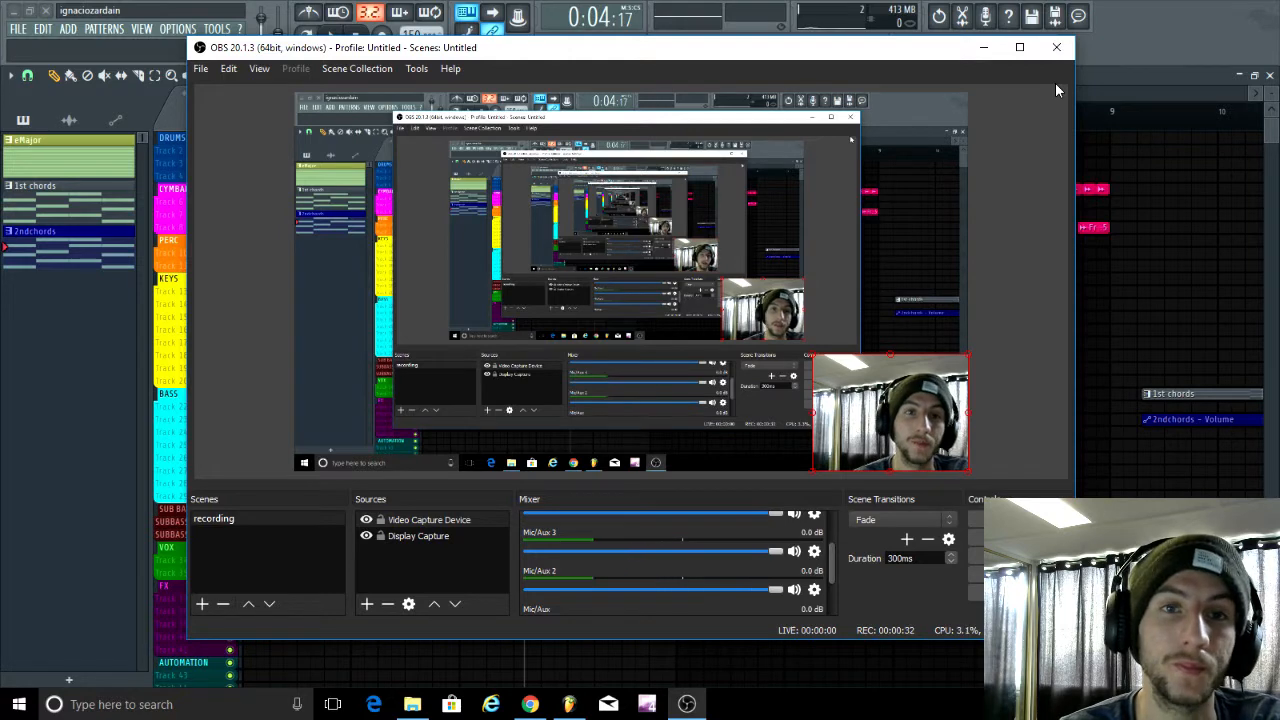
- Minimise the OBS recording window and return the song position to the start of the playlist
left_click(983, 47)
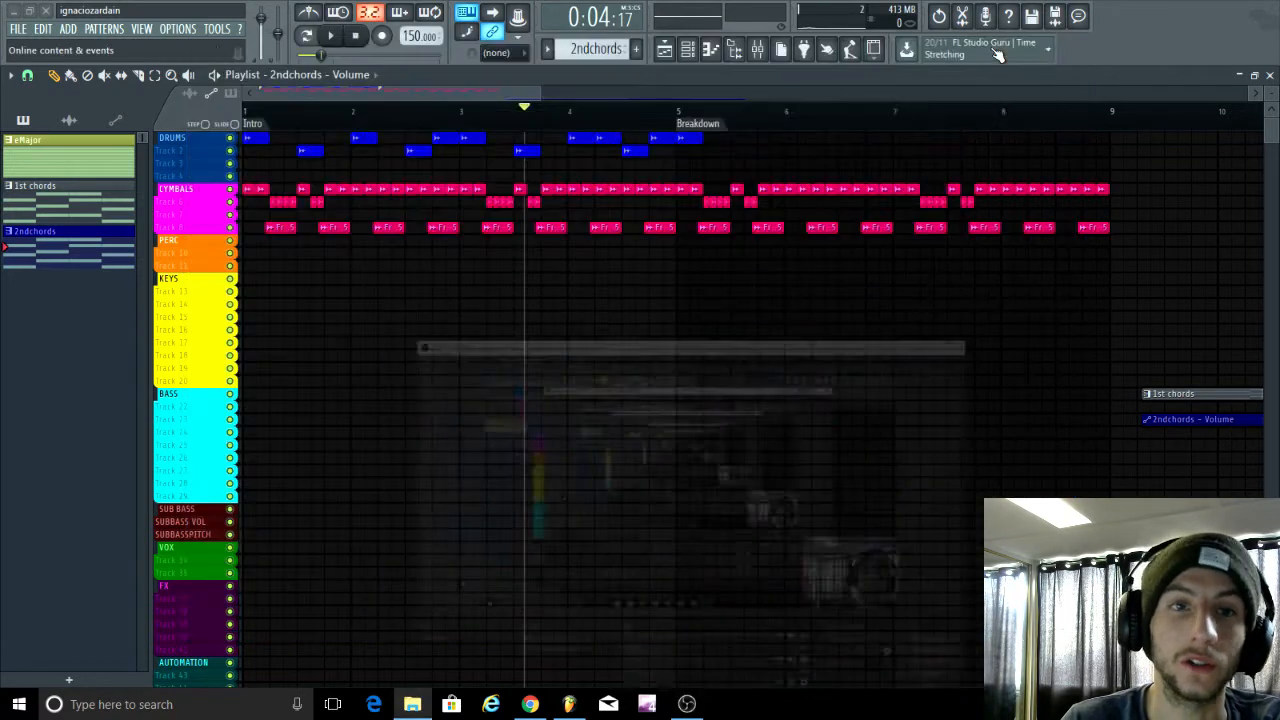
key("space")
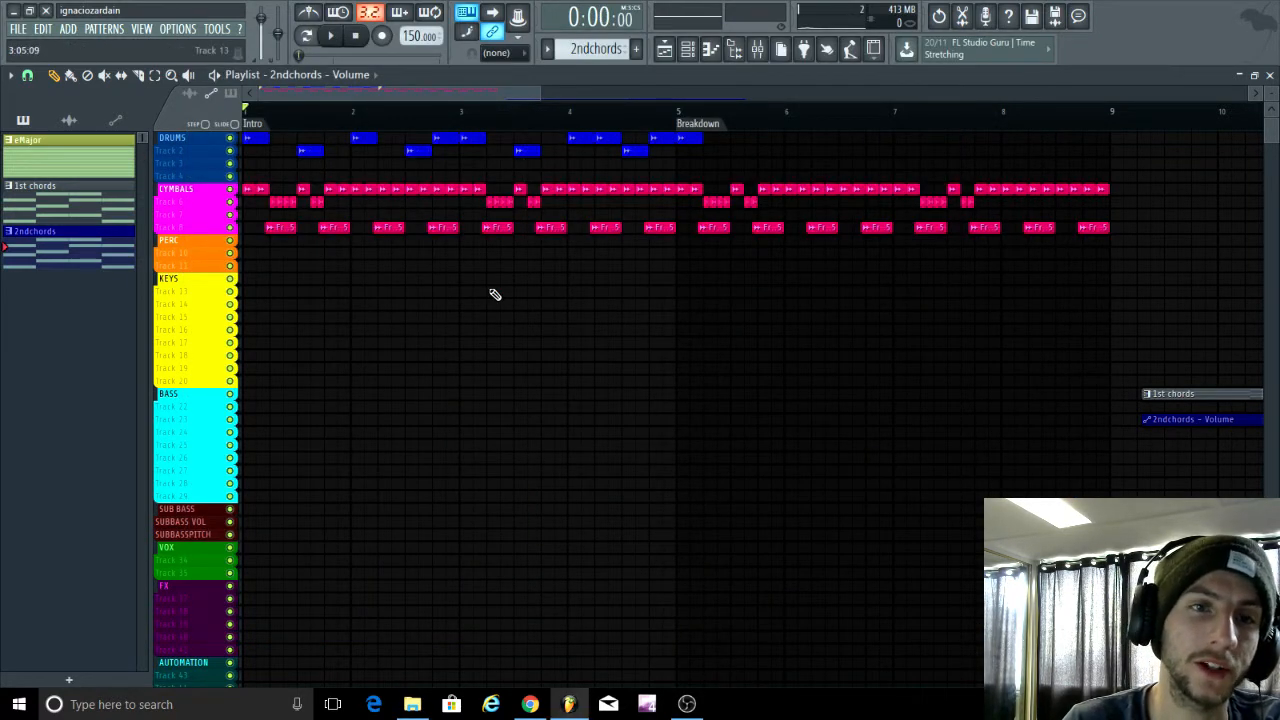
- Check the OBS recording window and the open Chrome tabs, and return to the FL Studio playlist
left_click(687, 704)
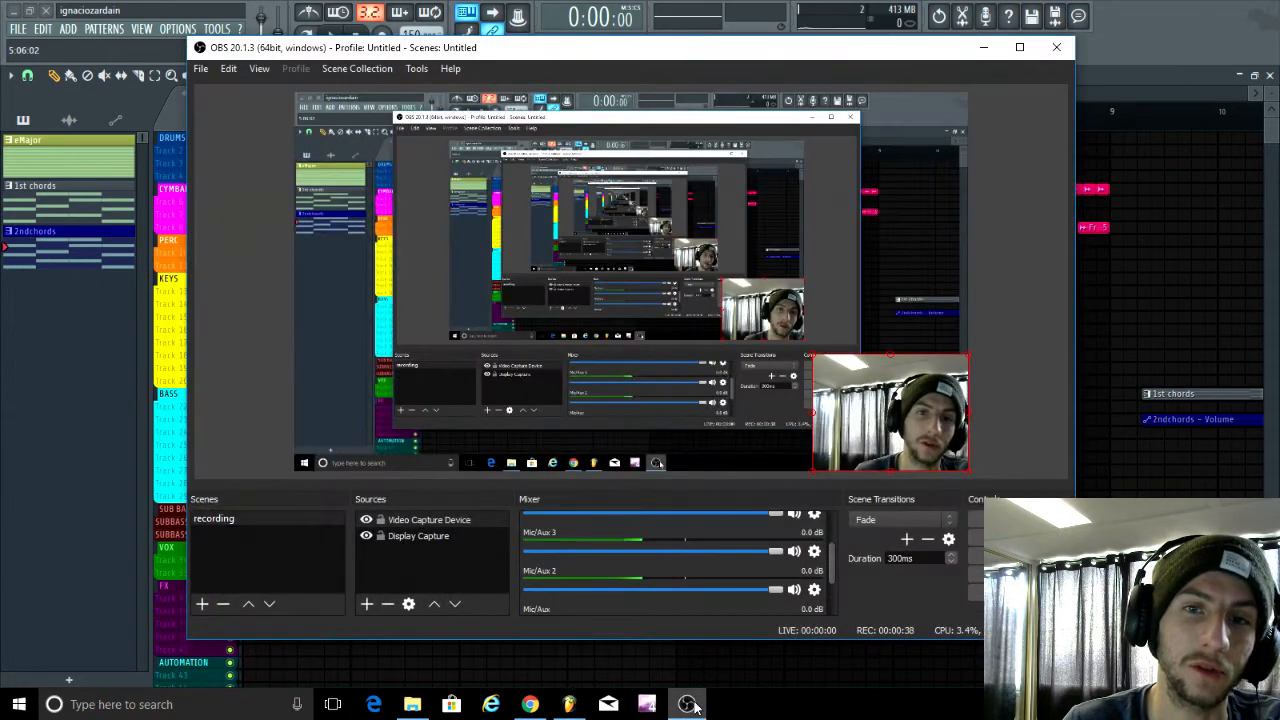
left_click(530, 704)
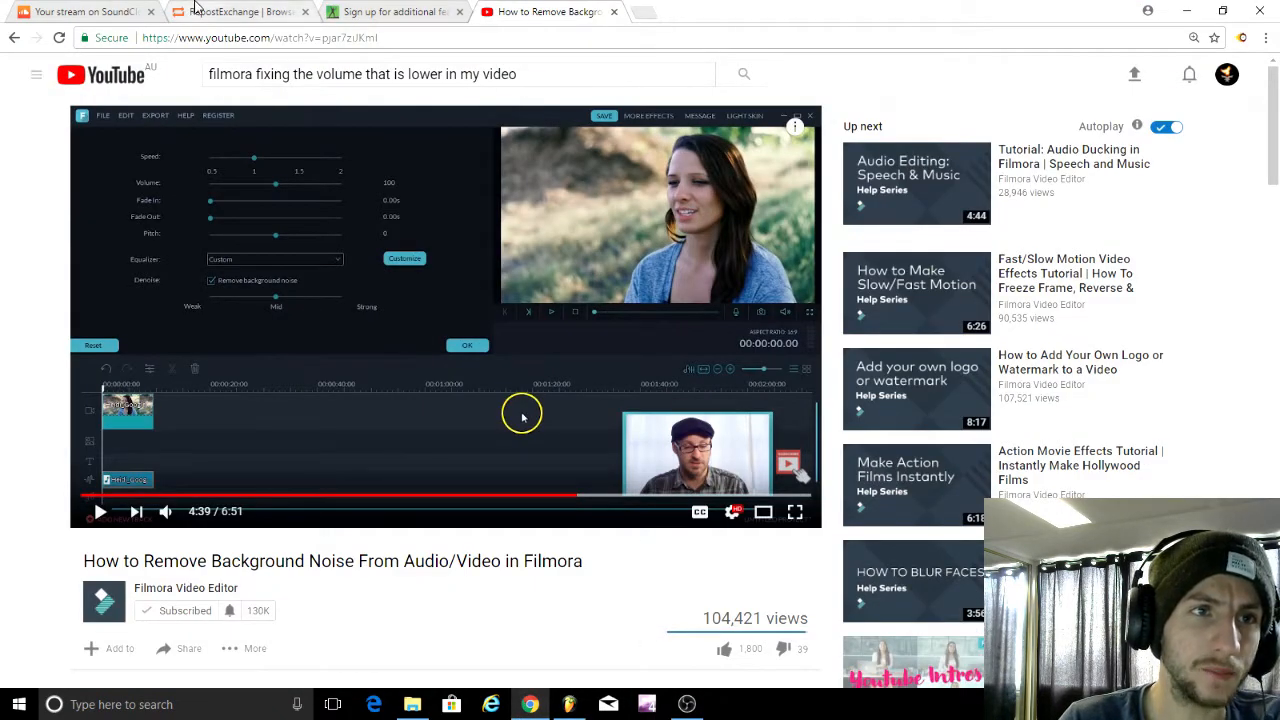
left_click(197, 10)
left_click(420, 10)
left_click(533, 12)
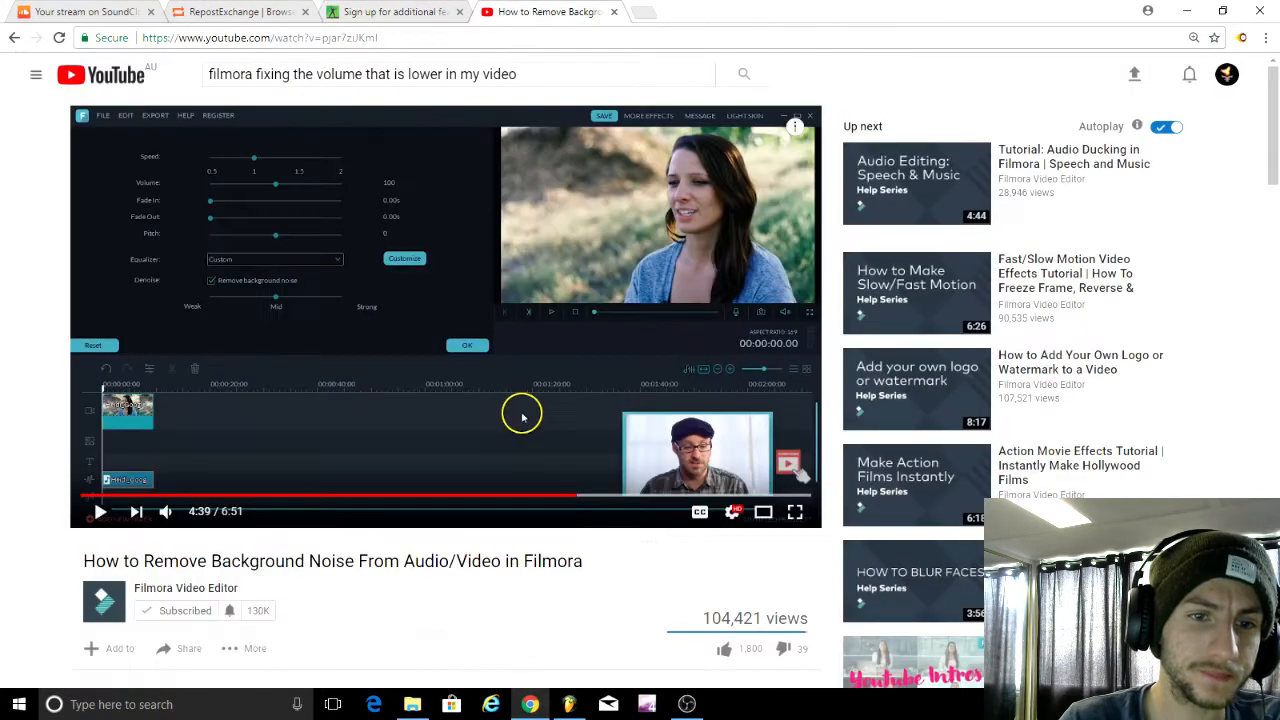
left_click(1183, 11)
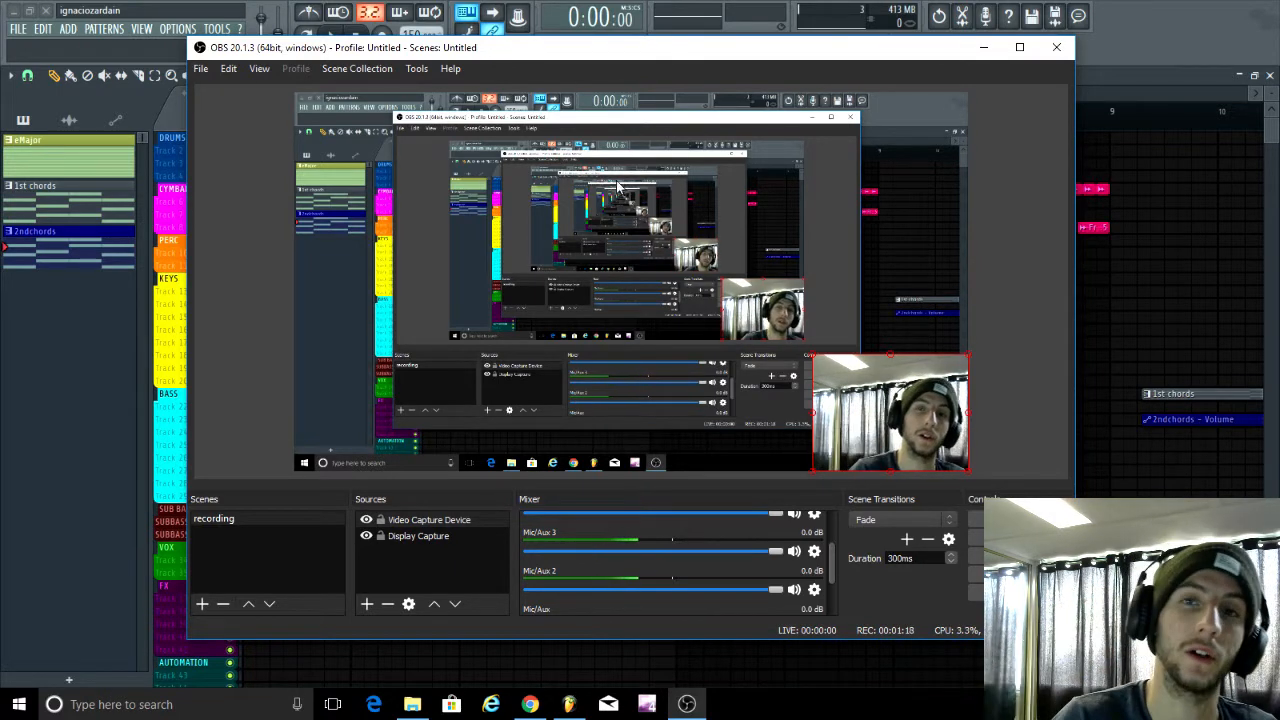
left_click(982, 50)
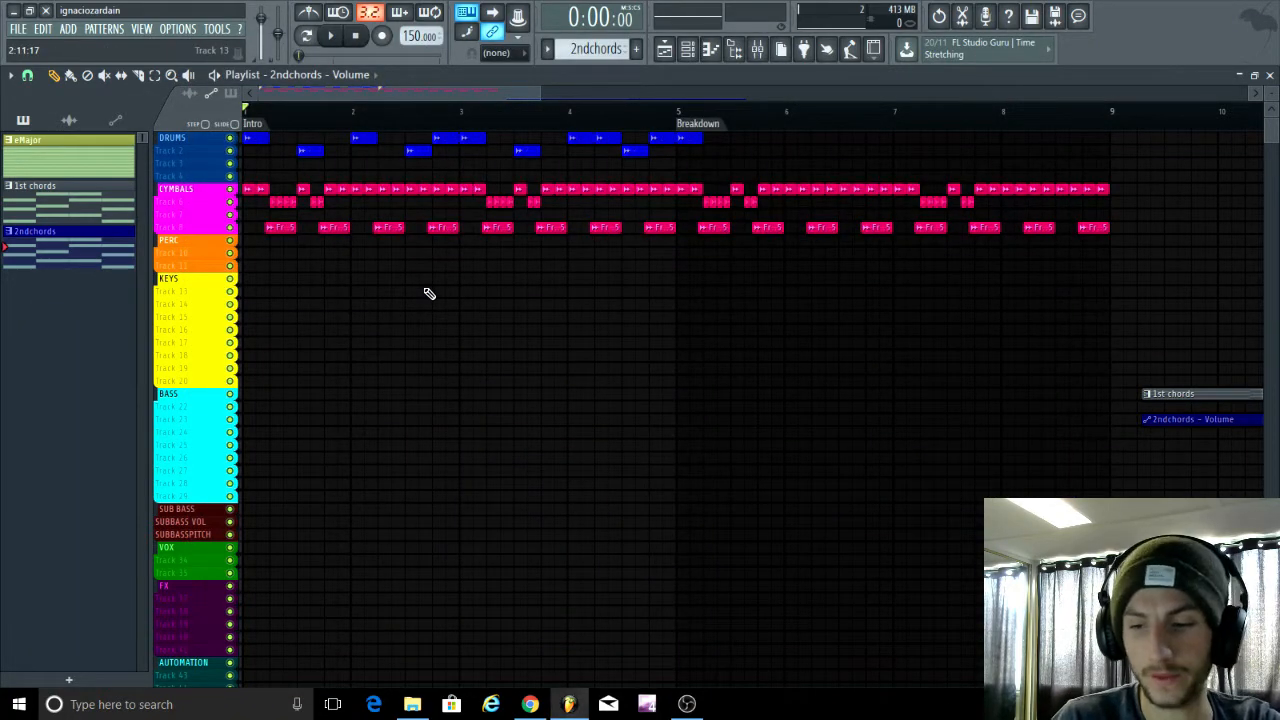
scroll(489, 457, "down", 2)
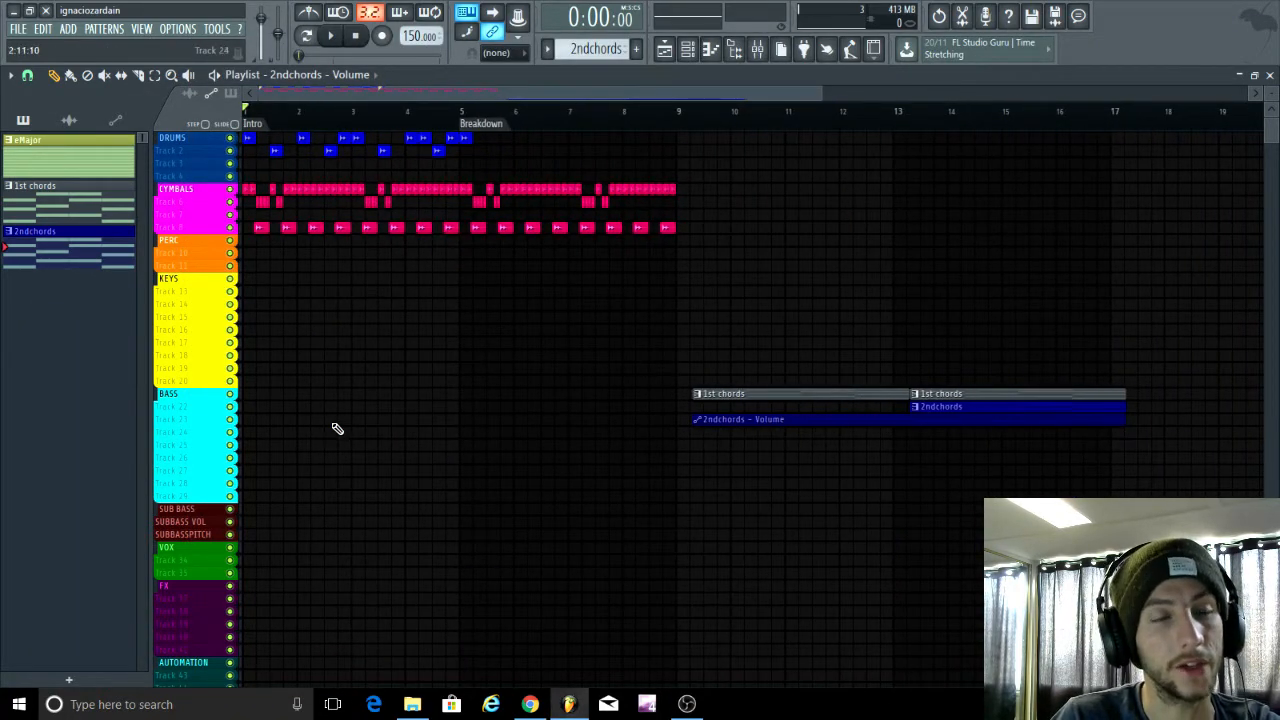
scroll(338, 429, "up", 3)
left_click_drag(290, 94, 216, 111)
scroll(413, 429, "up", 3)
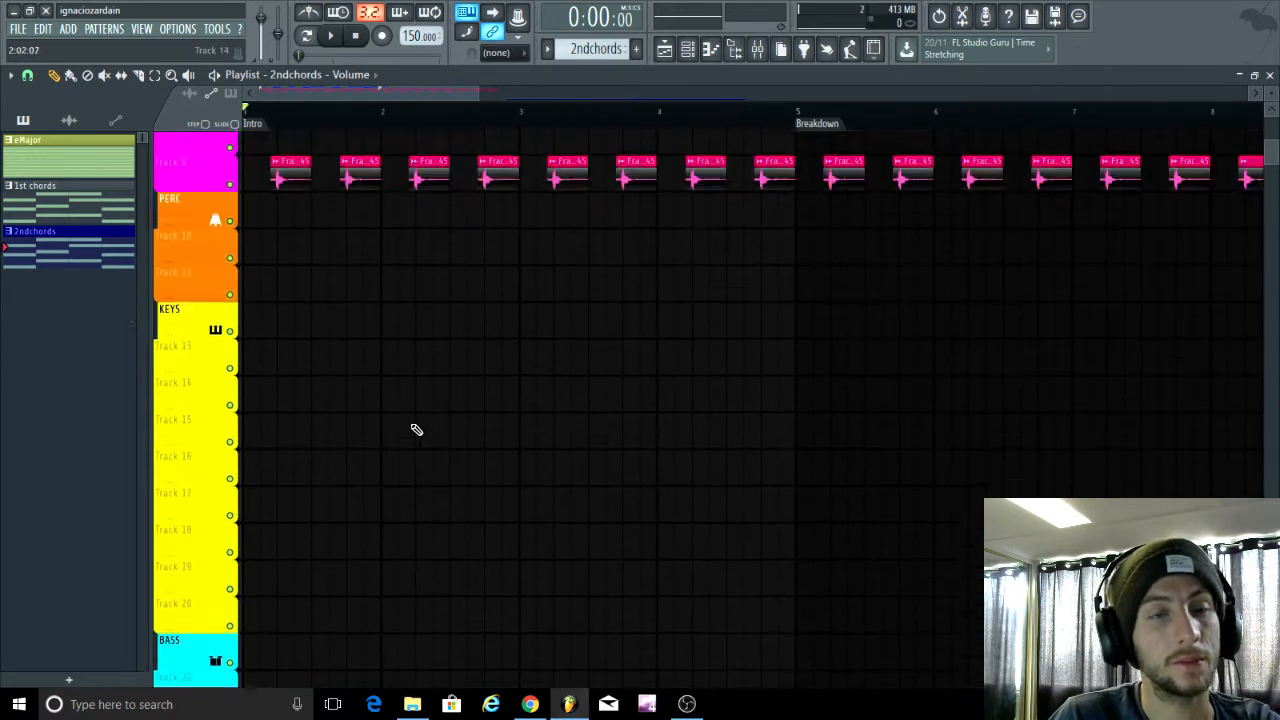
scroll(400, 514, "down", 3)
scroll(377, 509, "down", 2)
scroll(368, 519, "down", 2)
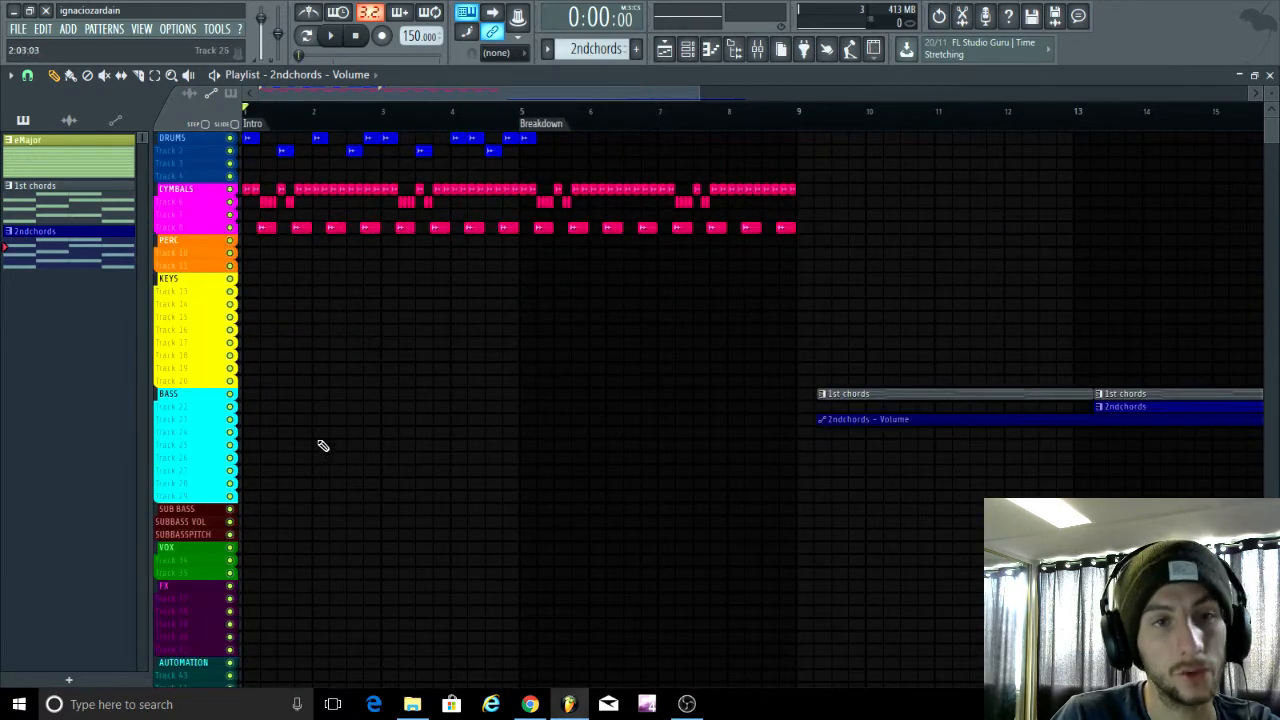
scroll(265, 425, "up", 4)
right_click(285, 90)
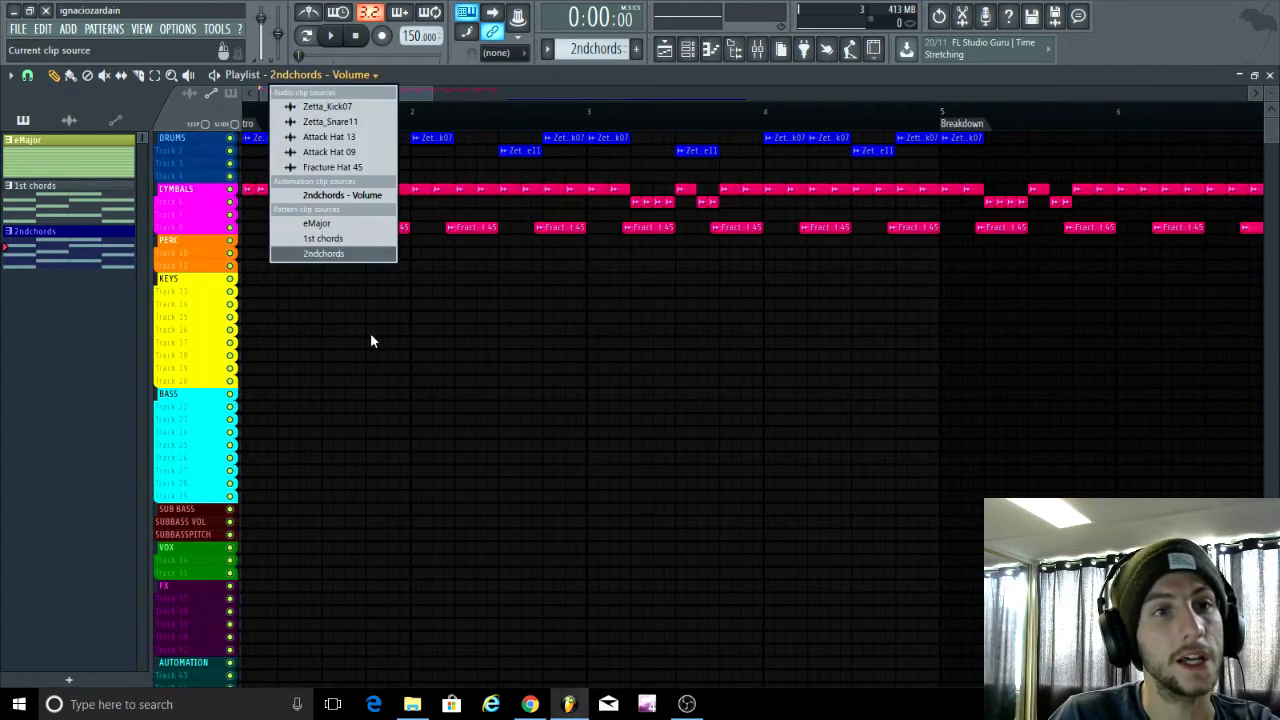
scroll(410, 395, "up", 4)
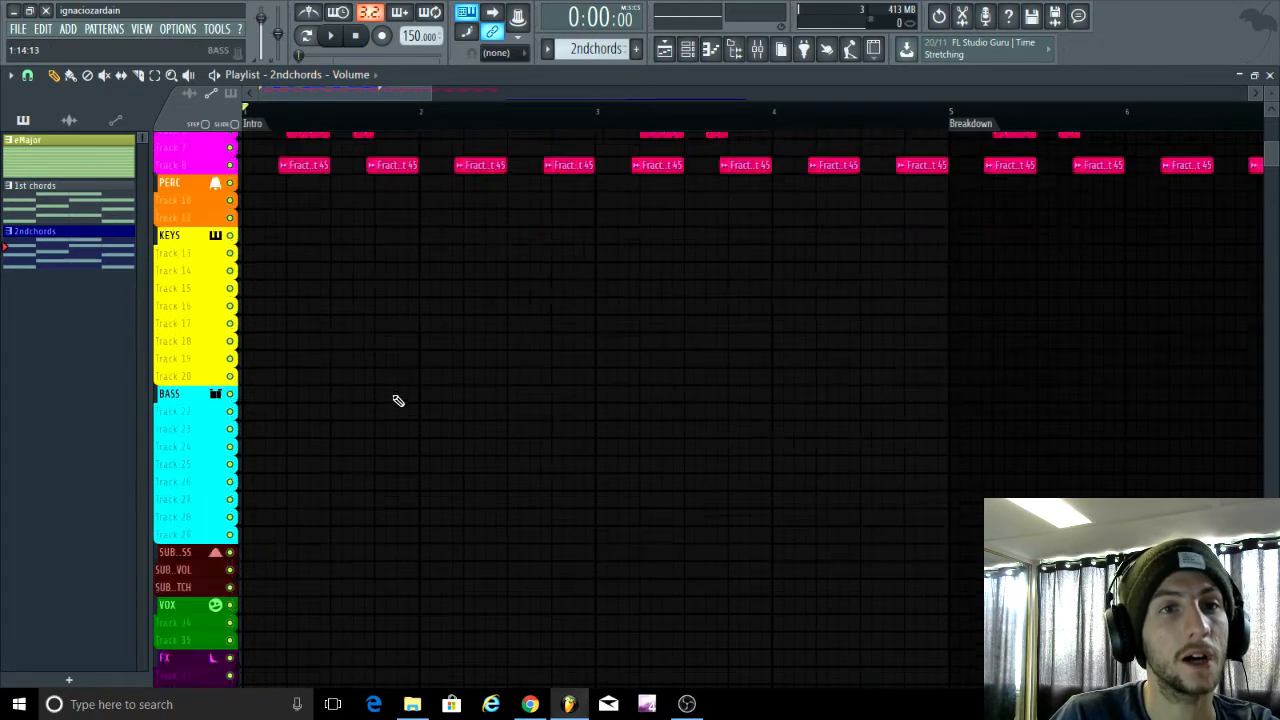
scroll(403, 294, "down", 3)
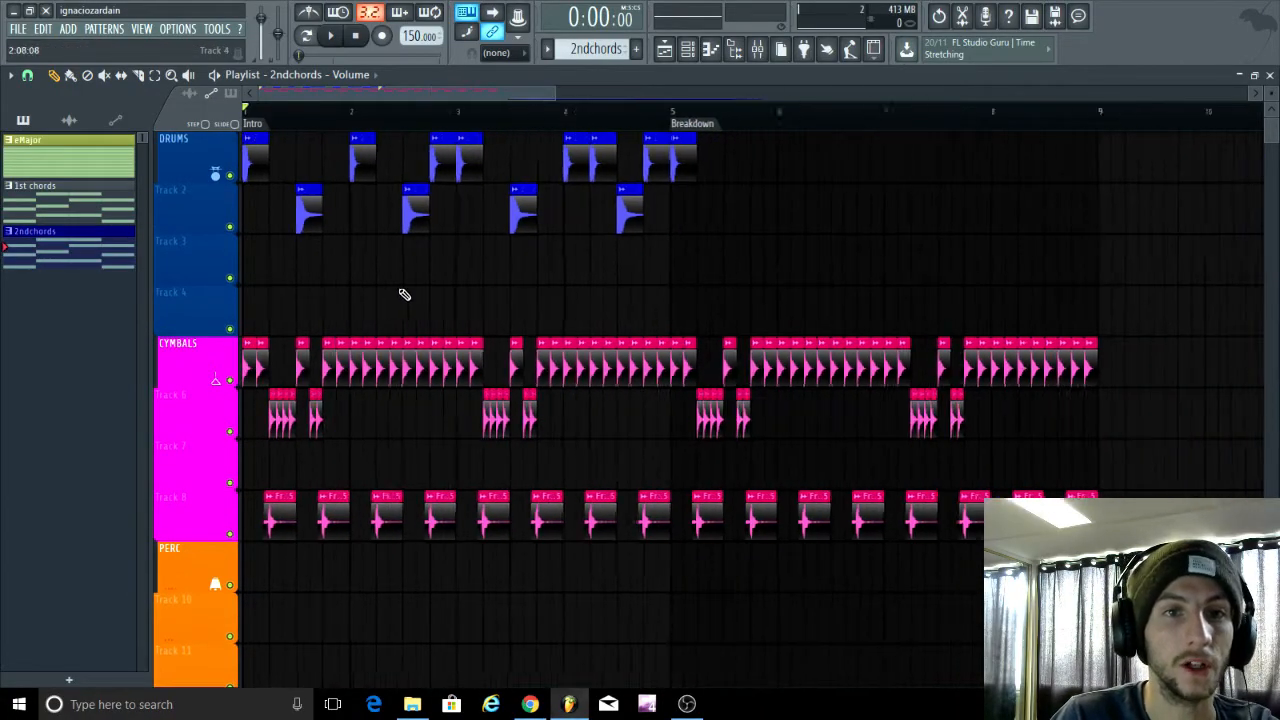
scroll(327, 302, "down", 3)
scroll(516, 542, "down", 2)
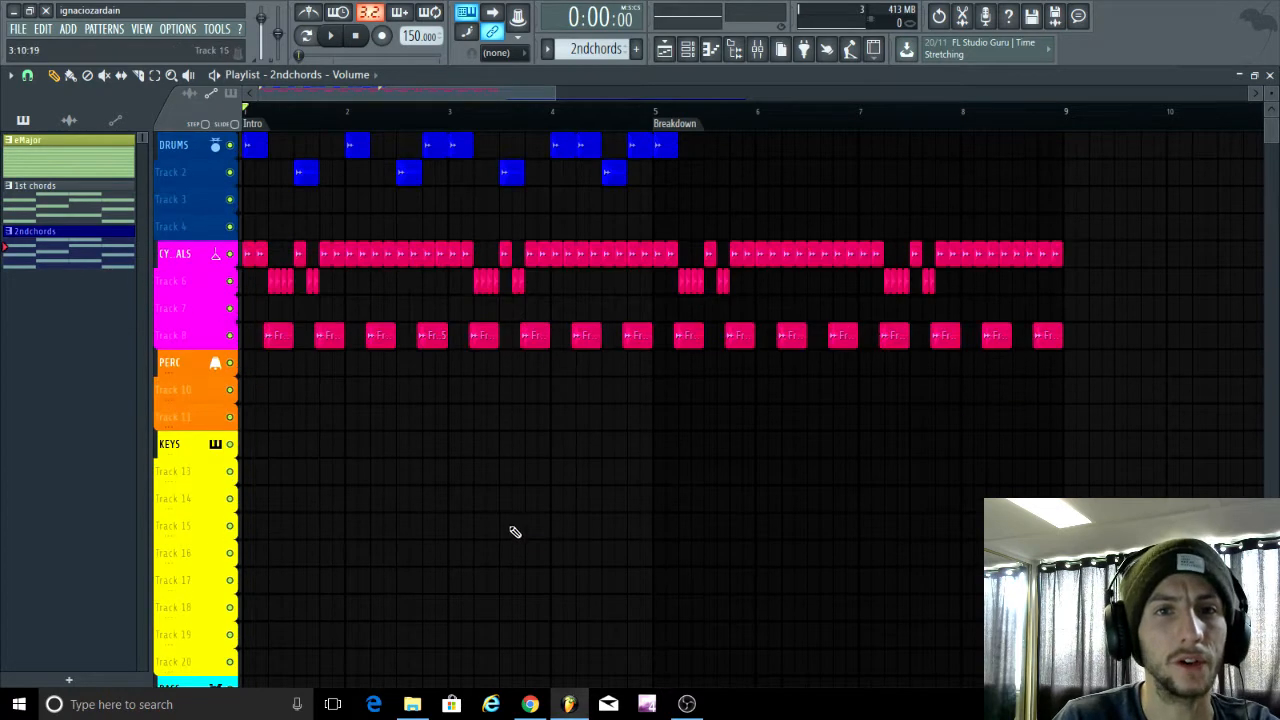
- Delete all cymbal clips and the last kick clip from the Breakdown marker at bar 5 onward
scroll(384, 330, "down", 2)
mouse_move(900, 259)
left_mouse_down()
mouse_move(566, 258)
mouse_move(787, 283)
left_mouse_up()
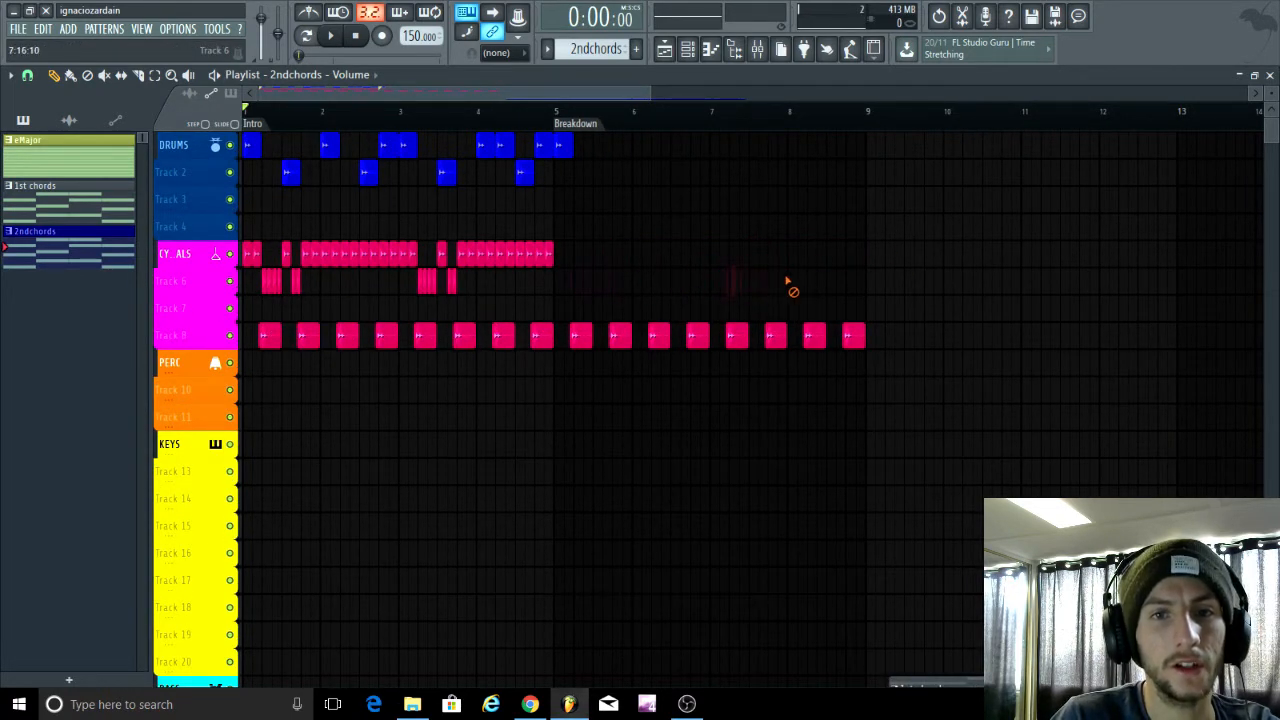
mouse_move(838, 335)
left_mouse_down()
mouse_move(586, 357)
mouse_move(802, 335)
left_mouse_up()
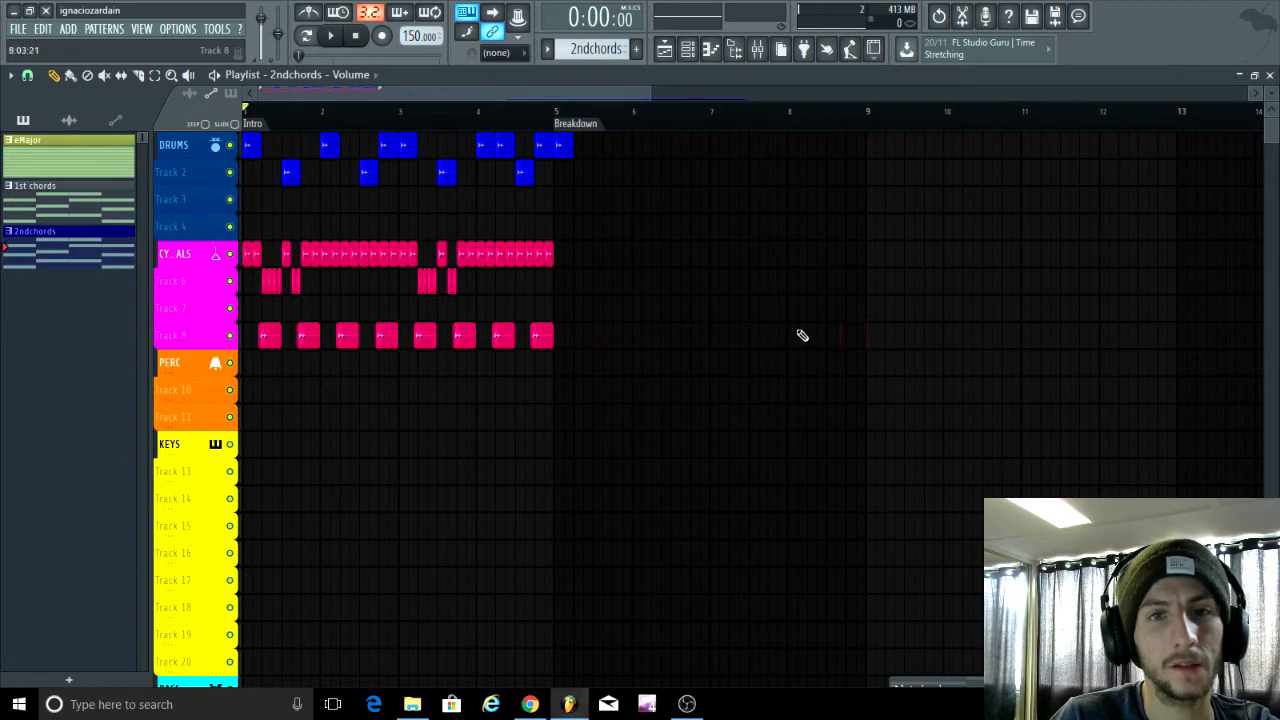
left_click_drag(590, 160, 569, 159)
scroll(918, 272, "down", 1)
scroll(398, 366, "down", 2)
scroll(155, 354, "up", 3)
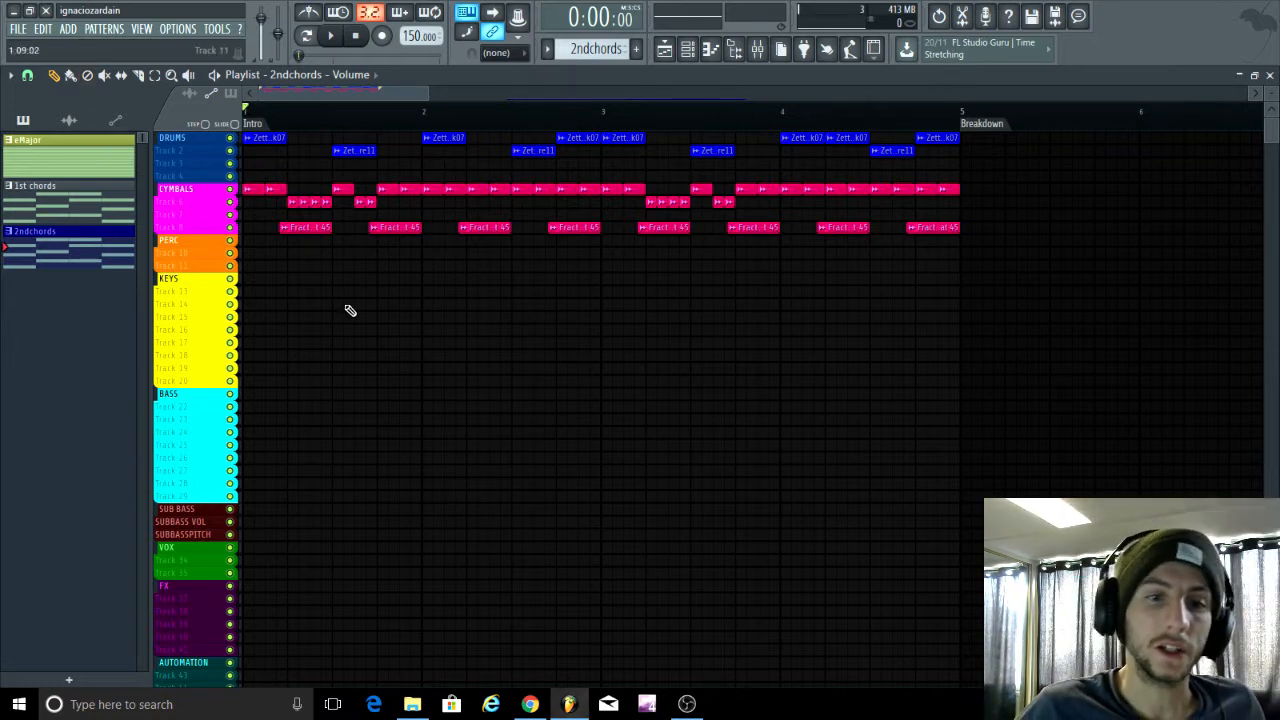
left_click(686, 704)
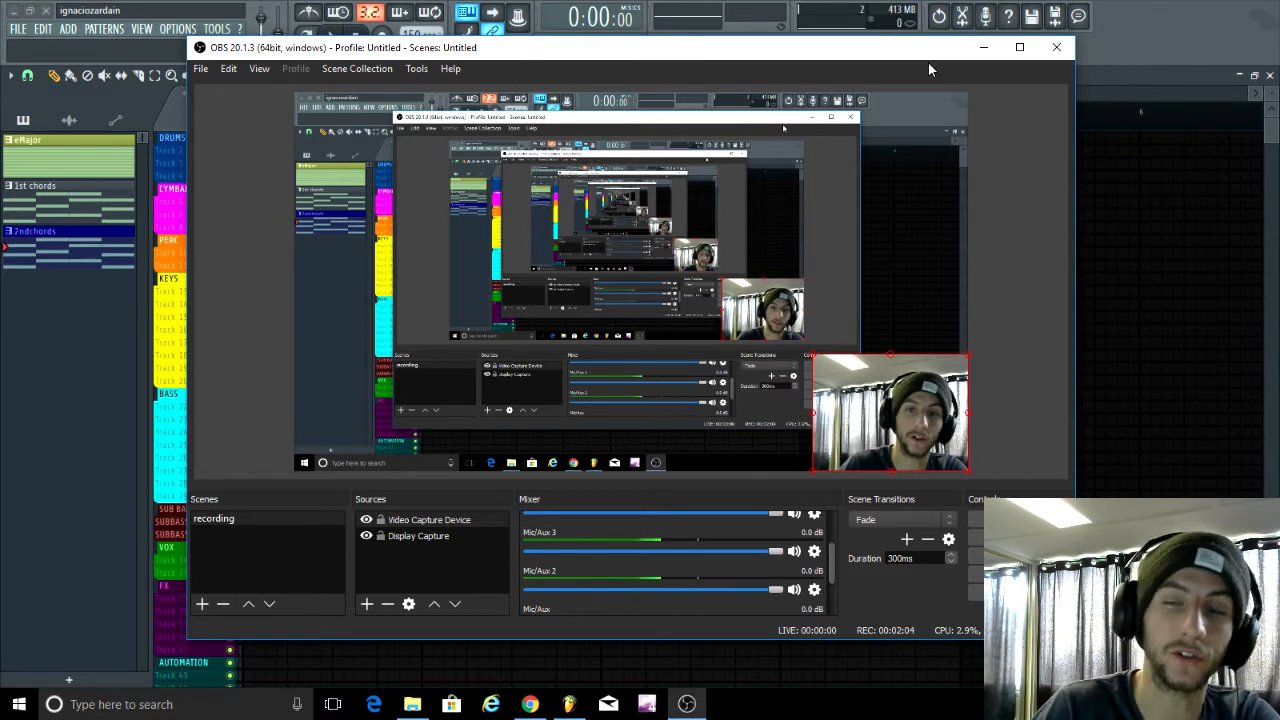
left_click(983, 52)
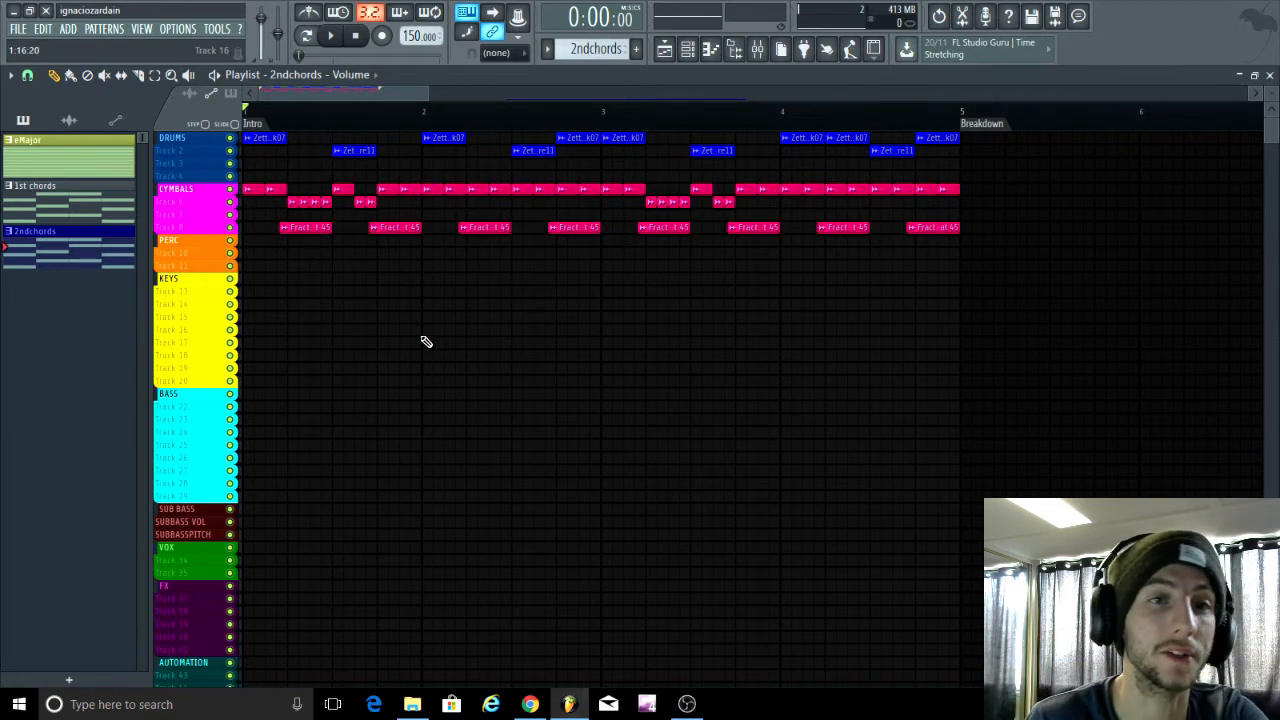
scroll(426, 342, "up", 3)
scroll(406, 389, "down", 5)
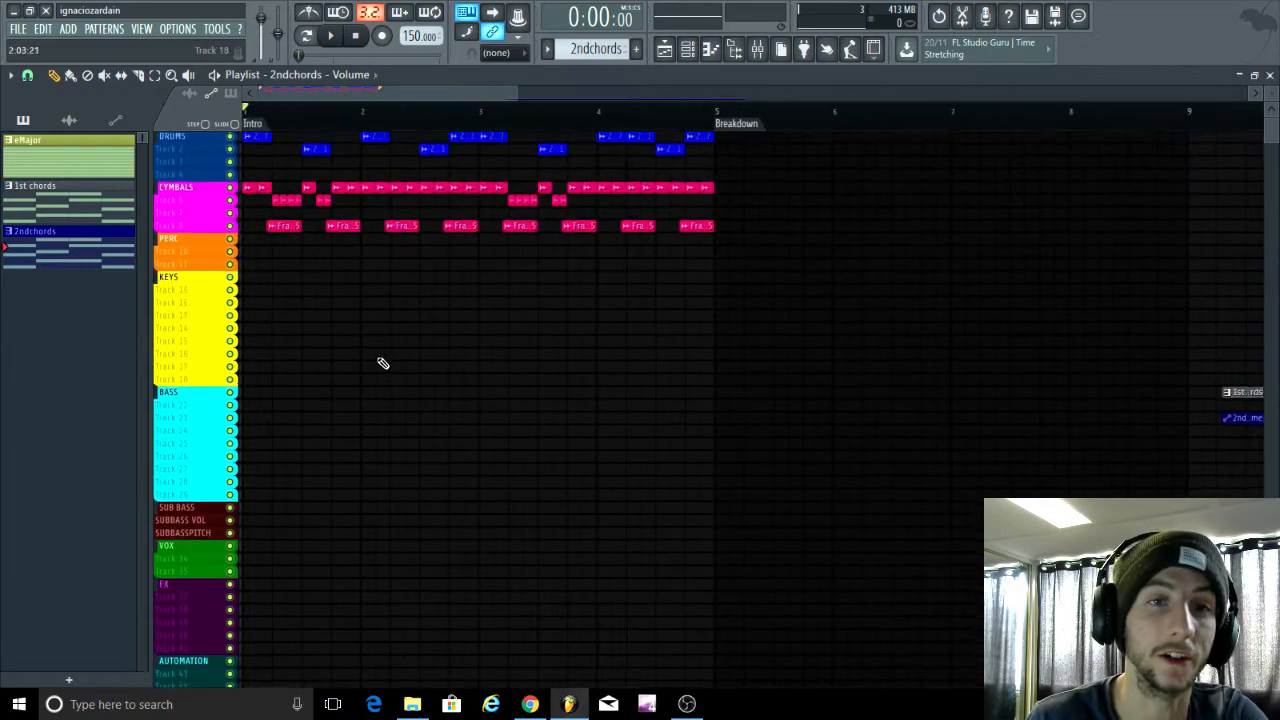
scroll(306, 384, "up", 5)
scroll(307, 380, "up", 4)
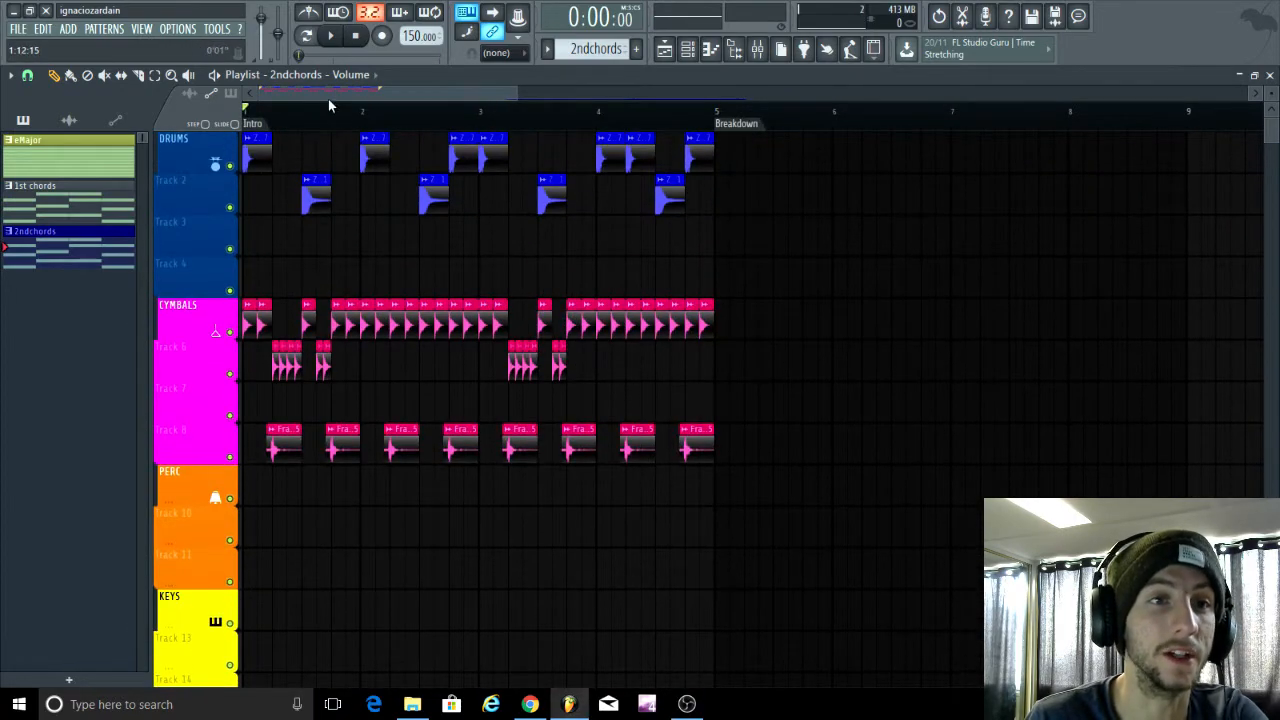
scroll(286, 234, "up", 3)
scroll(286, 234, "down", 2)
scroll(428, 545, "down", 2)
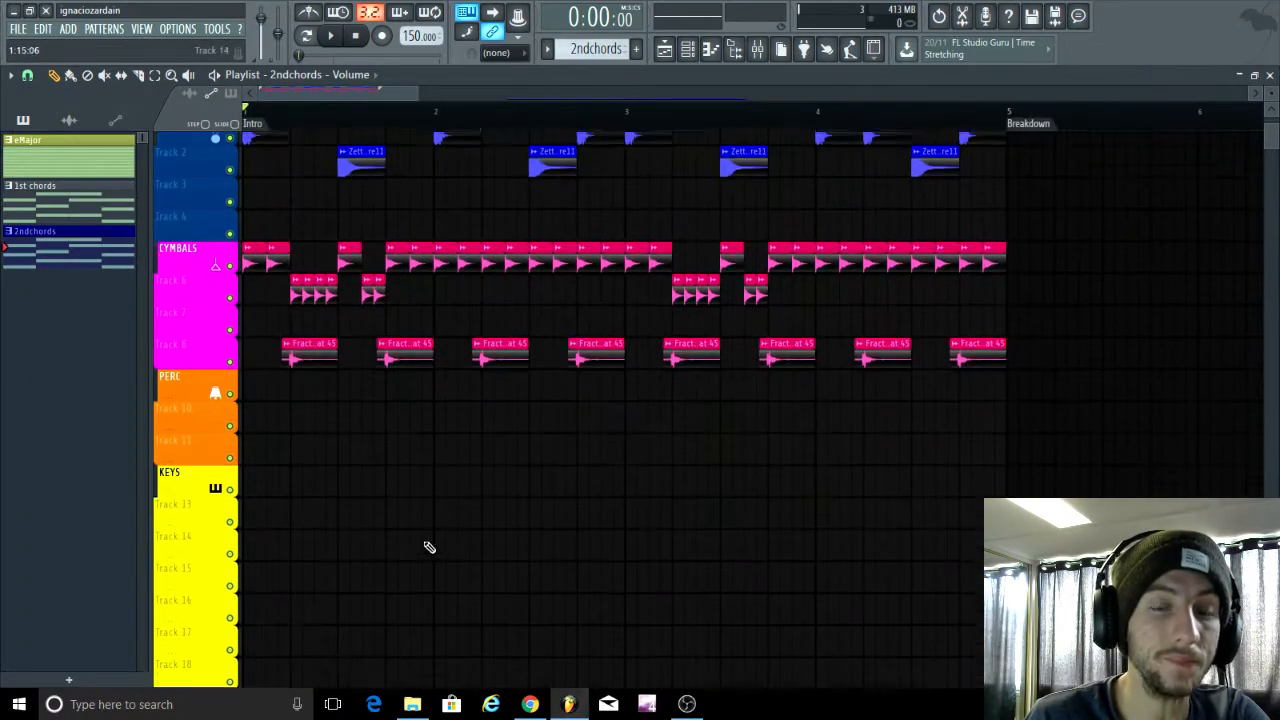
scroll(442, 524, "down", 2)
scroll(442, 524, "up", 1)
- Set the DRUMSBUS, KICK and SNARE mixer faders to 0.0 dB
key("F9")
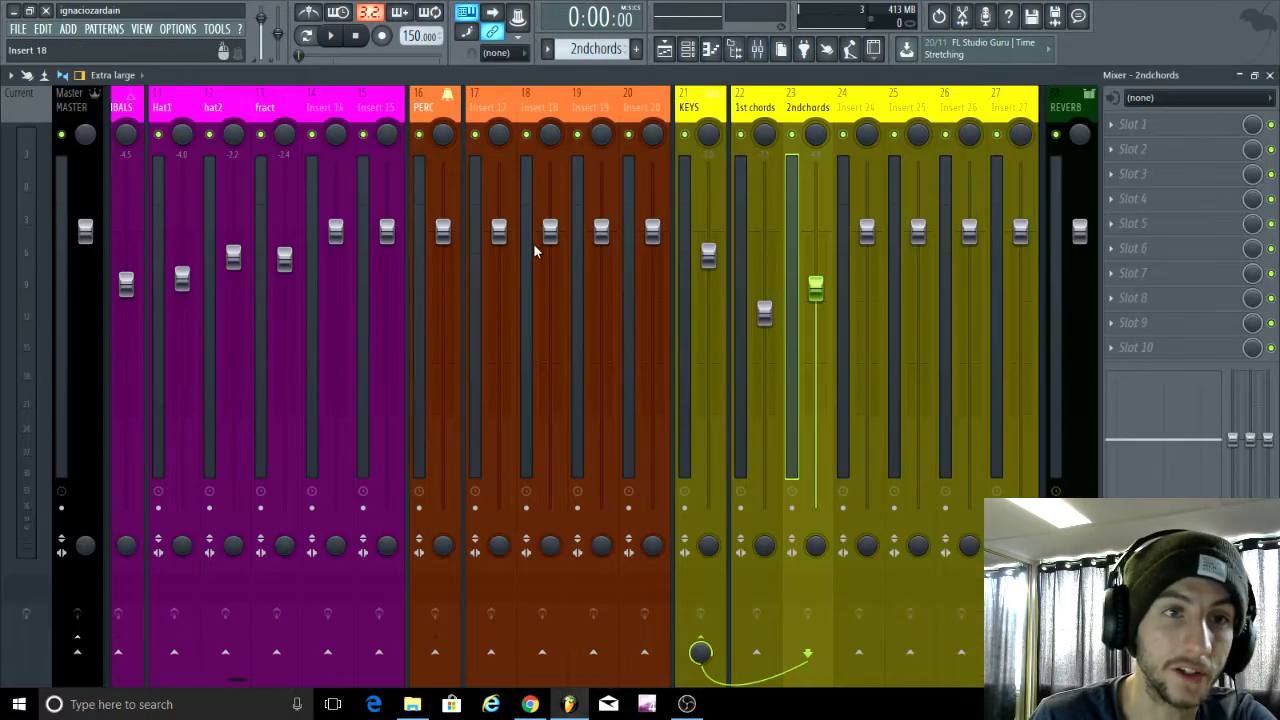
scroll(240, 680, "up", 5)
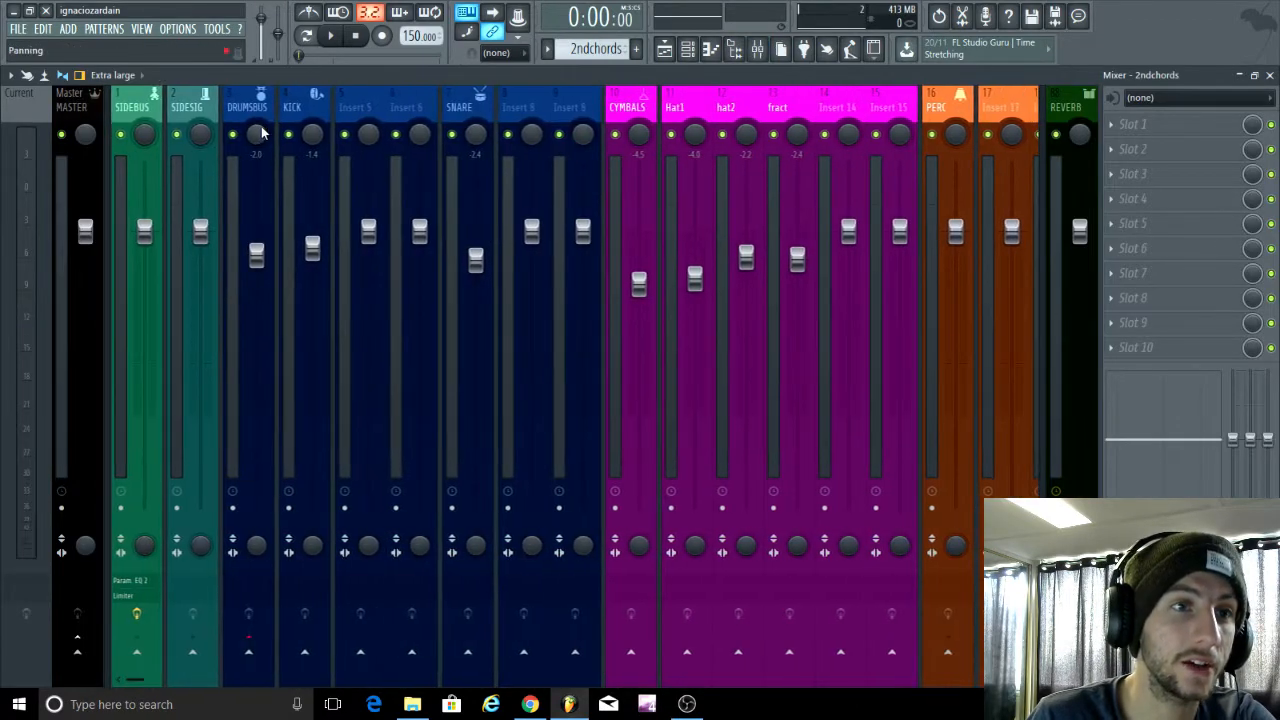
left_click_drag(257, 258, 313, 232)
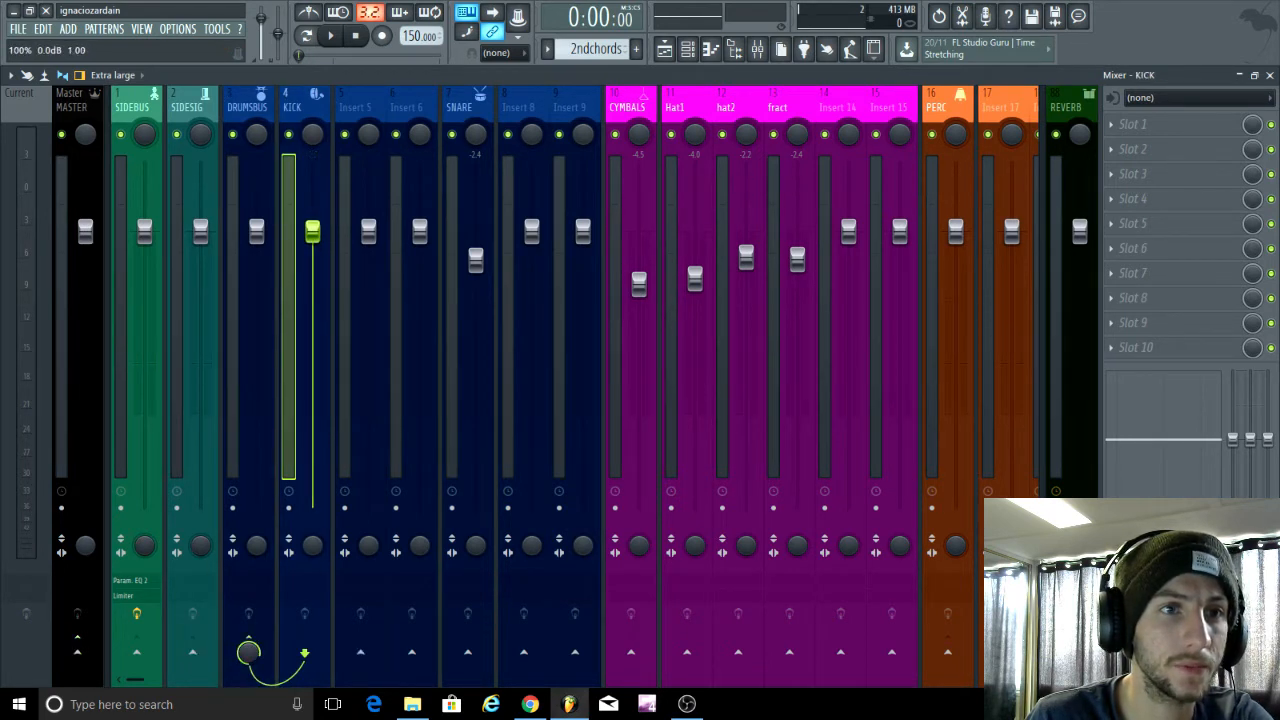
left_click_drag(476, 259, 476, 240)
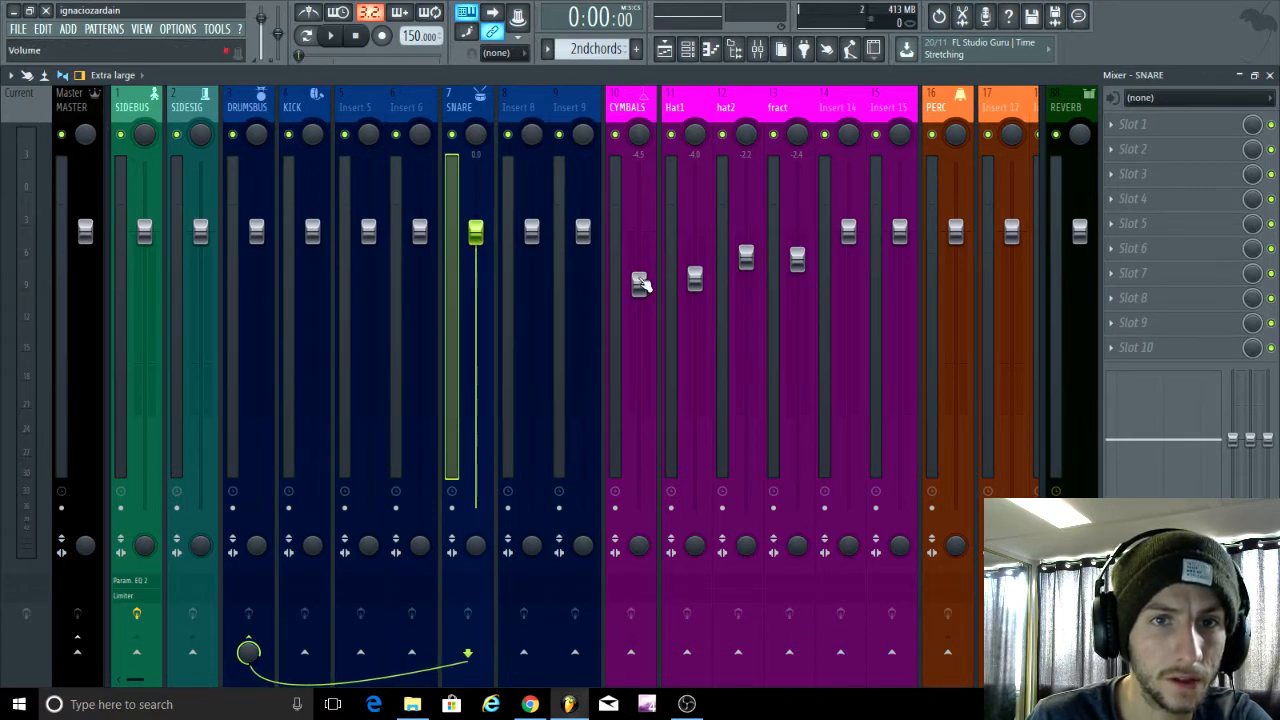
- Set the CYMBALS, Hat1, hat2 and fract mixer faders to 0.0 dB and close the mixer
left_click_drag(639, 284, 639, 232)
left_click_drag(695, 277, 797, 233)
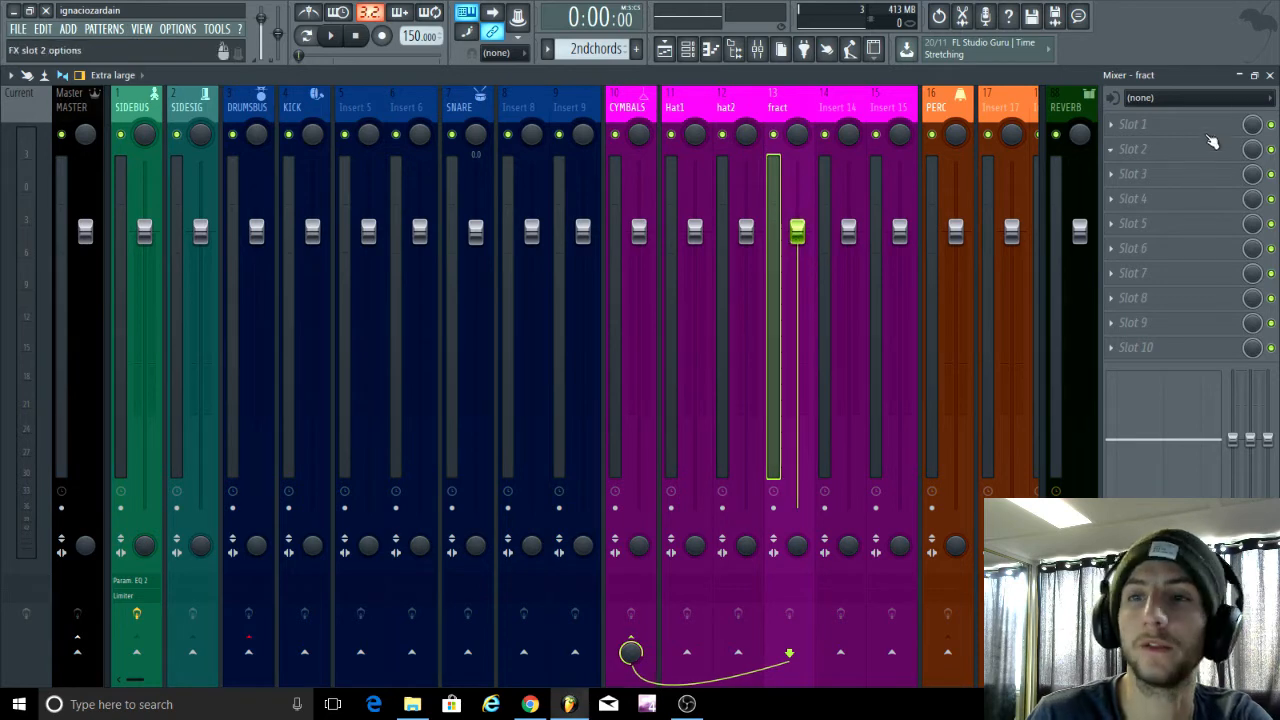
left_click(1269, 76)
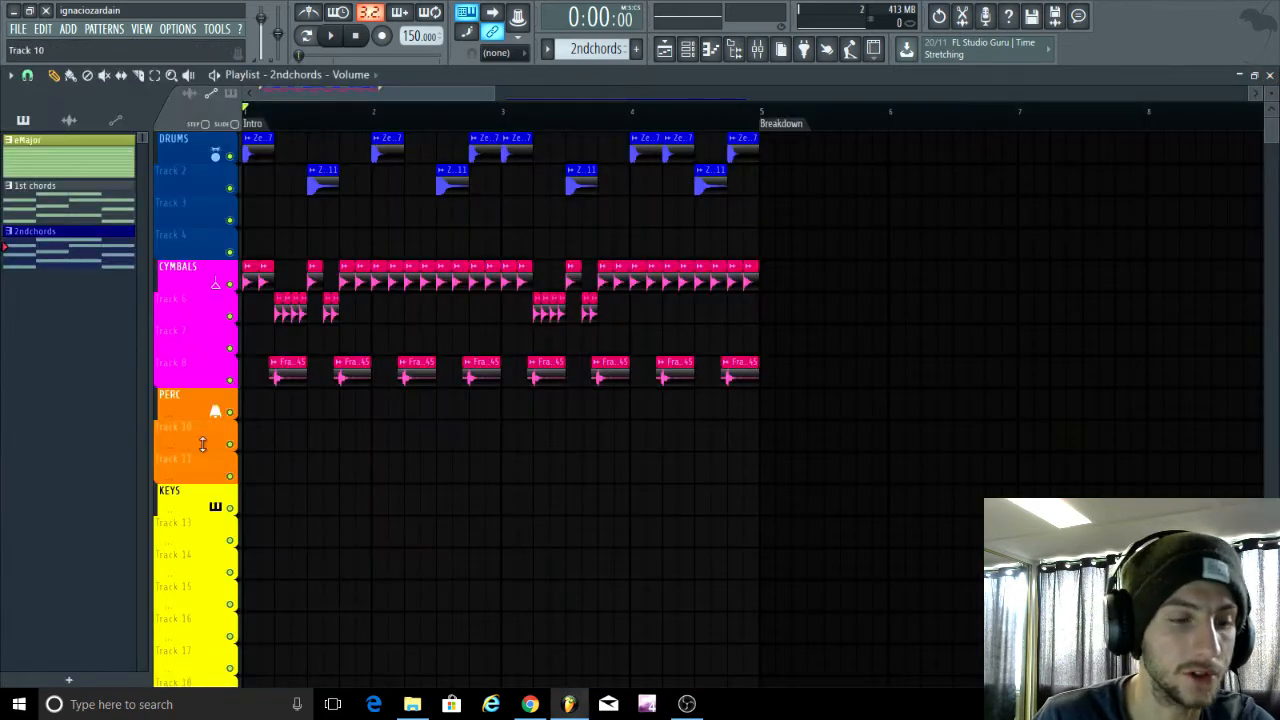
scroll(214, 434, "up", 5)
scroll(280, 438, "down", 2)
scroll(335, 415, "down", 1)
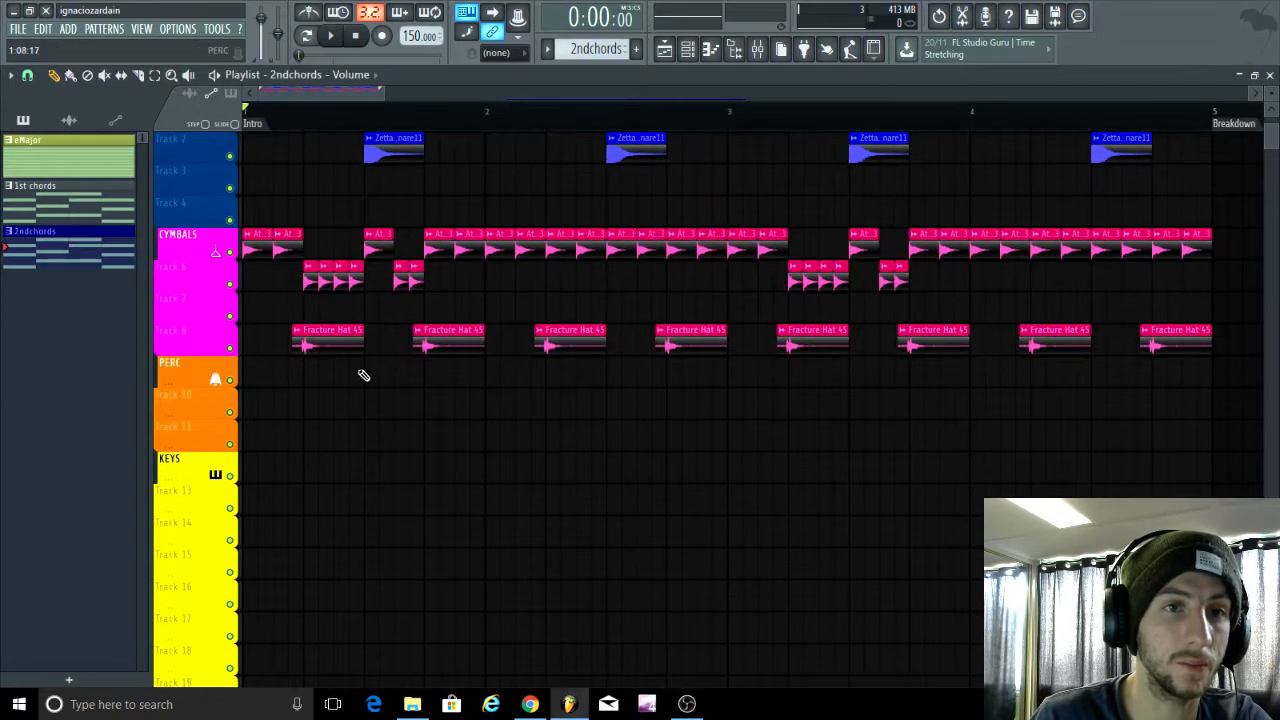
scroll(366, 370, "up", 1)
scroll(541, 357, "down", 2)
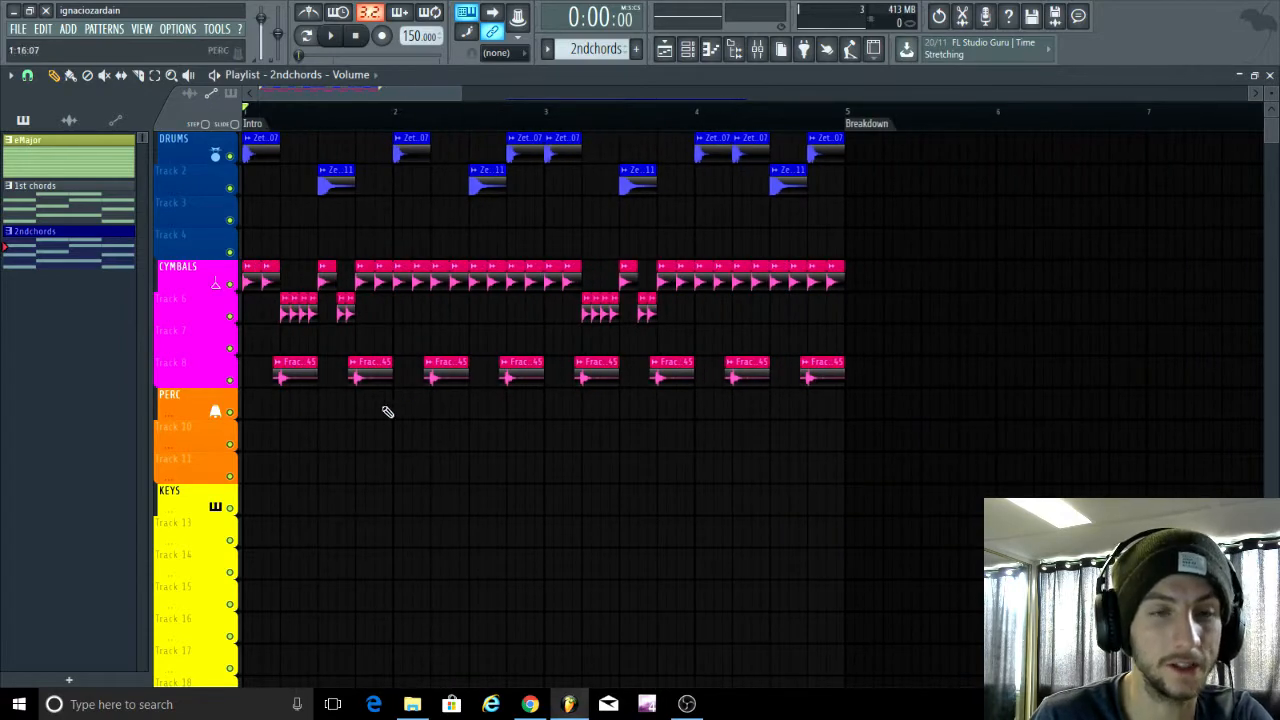
scroll(410, 460, "up", 4)
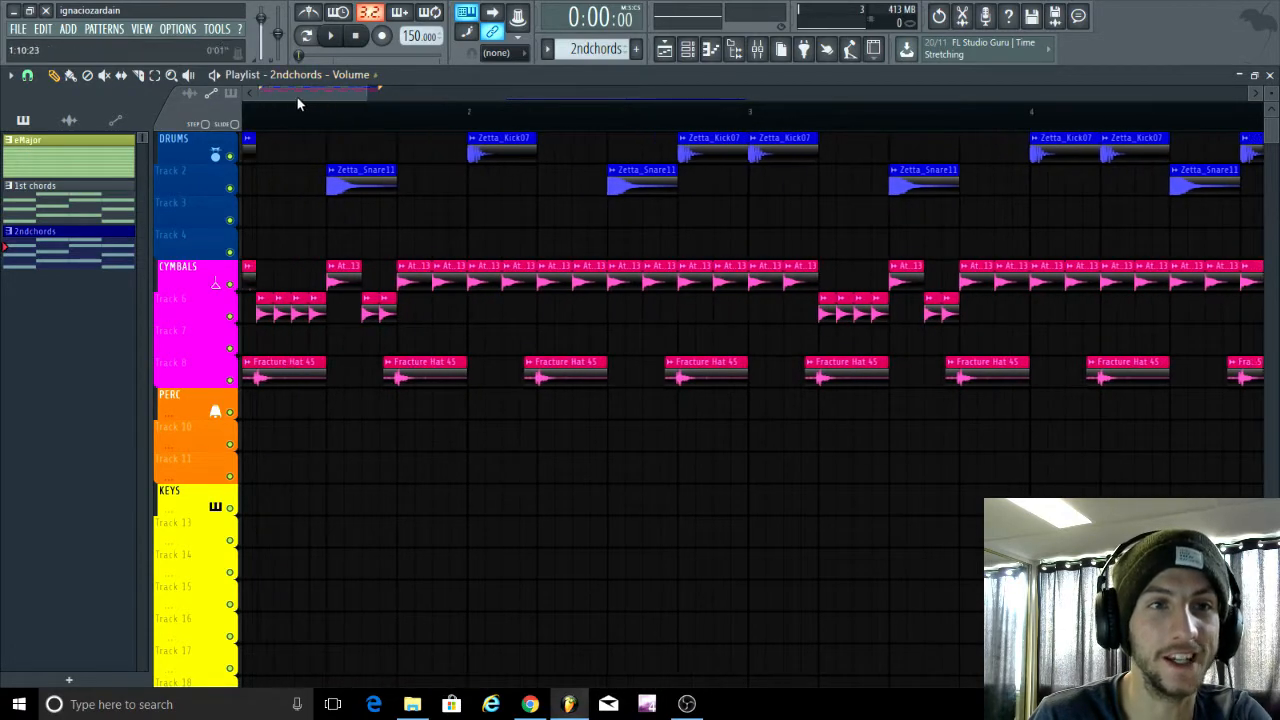
scroll(527, 465, "down", 3)
scroll(300, 309, "down", 2)
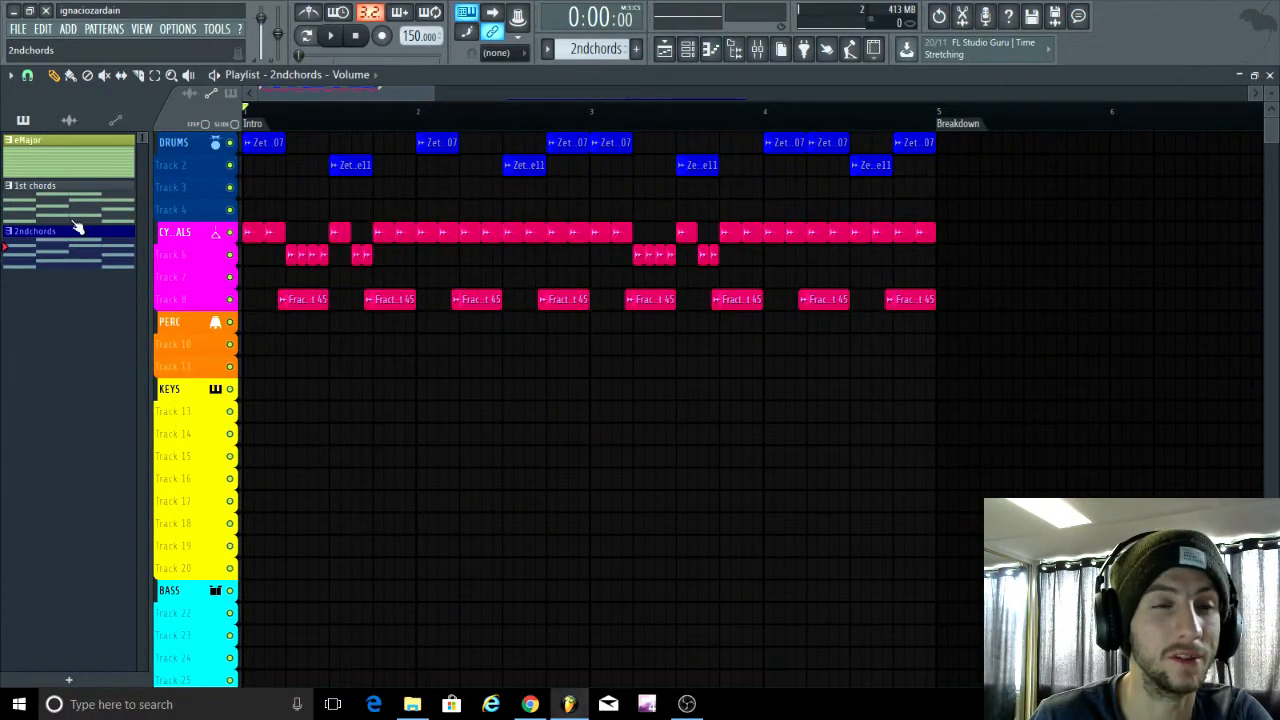
scroll(326, 366, "up", 2)
scroll(326, 366, "down", 3)
scroll(317, 360, "up", 3)
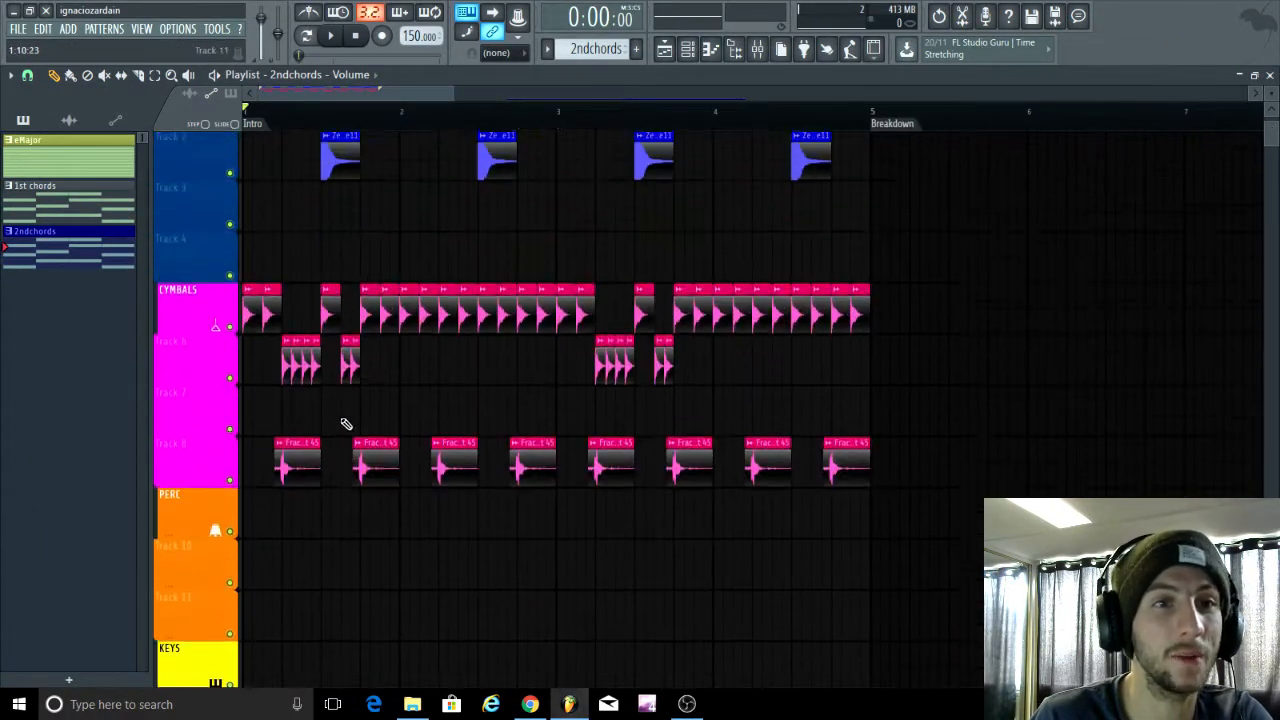
scroll(314, 300, "up", 1)
scroll(286, 286, "down", 2)
scroll(280, 294, "up", 2)
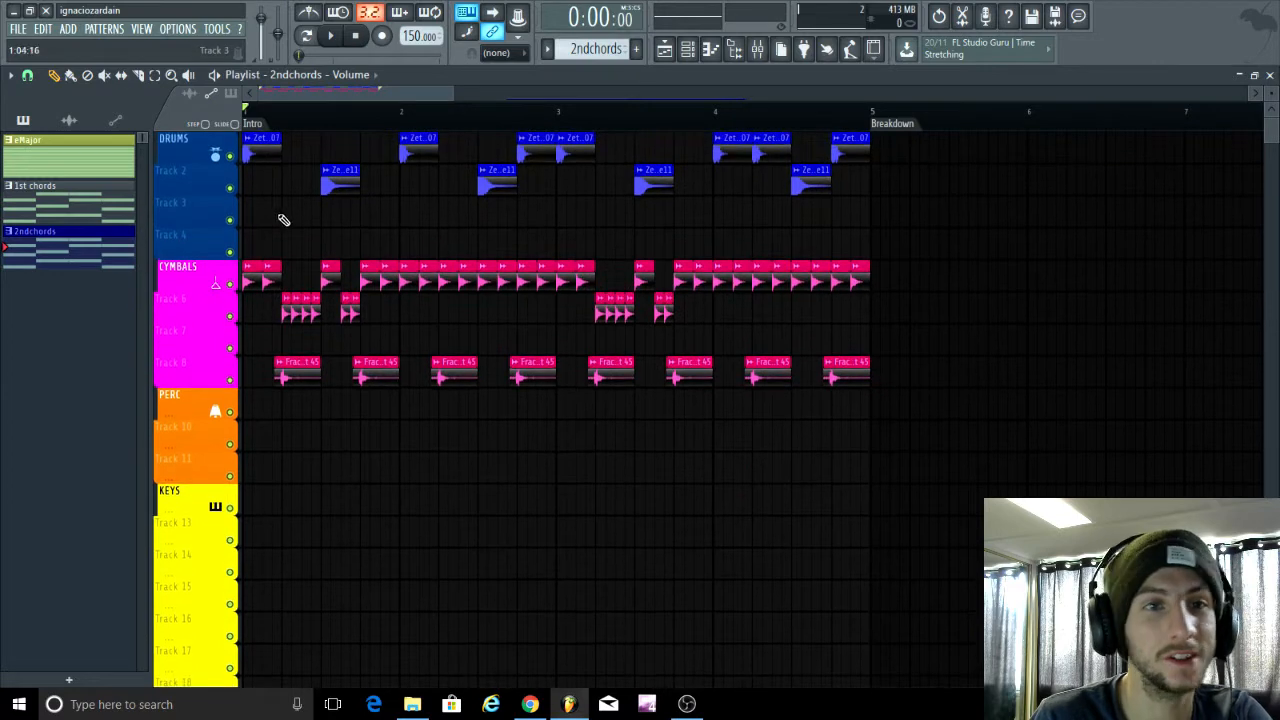
scroll(275, 208, "down", 1)
scroll(257, 171, "up", 3)
scroll(334, 189, "down", 2)
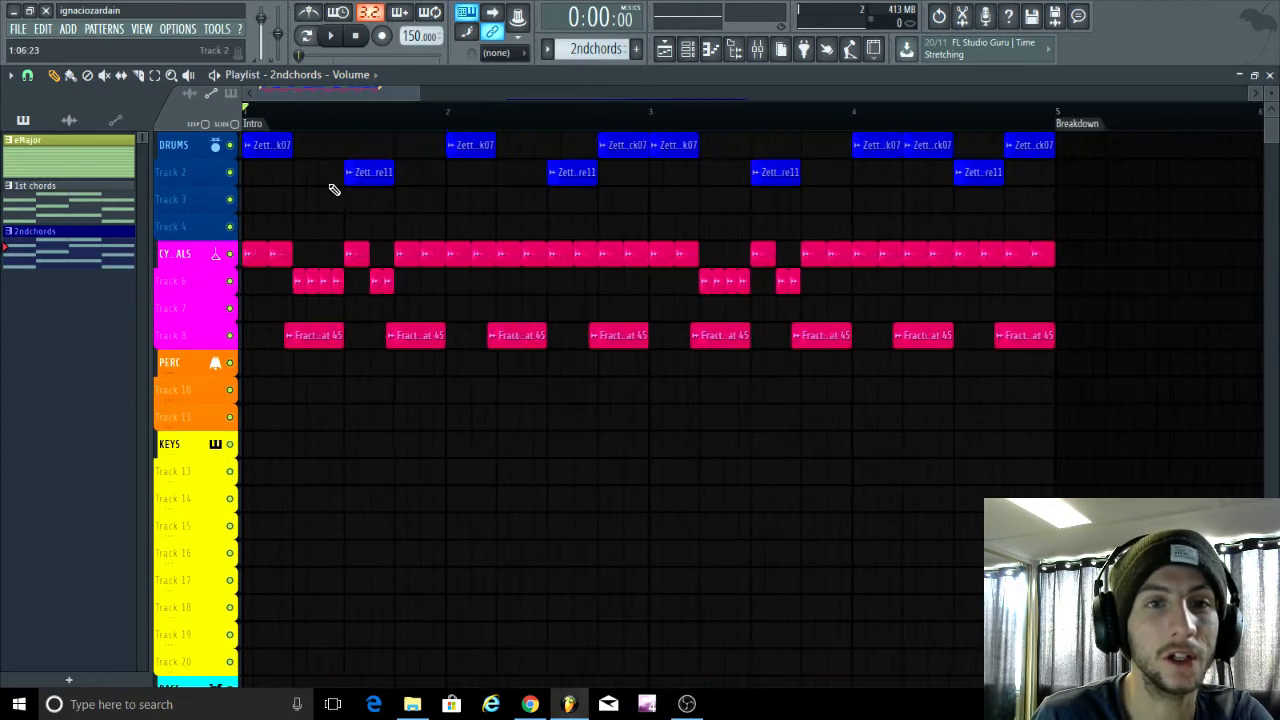
- Play through the four-bar intro and stop, check the OBS recording window, and return to FL Studio
scroll(457, 423, "down", 1)
scroll(440, 395, "down", 2)
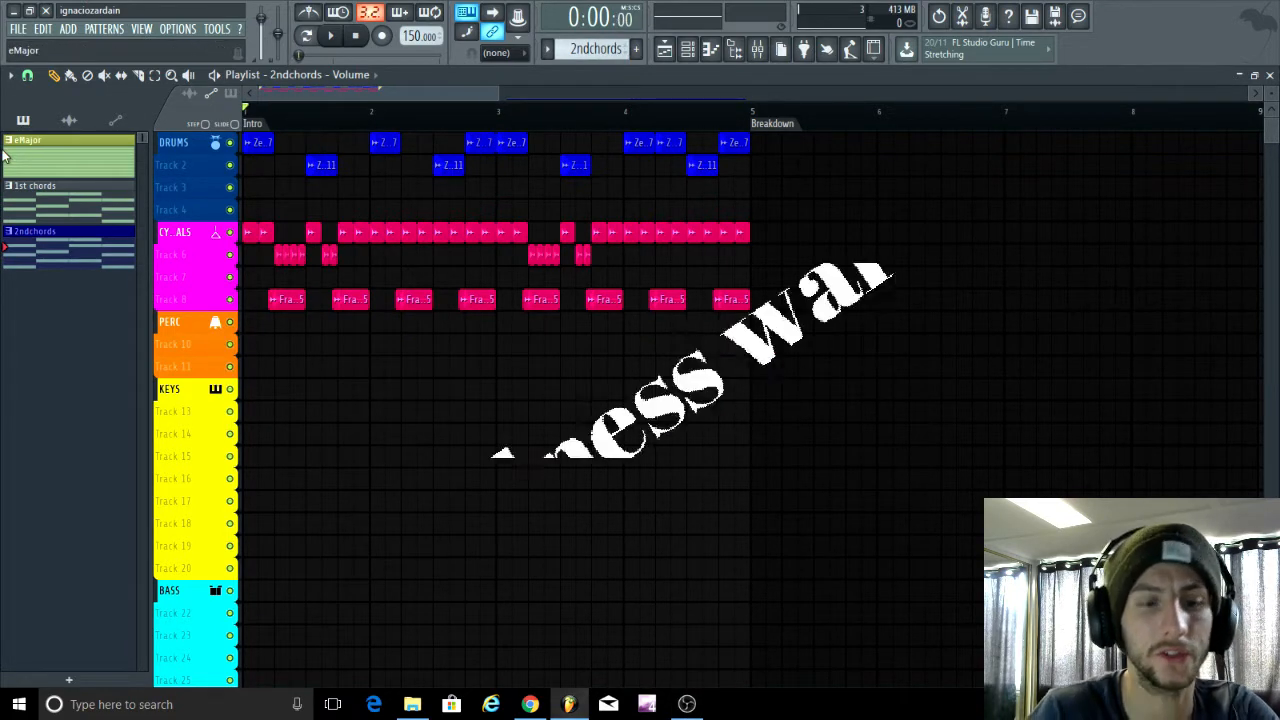
key("space")
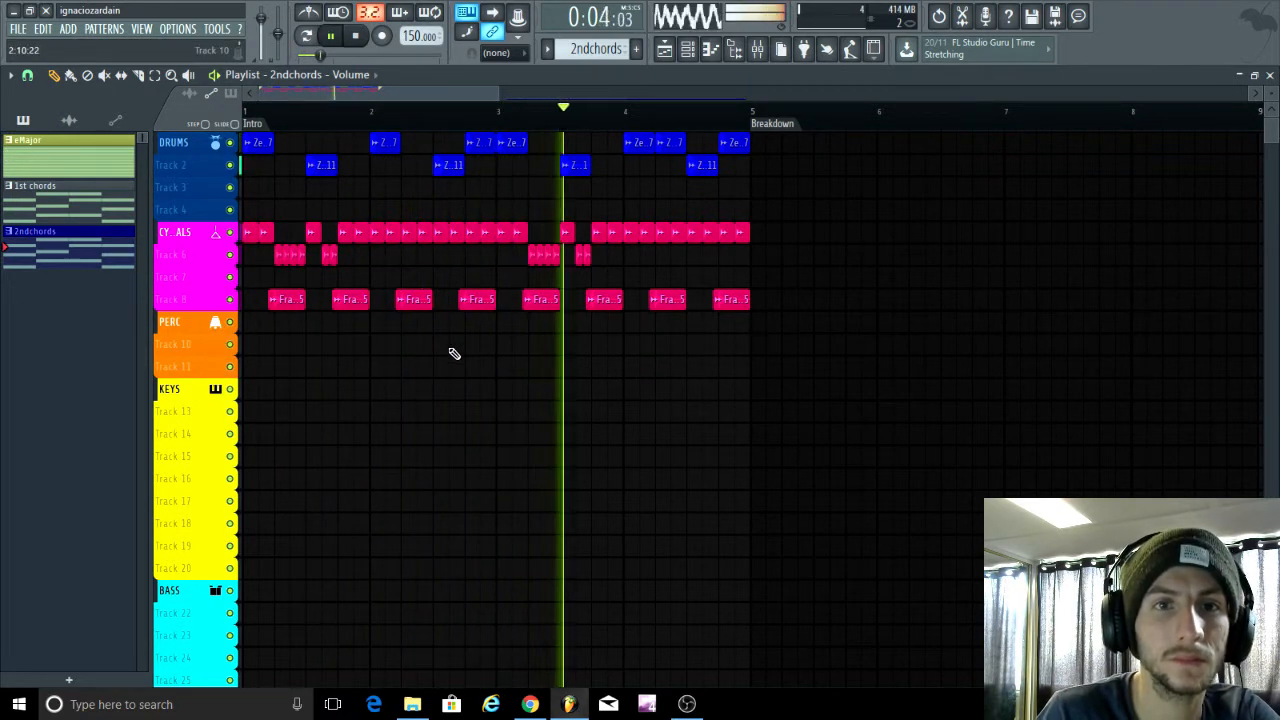
left_click(331, 36)
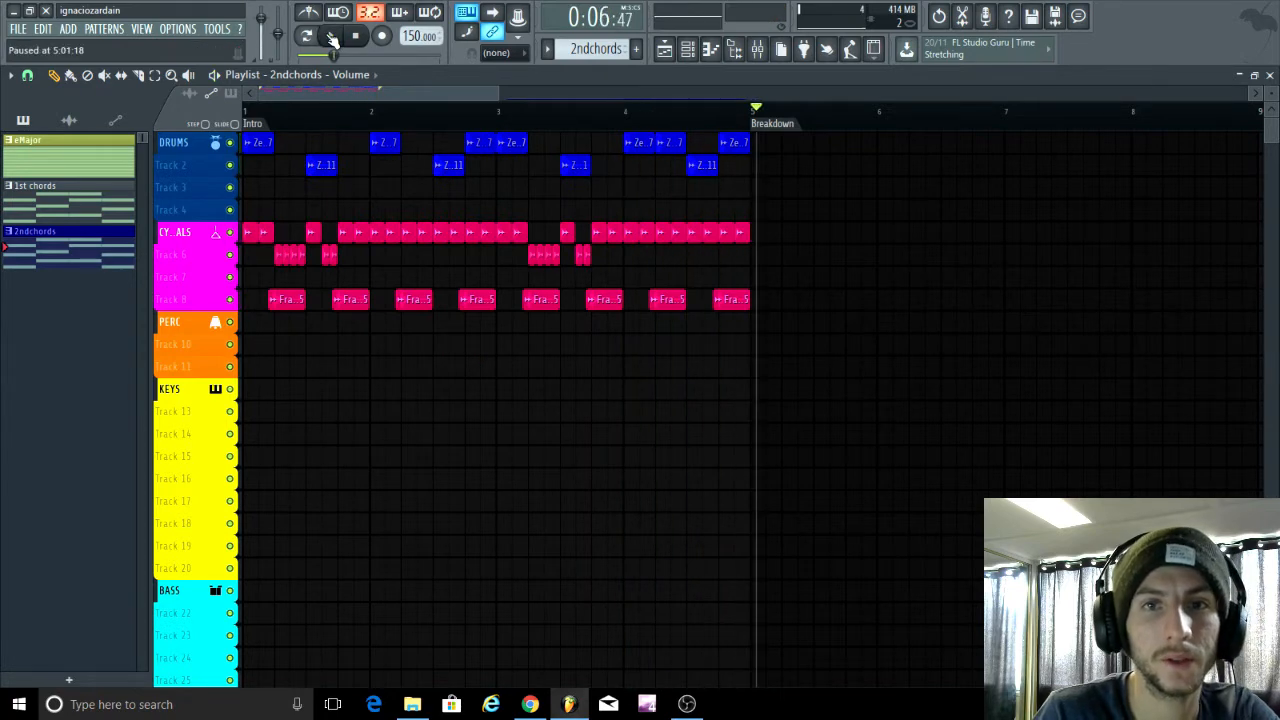
left_click(688, 704)
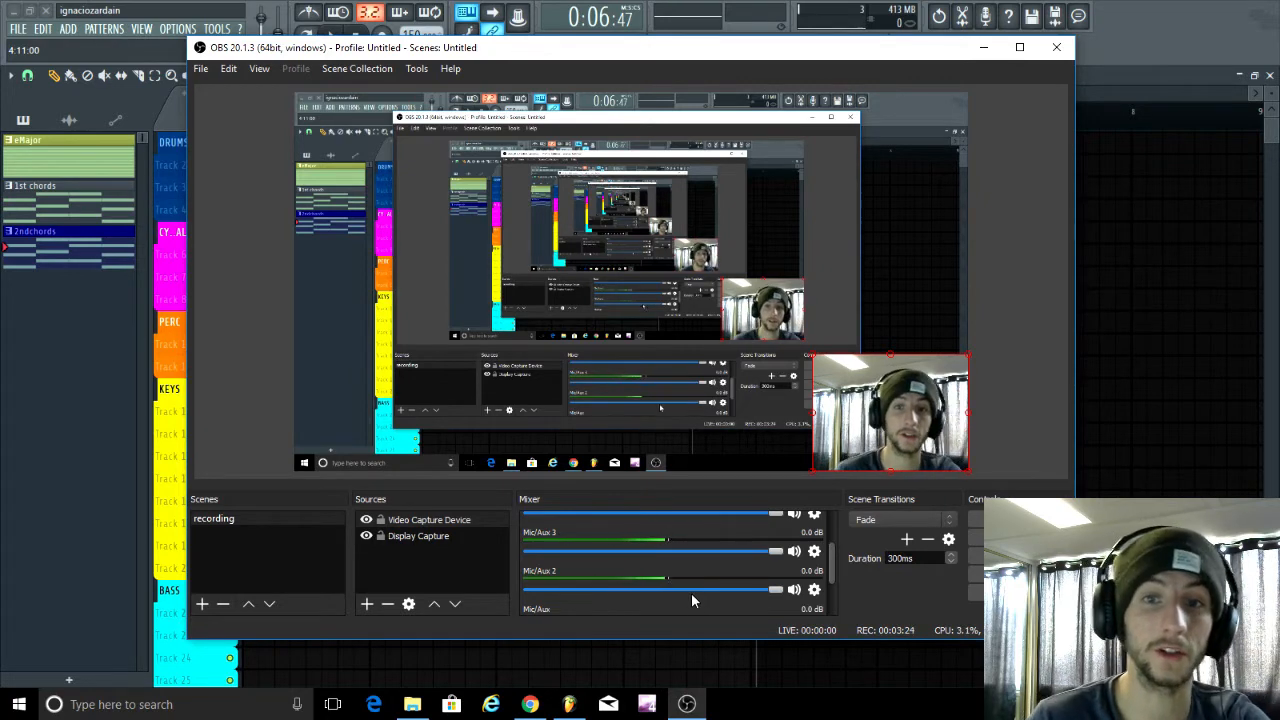
left_click(570, 705)
- Open the mixer and lower the DRUMSBUS fader to -2.0 dB
left_click(757, 48)
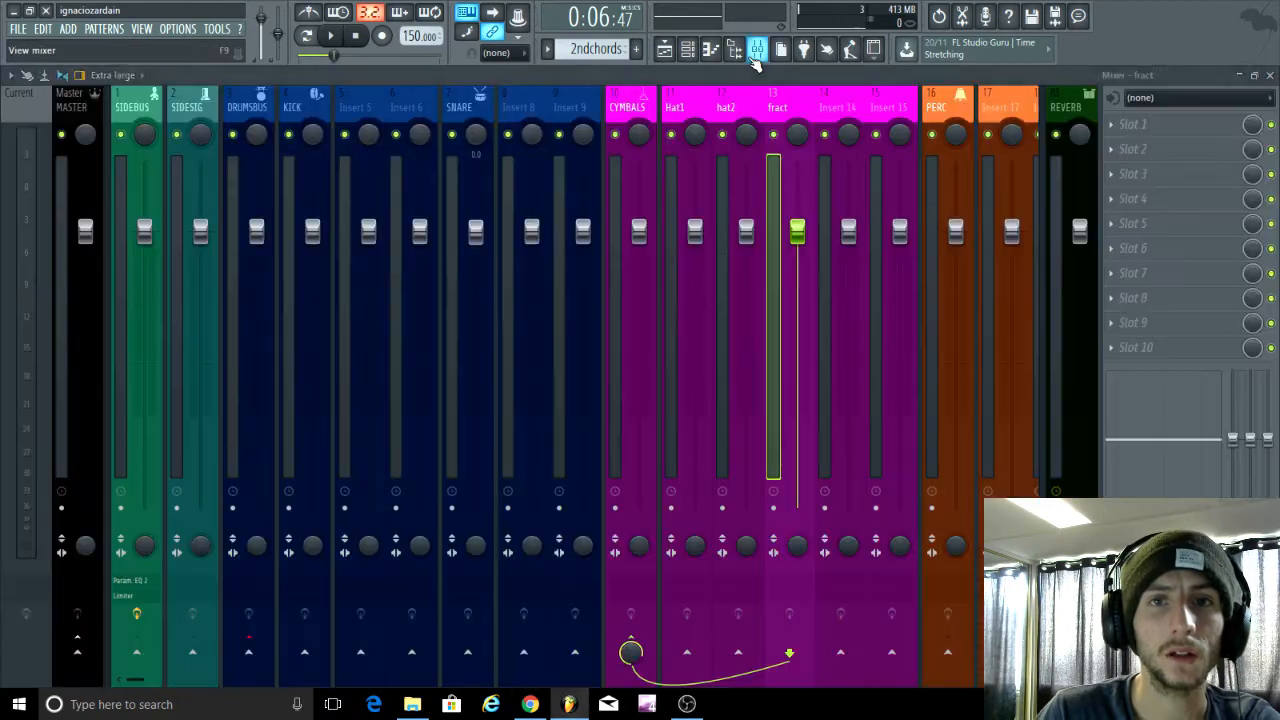
left_click(252, 112)
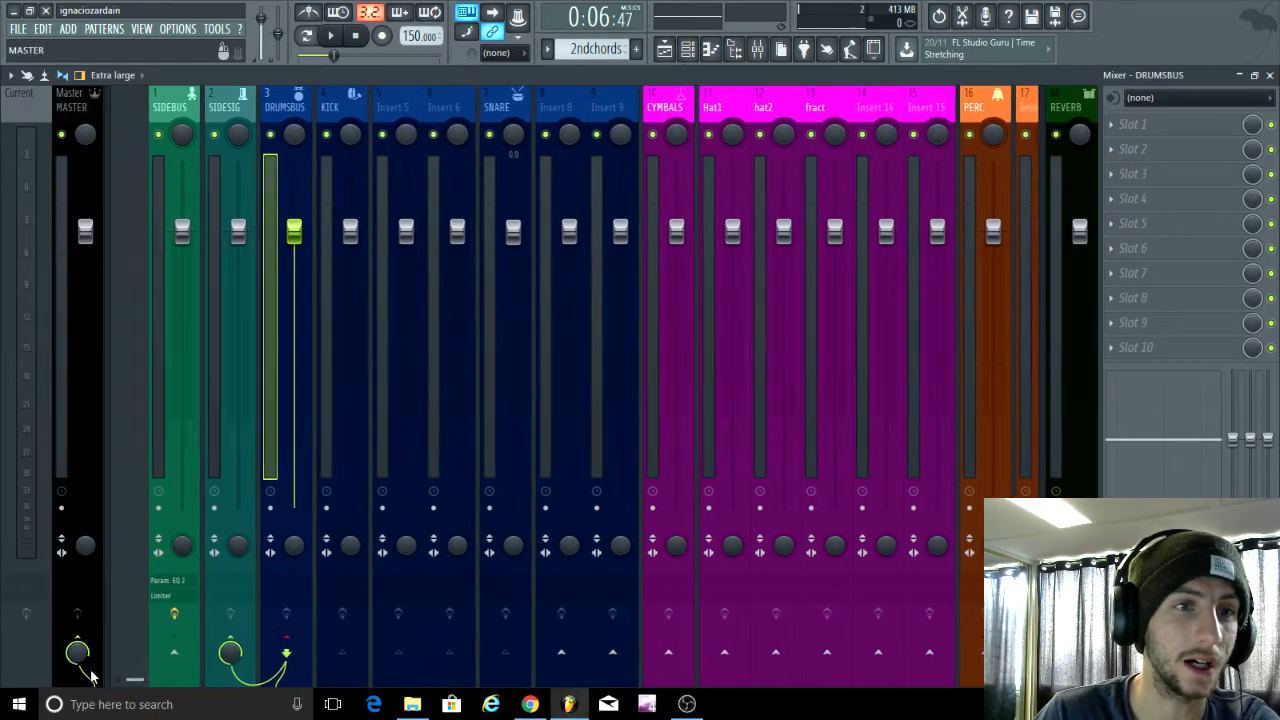
left_click_drag(257, 232, 257, 236)
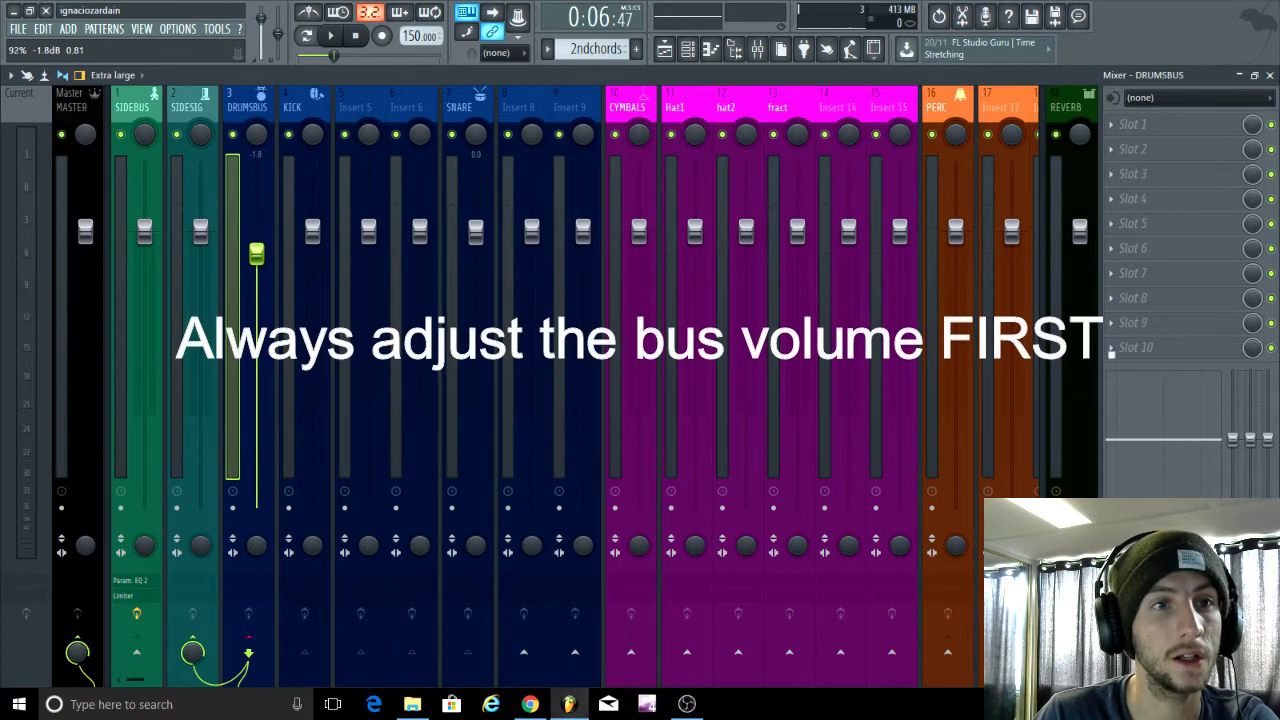
left_click_drag(256, 252, 257, 260)
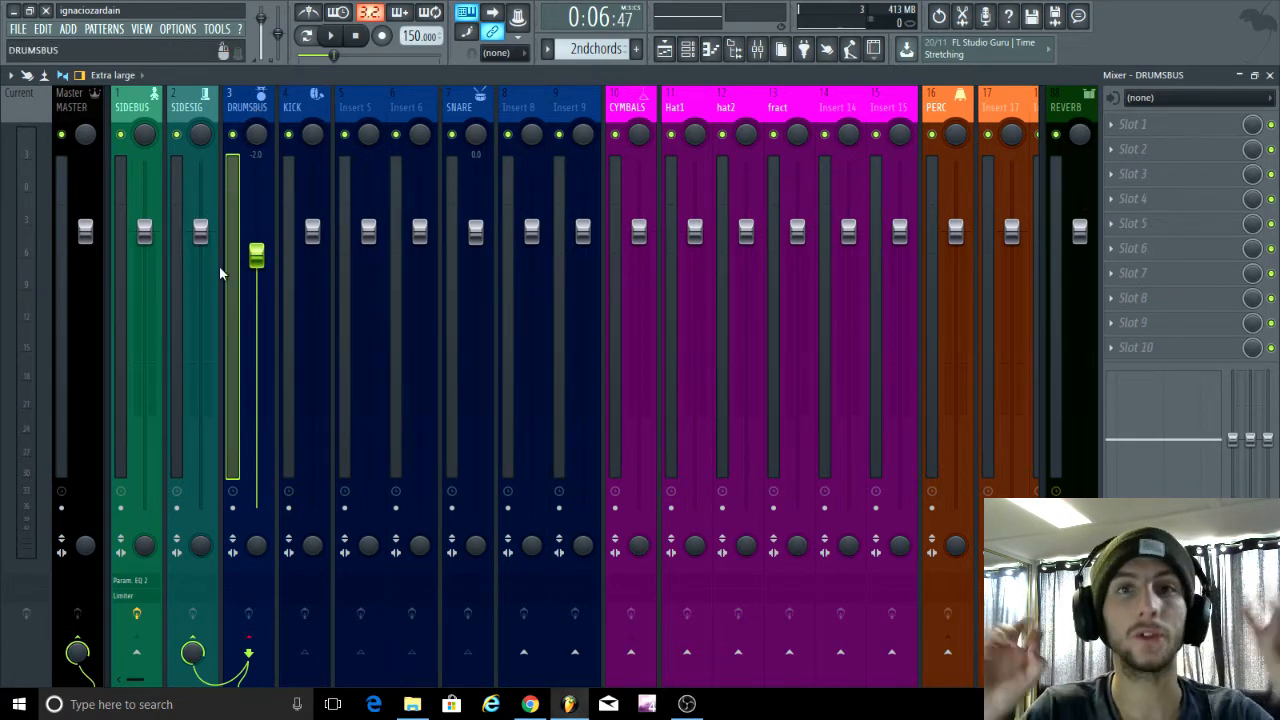
left_click_drag(256, 255, 258, 266)
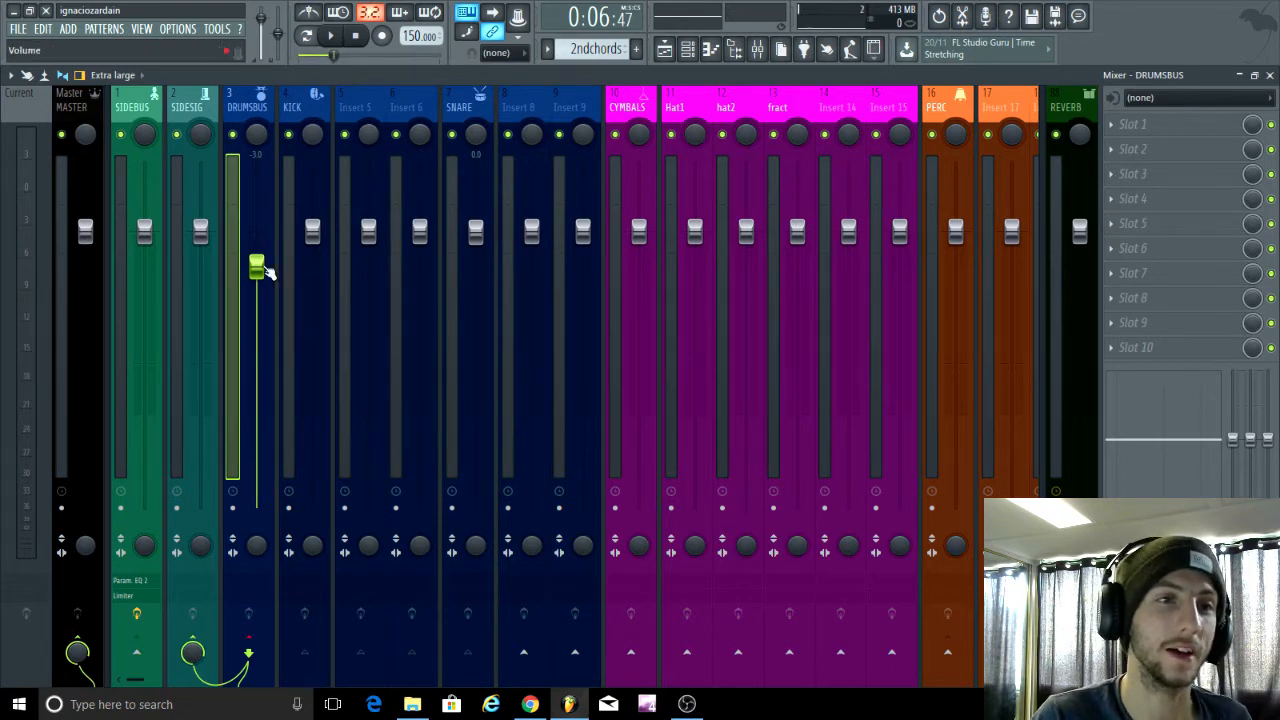
left_click_drag(256, 266, 258, 257)
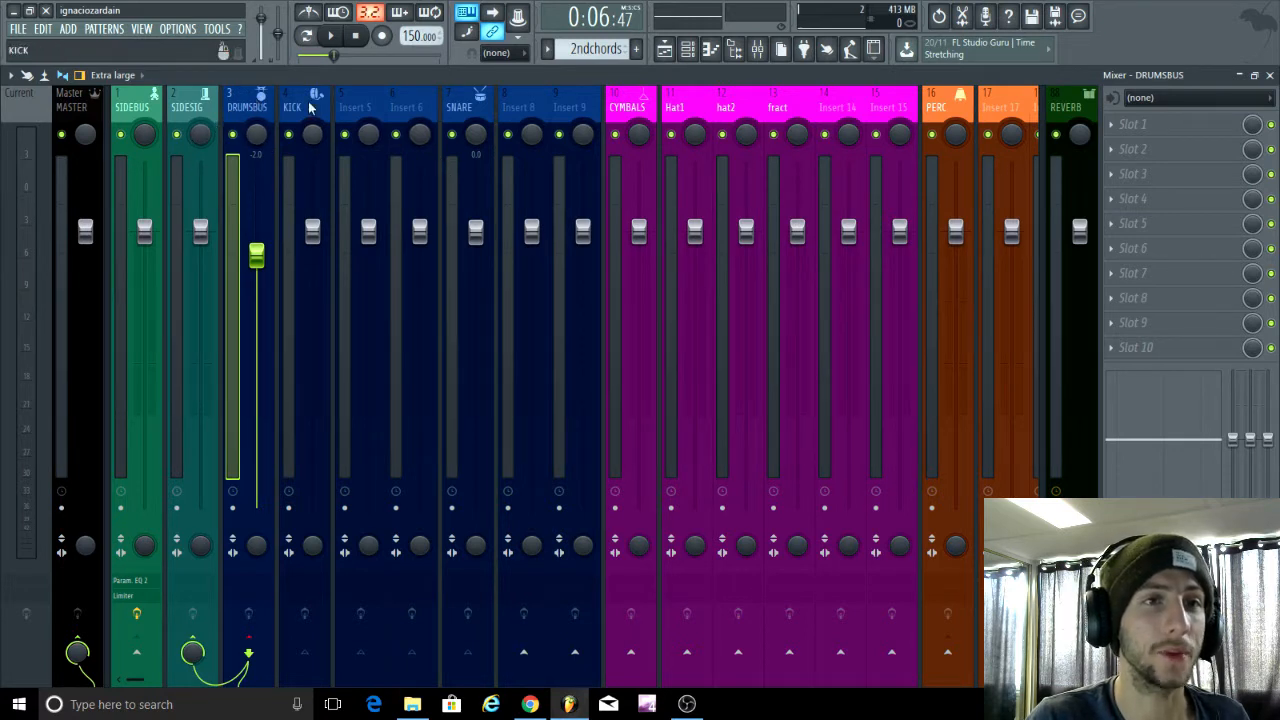
mouse_move(257, 256)
left_mouse_down()
mouse_move(257, 229)
mouse_move(257, 271)
mouse_move(258, 260)
left_mouse_up()
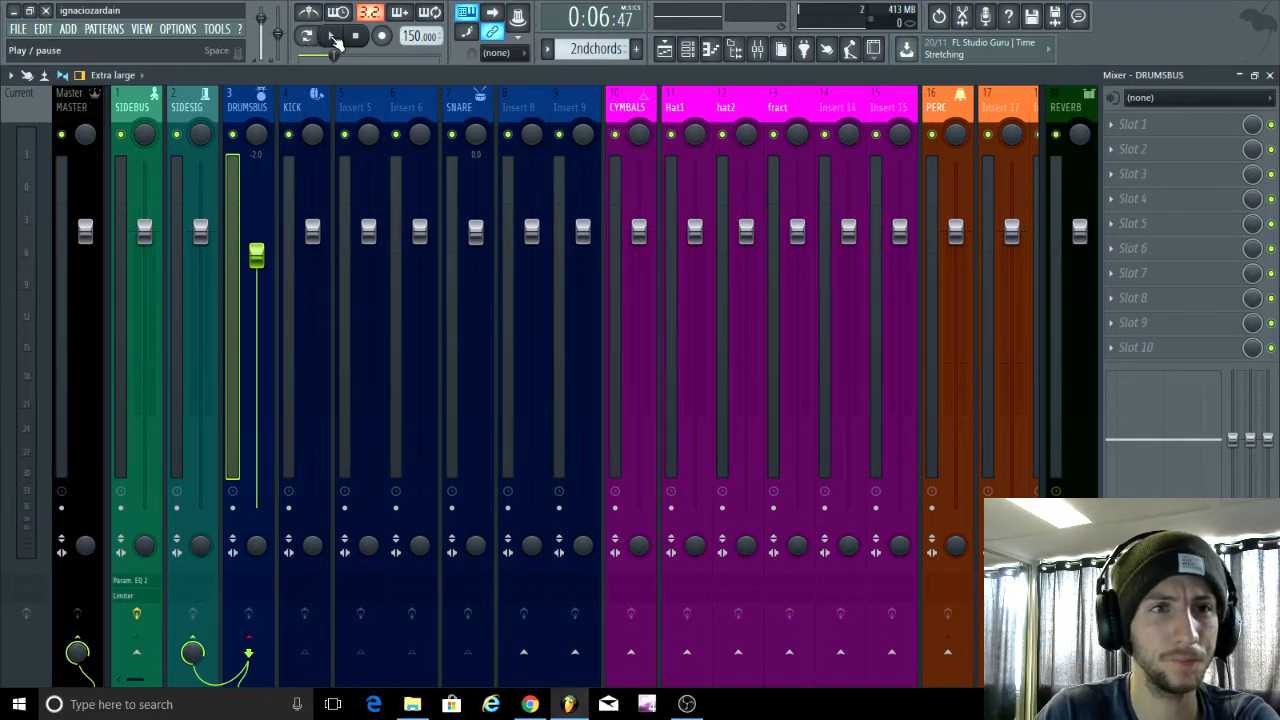
- Play the song from its start and lower the KICK fader to -1.1 dB and the SNARE fader to -1.6 dB
left_click(334, 38)
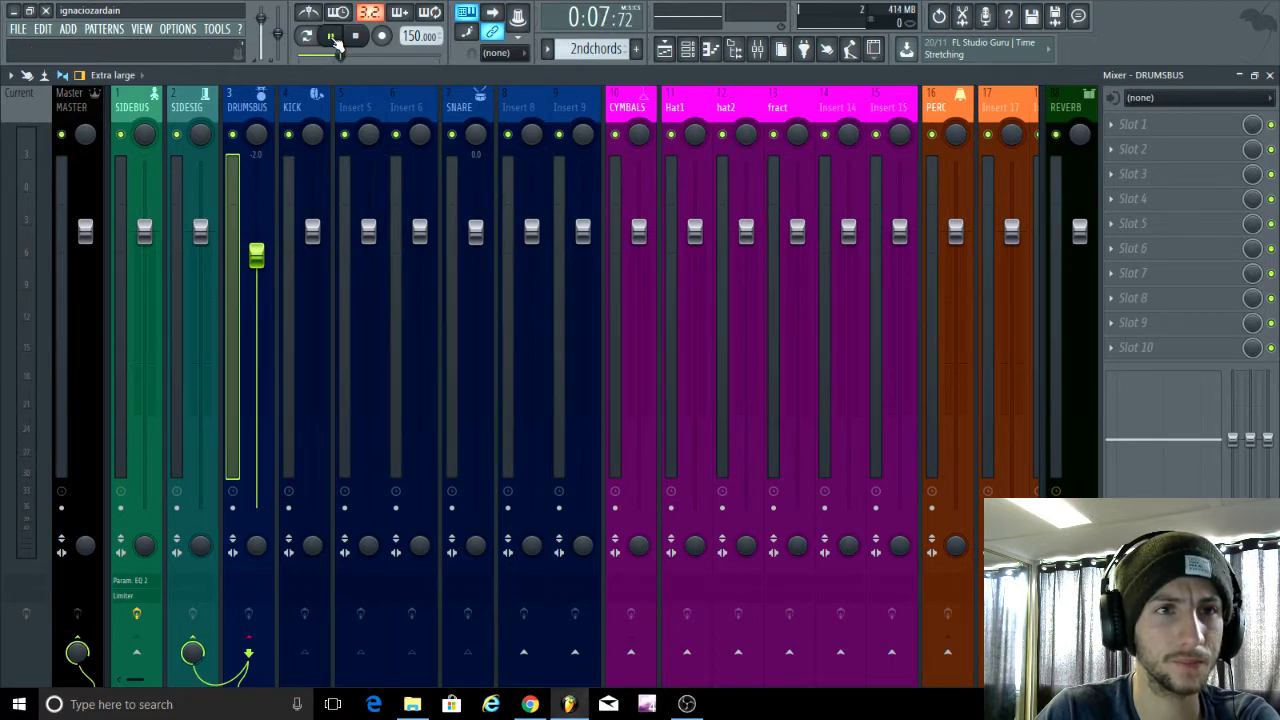
left_click(333, 39)
left_click_drag(343, 57, 298, 57)
left_click(325, 42)
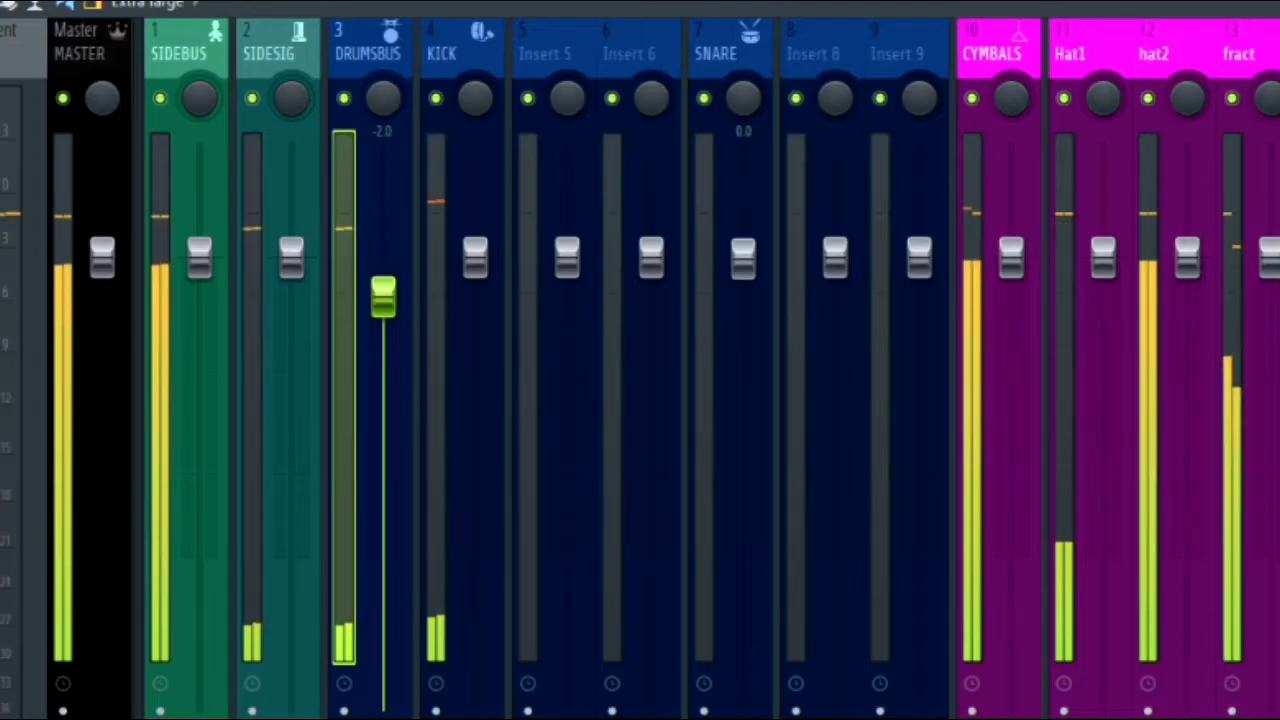
left_click(476, 257)
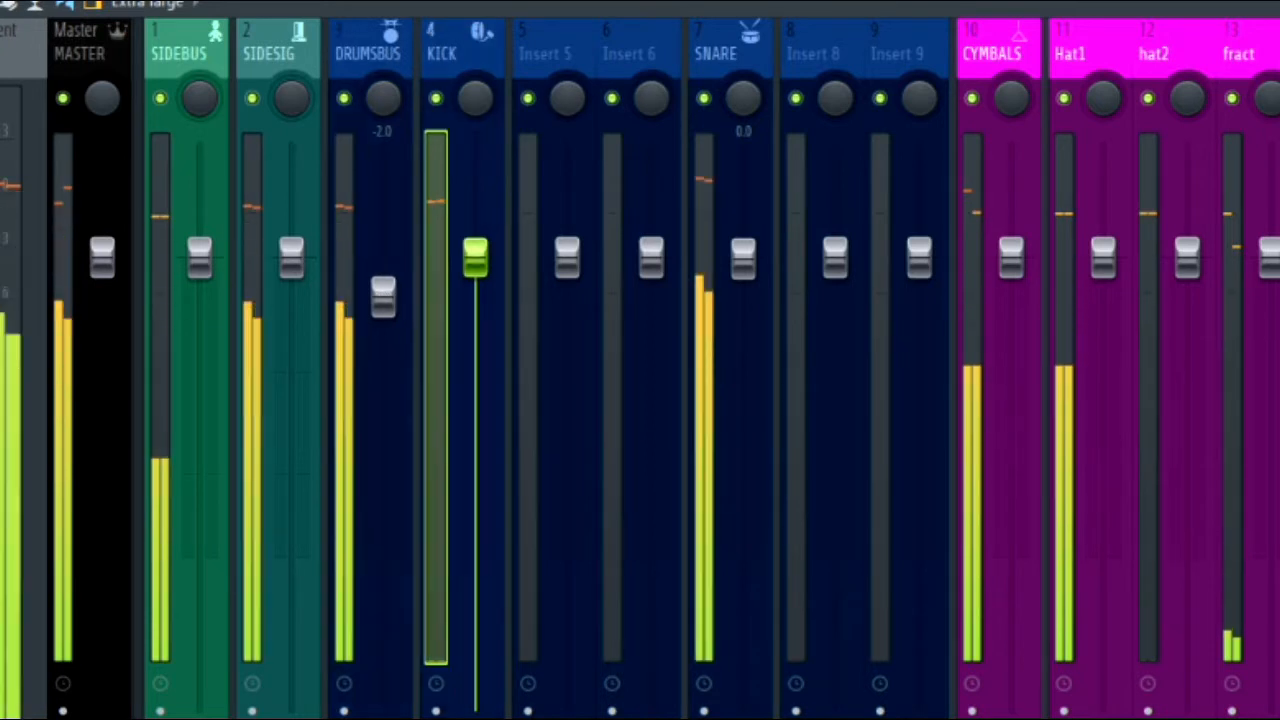
left_click_drag(476, 257, 476, 278)
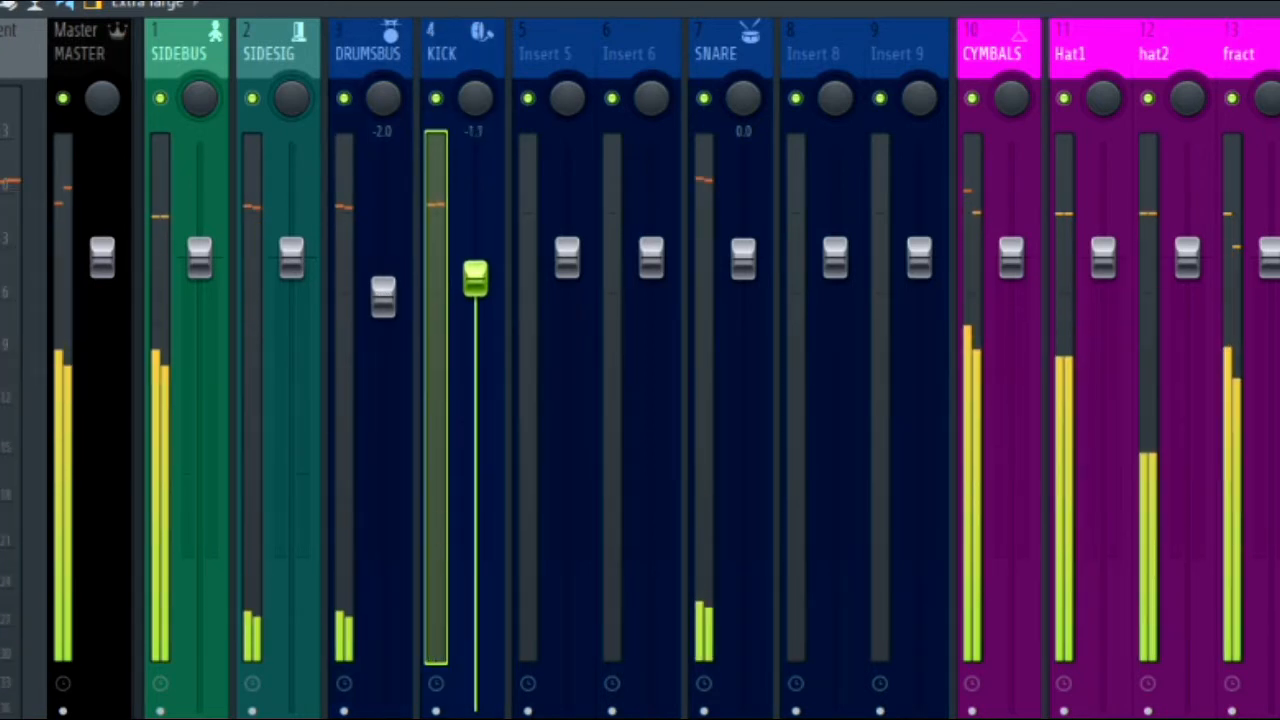
left_click_drag(743, 260, 743, 290)
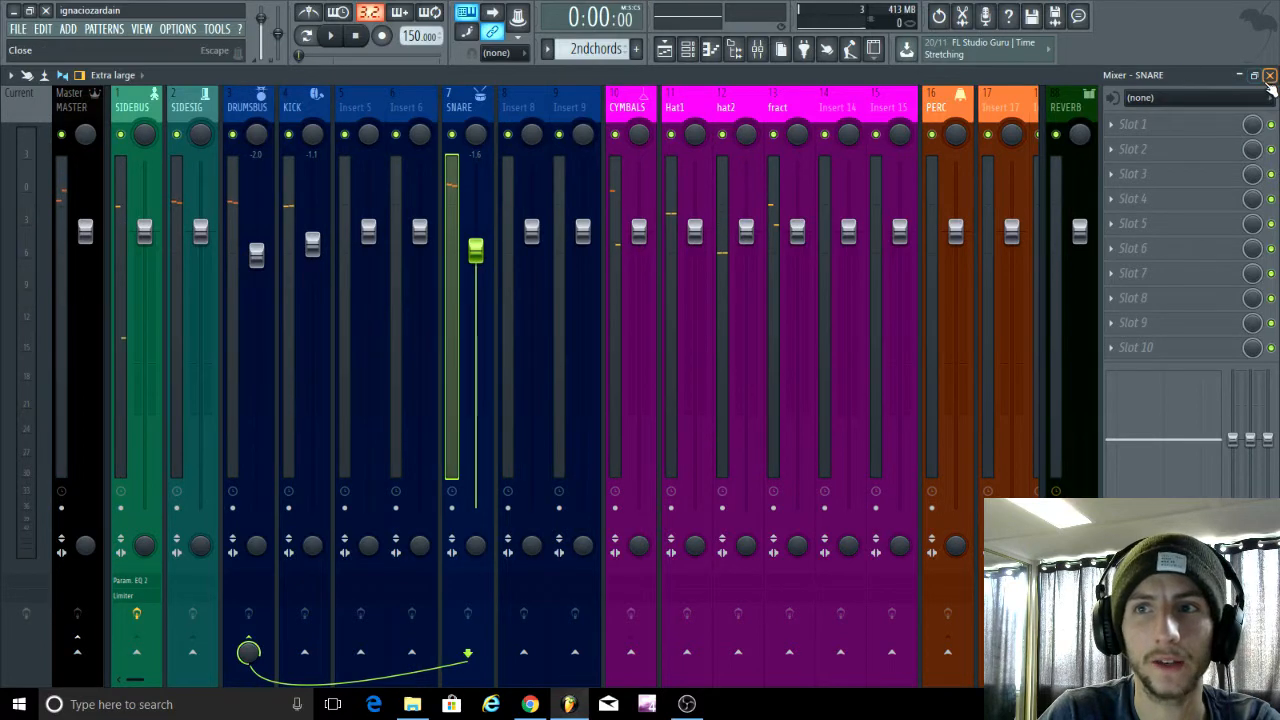
- Select the four playlist bars between the Intro and Breakdown markers for looped playback and reopen the mixer
left_click(1270, 80)
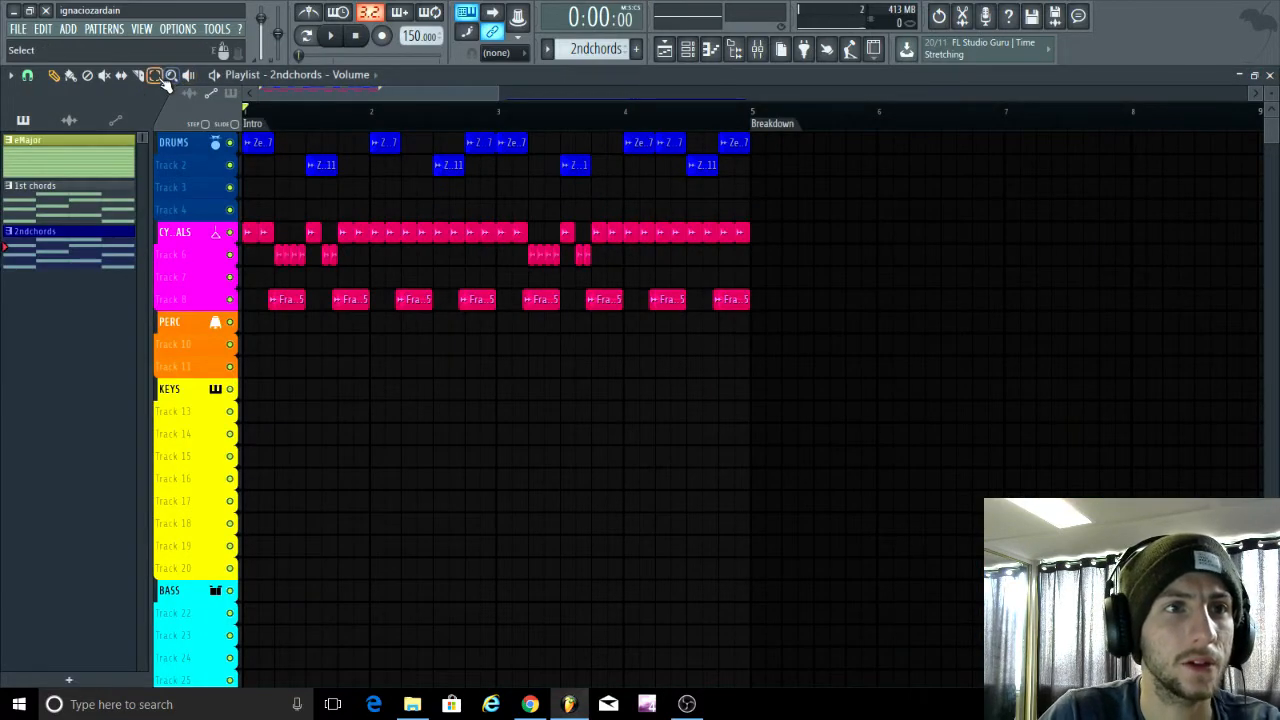
left_click_drag(751, 120, 244, 120)
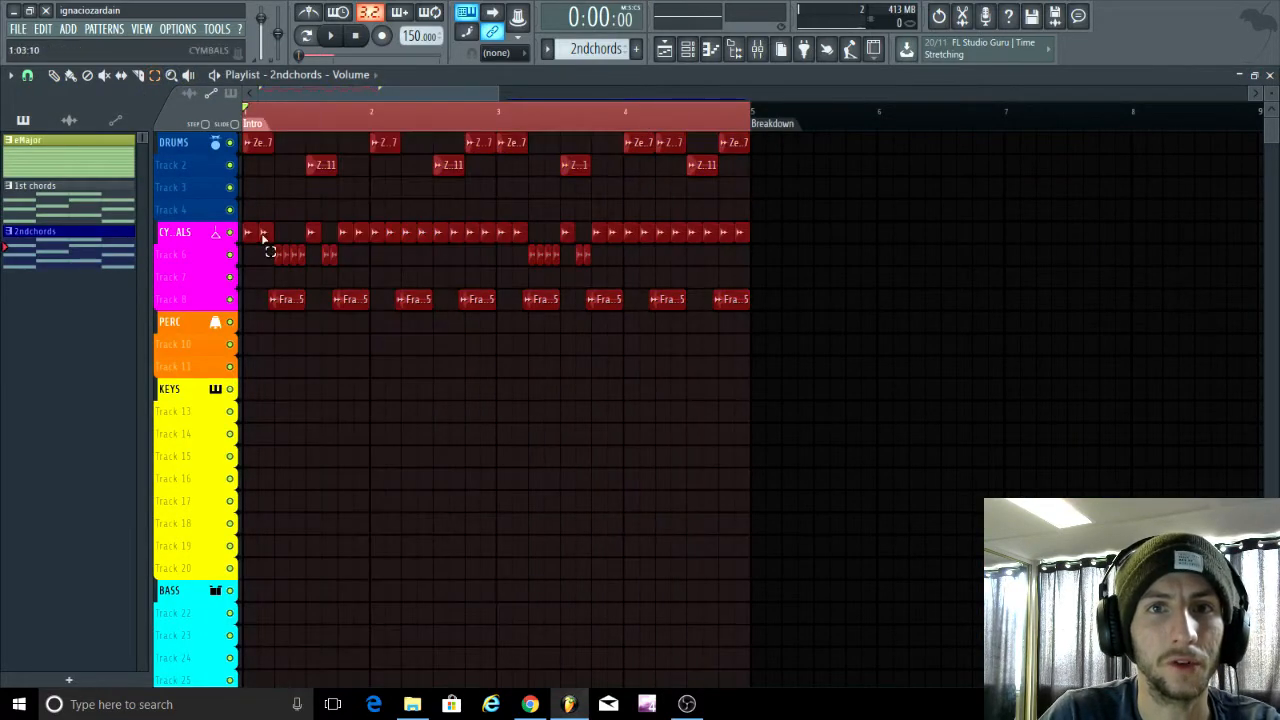
left_click(757, 49)
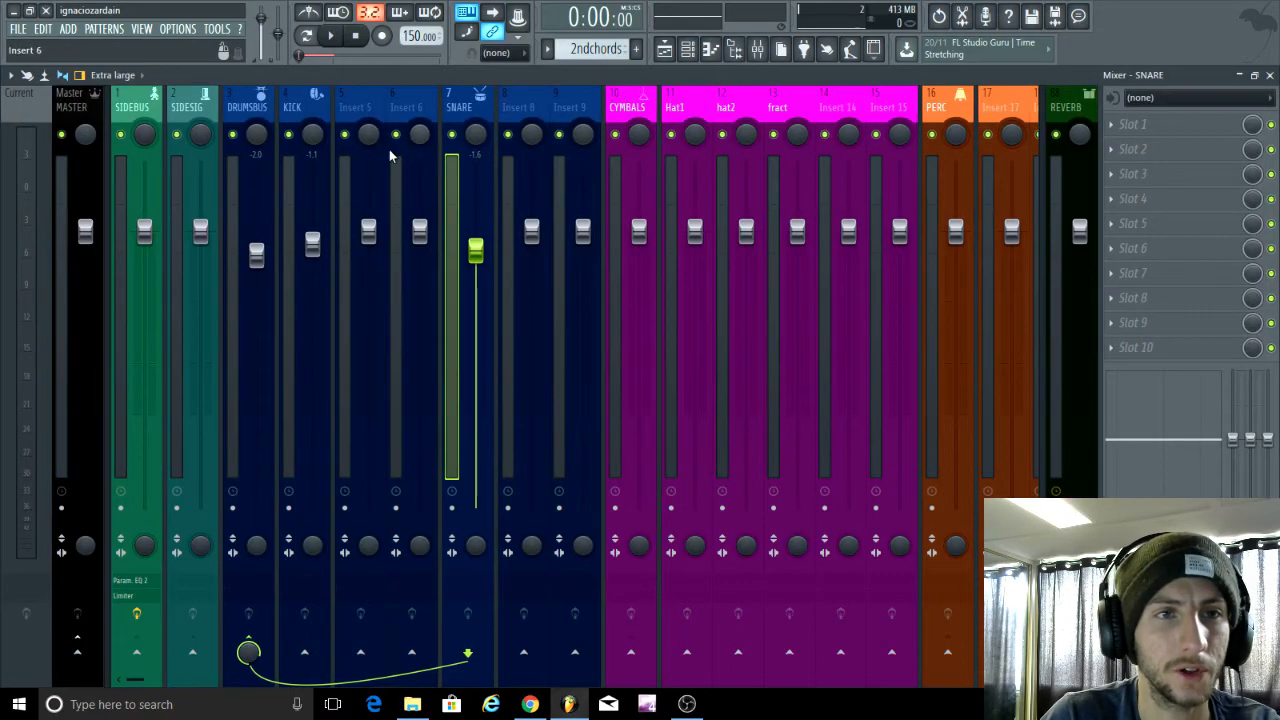
- Set the SNARE fader to -2.9 dB and the KICK fader to -1.3 dB while the intro loops
key("space")
left_click_drag(476, 249, 476, 253)
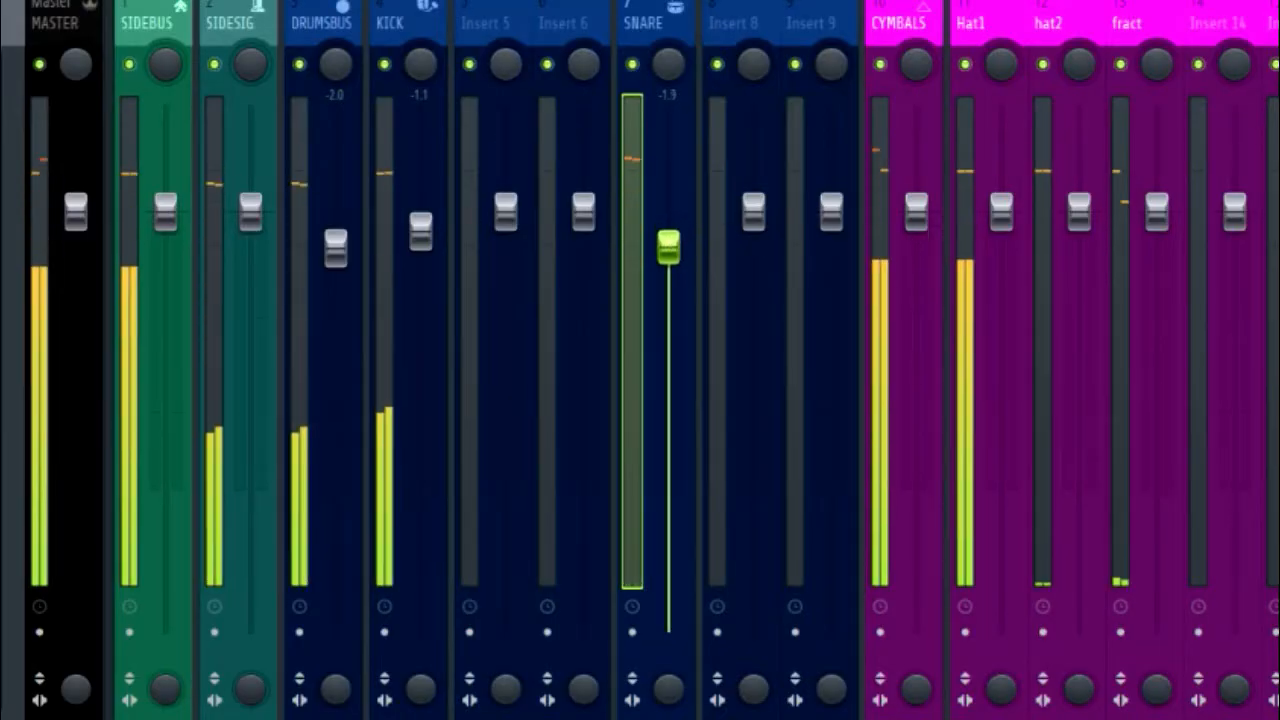
left_click_drag(668, 246, 649, 436)
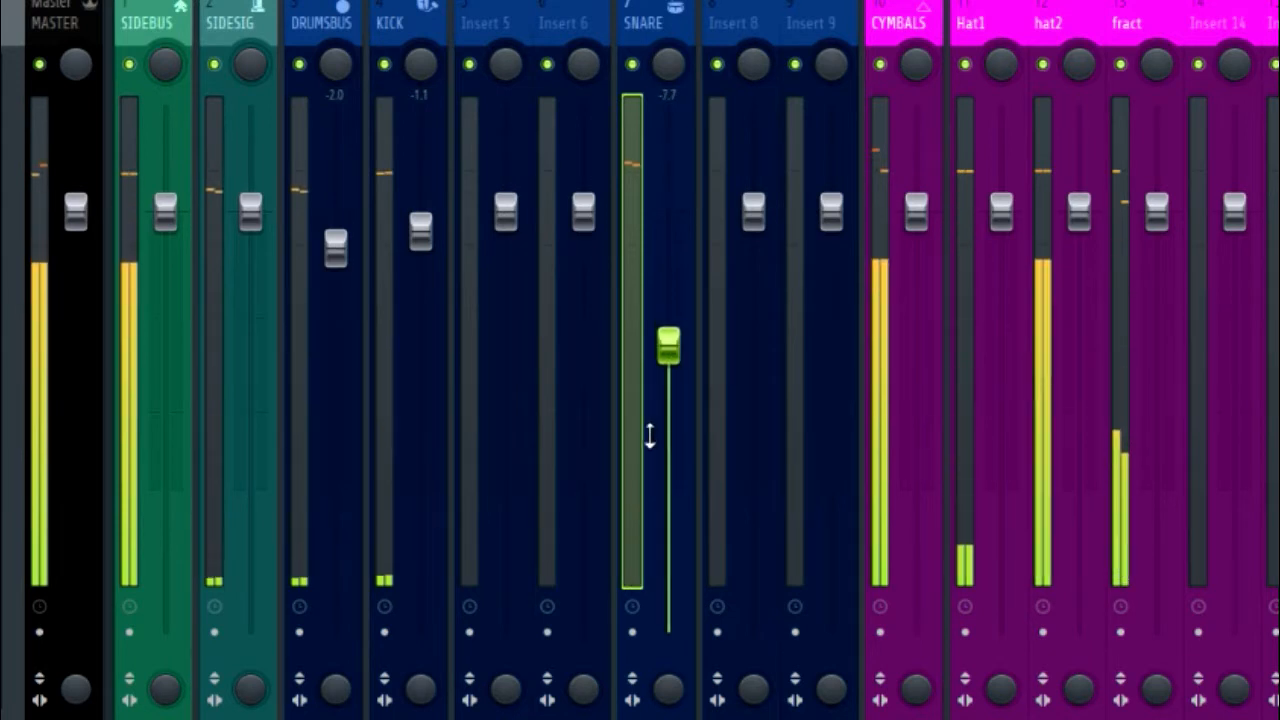
left_click_drag(660, 366, 668, 266)
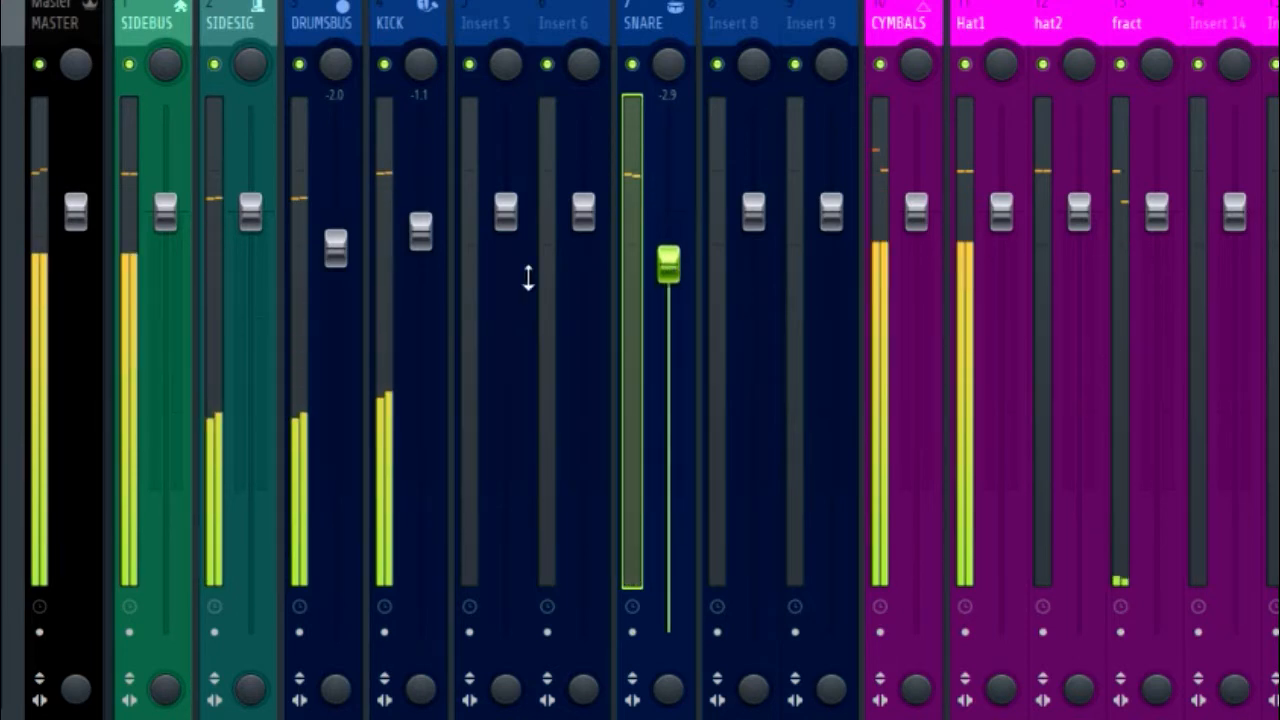
left_click_drag(420, 231, 420, 236)
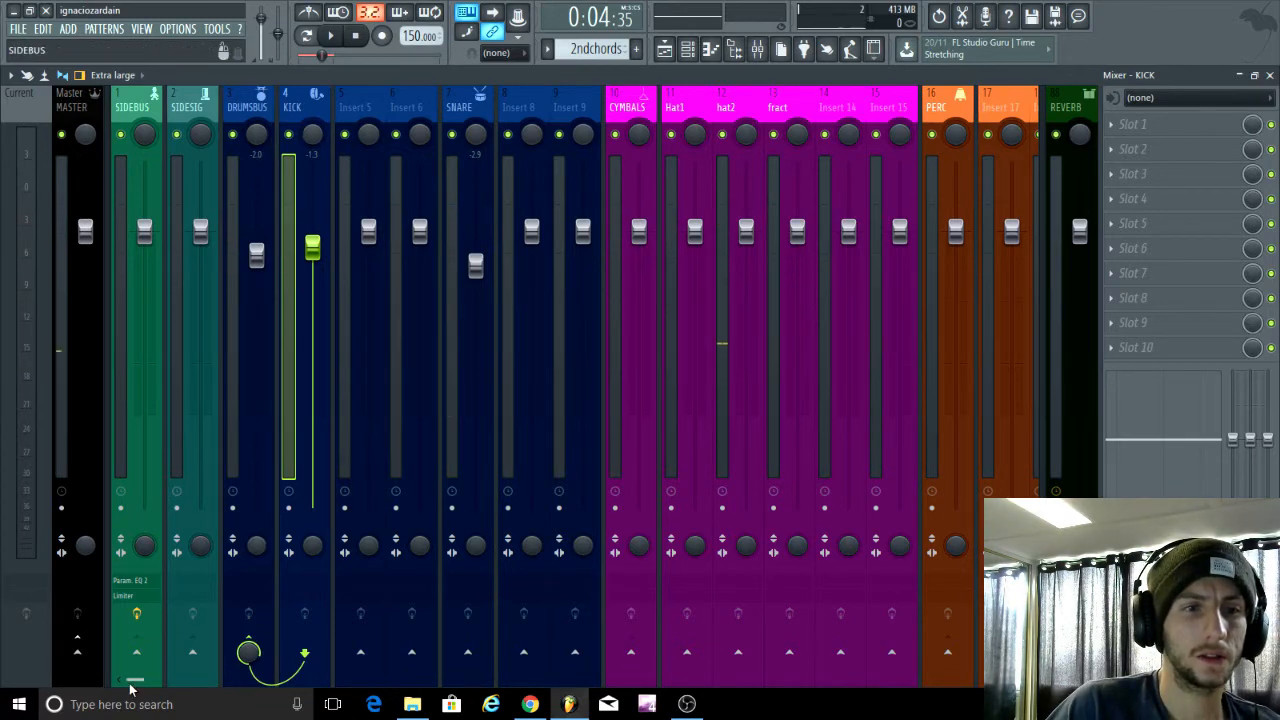
- Lower the CYMBALS bus fader to -4.5 dB
mouse_move(130, 688)
left_mouse_down()
mouse_move(214, 677)
mouse_move(150, 686)
left_mouse_up()
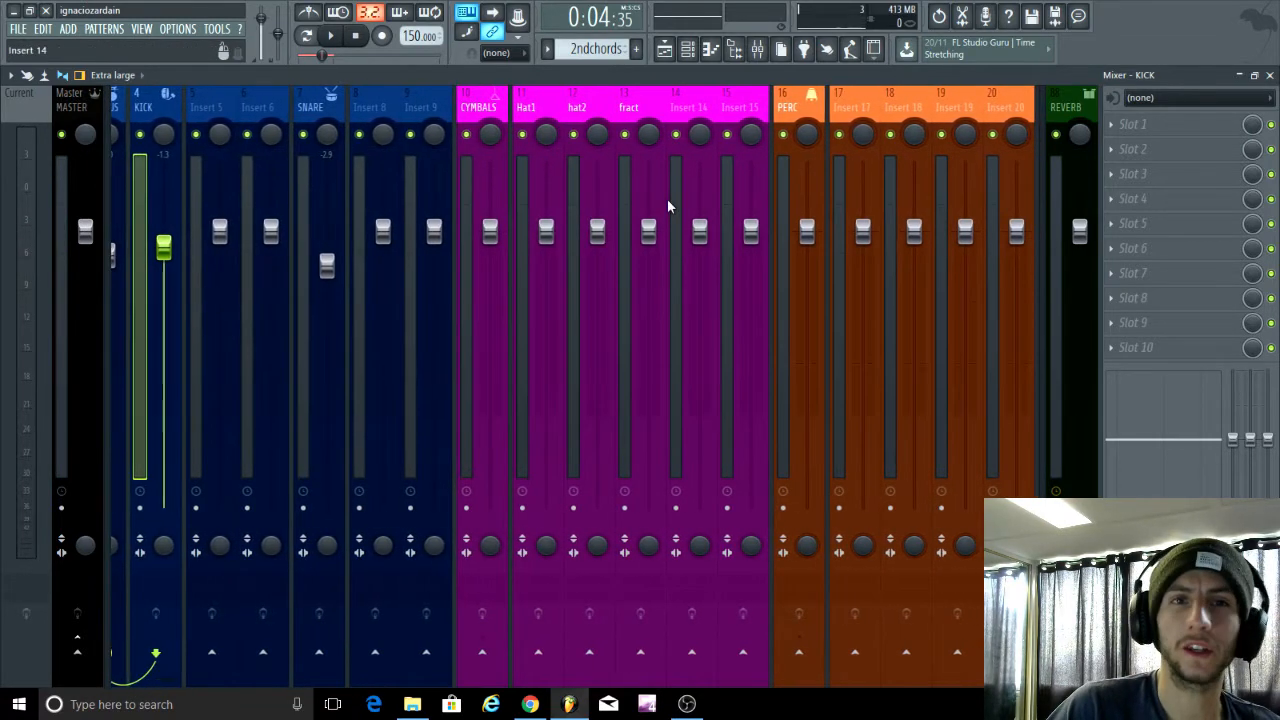
left_click_drag(490, 232, 491, 262)
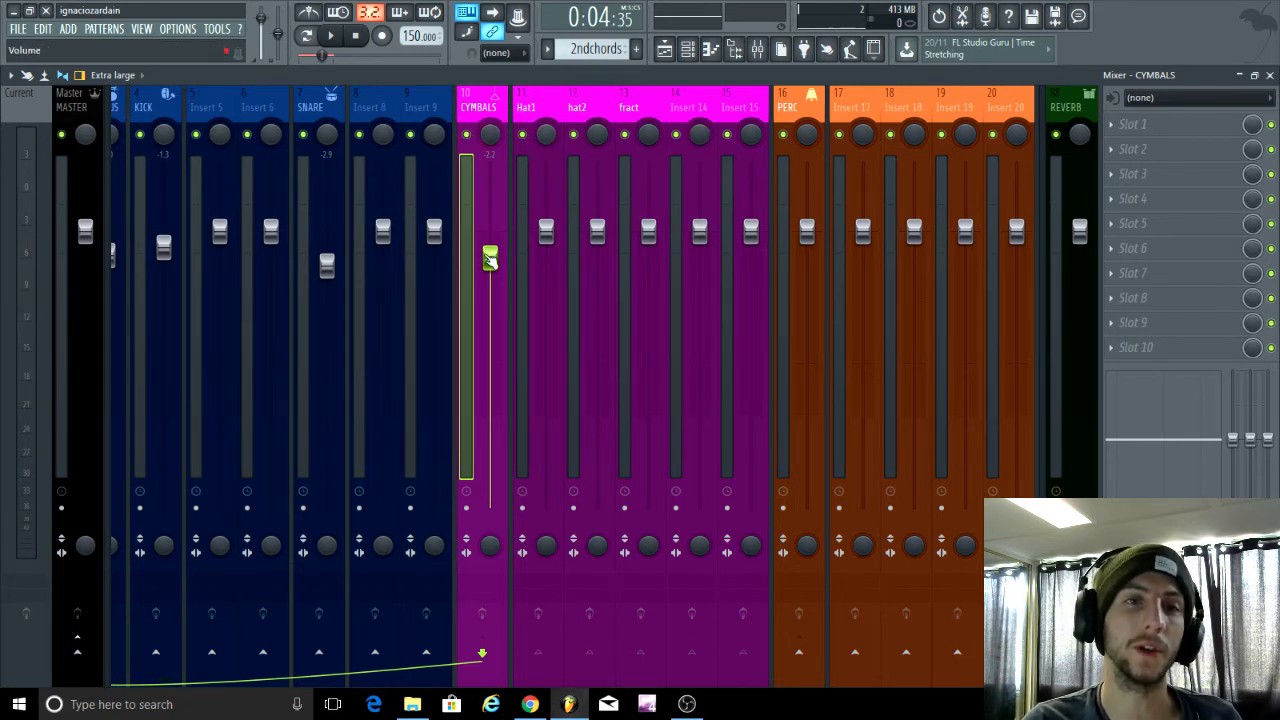
left_click_drag(489, 259, 490, 281)
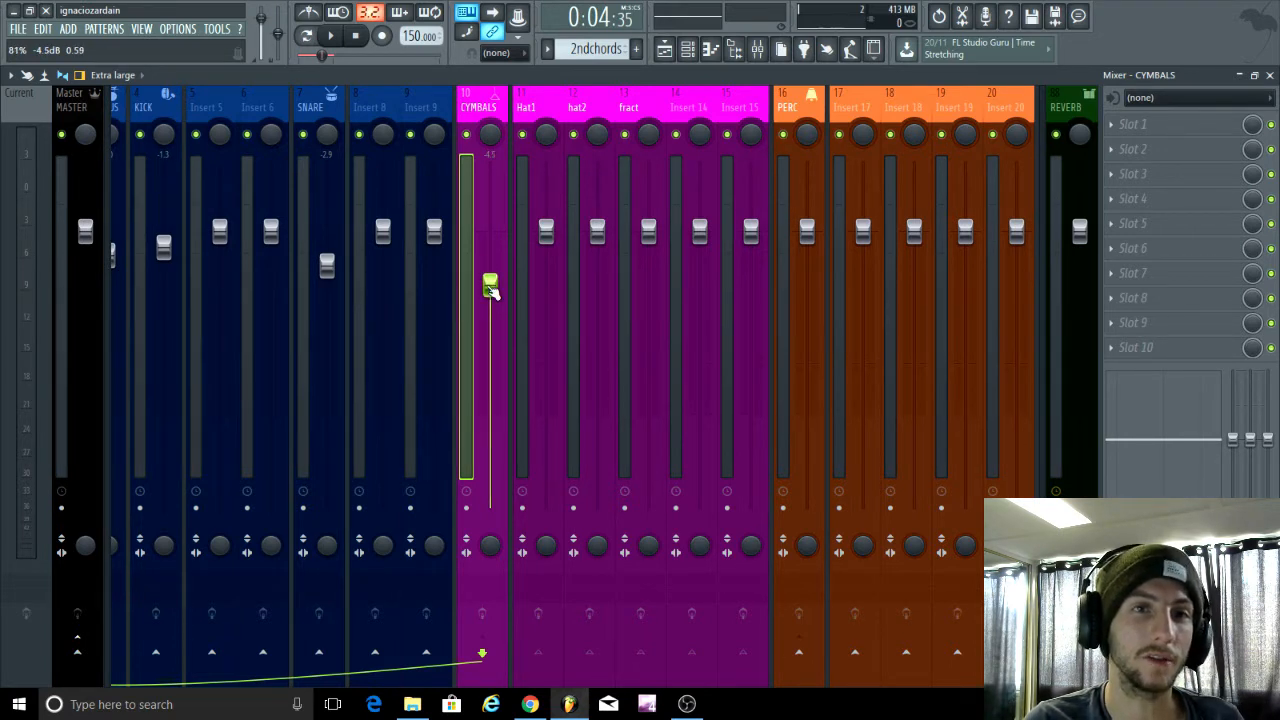
- With the loop playing, set the Hat1 fader to -5.0 dB, hat2 to -2.9 dB and fract to -2.4 dB, and stop playback
left_click(333, 35)
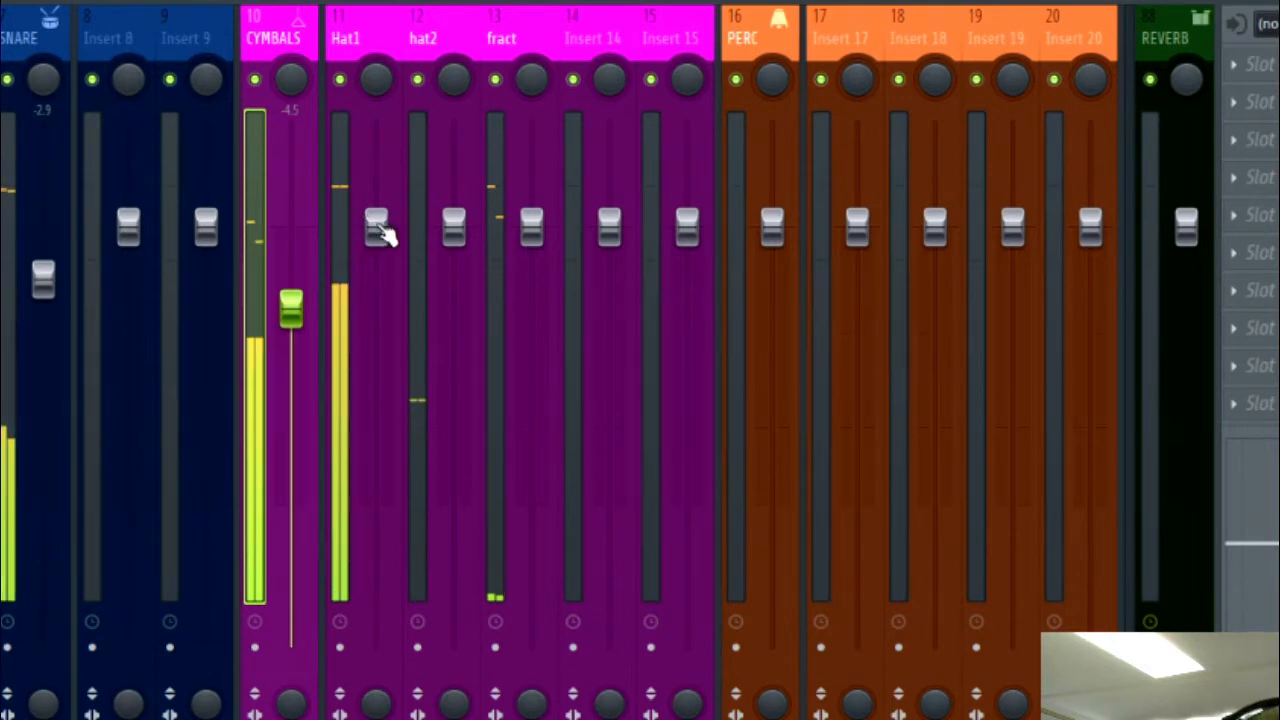
left_click_drag(385, 233, 385, 261)
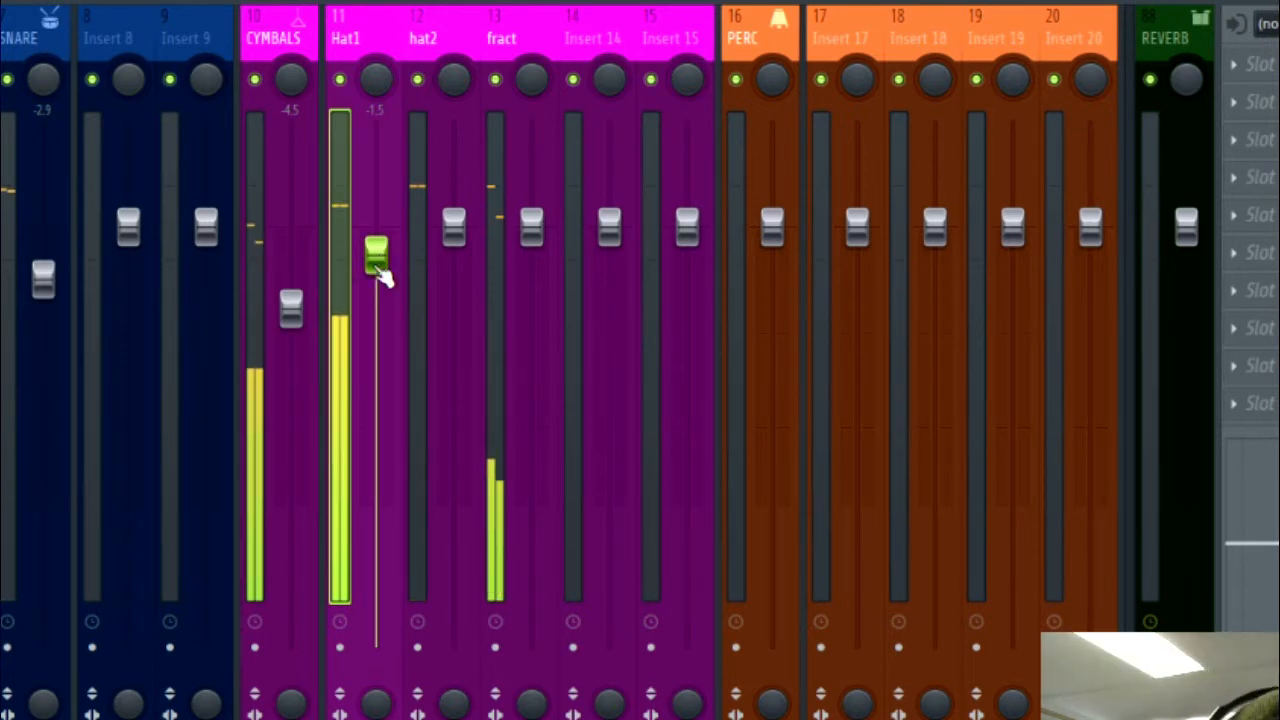
left_click_drag(388, 265, 388, 318)
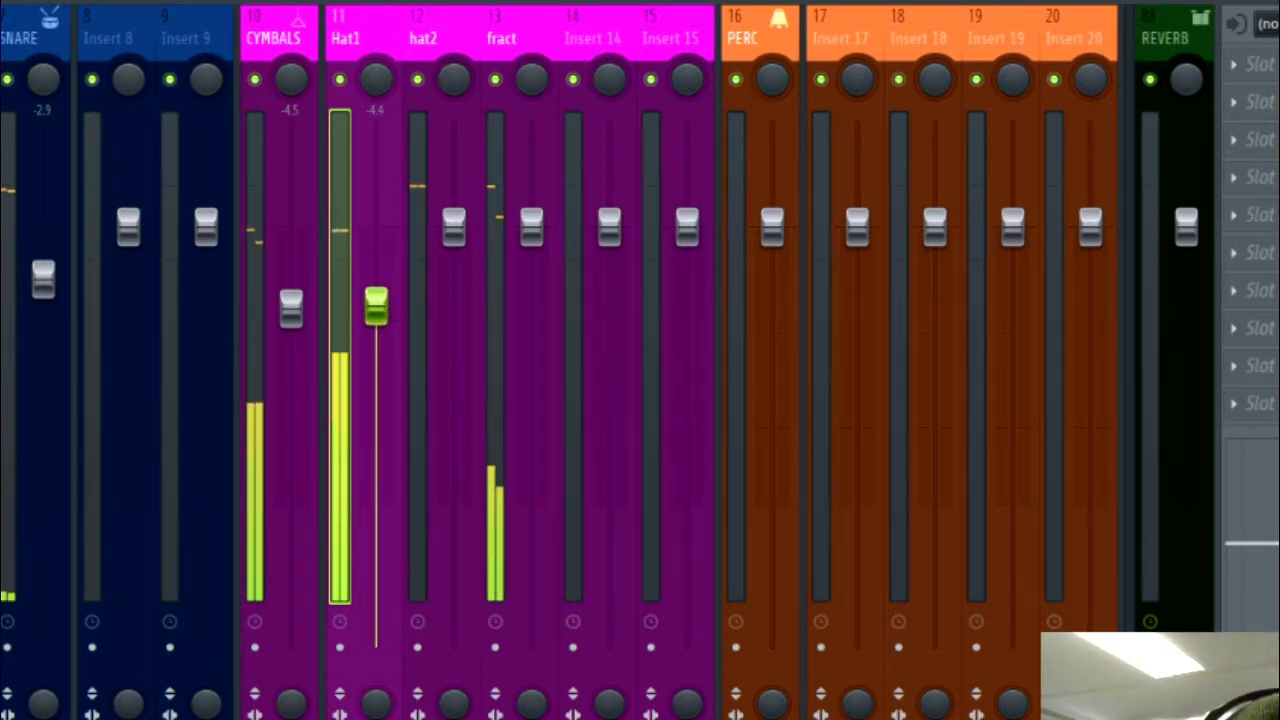
left_click_drag(455, 237, 455, 283)
left_click_drag(531, 228, 531, 270)
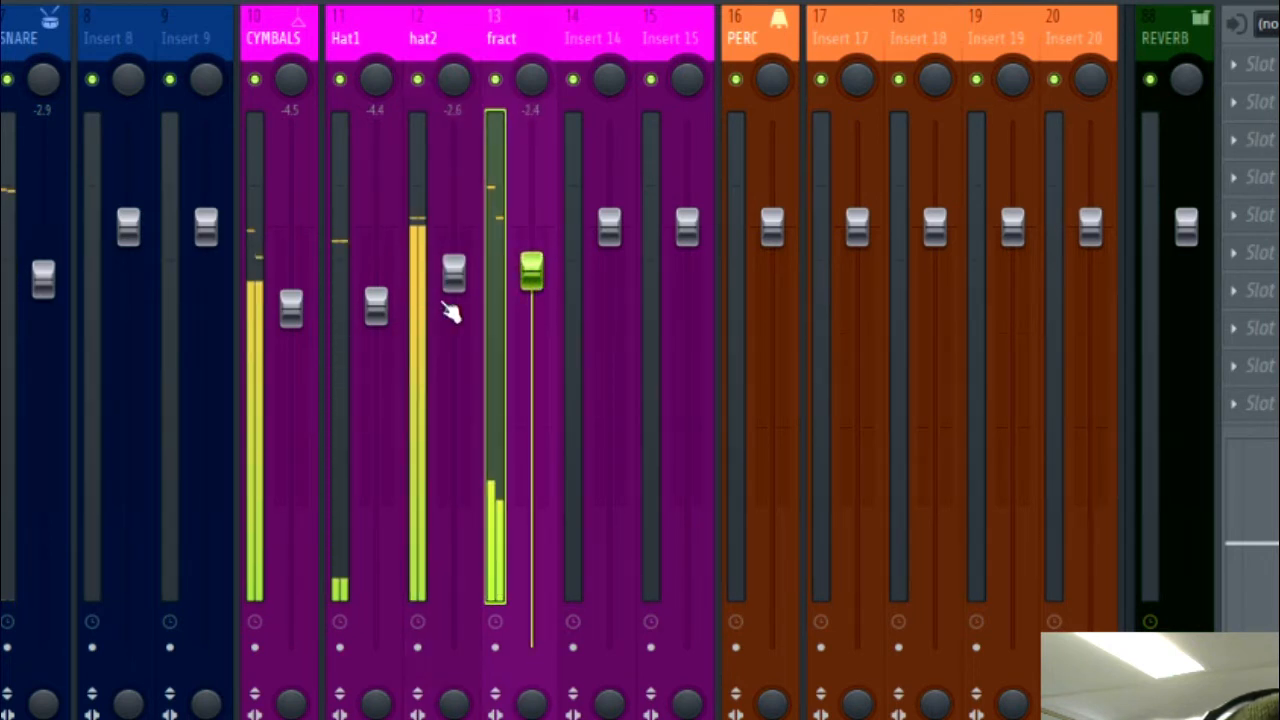
left_click_drag(453, 272, 458, 295)
left_click_drag(376, 309, 377, 317)
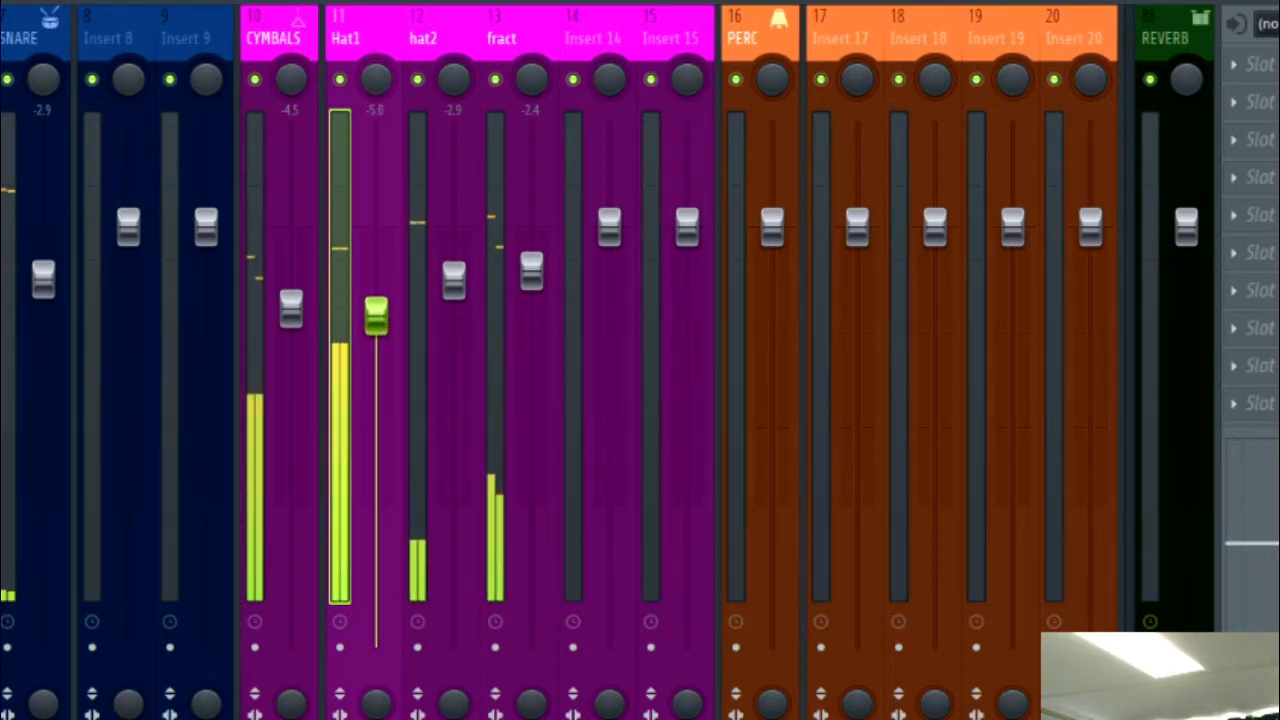
key("space")
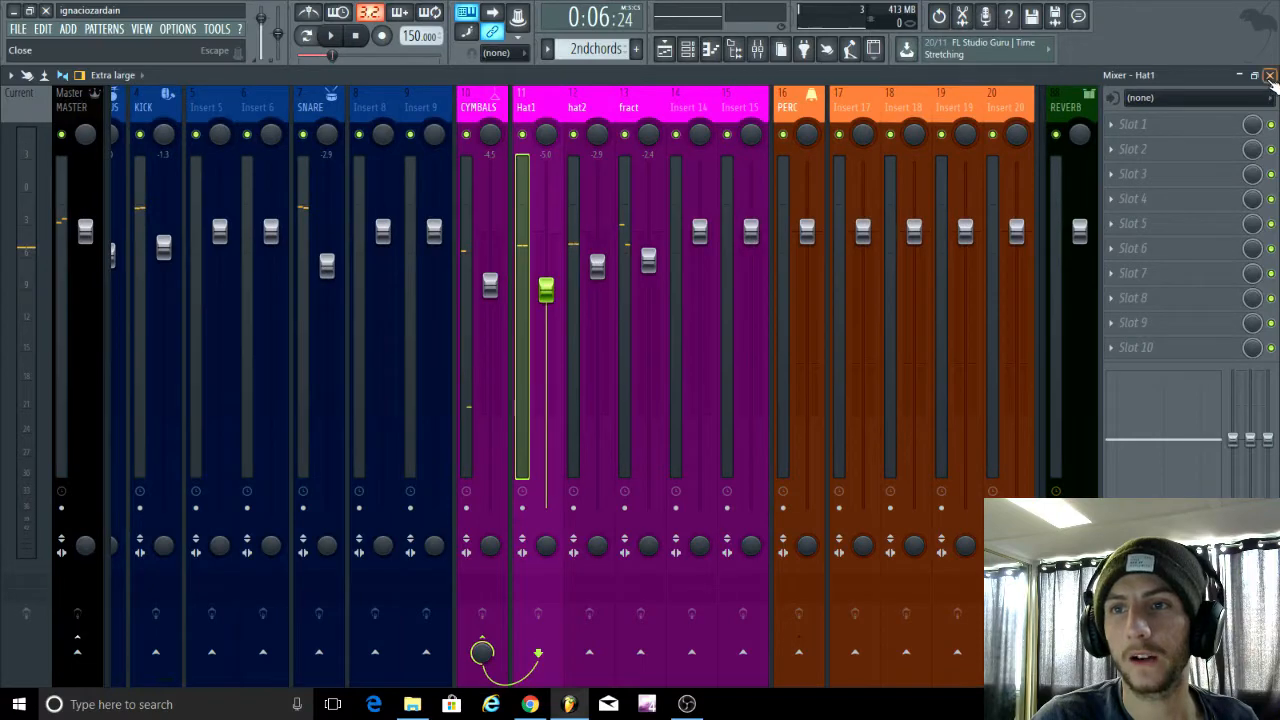
- Close the mixer, clear the playlist's time selection, and switch back to the Draw tool
left_click(1270, 76)
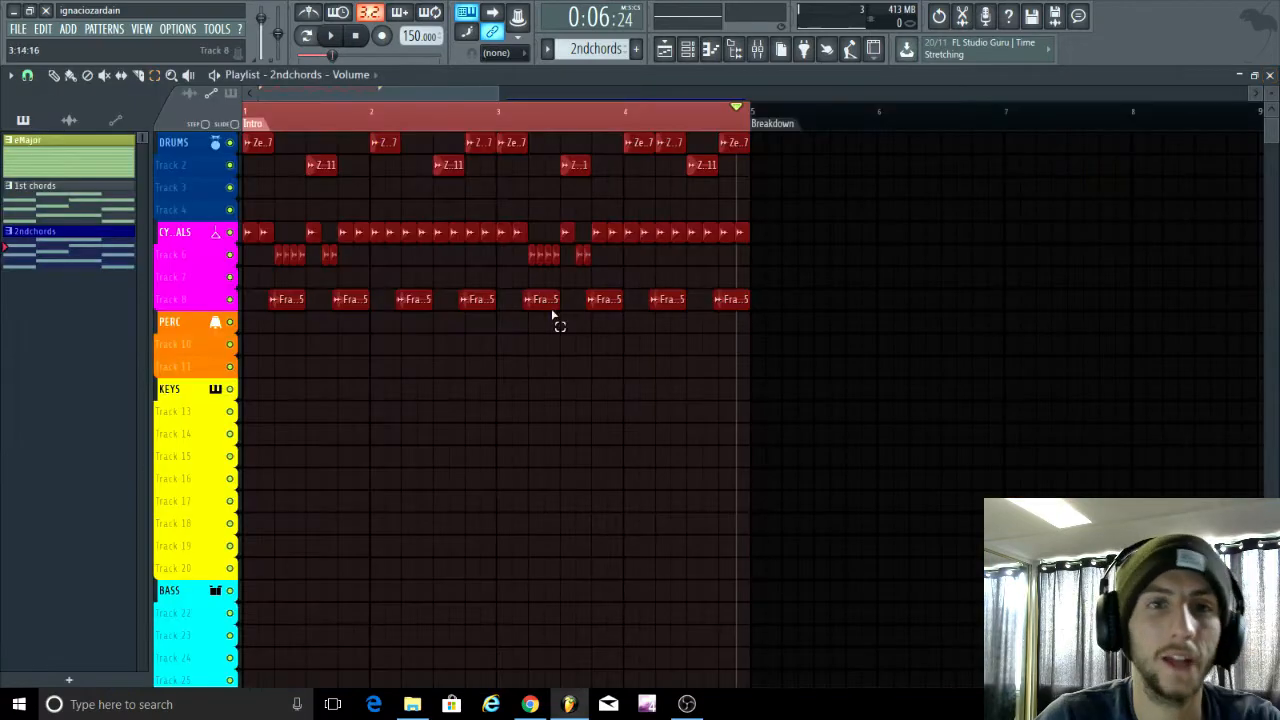
left_click(654, 380)
scroll(656, 408, "down", 2)
scroll(543, 332, "down", 2)
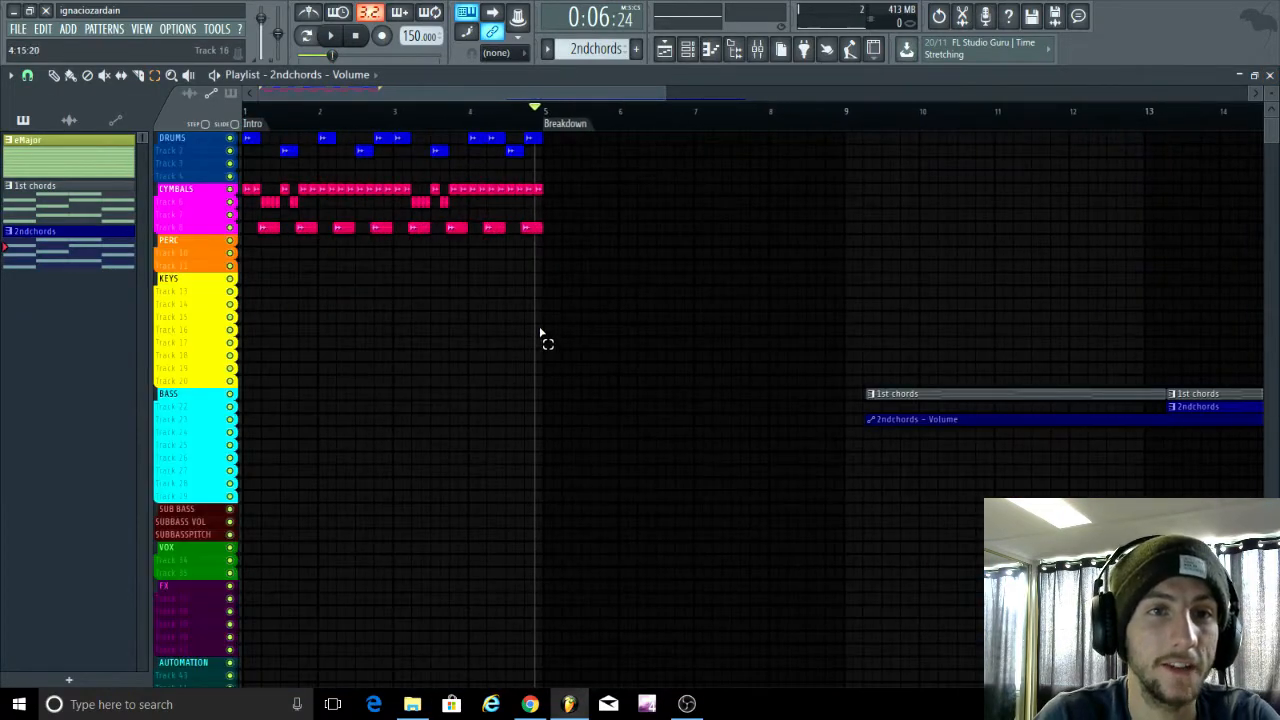
left_click(55, 76)
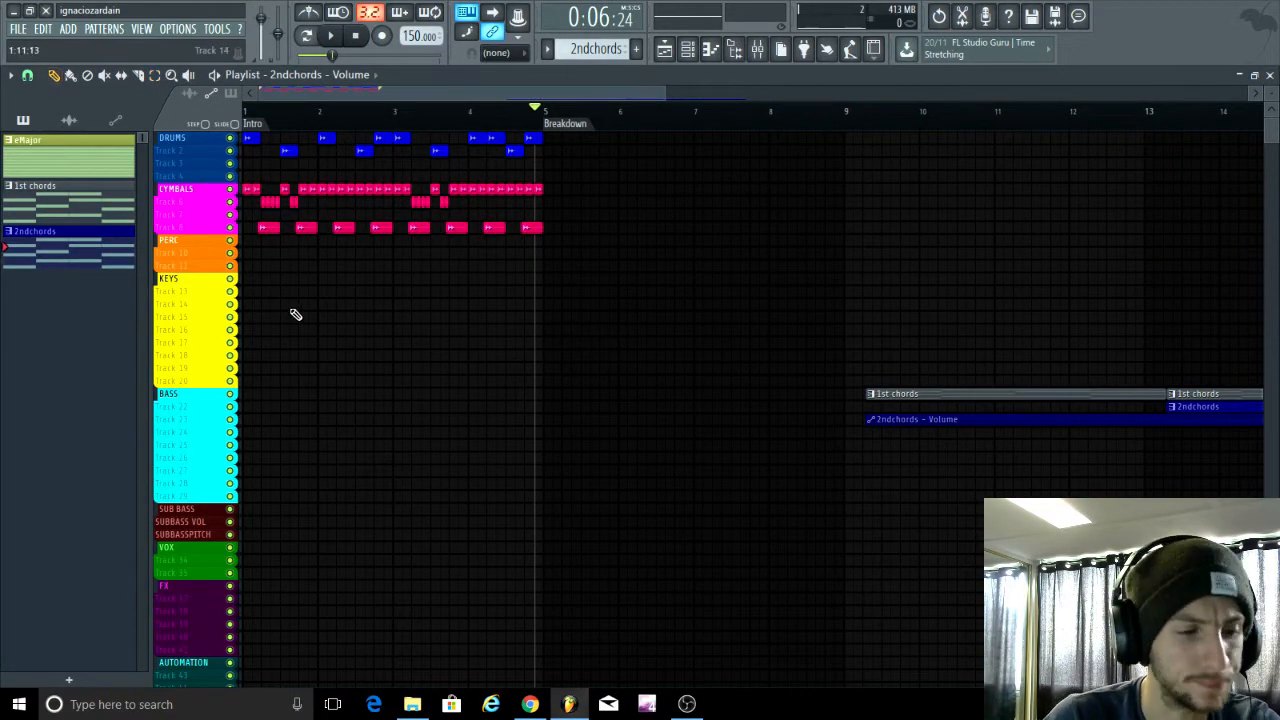
scroll(380, 290, "up", 3)
scroll(372, 345, "up", 3)
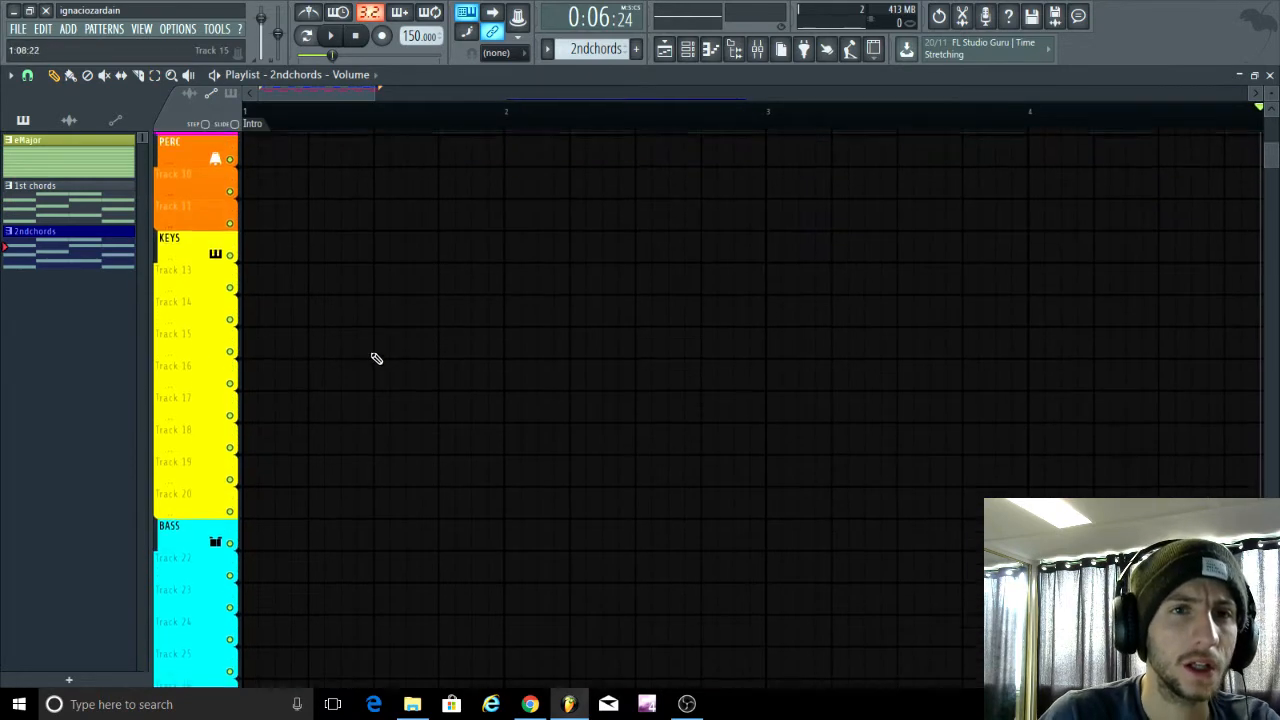
scroll(376, 358, "up", 3)
scroll(400, 471, "down", 3)
scroll(443, 449, "down", 2)
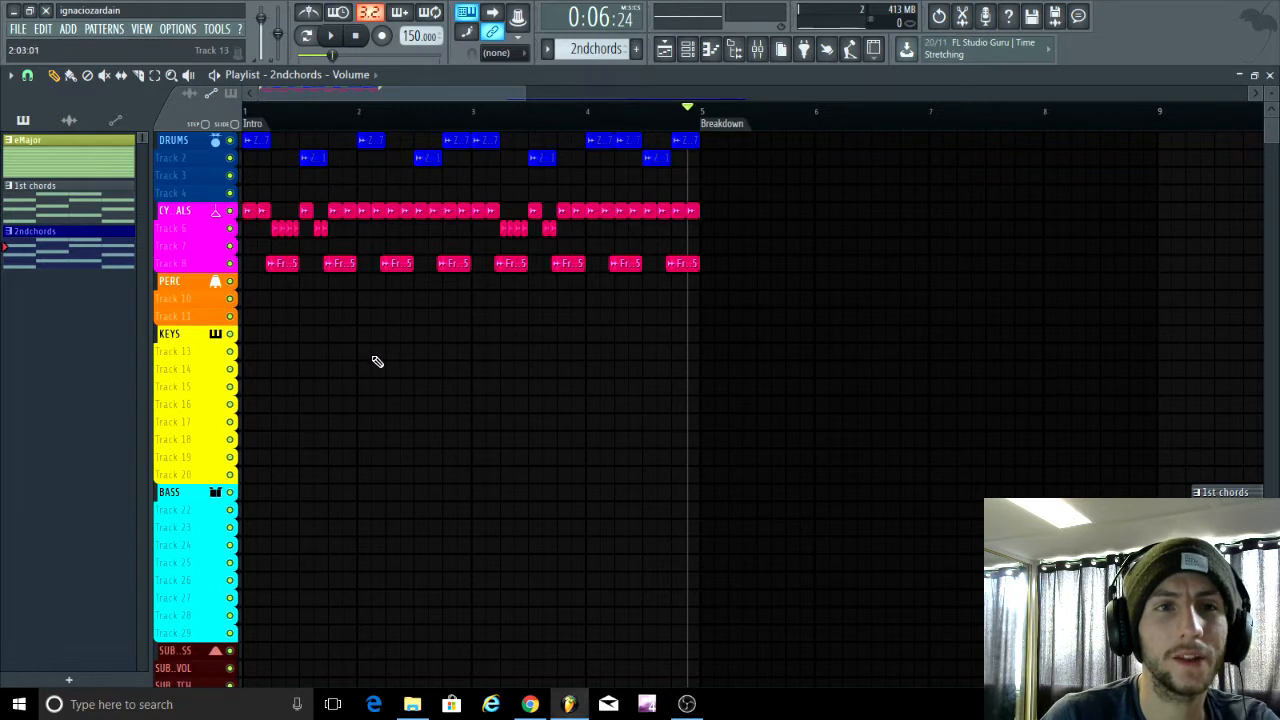
- Place the playhead near the Breakdown marker and at bar 4, and stop to return it to the song start
key("space")
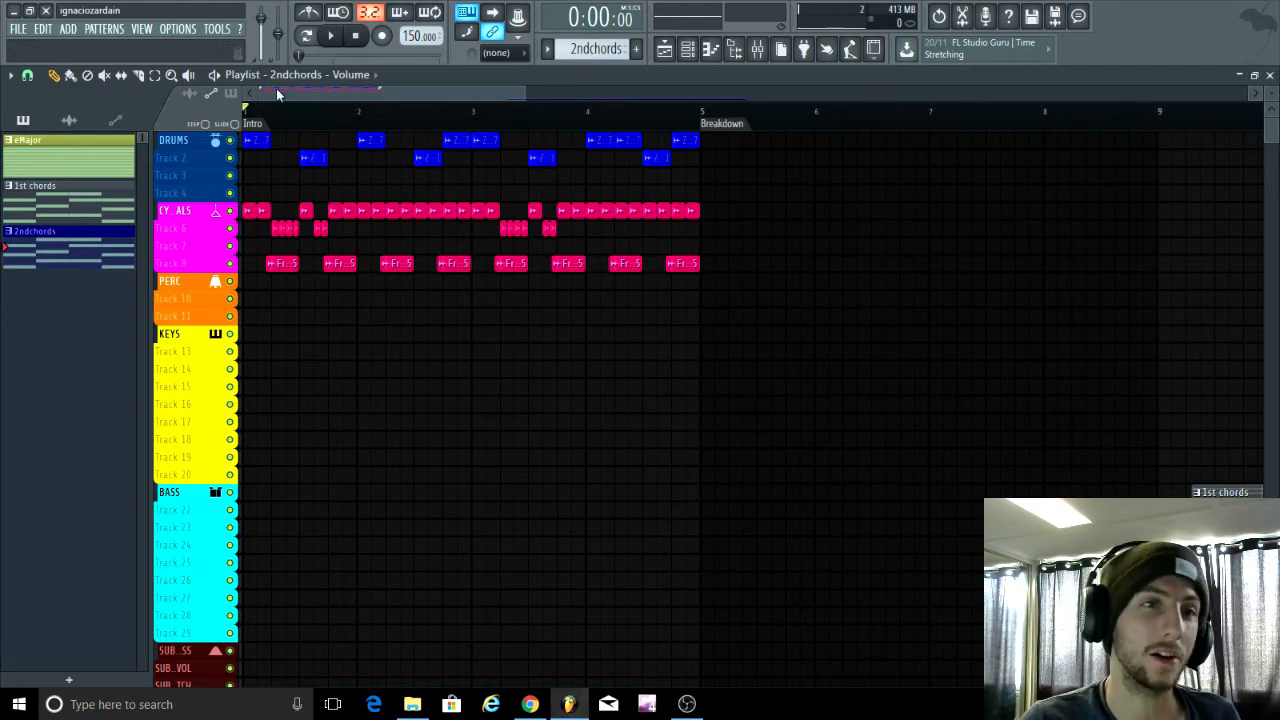
left_click_drag(275, 91, 122, 165)
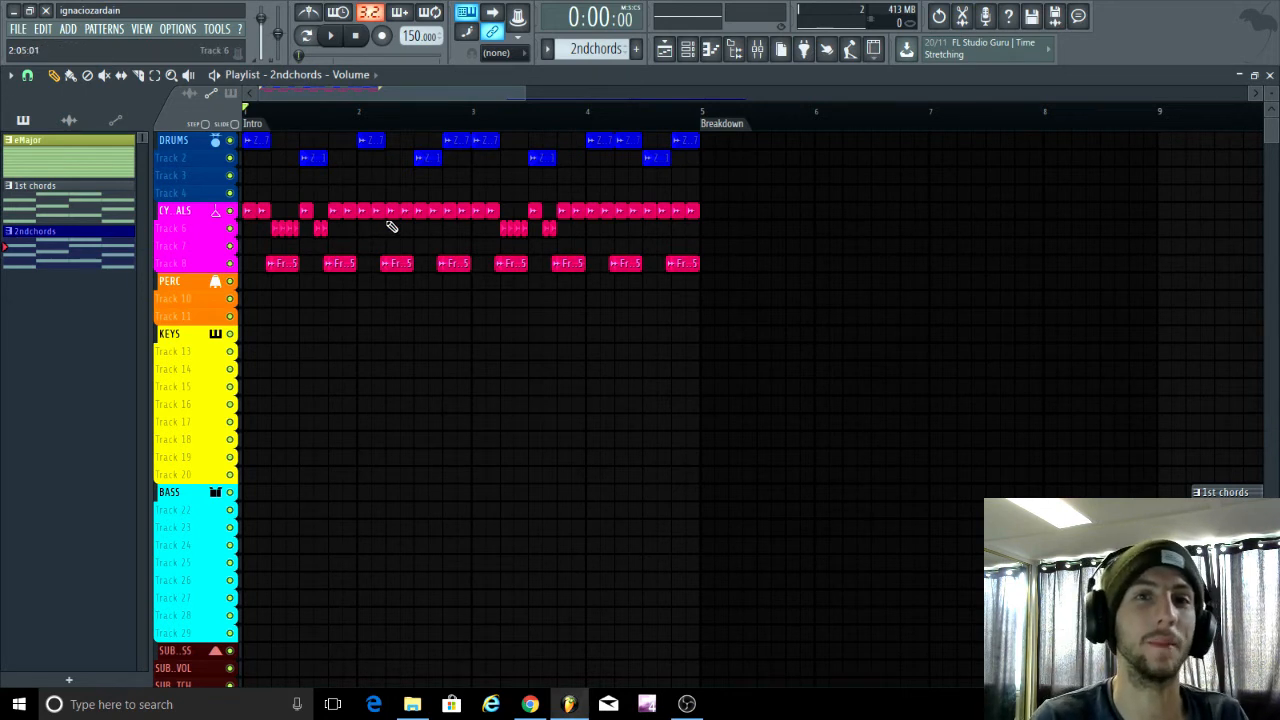
left_click(711, 116)
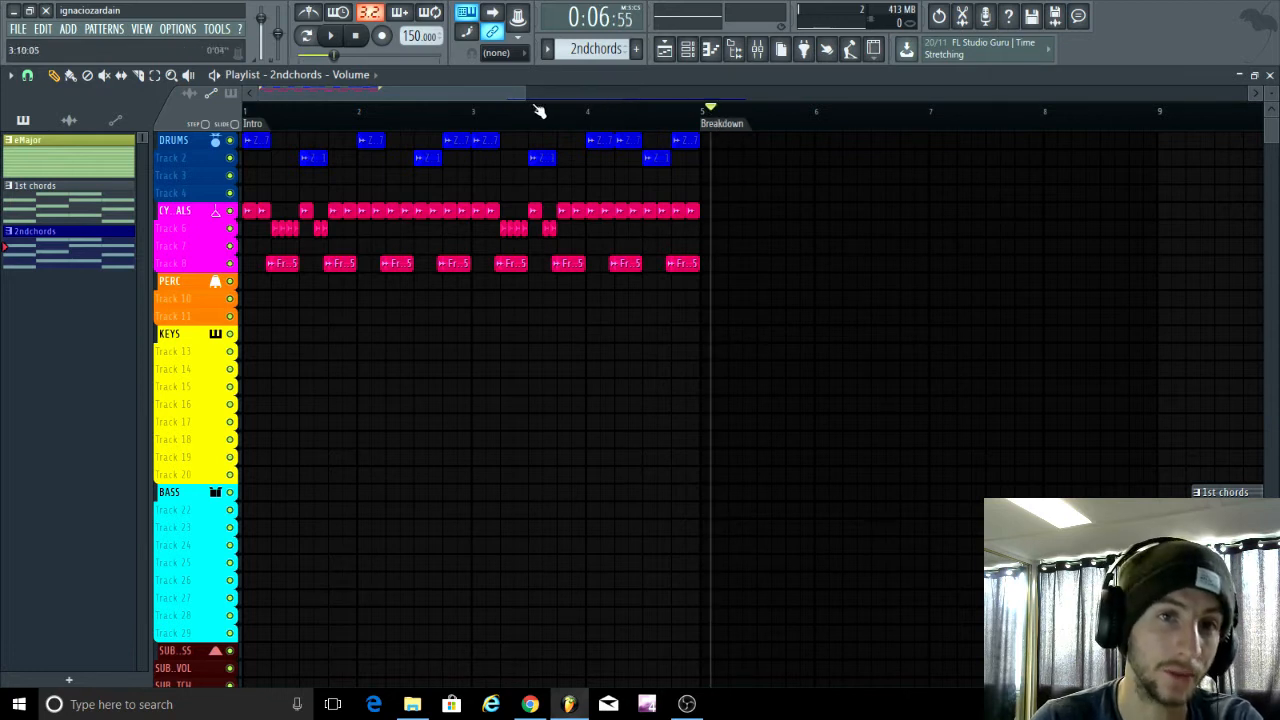
left_click_drag(512, 135, 592, 135)
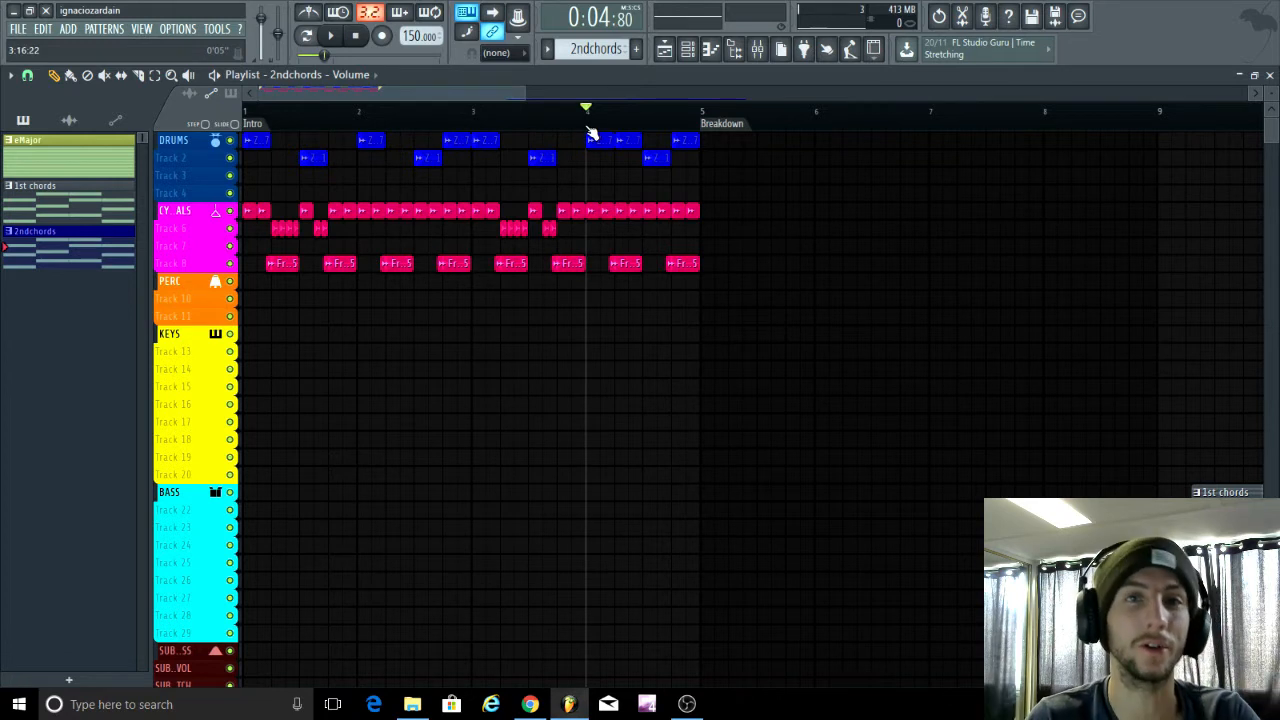
left_click(355, 37)
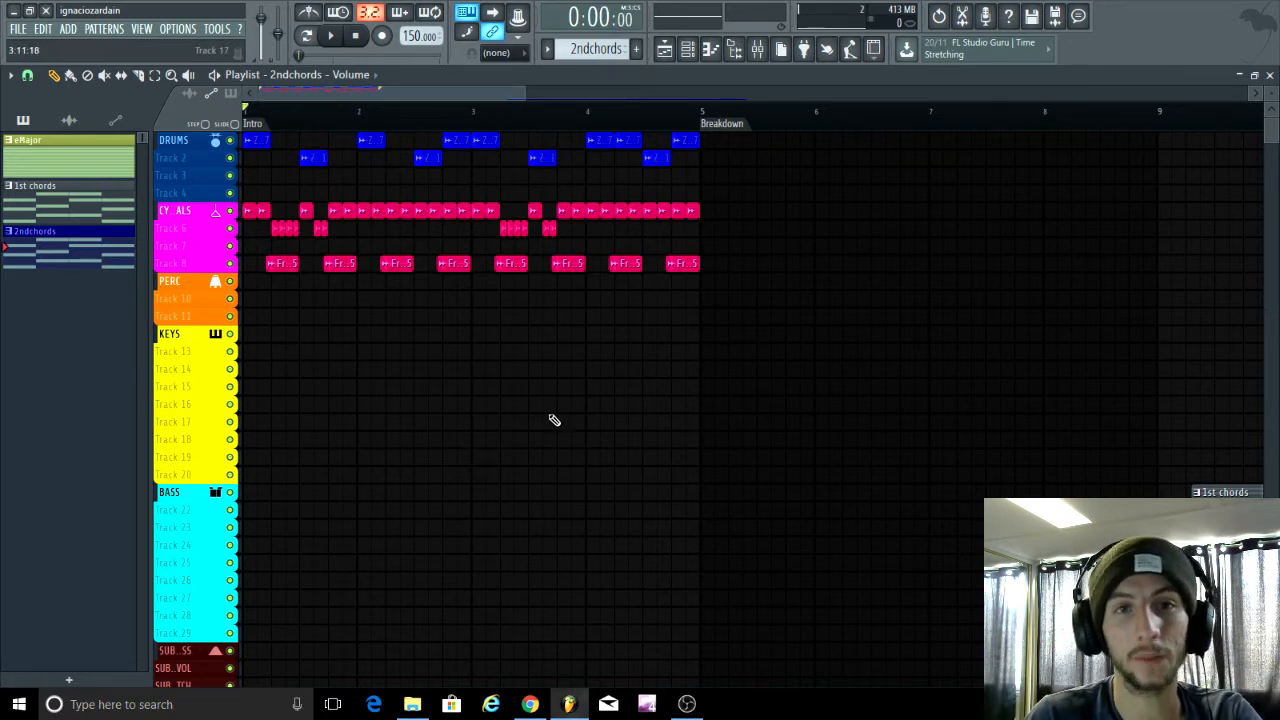
scroll(670, 313, "down", 1)
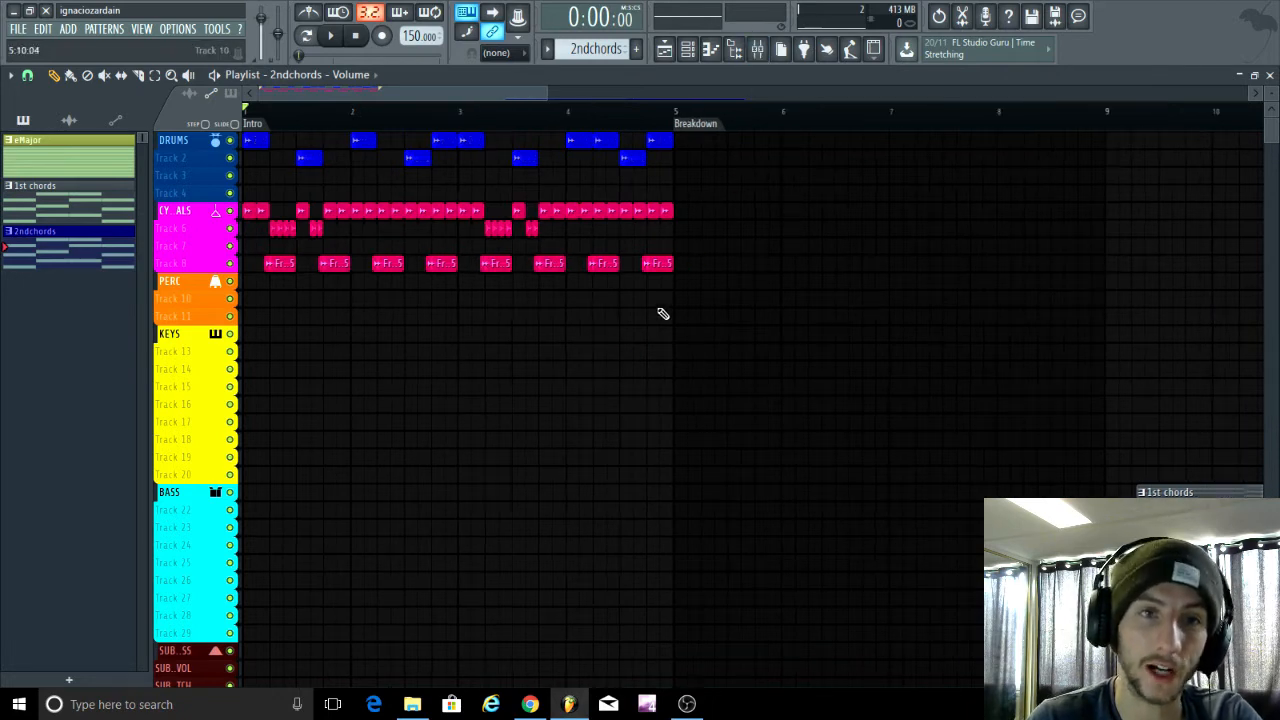
scroll(390, 175, "up", 8)
scroll(743, 380, "down", 8)
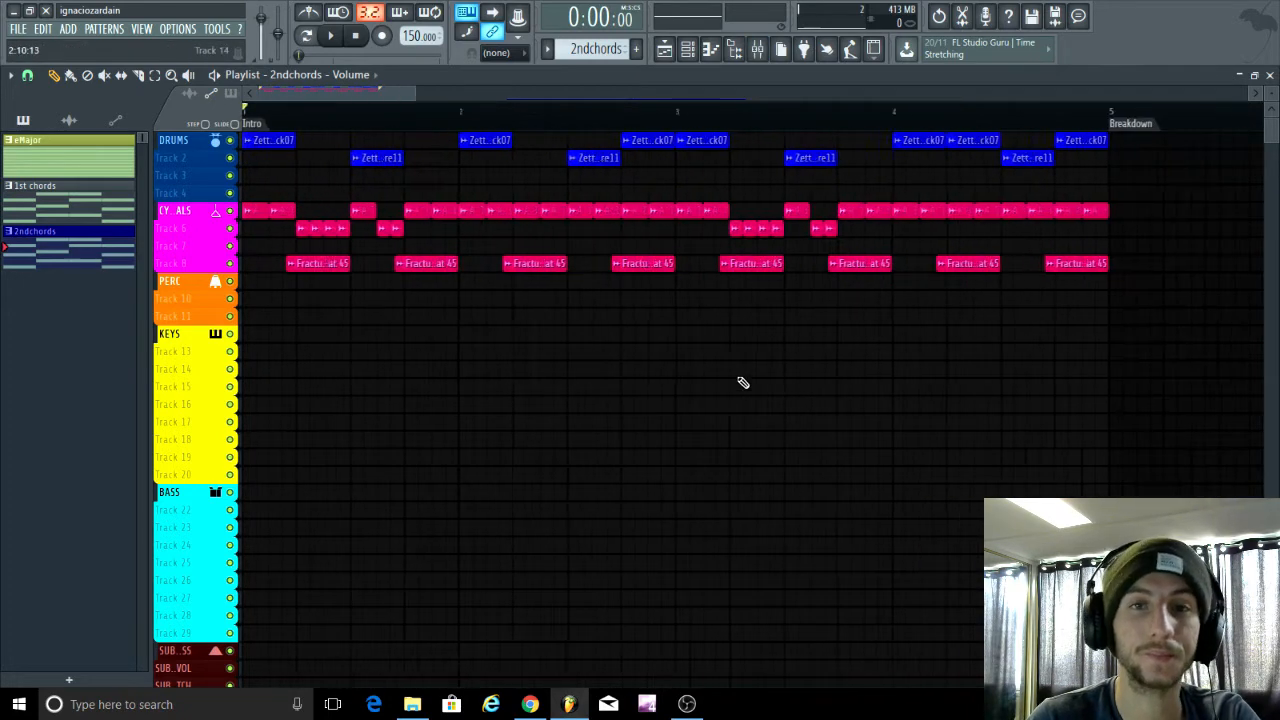
scroll(400, 515, "up", 4, "alt")
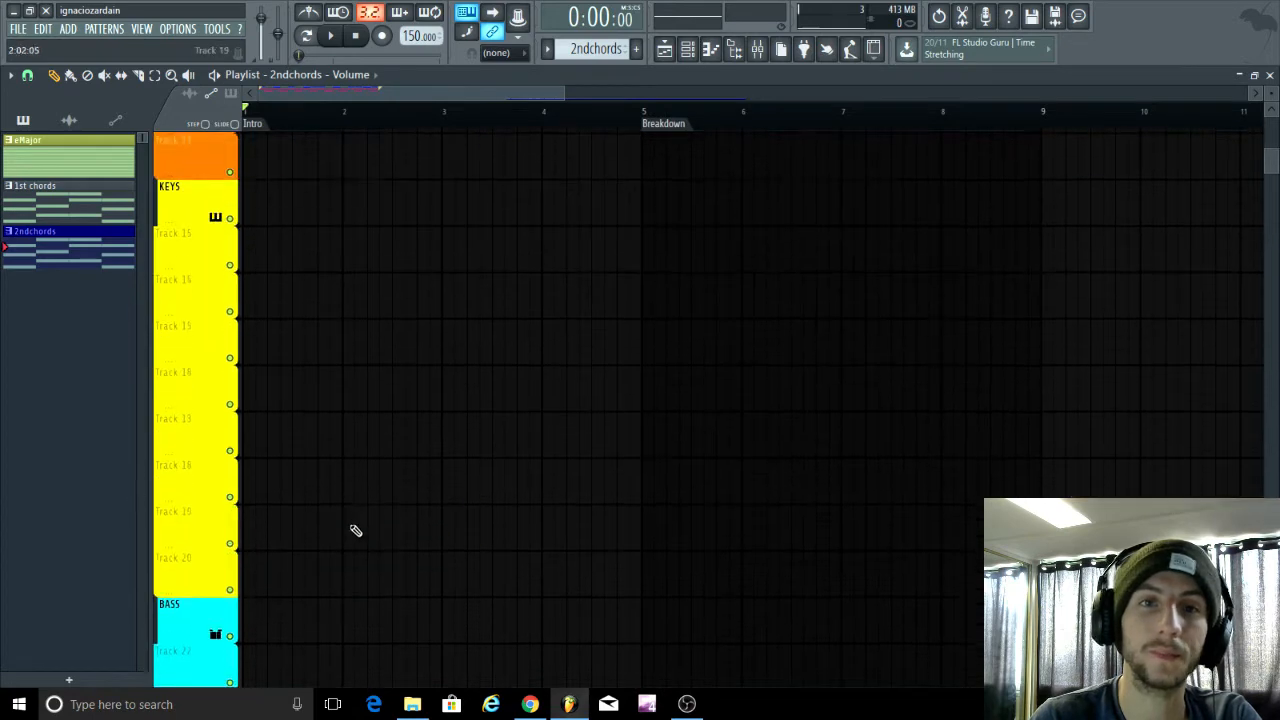
scroll(320, 560, "up", 2)
scroll(335, 551, "down", 1)
scroll(400, 450, "down", 2, "alt")
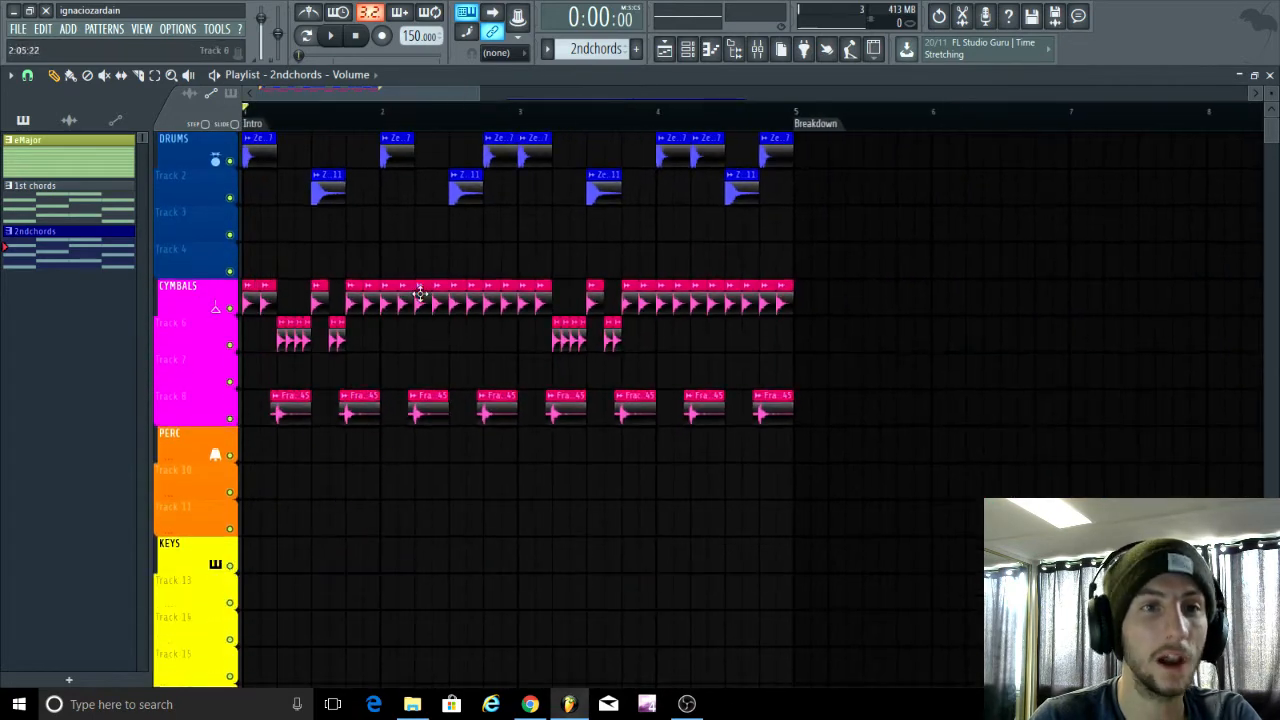
scroll(428, 520, "down", 3, "alt")
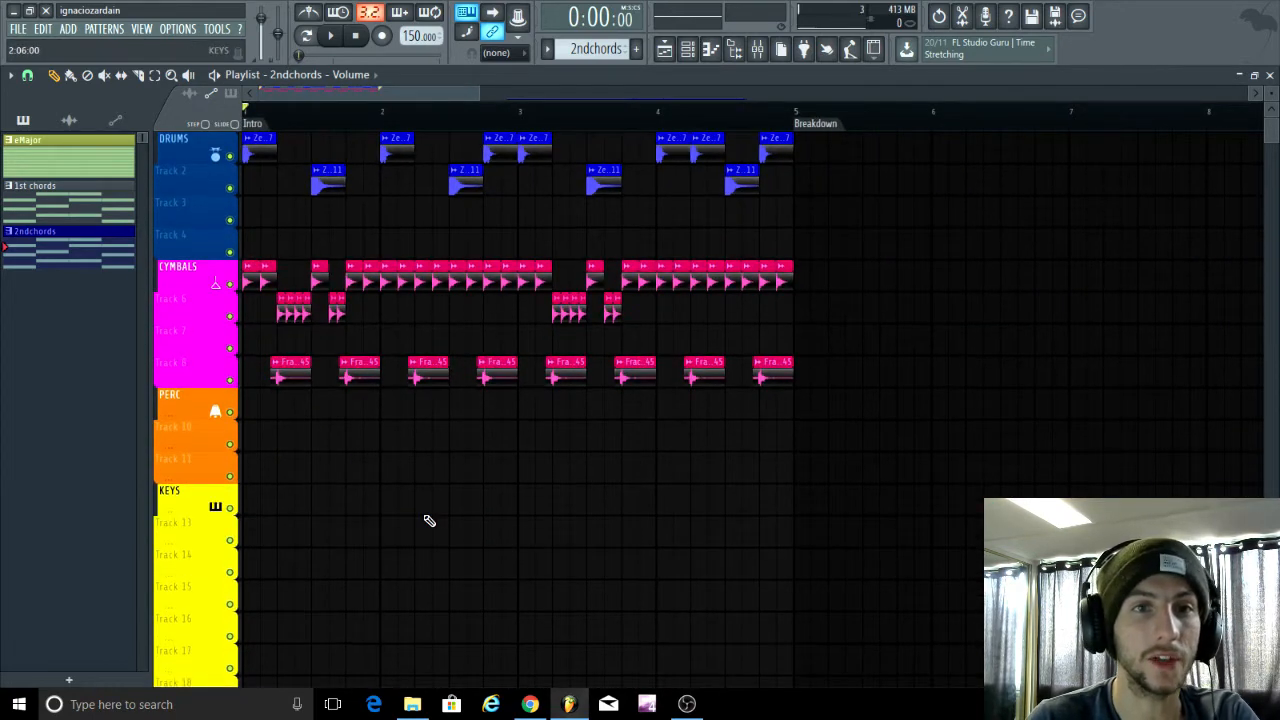
scroll(526, 360, "up", 2, "alt")
scroll(600, 255, "down", 3)
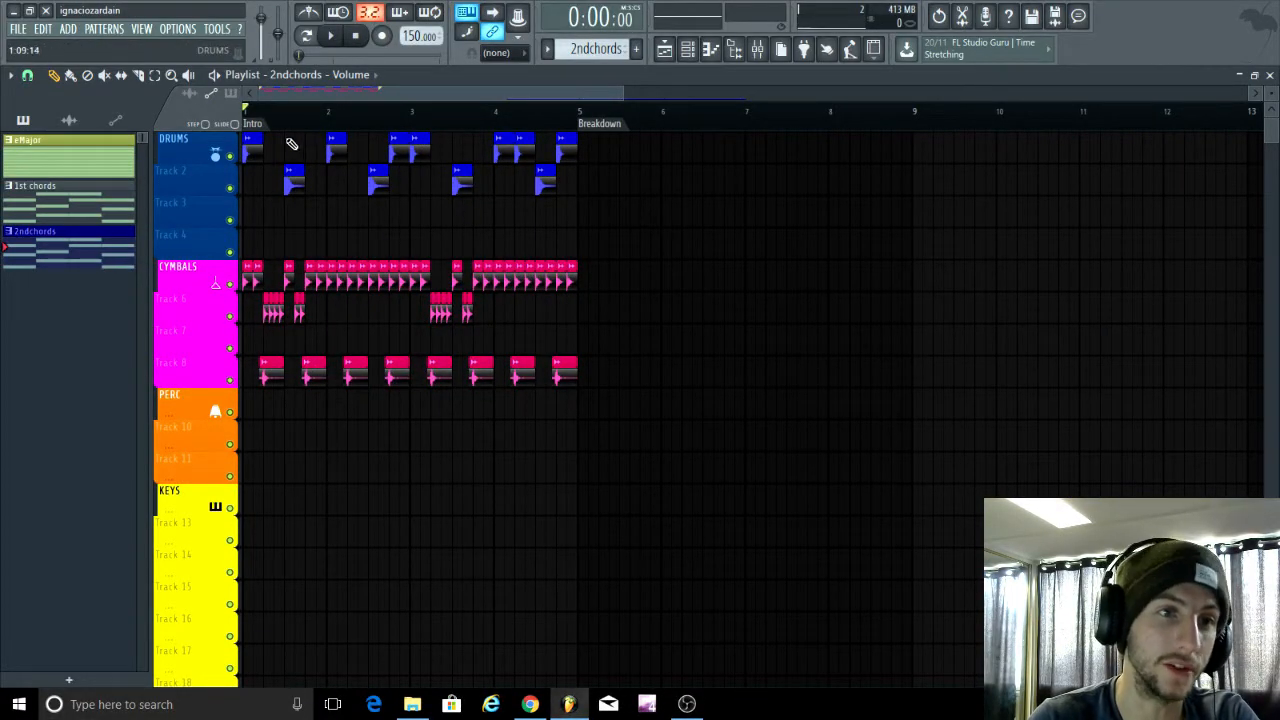
scroll(358, 498, "down", 2, "alt")
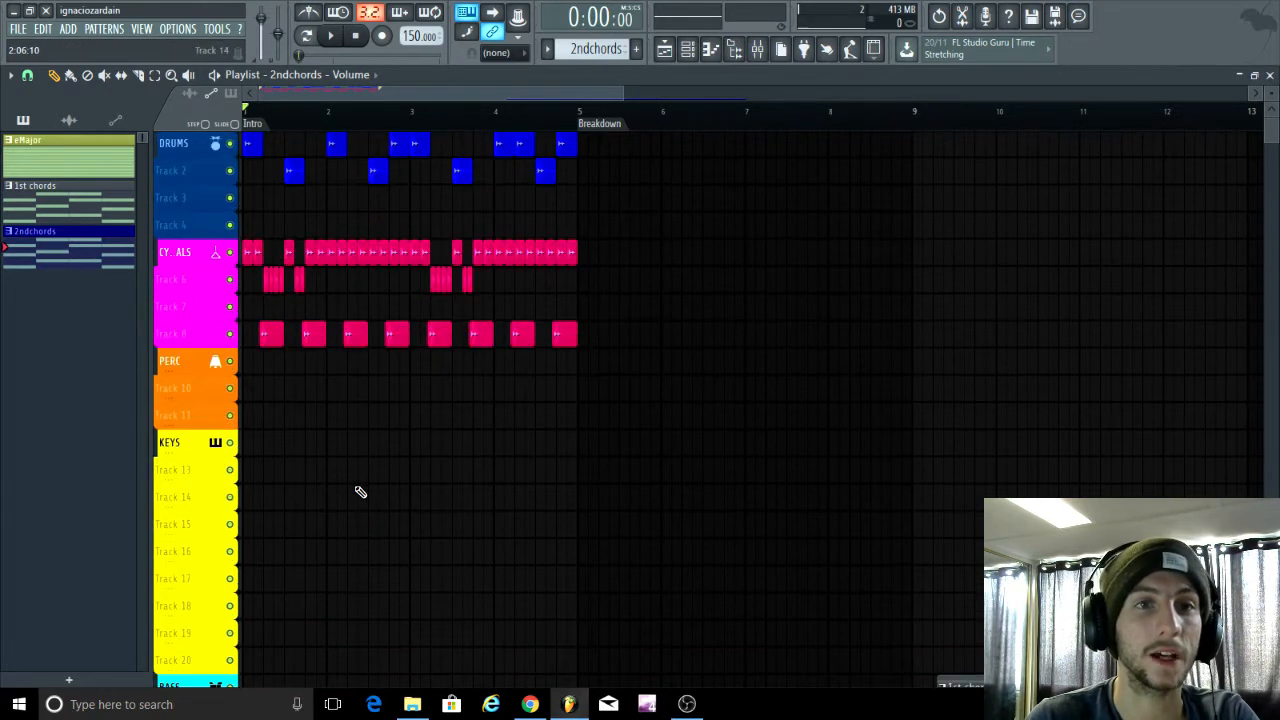
scroll(360, 492, "down", 3, "alt")
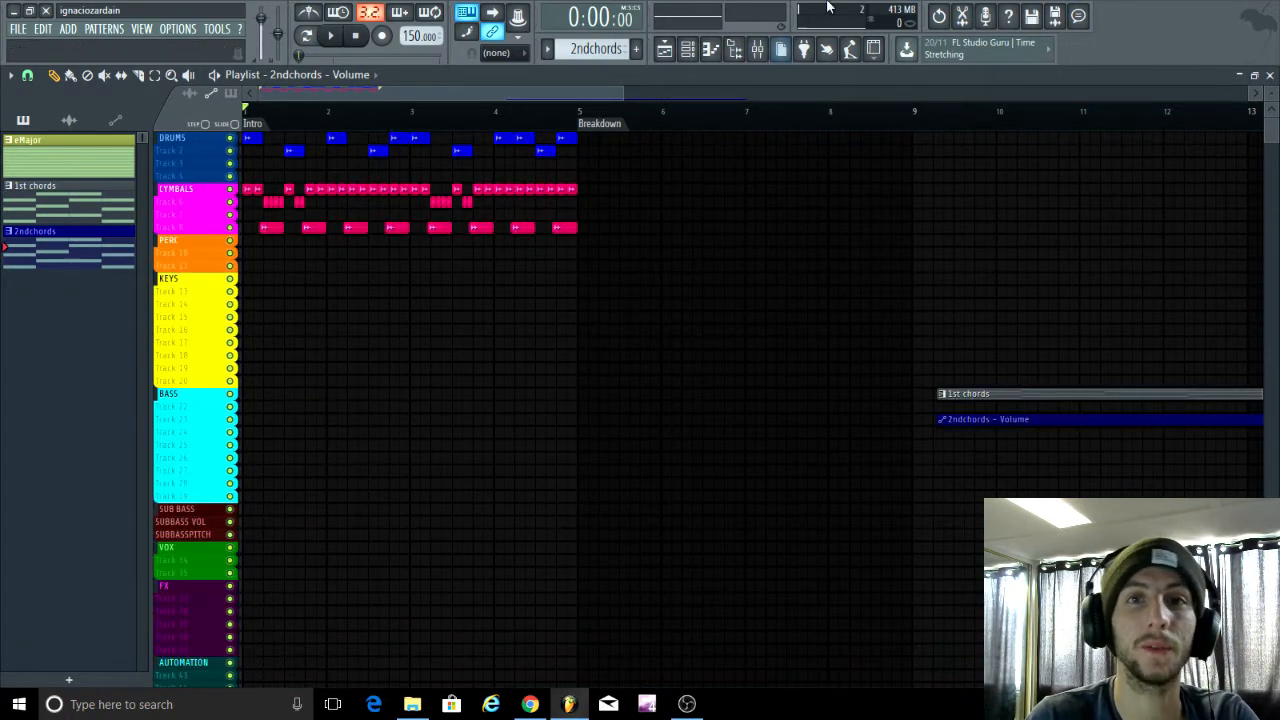
- Review the fader levels of the side, drum and cymbal channels in the mixer, and return to the playlist
left_click(760, 57)
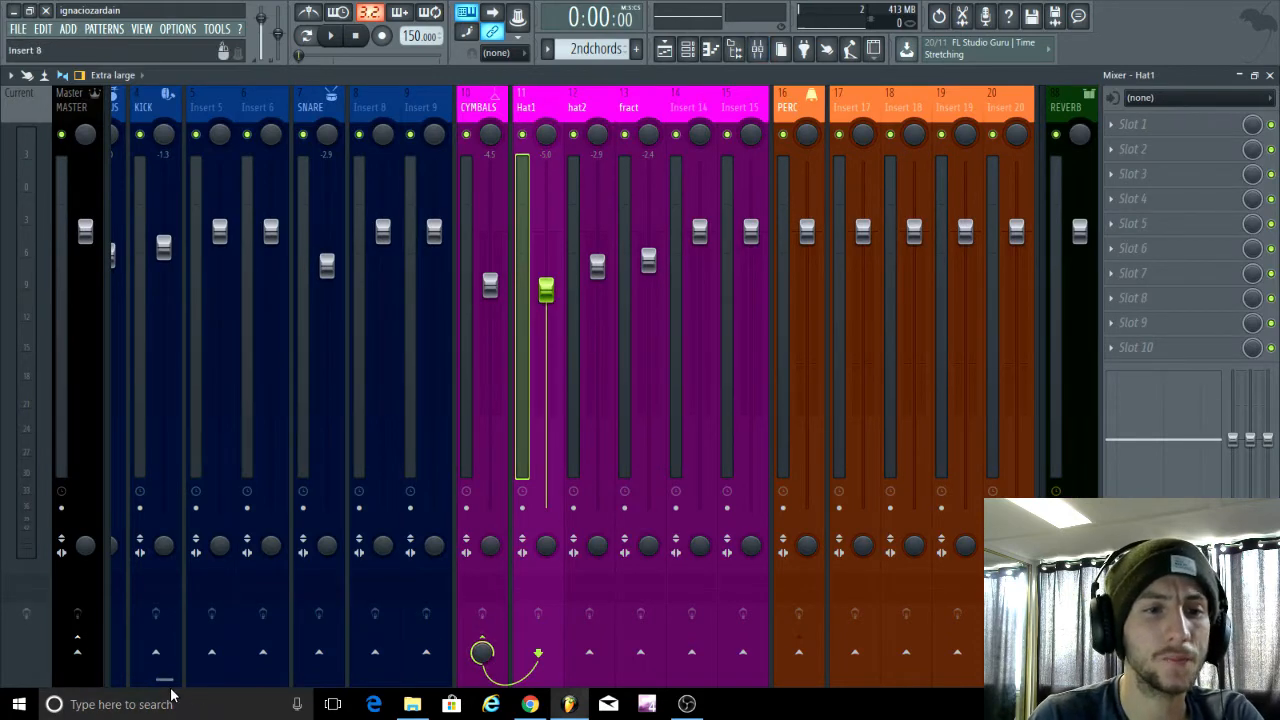
left_click_drag(171, 688, 129, 690)
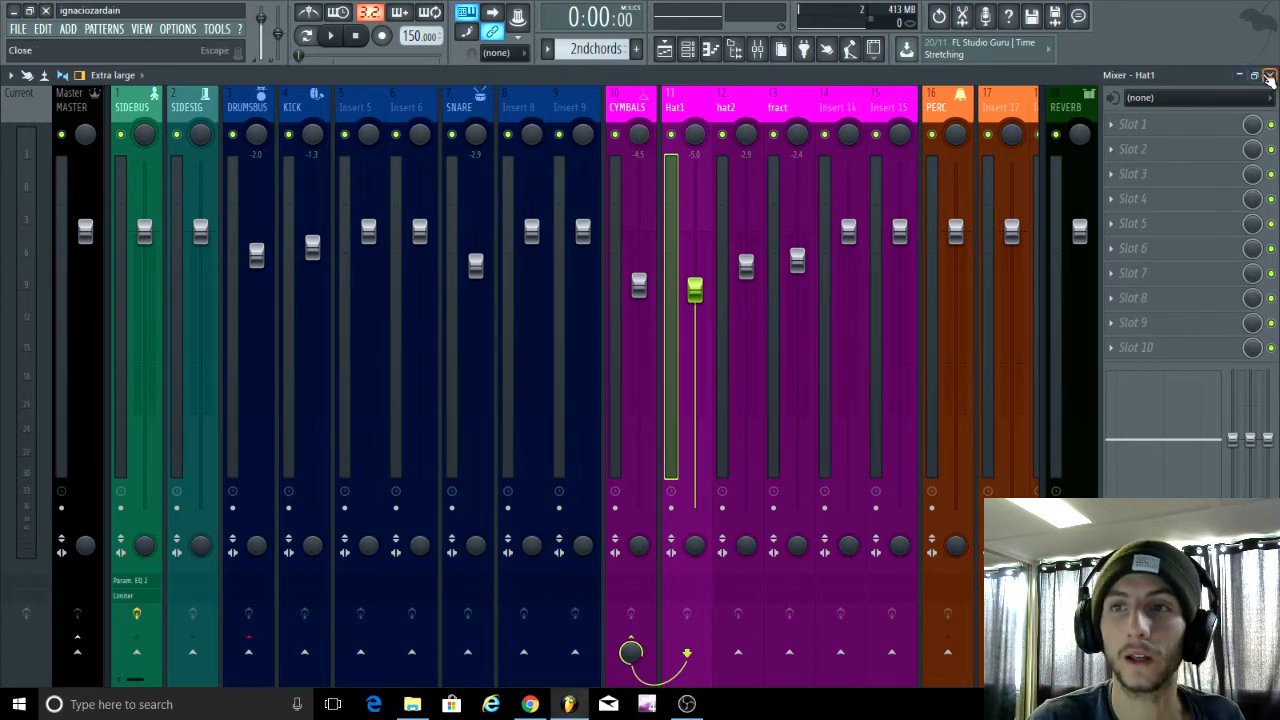
left_click(1269, 75)
- Move the first 1st chords clip on the BASS track to the start of the Intro at bar 1
scroll(593, 406, "up", 5)
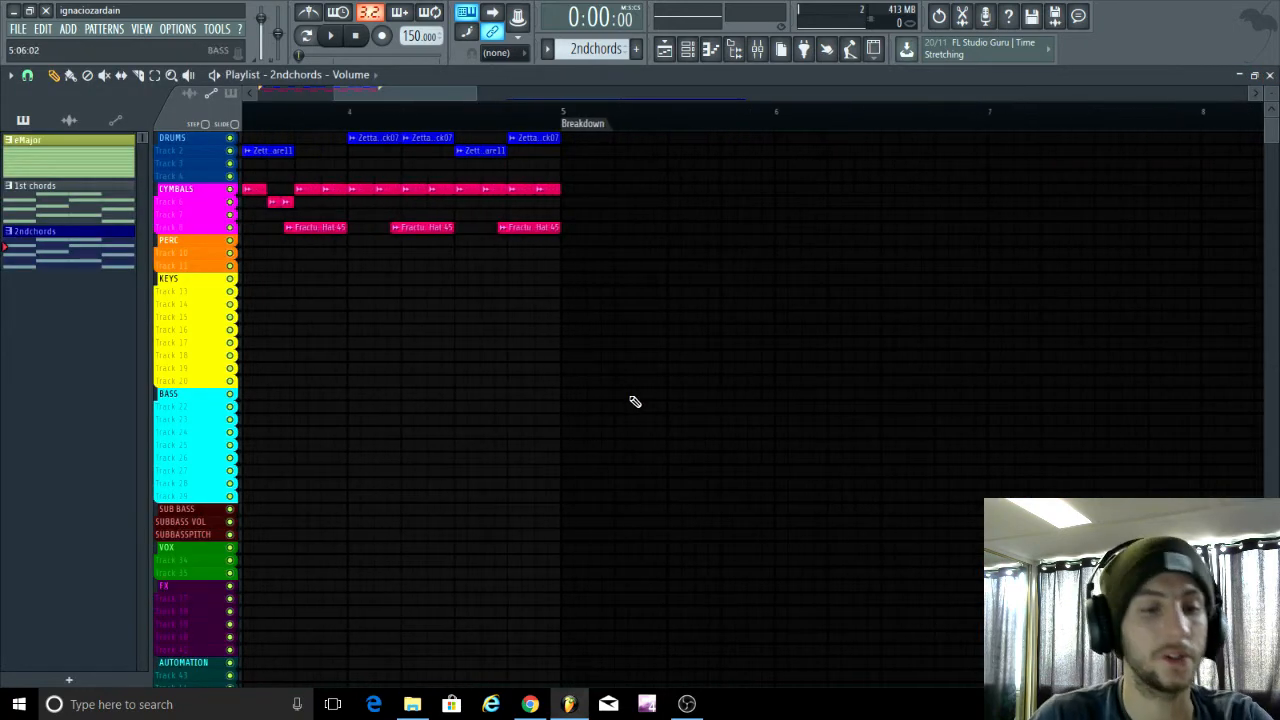
scroll(573, 409, "down", 5)
scroll(555, 435, "up", 4)
scroll(555, 435, "down", 6)
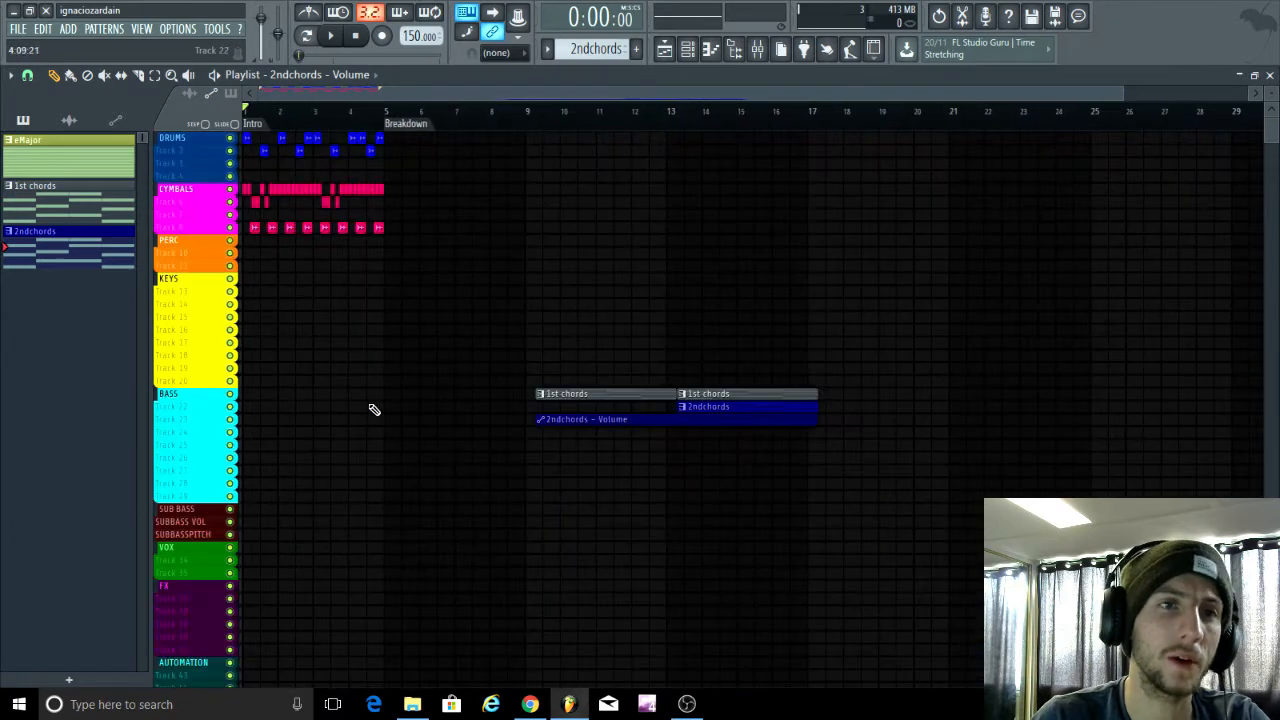
scroll(461, 380, "up", 4)
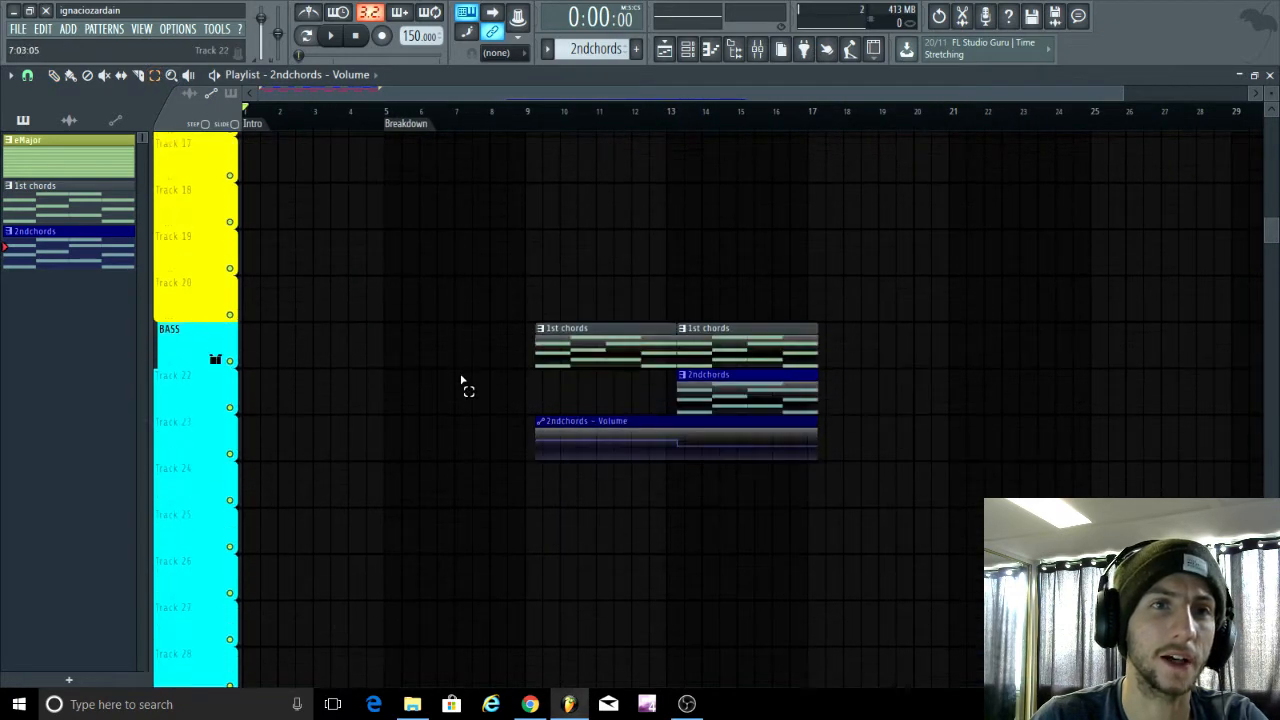
left_click(53, 75)
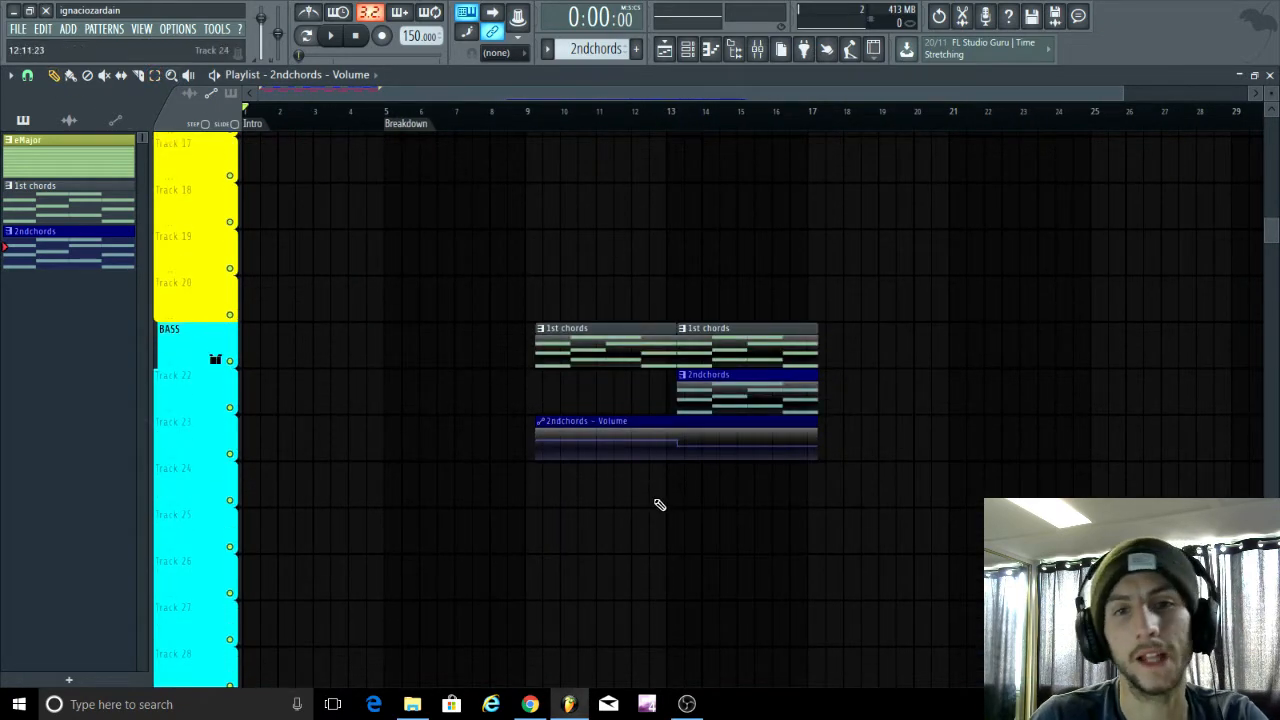
scroll(498, 470, "down", 3)
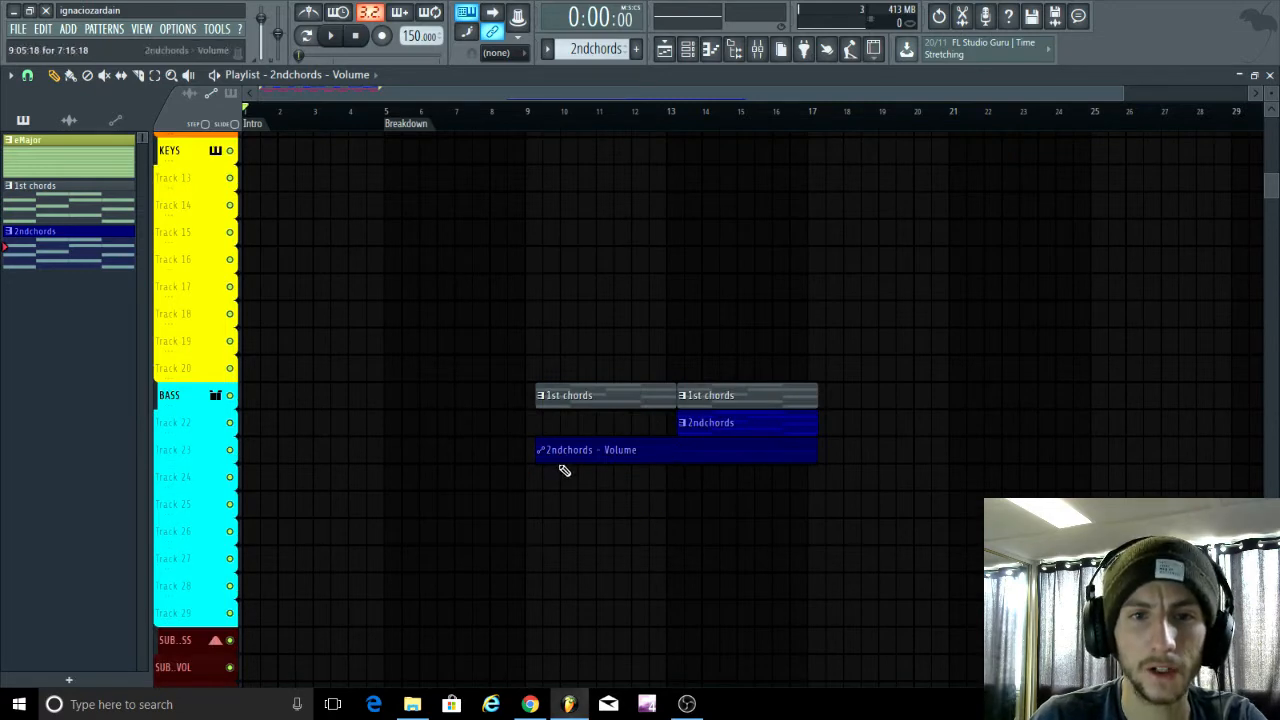
scroll(563, 466, "up", 4)
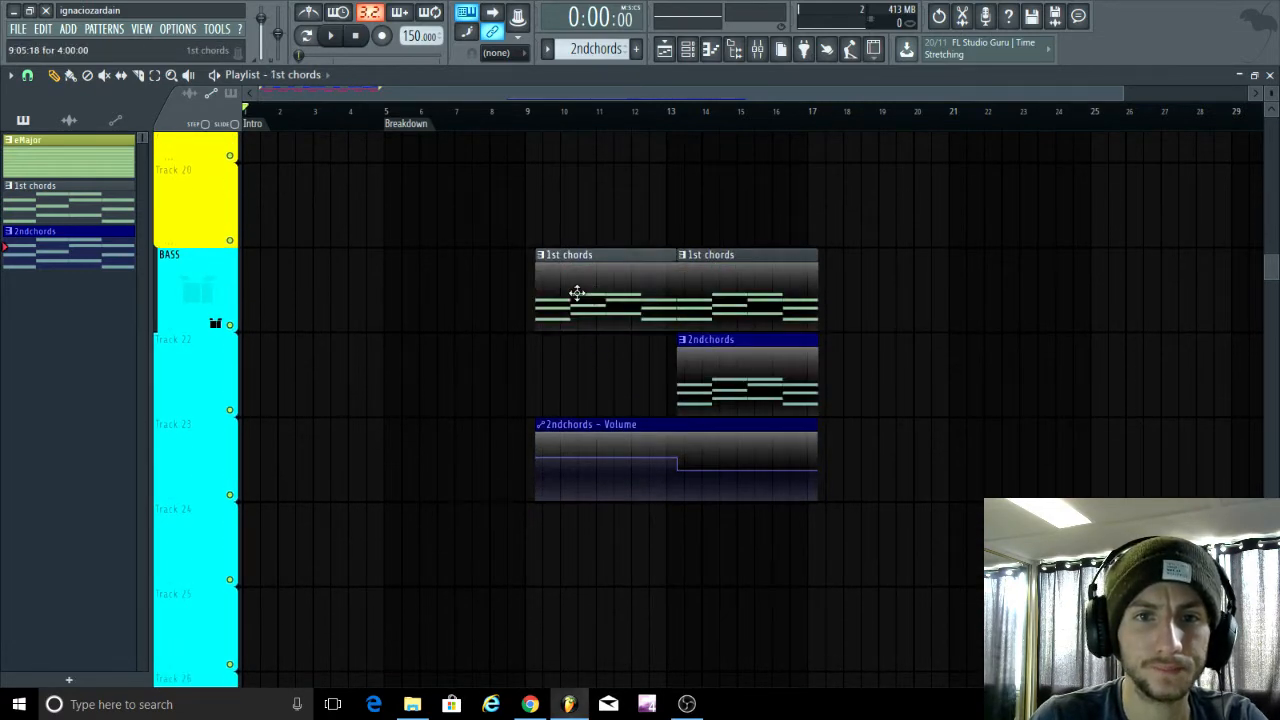
left_click_drag(571, 289, 263, 297)
- In the piano roll of the 1st chords pattern, lower the top note of the bar 4 chord to A#4, and return to the playlist
double_click(304, 296)
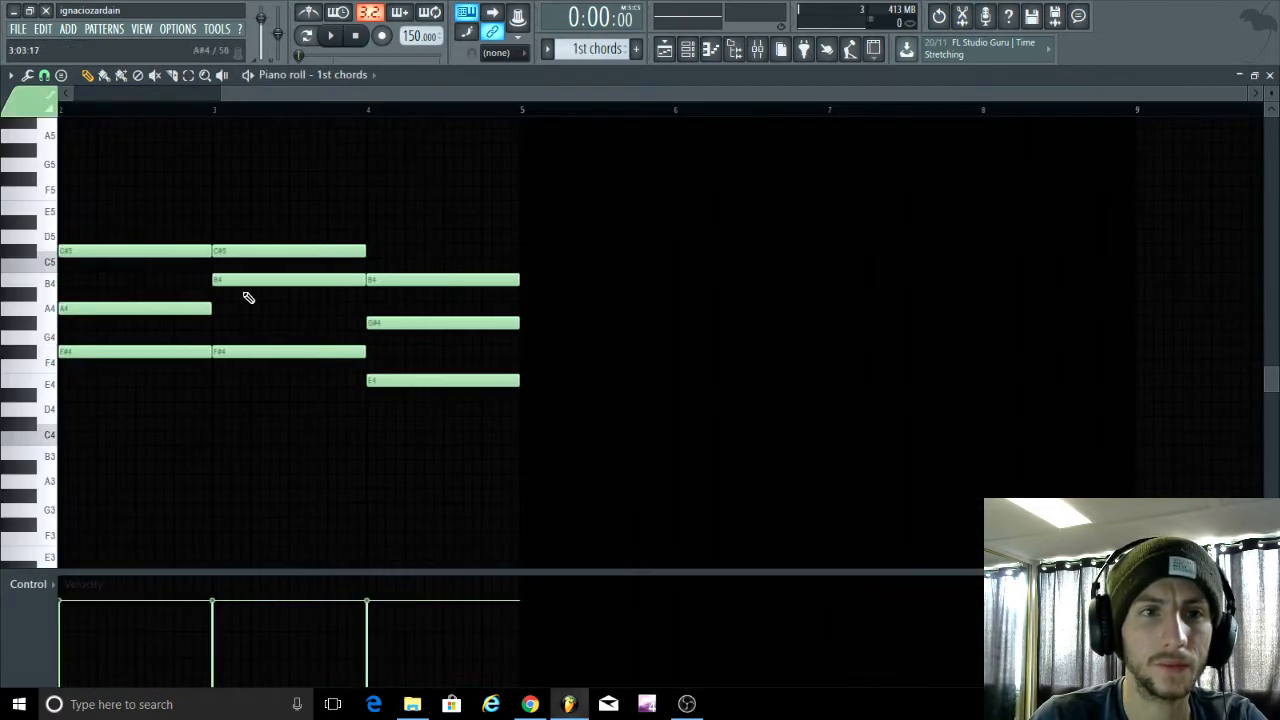
left_click_drag(414, 280, 411, 294)
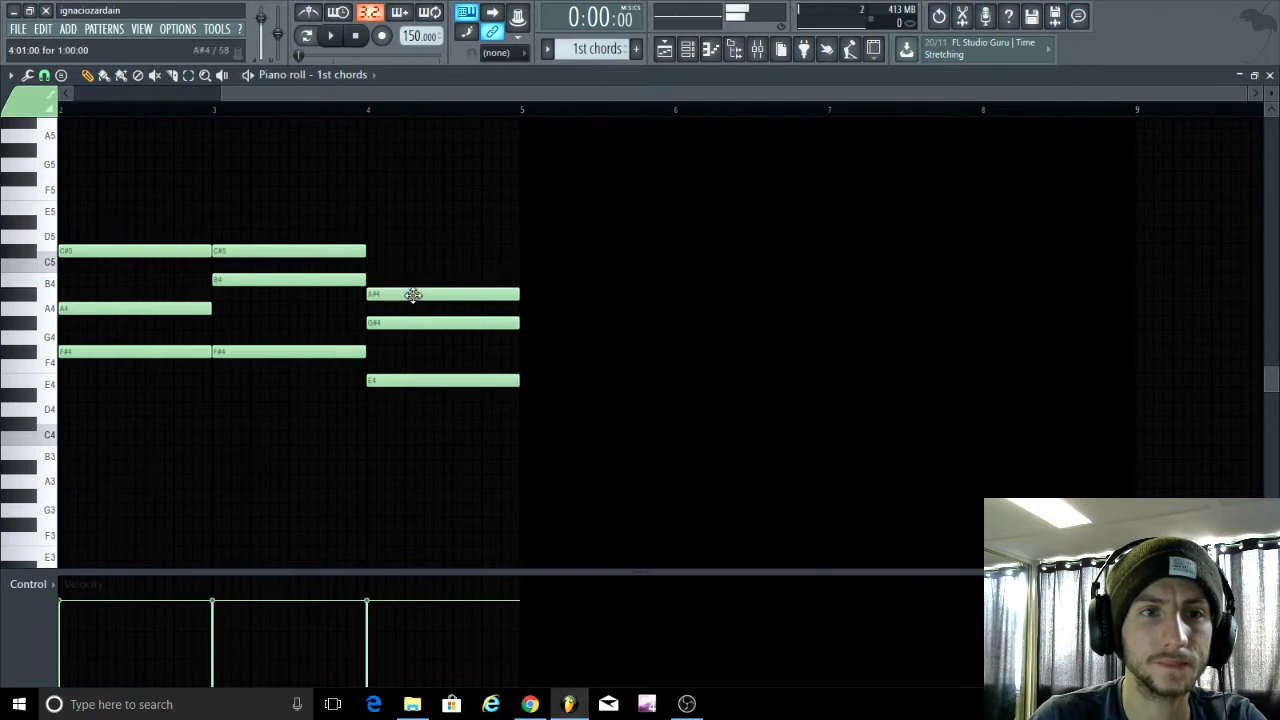
left_click(1270, 76)
right_click(252, 409)
scroll(255, 420, "up", 7)
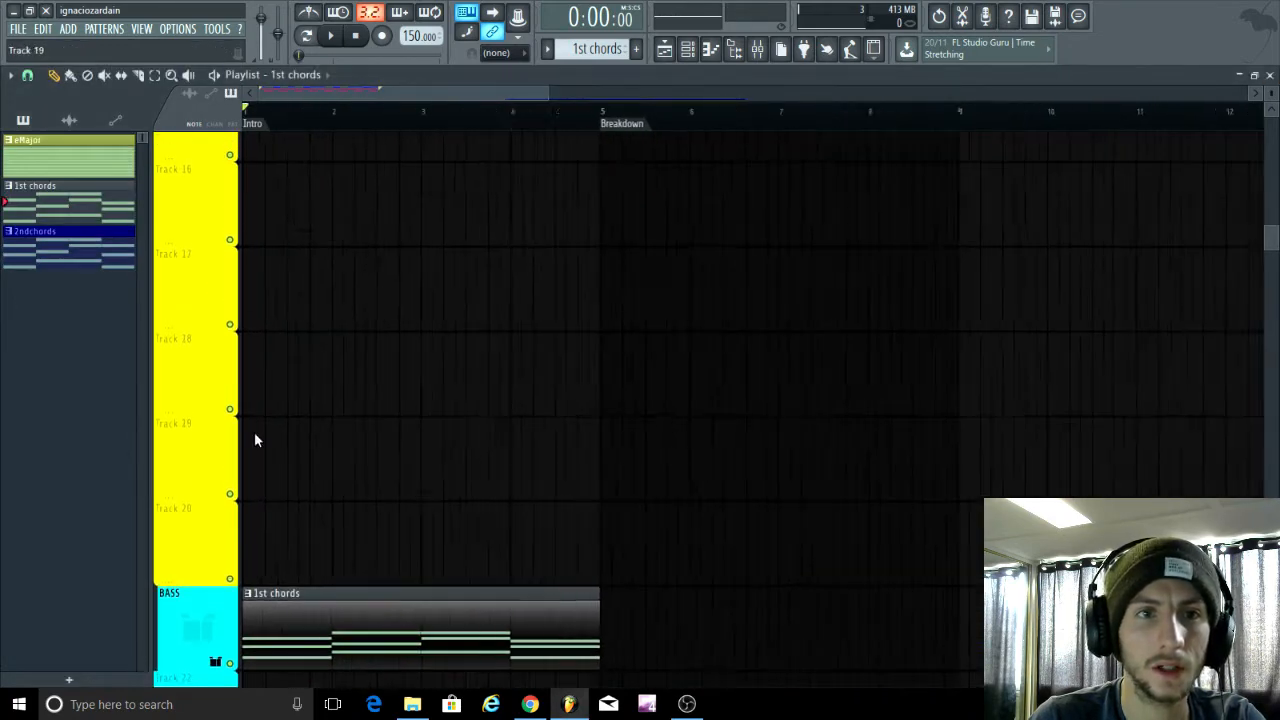
scroll(344, 441, "down", 5)
scroll(245, 350, "up", 6)
scroll(320, 331, "up", 3)
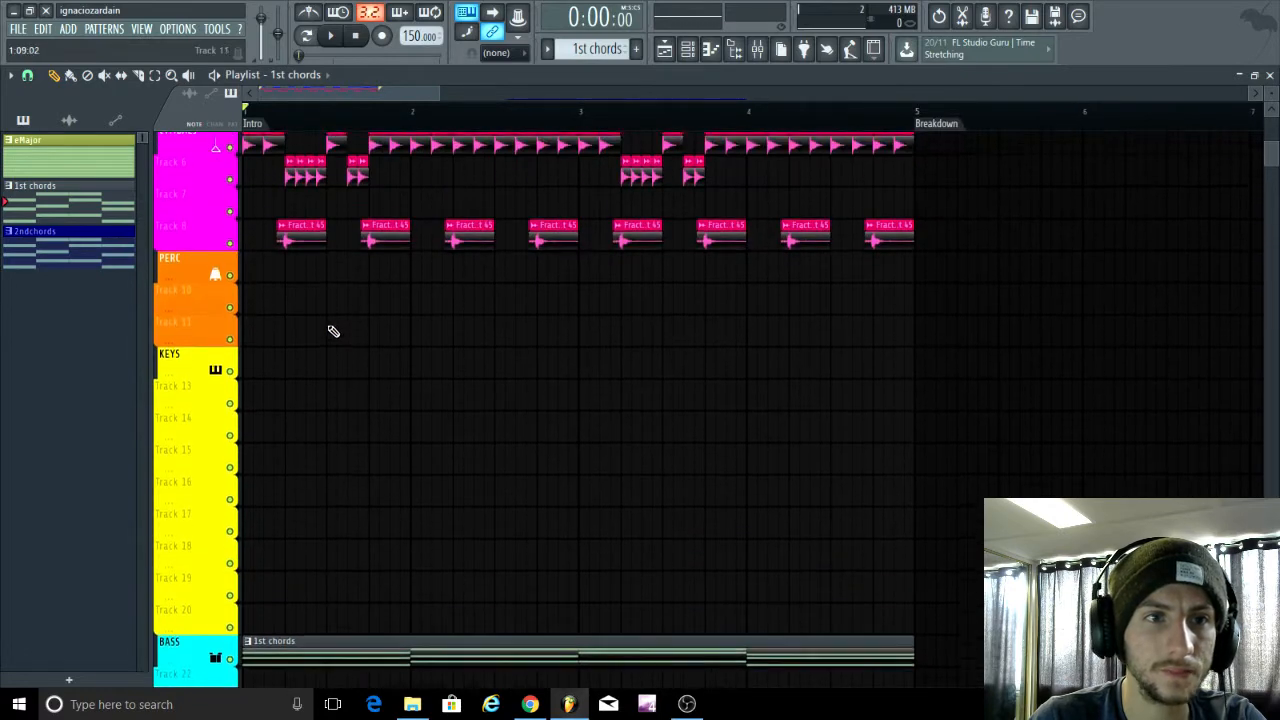
scroll(300, 400, "down", 5)
scroll(276, 431, "down", 3)
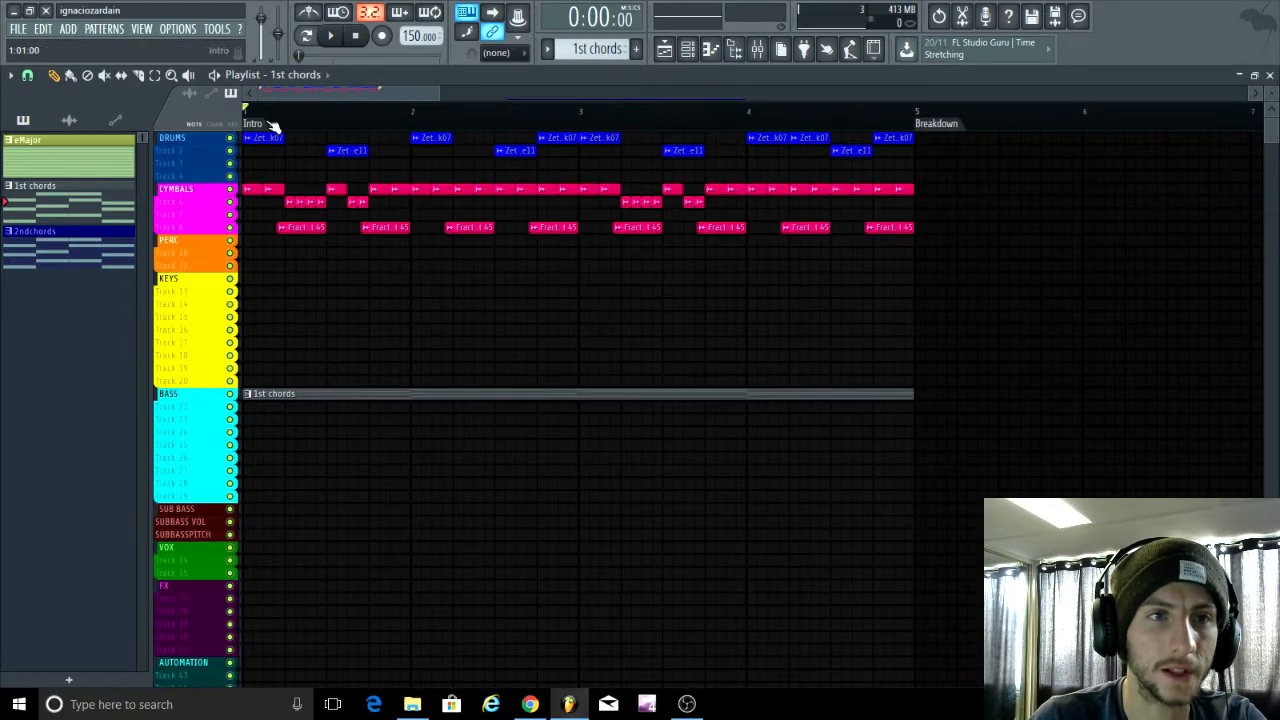
scroll(486, 271, "up", 3)
scroll(486, 449, "down", 4)
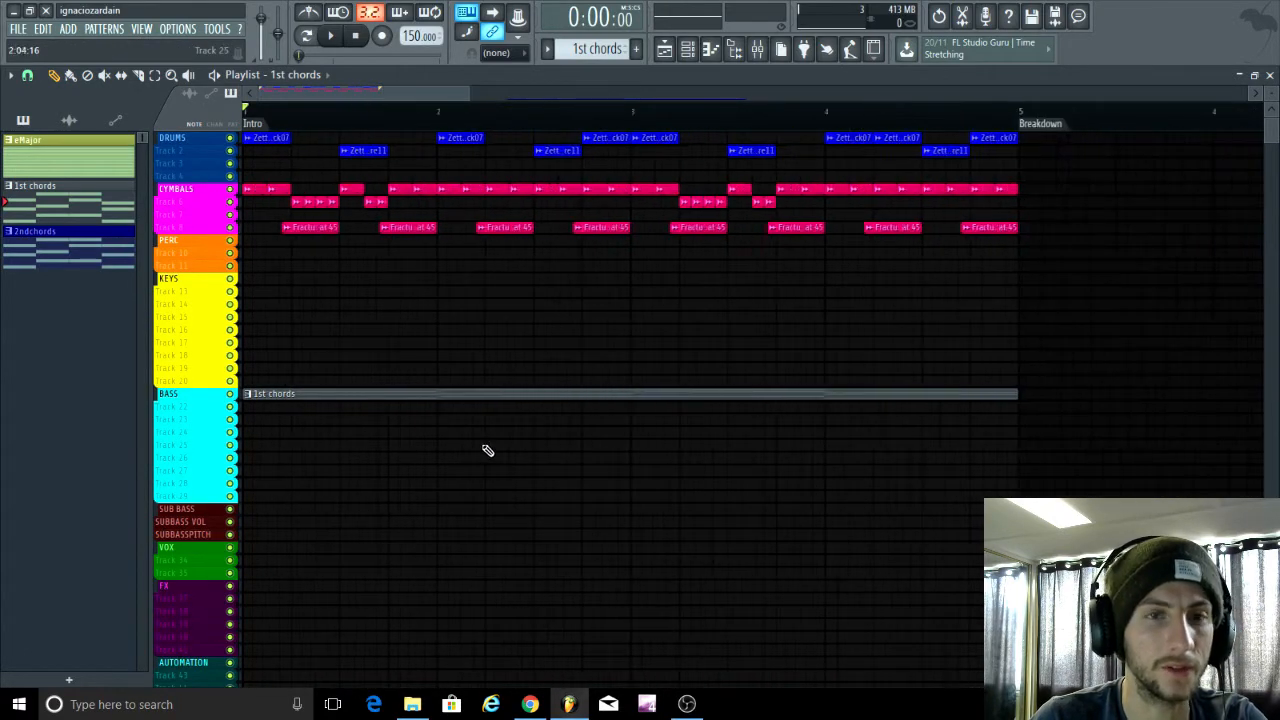
- In the mixer, raise the 1st chords, 2ndchords and KEYS faders to the default level used by the unused inserts
left_click(772, 48)
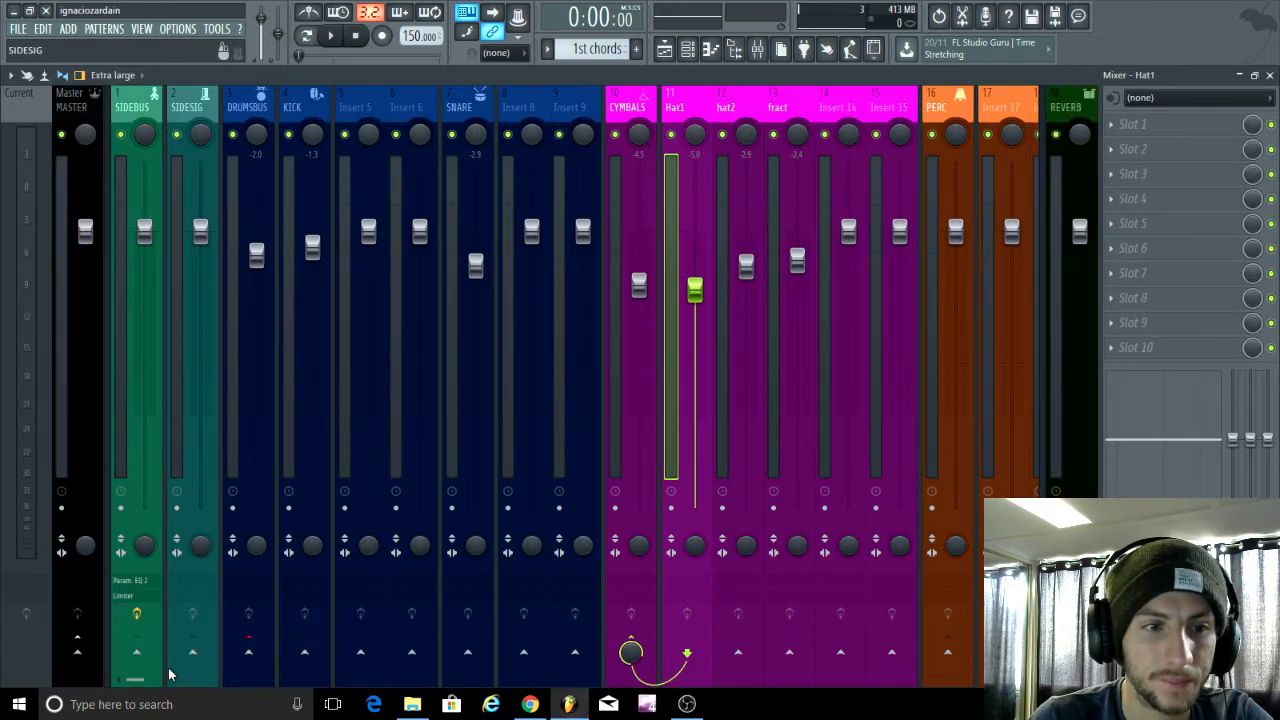
left_click_drag(145, 680, 303, 676)
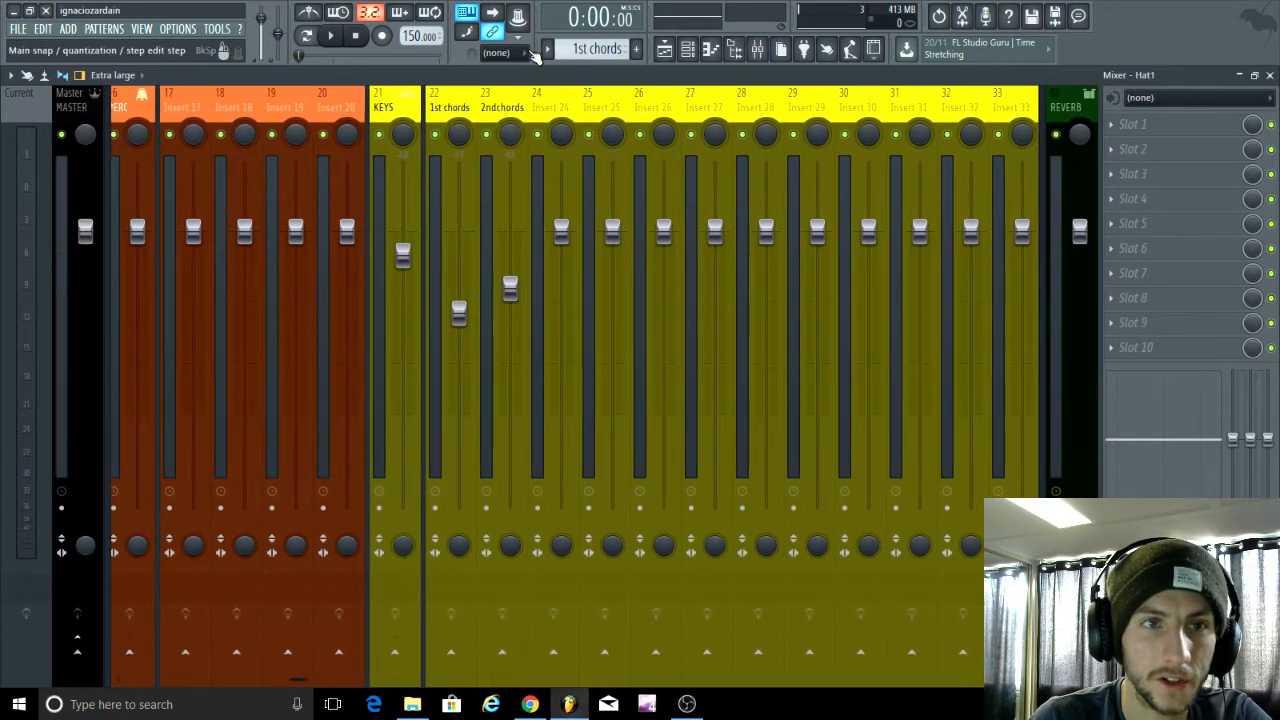
left_click_drag(458, 313, 458, 231)
left_click_drag(510, 288, 510, 231)
left_click_drag(403, 256, 405, 238)
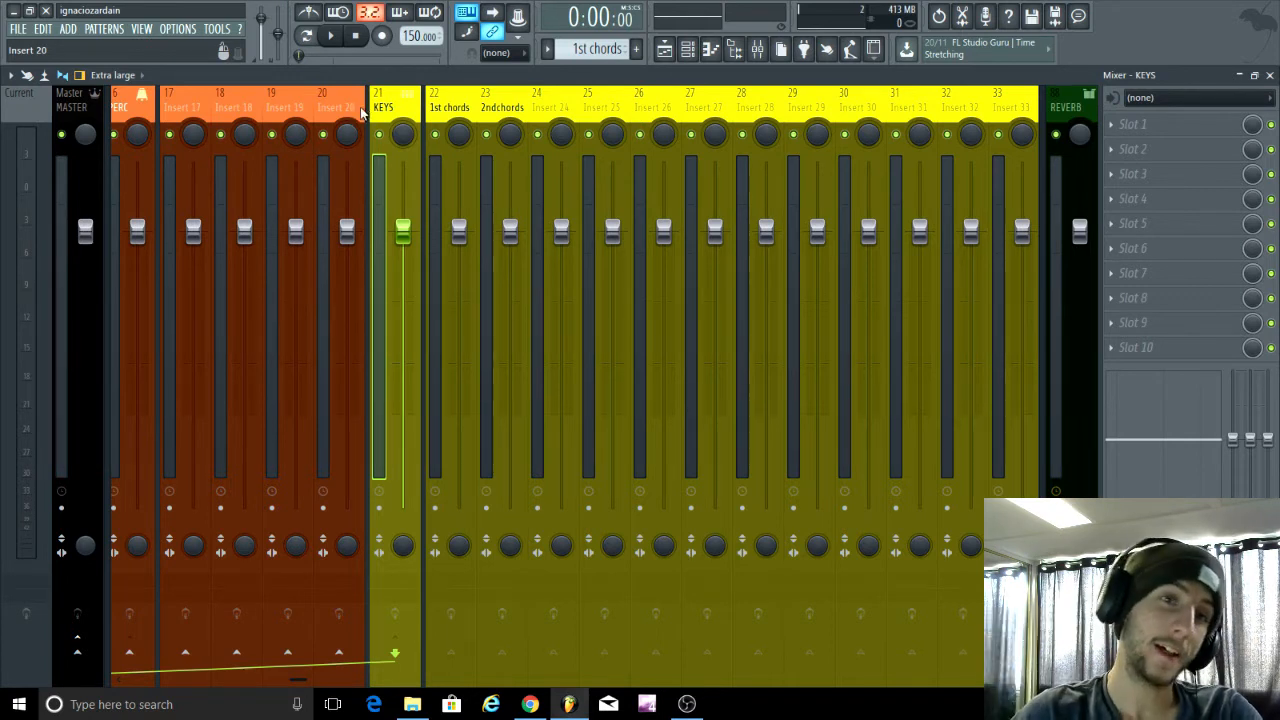
- Lower the KEYS bus fader to -2.0 dB and the 1st chords fader well below it, and close the mixer
left_click_drag(403, 231, 403, 244)
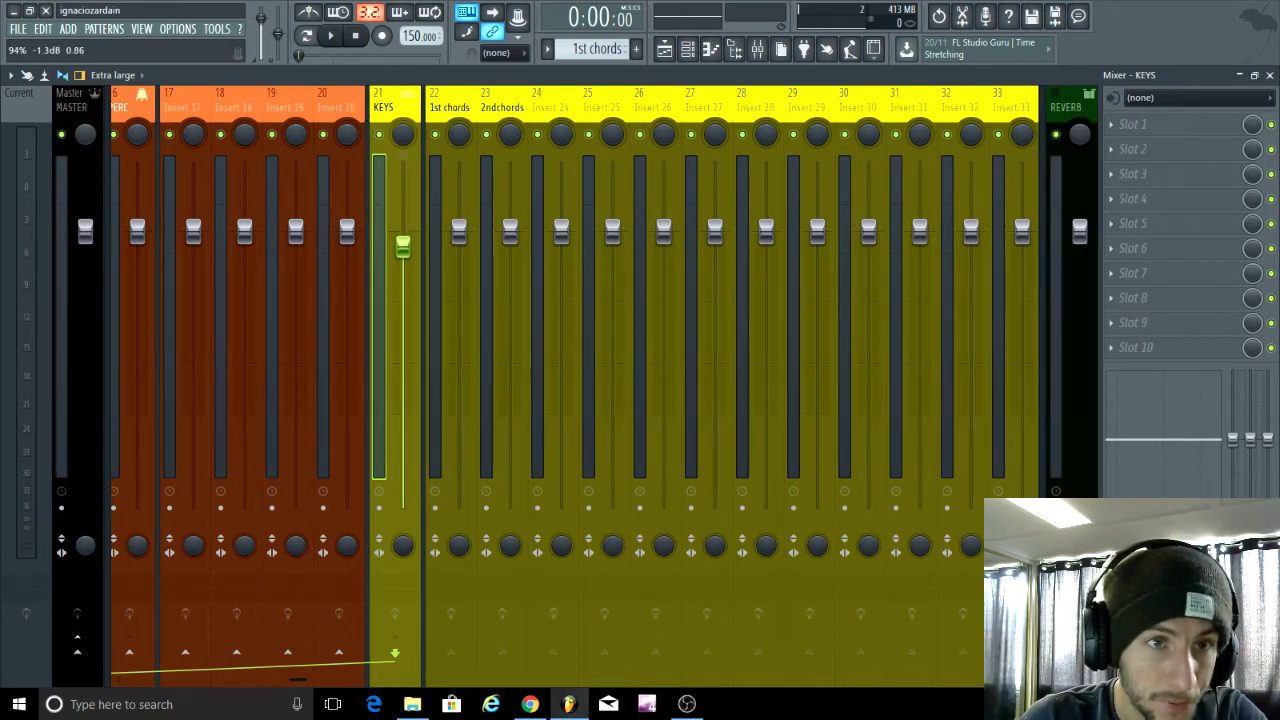
left_click(455, 90)
left_click_drag(458, 230, 458, 325)
left_click(399, 262)
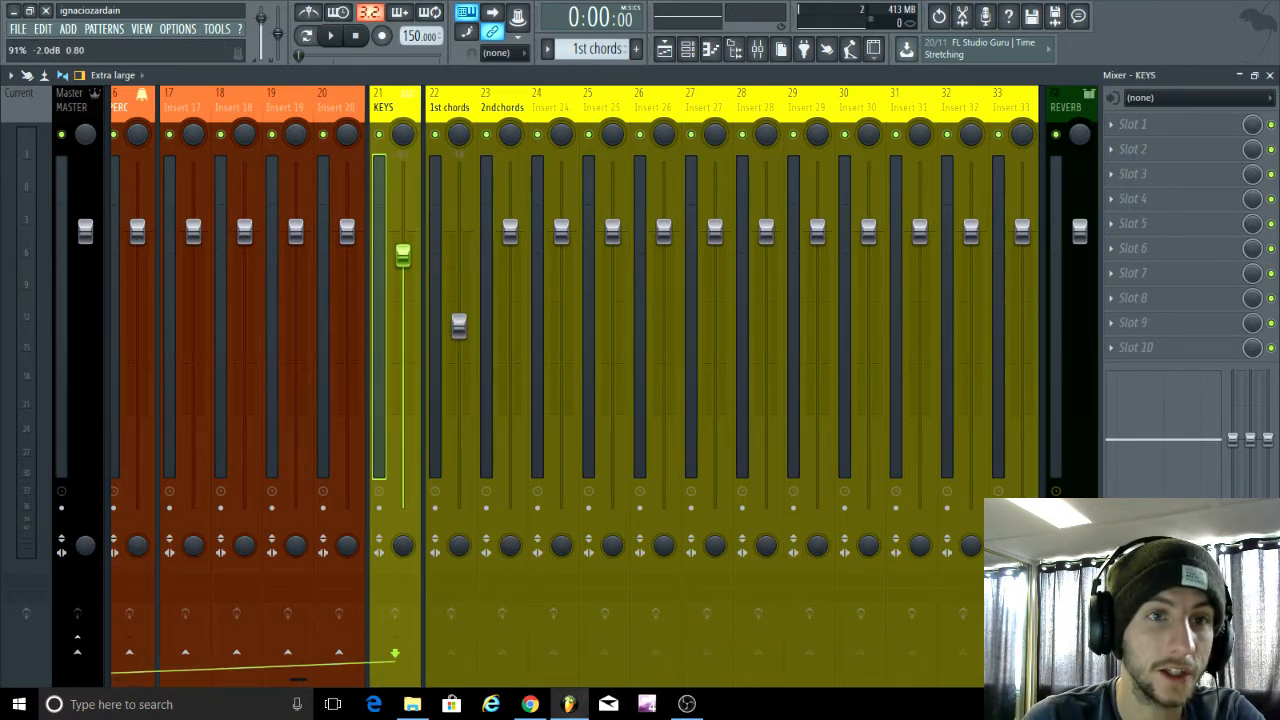
left_click(1270, 76)
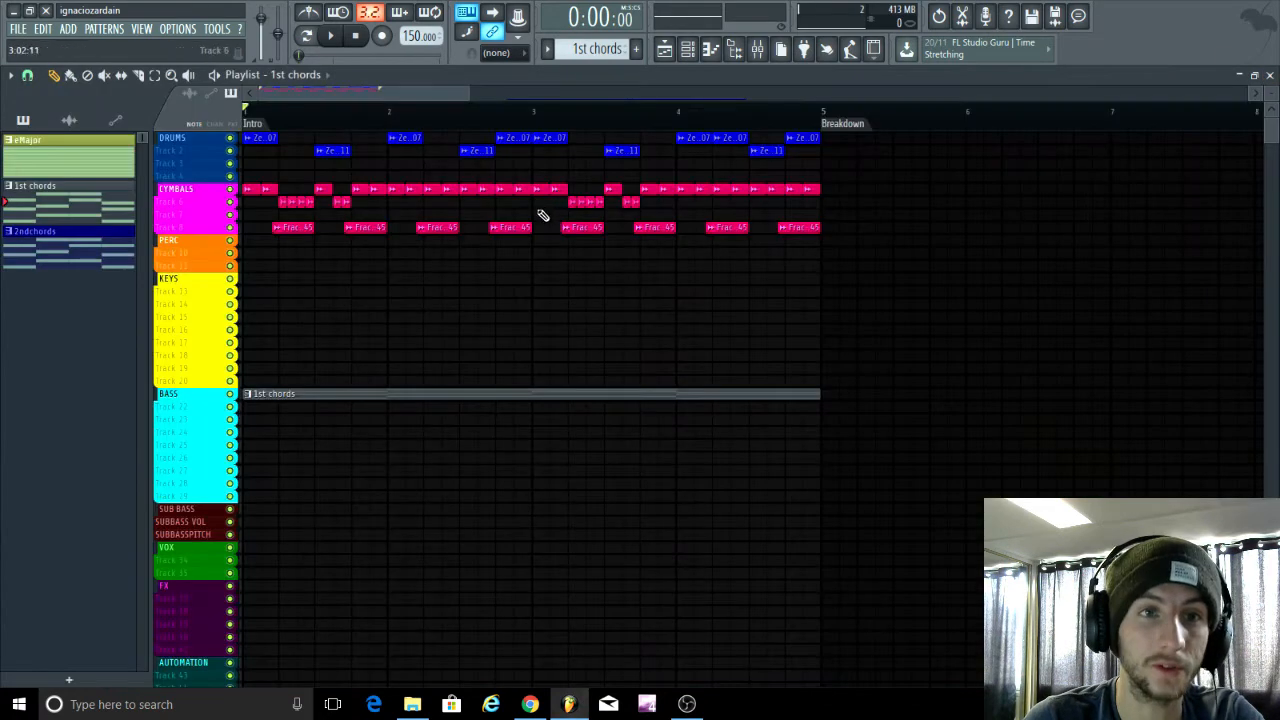
- During playback, raise the 1st chords fader slightly to about -7.5 dB, stop the song and close the mixer
key("space")
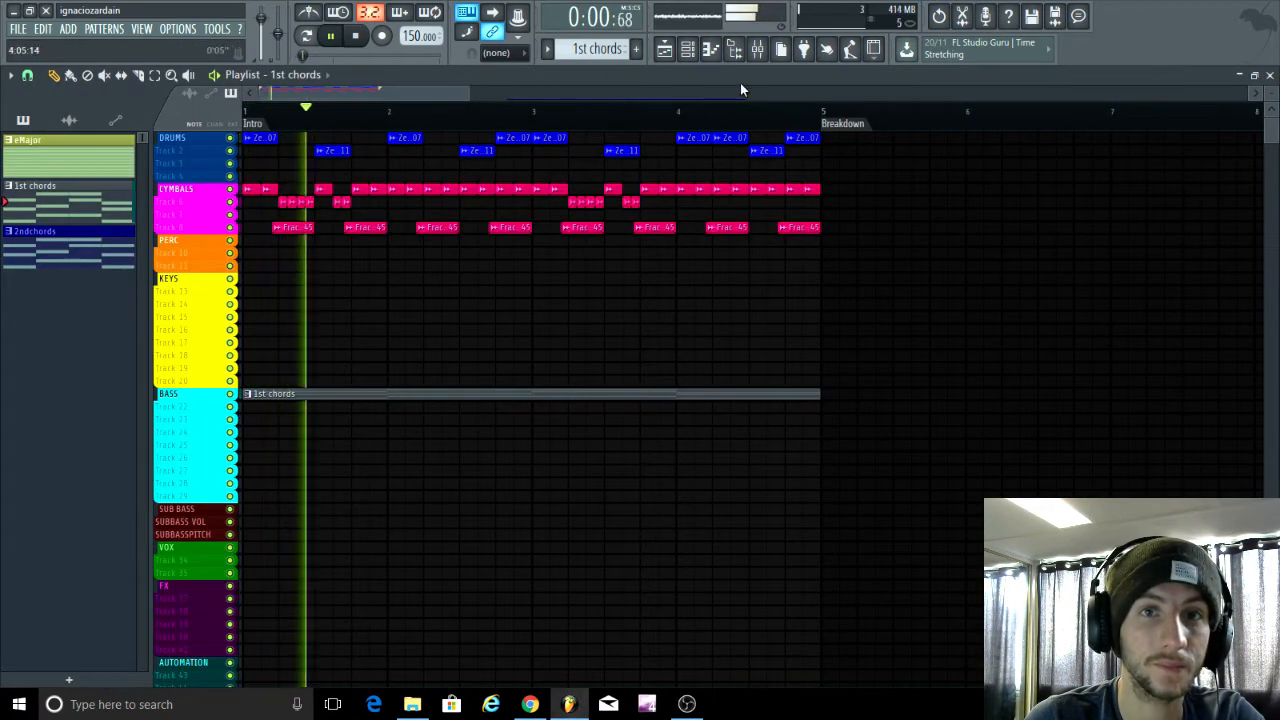
left_click(710, 48)
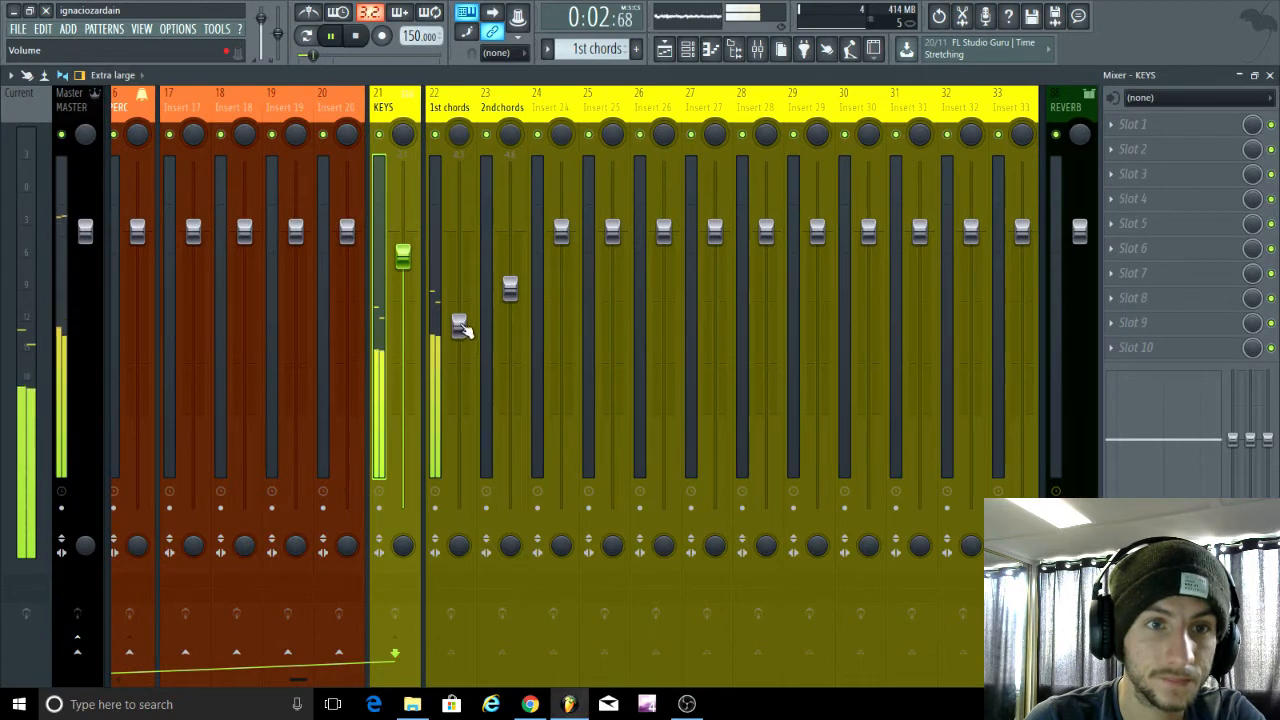
left_click_drag(459, 323, 459, 313)
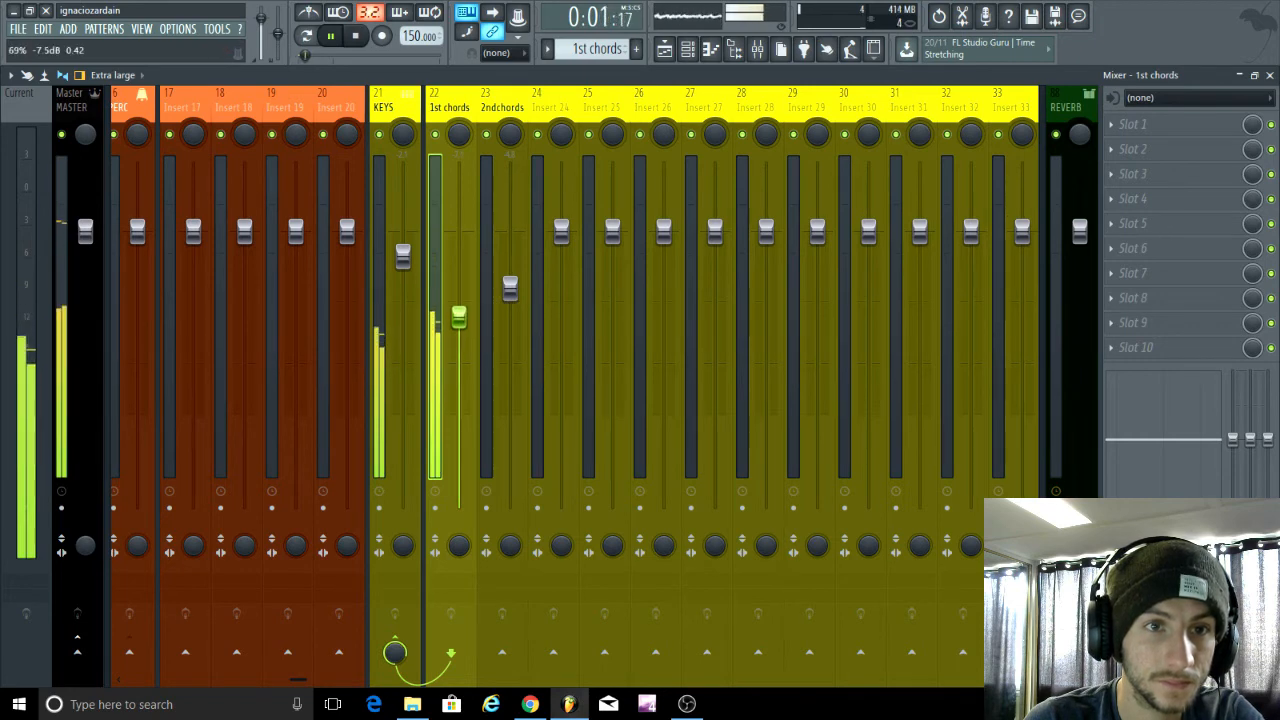
left_click_drag(459, 313, 459, 319)
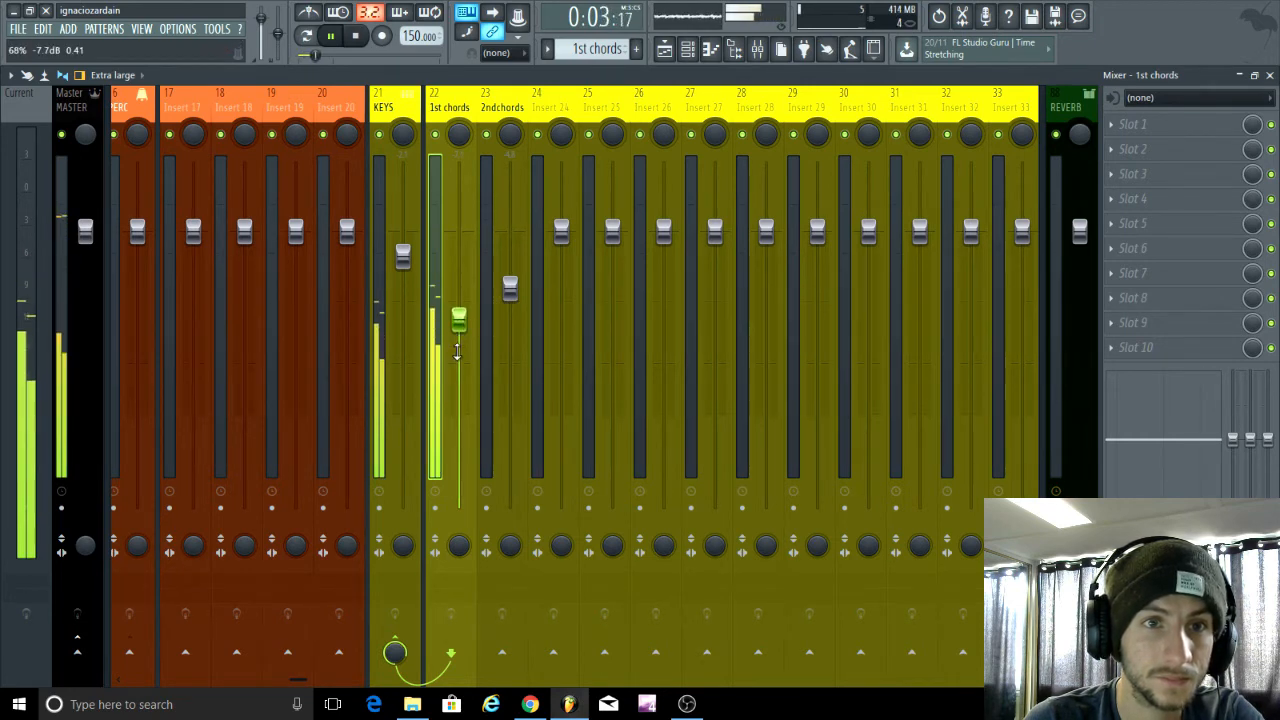
left_click(356, 38)
left_click(1269, 76)
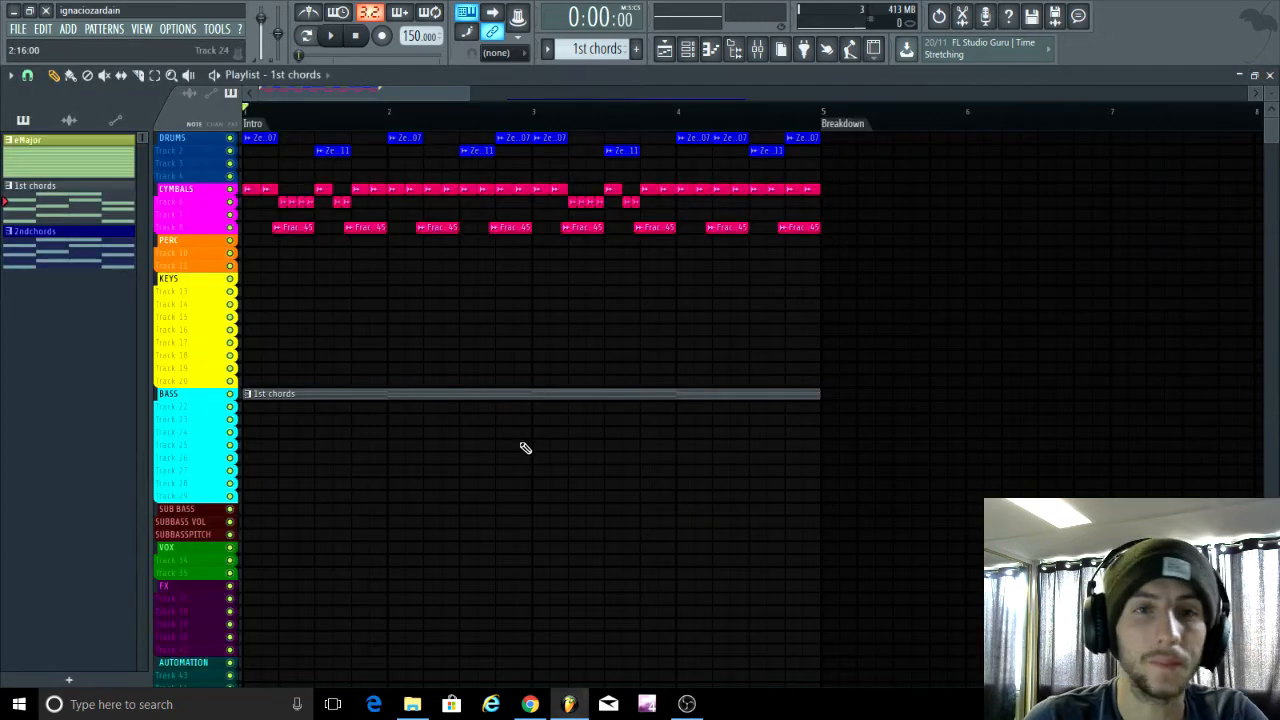
scroll(469, 392, "up", 6)
scroll(450, 412, "down", 5)
scroll(388, 490, "up", 5)
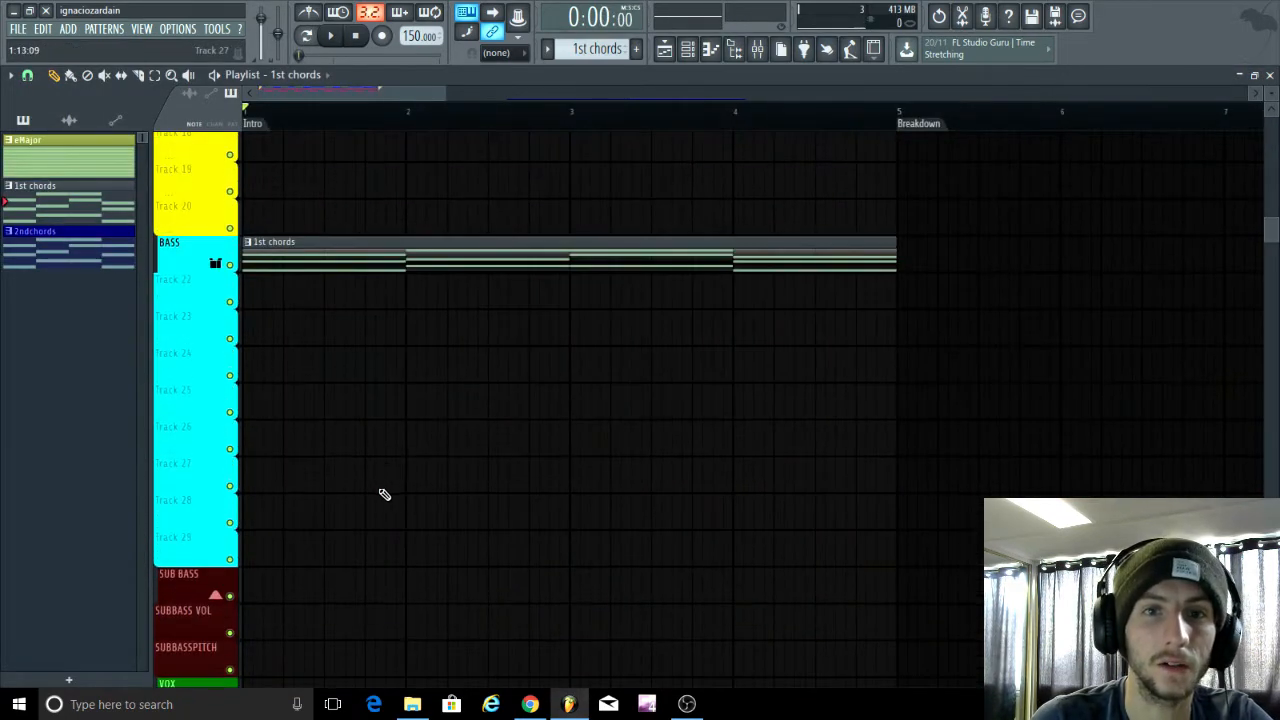
scroll(494, 455, "down", 3)
scroll(486, 469, "down", 3)
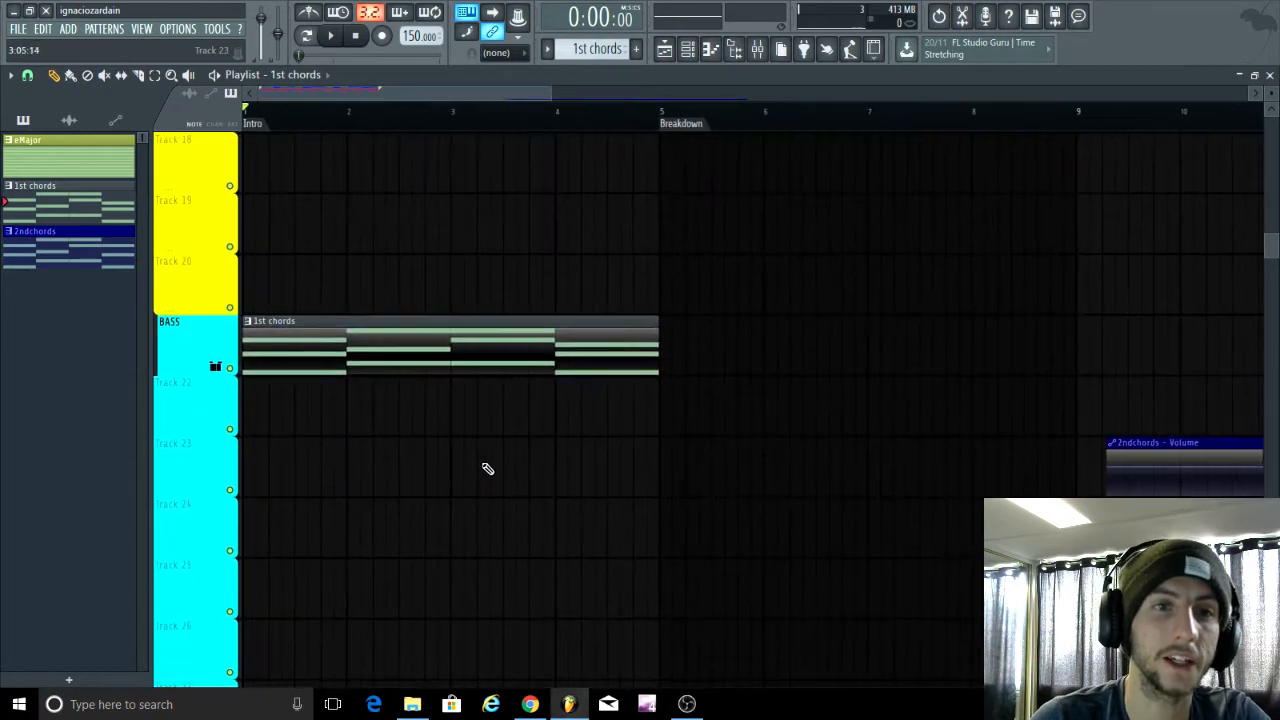
scroll(485, 468, "down", 3)
scroll(268, 458, "up", 4)
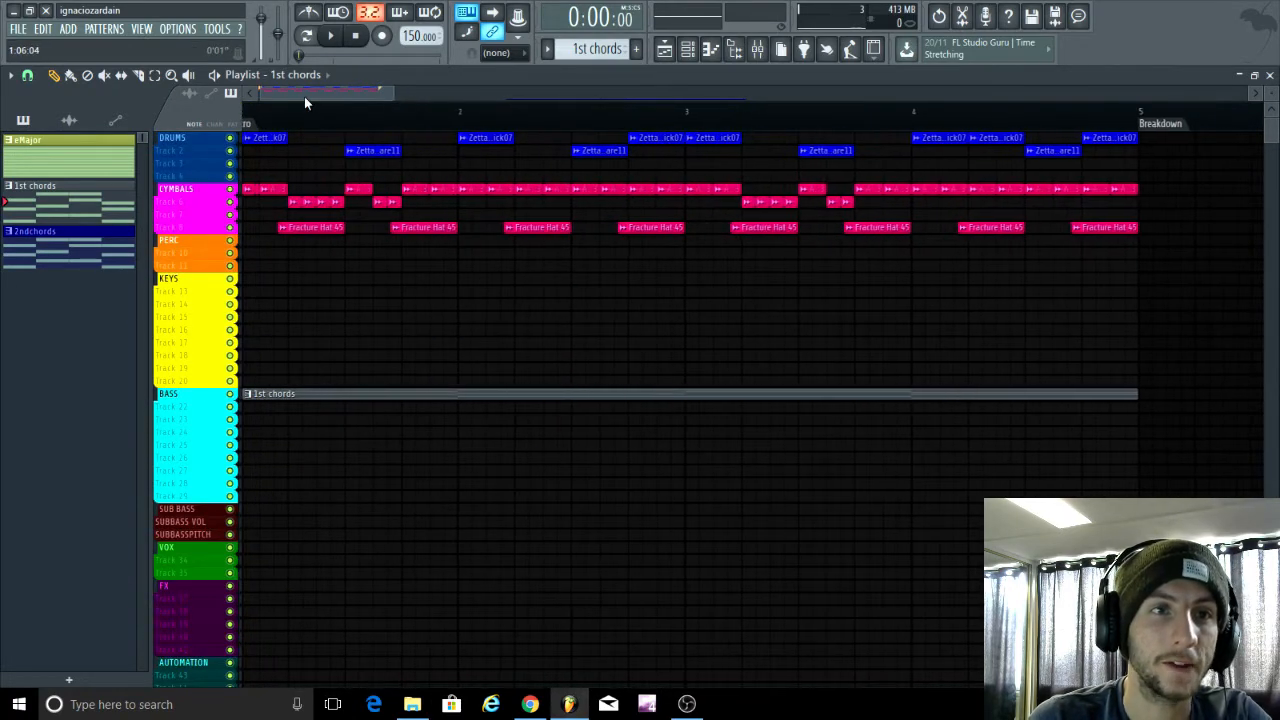
scroll(314, 437, "down", 4)
scroll(334, 417, "up", 3)
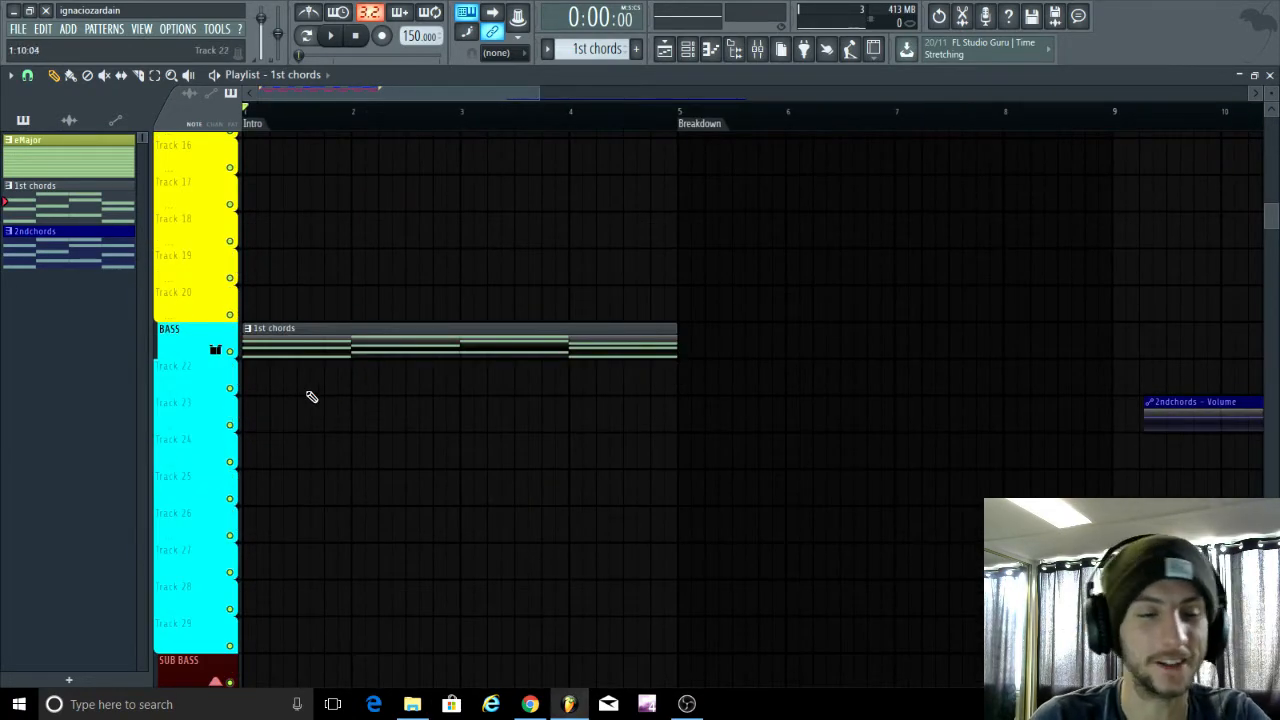
scroll(308, 422, "down", 4)
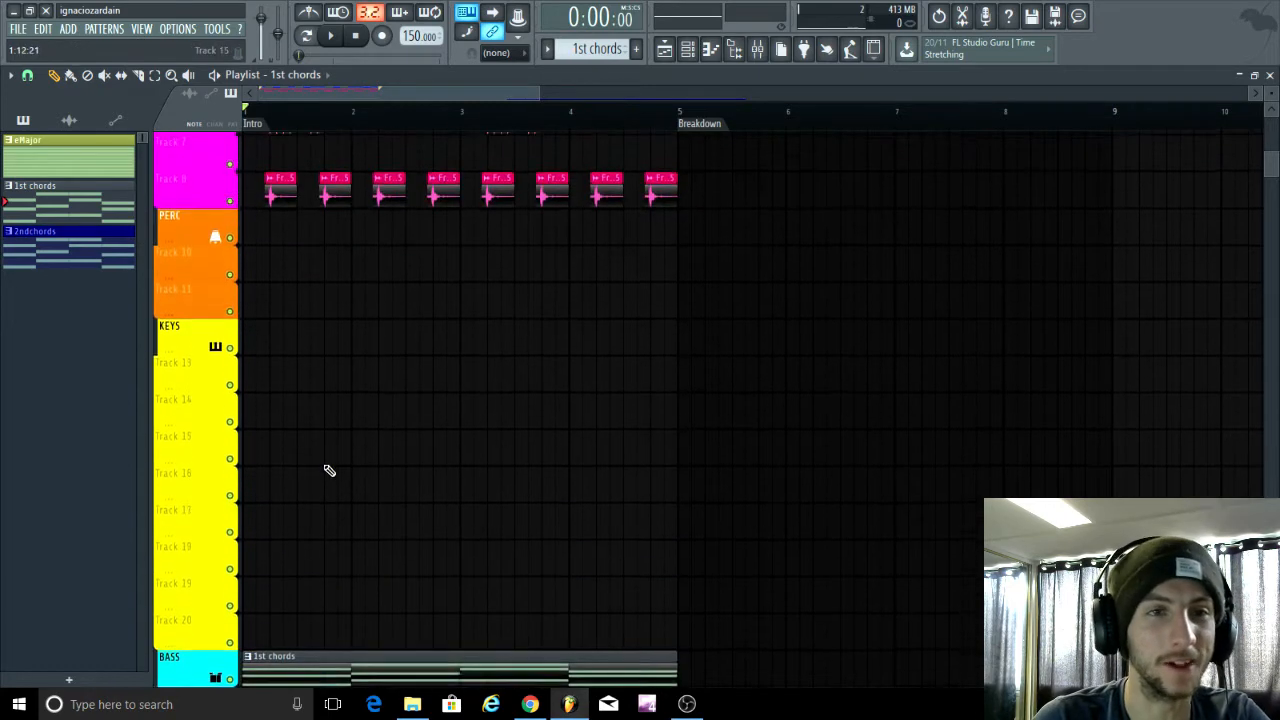
scroll(333, 470, "down", 2)
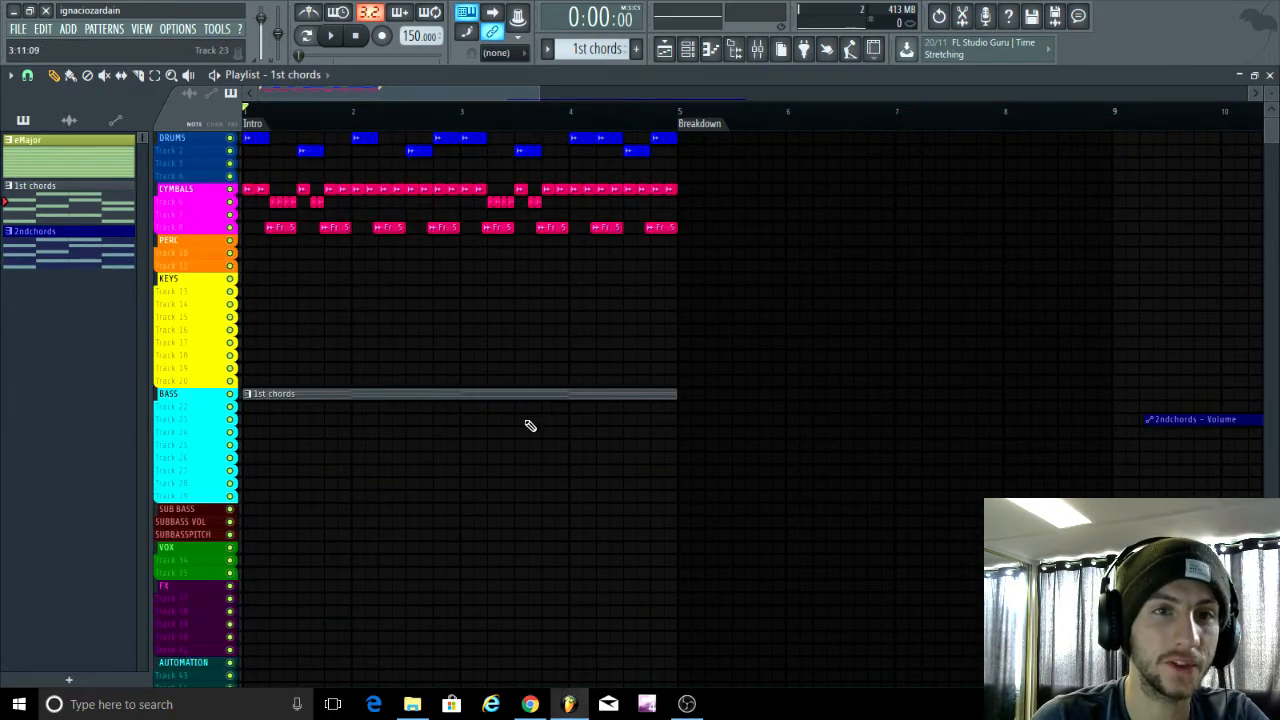
- Play the Intro from bar 1 to hear the 1st chords clip together with the drums and cymbals
scroll(529, 426, "up", 3)
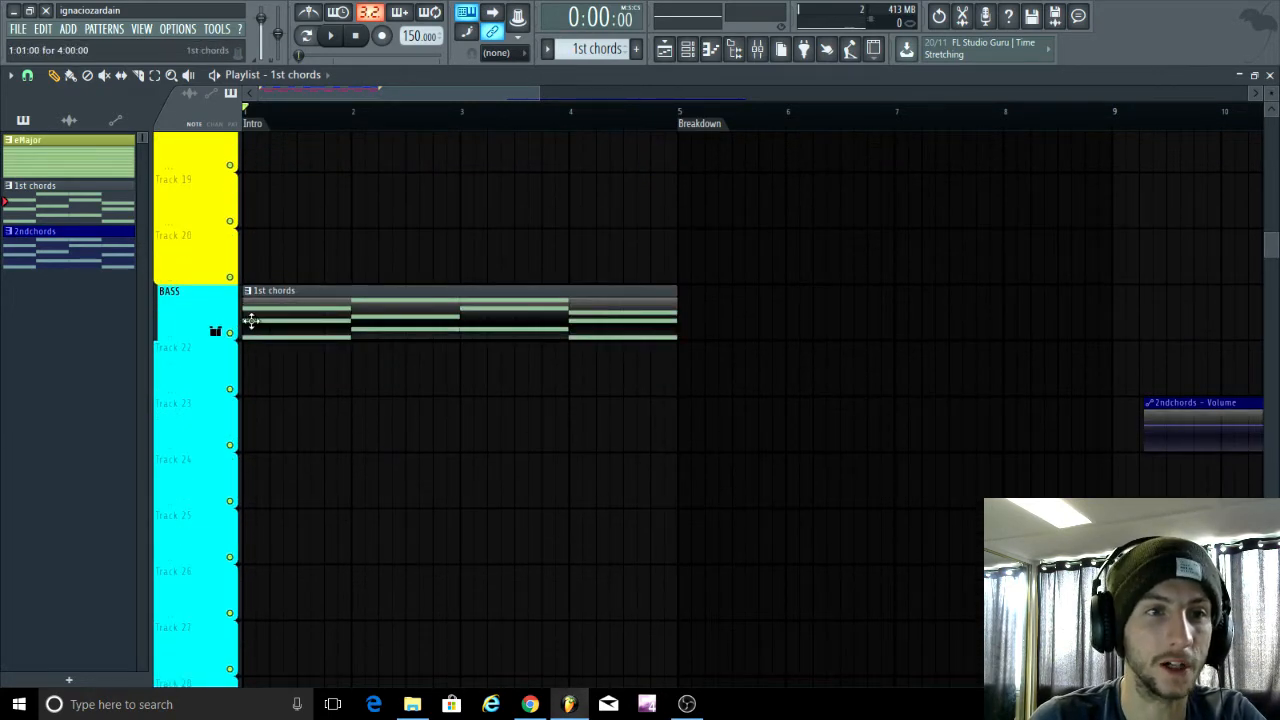
key("space")
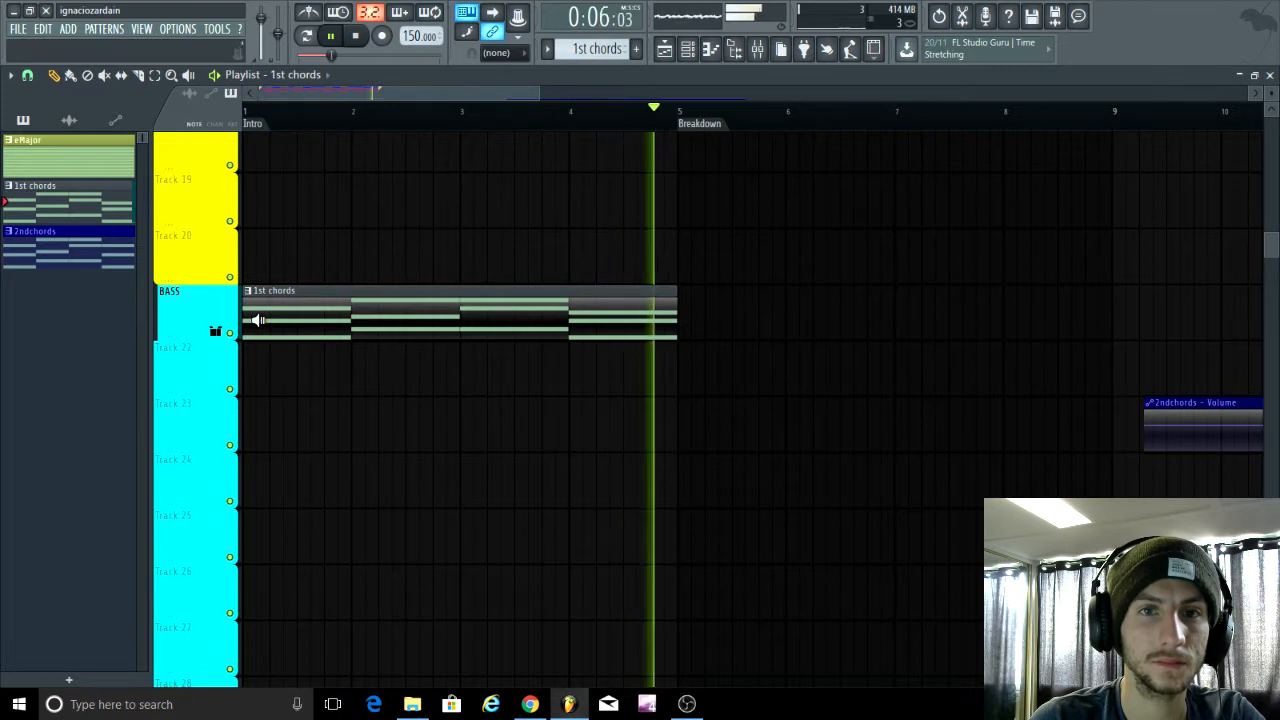
key("space")
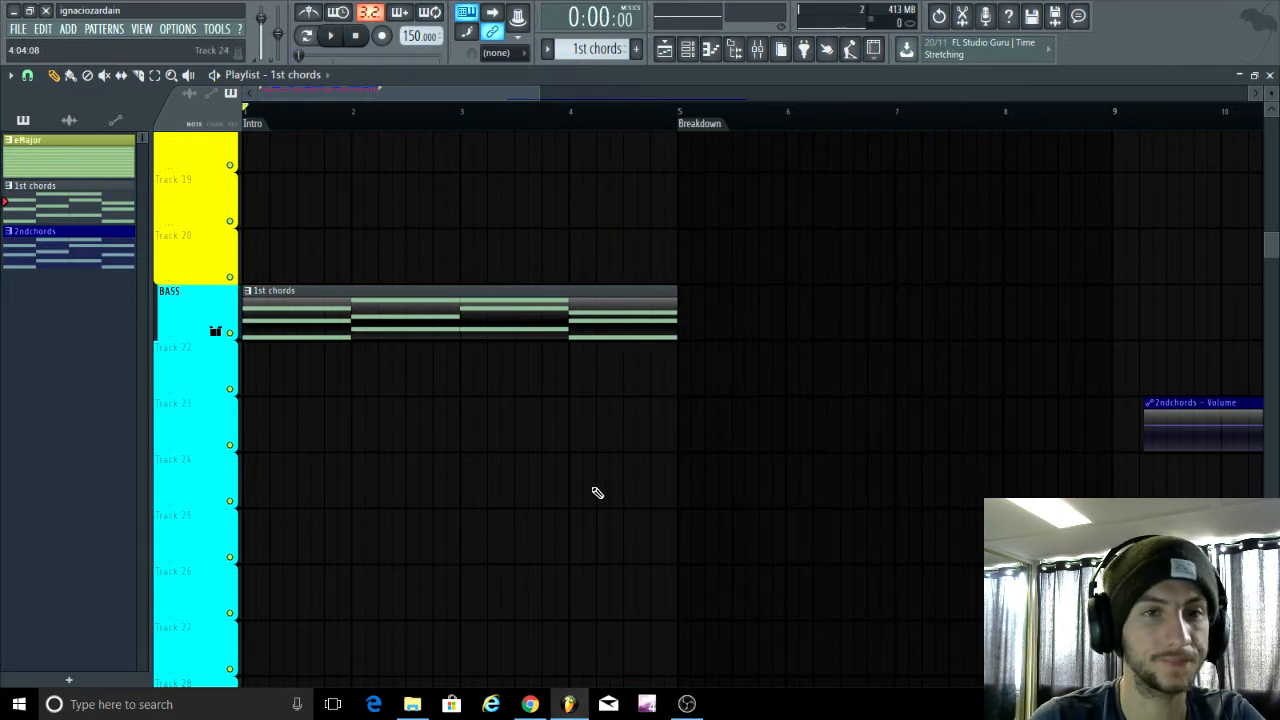
scroll(597, 492, "down", 3)
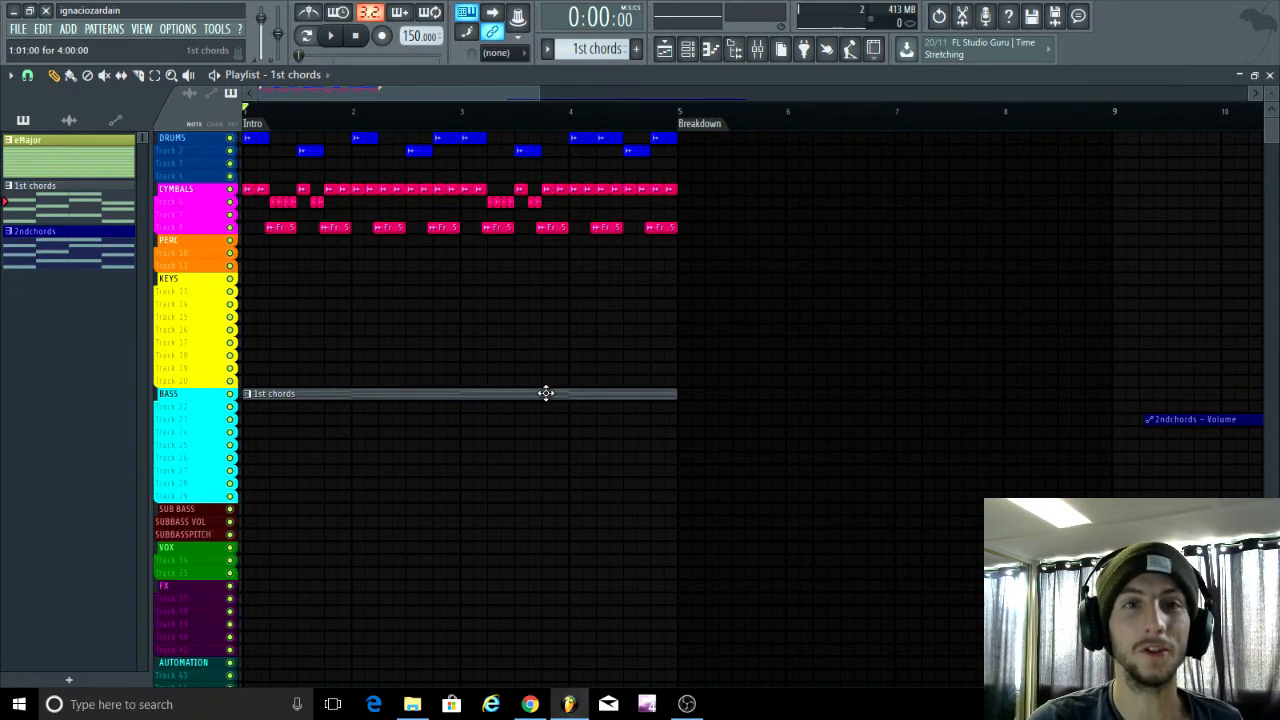
- Open the 1st chords pattern in the piano roll and audition the individual notes of the bar 4 chord
scroll(600, 440, "up", 3)
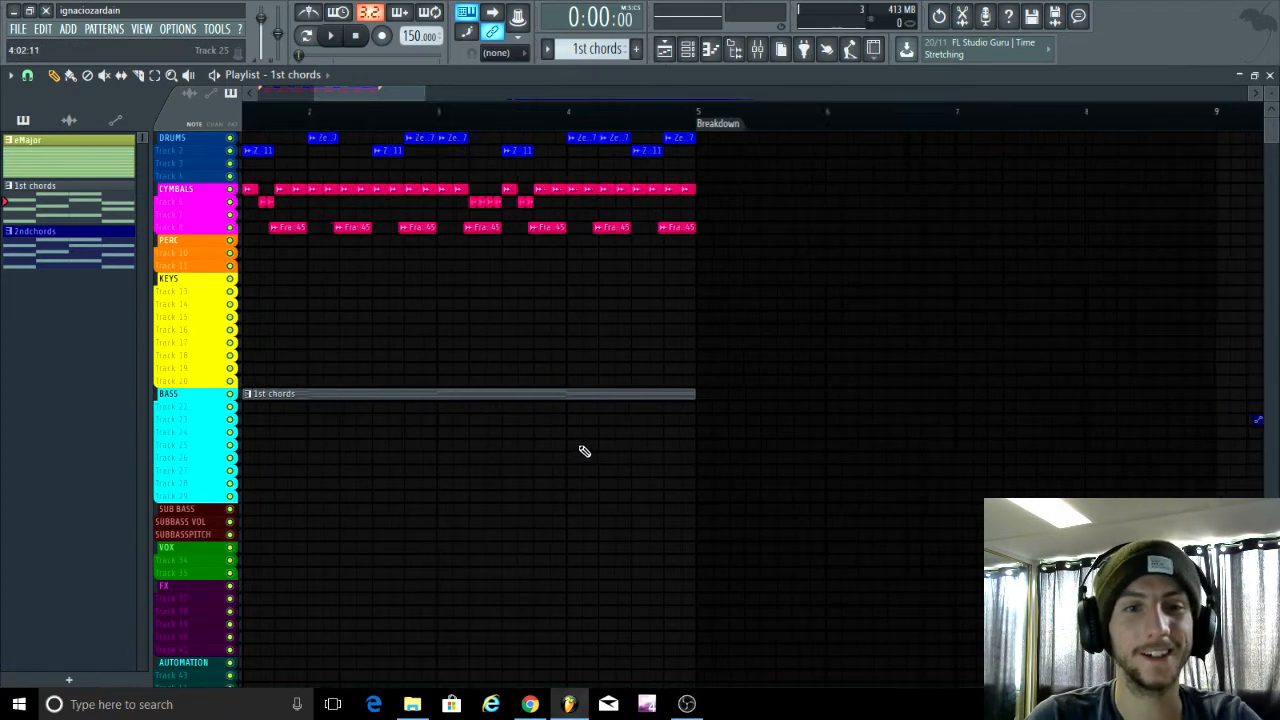
double_click(622, 393)
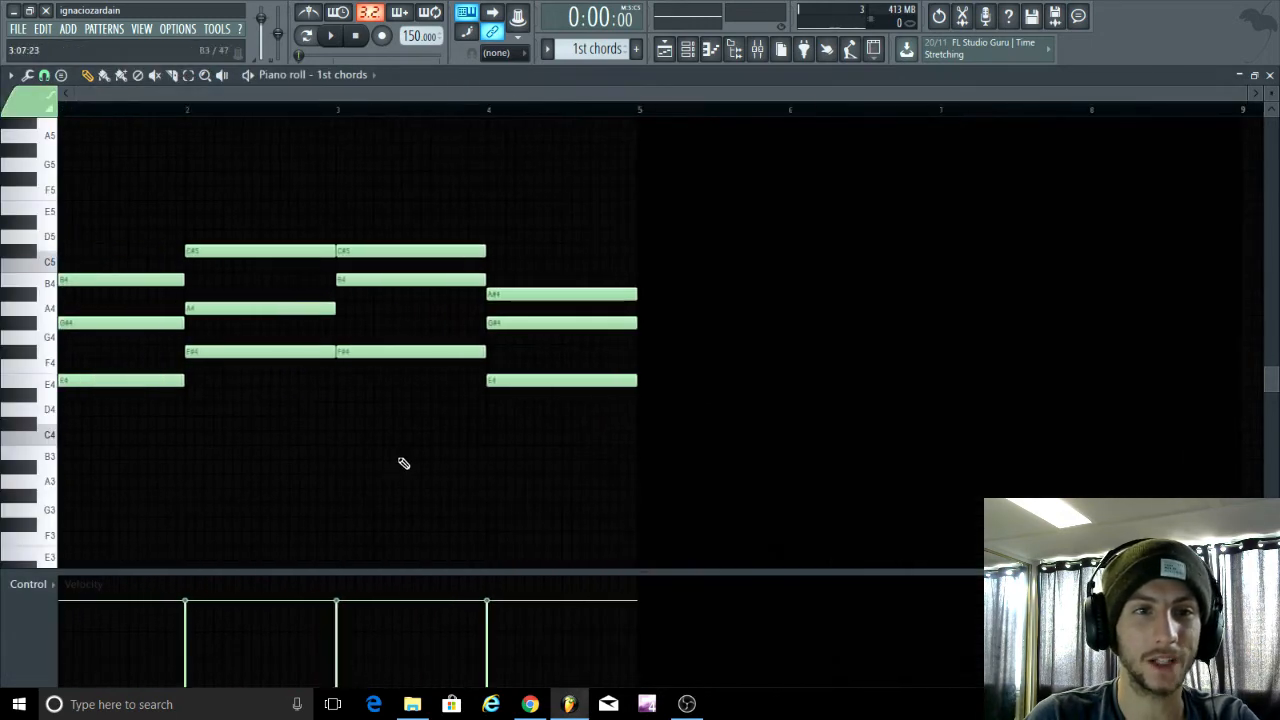
left_click(553, 323)
left_click(552, 294)
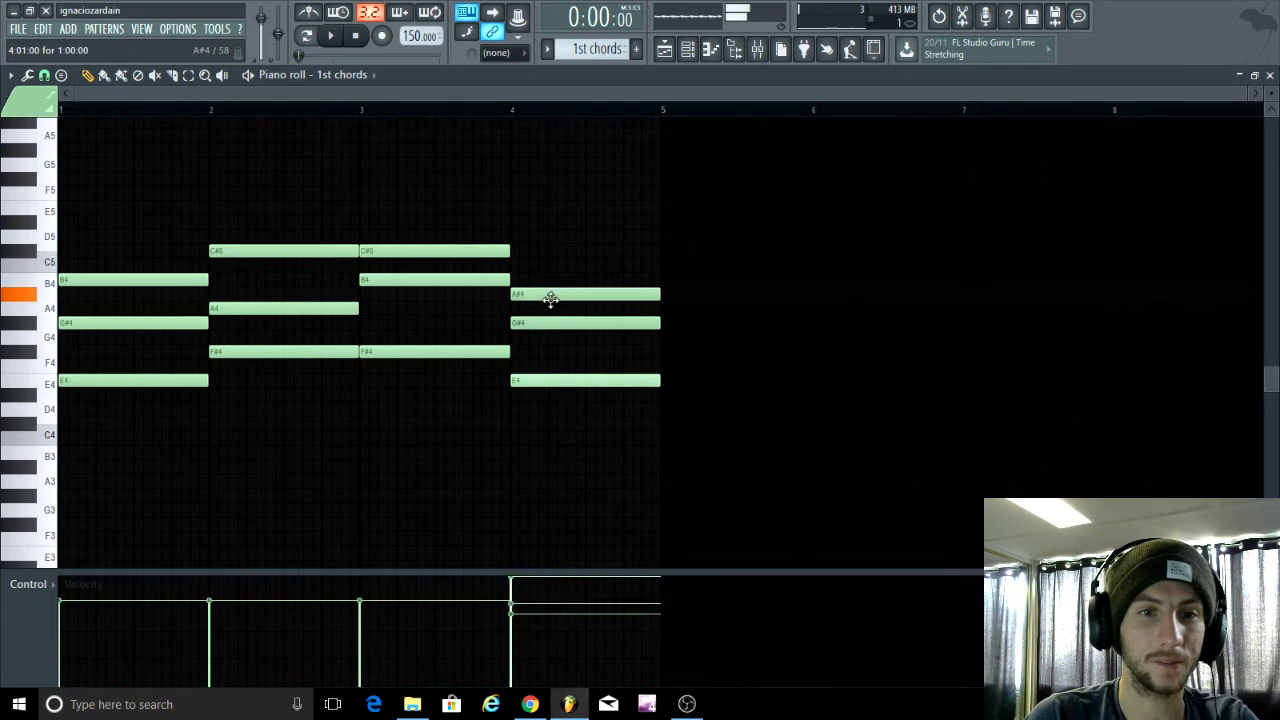
left_click(531, 378)
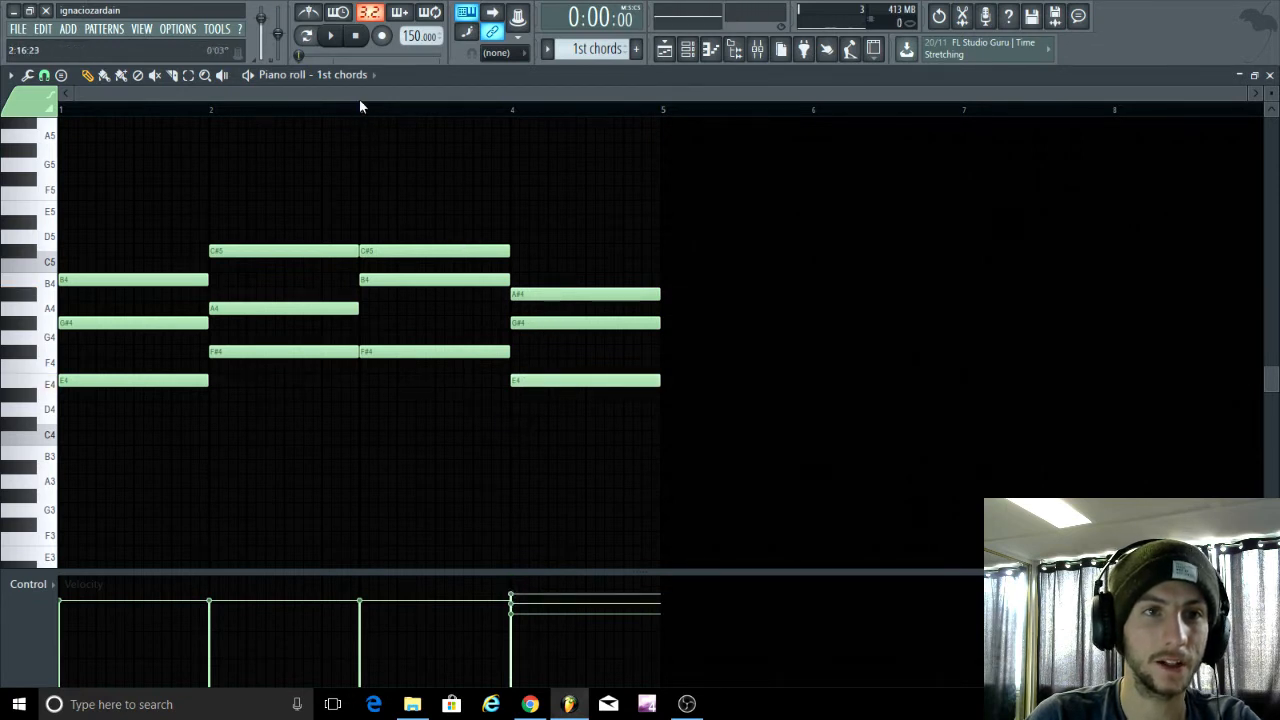
- Play the pattern from around bar 3 to hear the change into the bar 4 chord
left_click(374, 106)
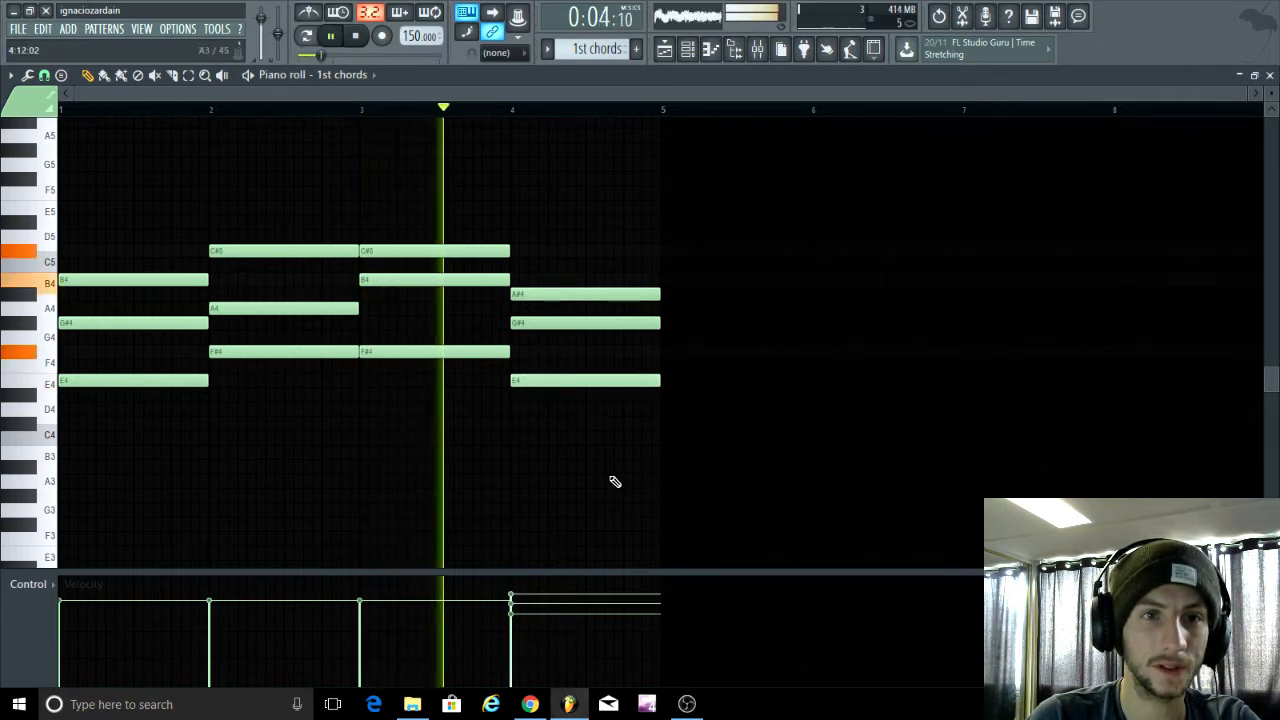
key("space")
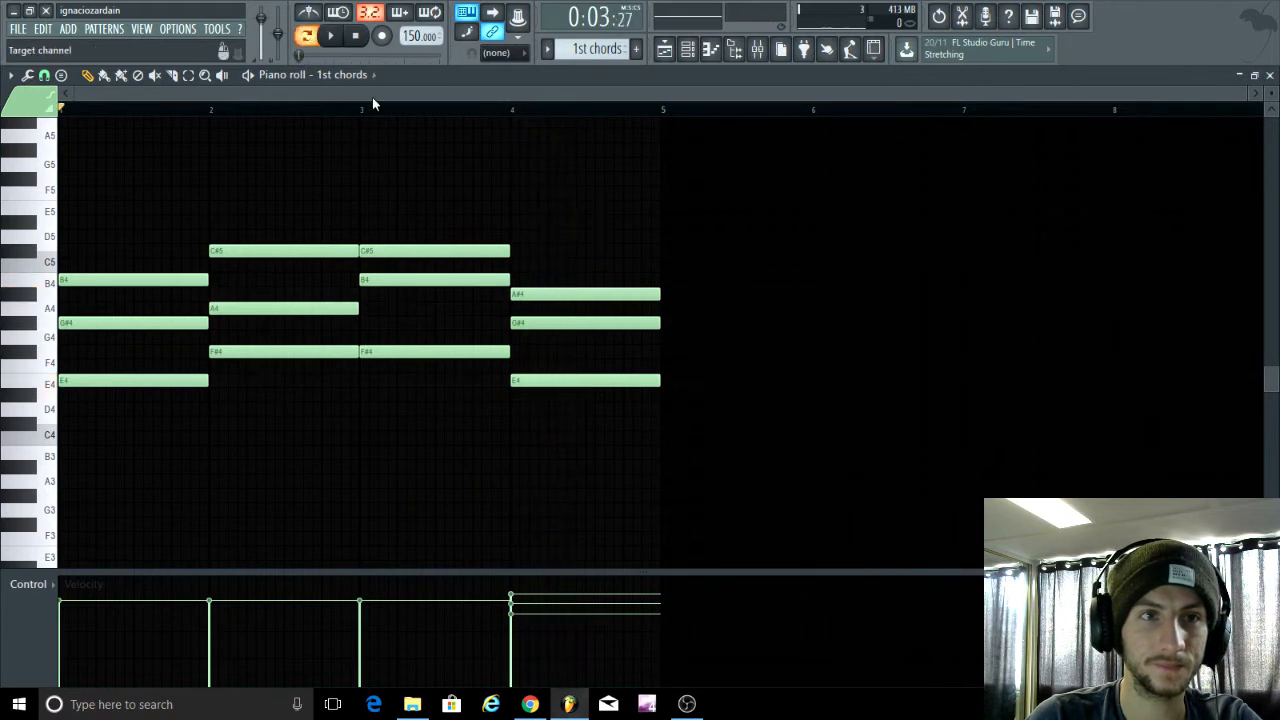
left_click(430, 104)
key("space")
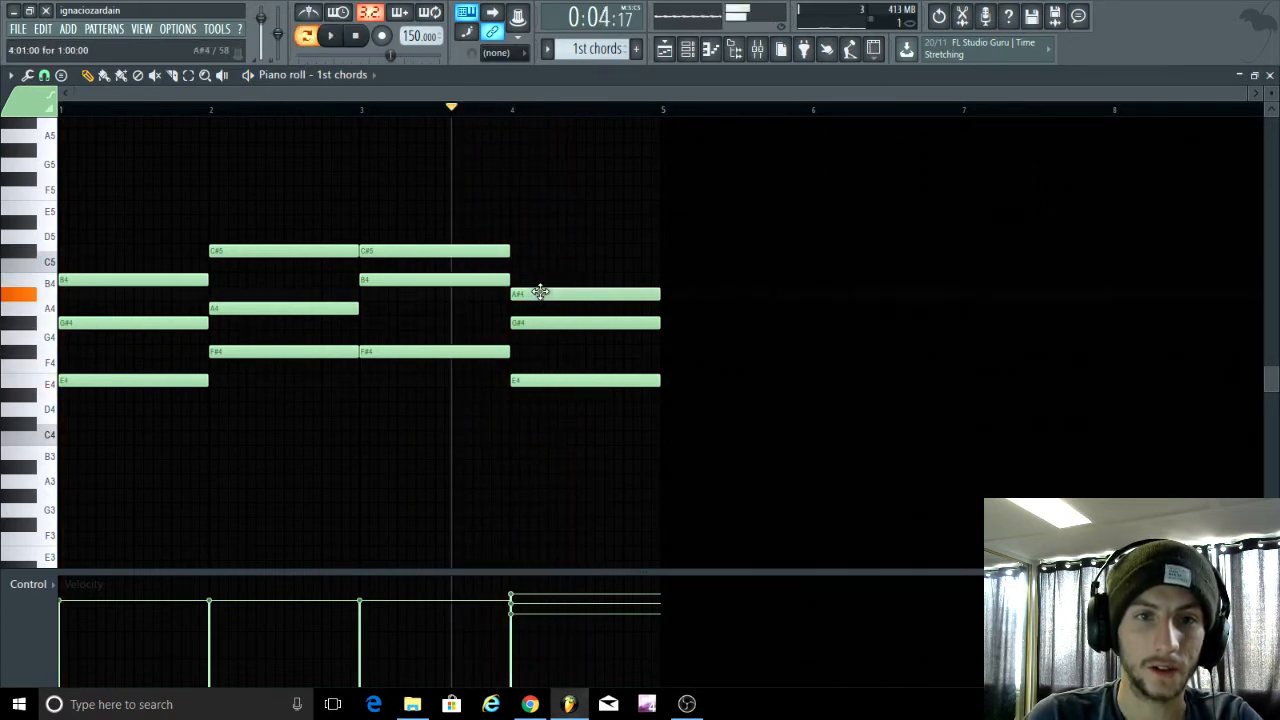
- Move the top note of the bar 4 chord up to B4, check it in playback and return to the playlist
left_click_drag(539, 290, 540, 279)
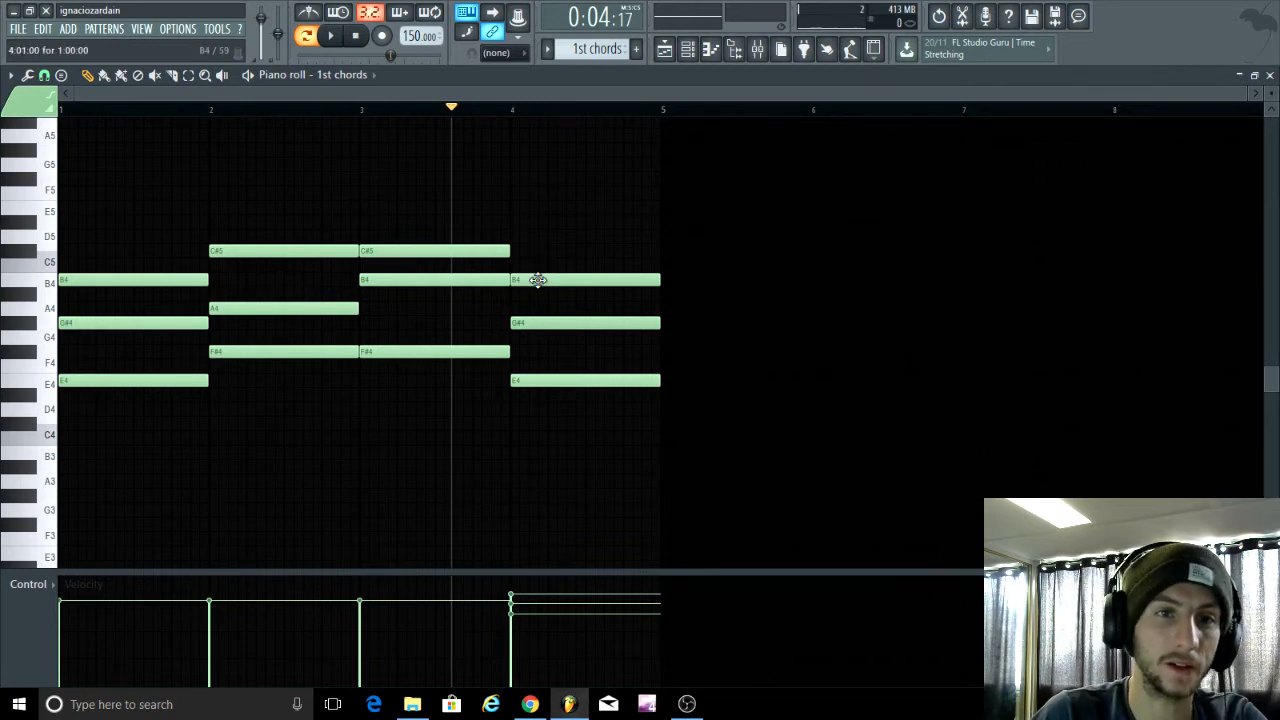
mouse_move(553, 275)
left_mouse_down()
mouse_move(546, 291)
mouse_move(546, 278)
left_mouse_up()
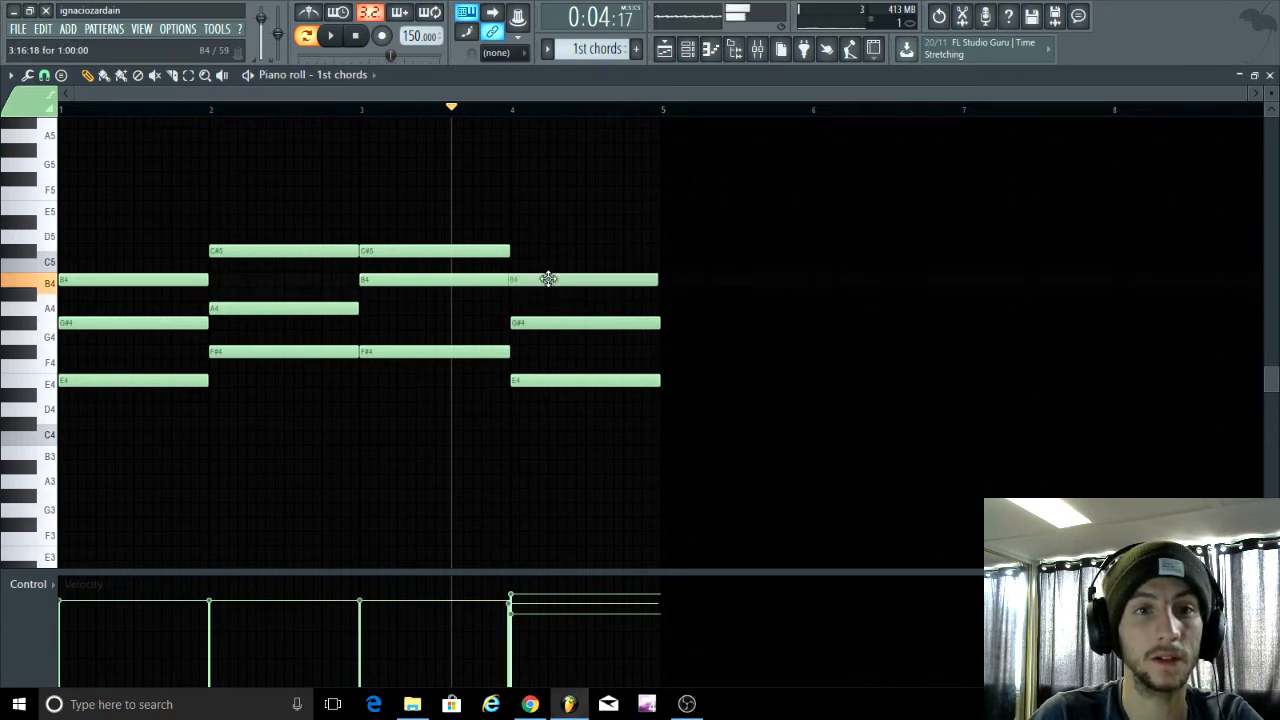
key("space")
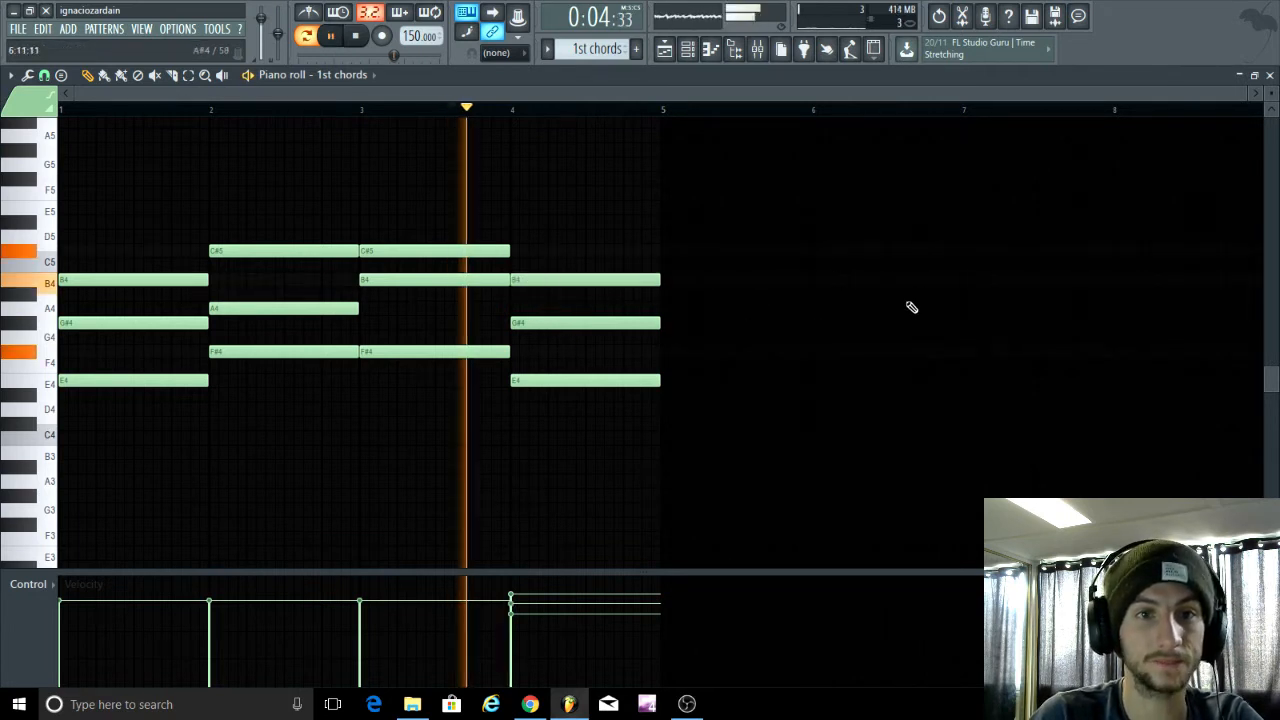
left_click(336, 106)
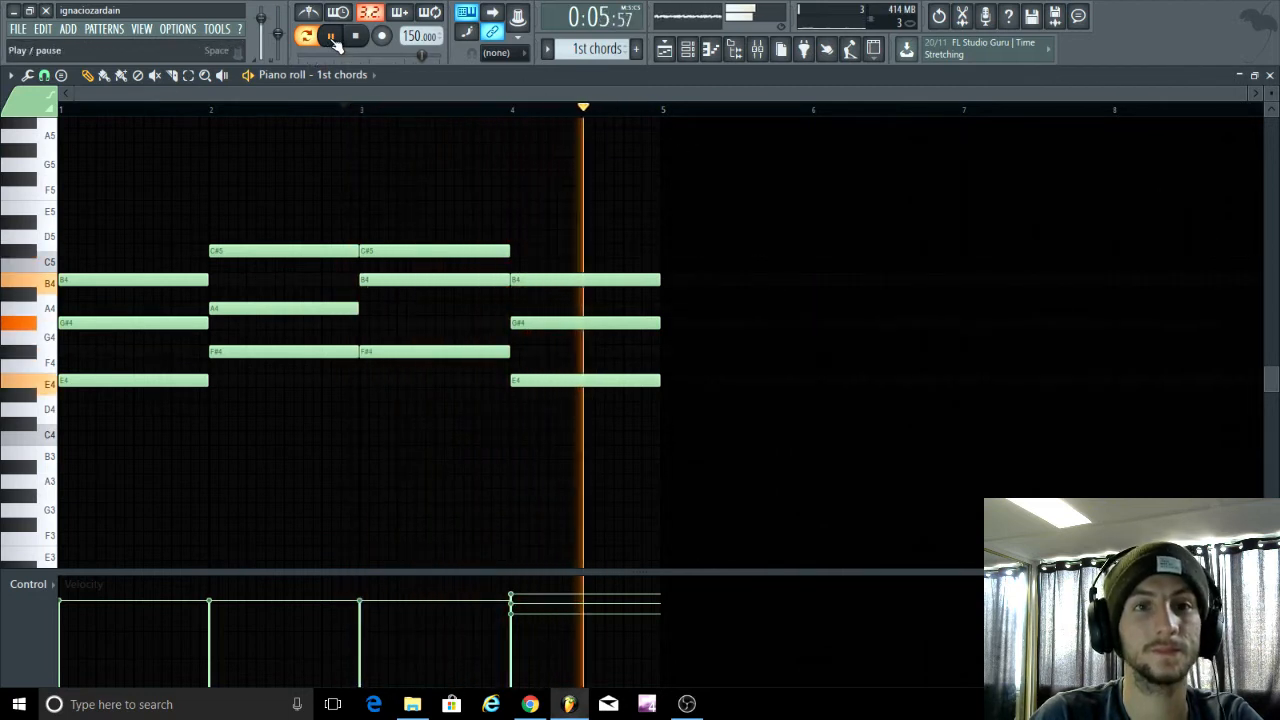
key("space")
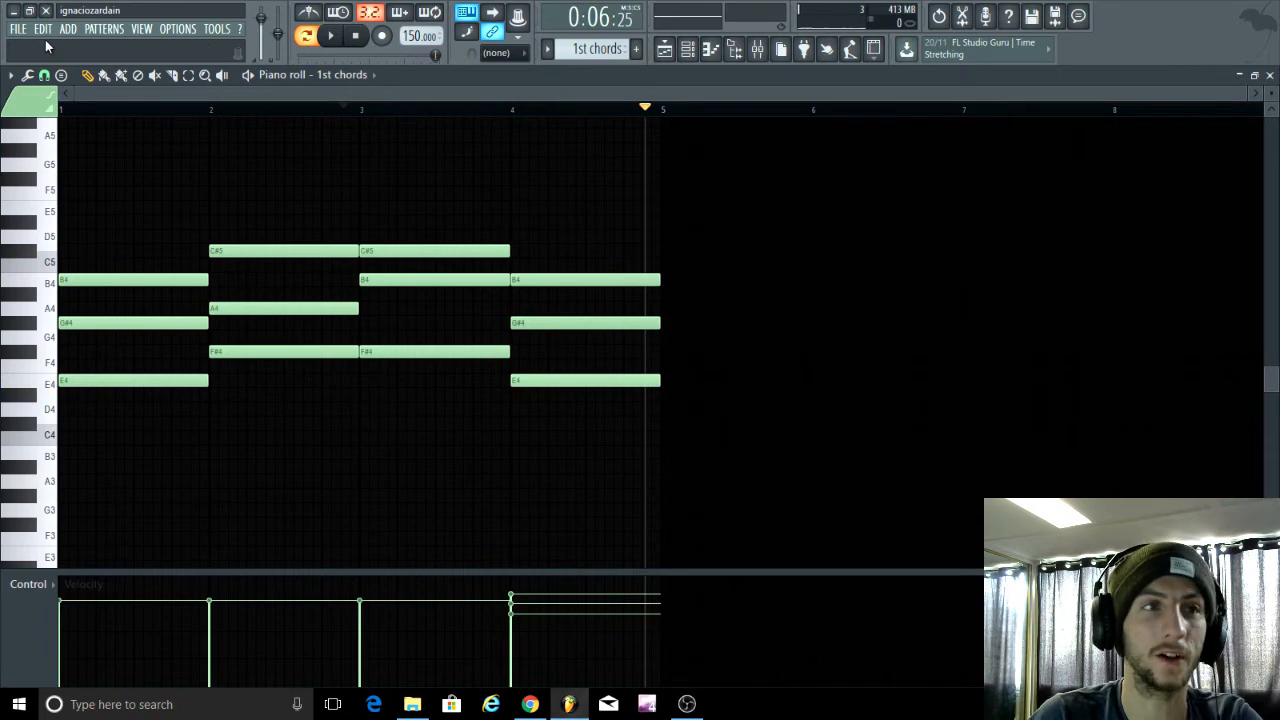
left_click(1271, 75)
key("F6")
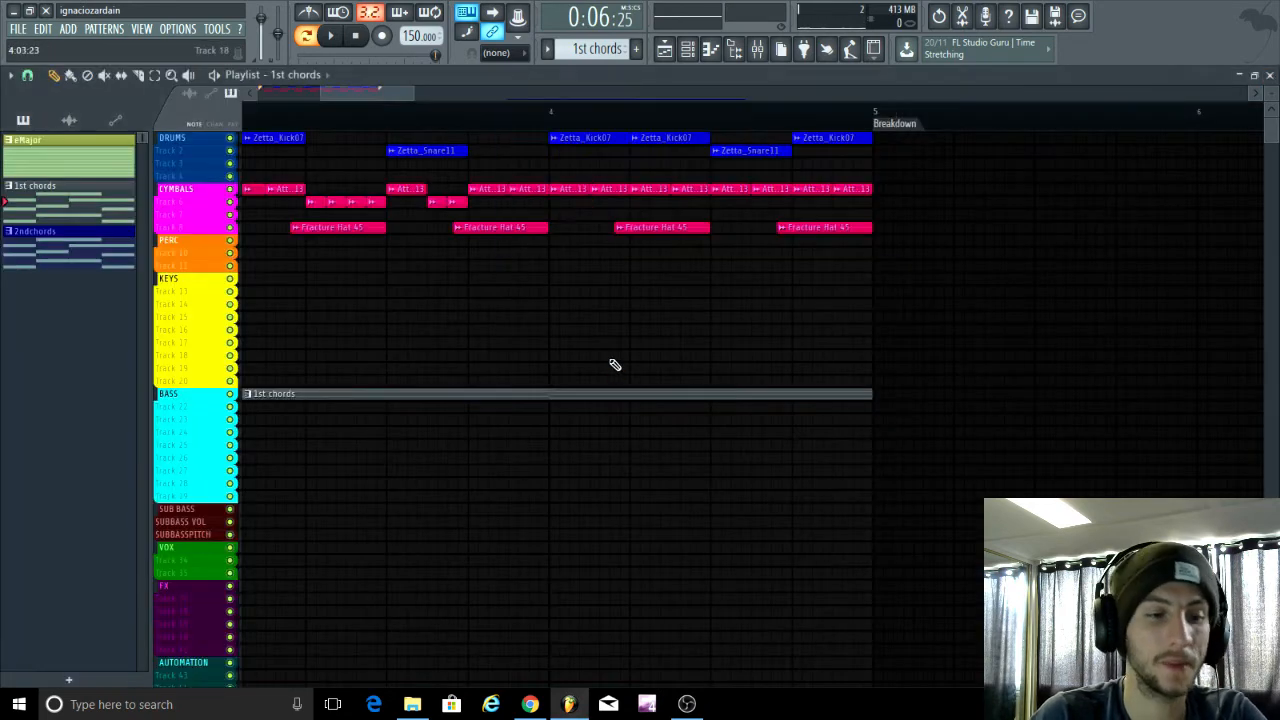
- Play the Intro in the playlist from around bar 3 to check the bar 4 chord against the drums and cymbals
scroll(466, 520, "up", 2)
scroll(767, 430, "down", 3)
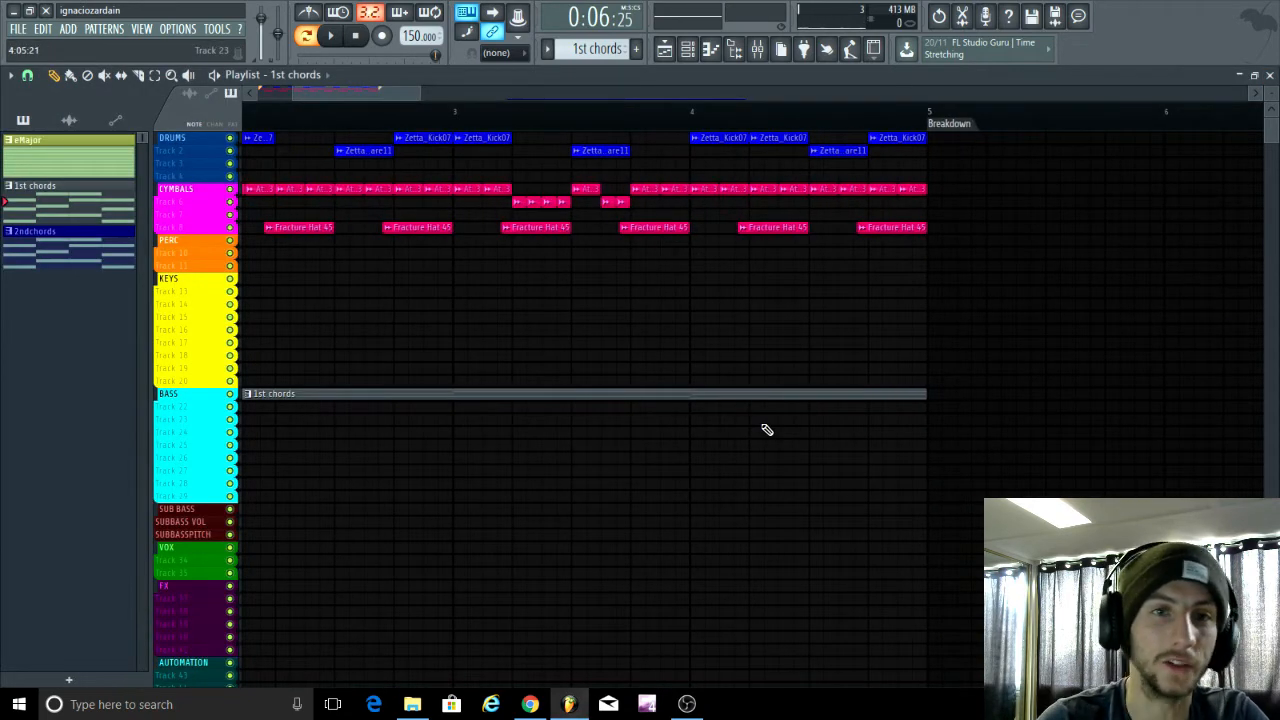
scroll(767, 430, "up", 3)
scroll(337, 460, "down", 2)
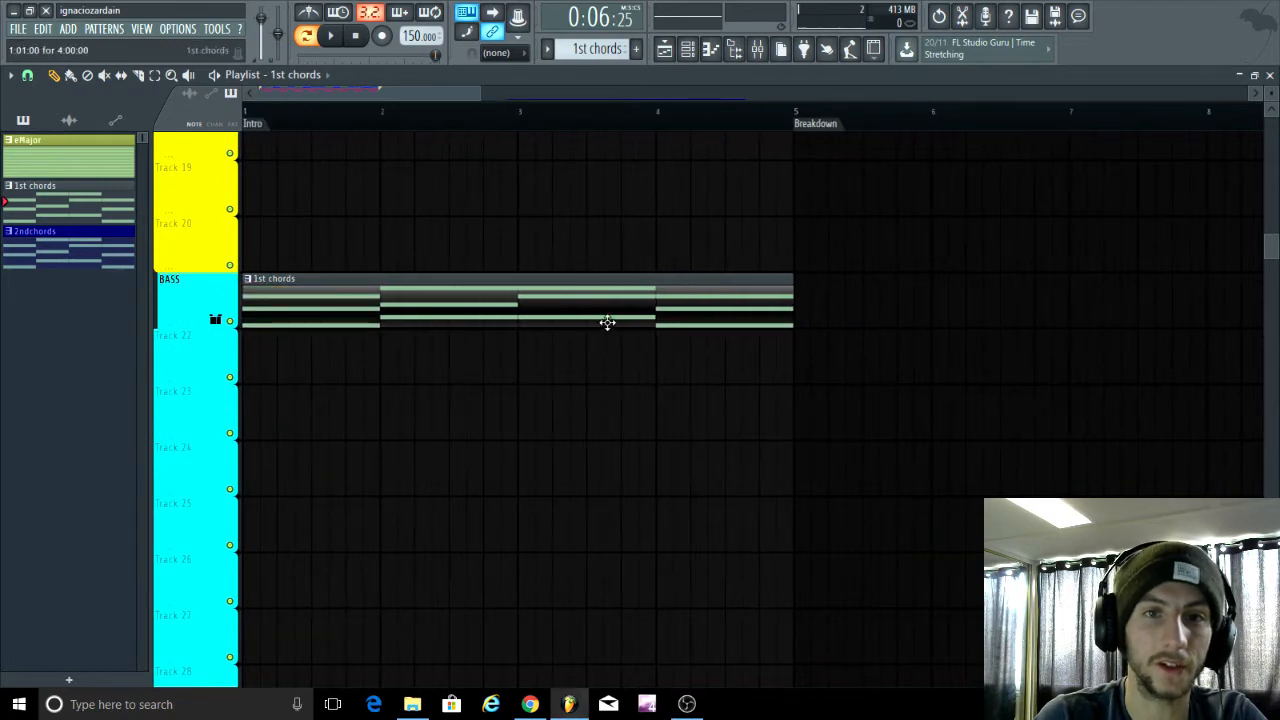
scroll(700, 366, "up", 1)
scroll(711, 274, "down", 3)
scroll(597, 283, "down", 4)
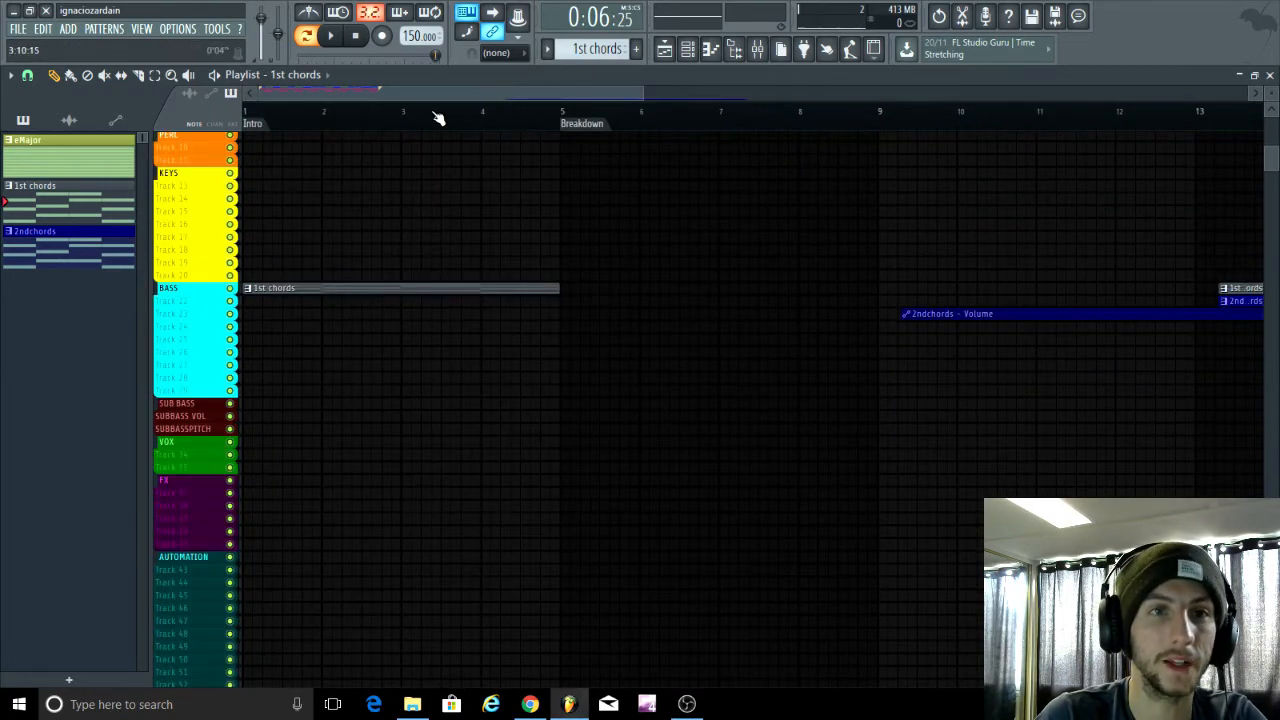
left_click(437, 118)
scroll(580, 480, "up", 2)
scroll(558, 485, "up", 1)
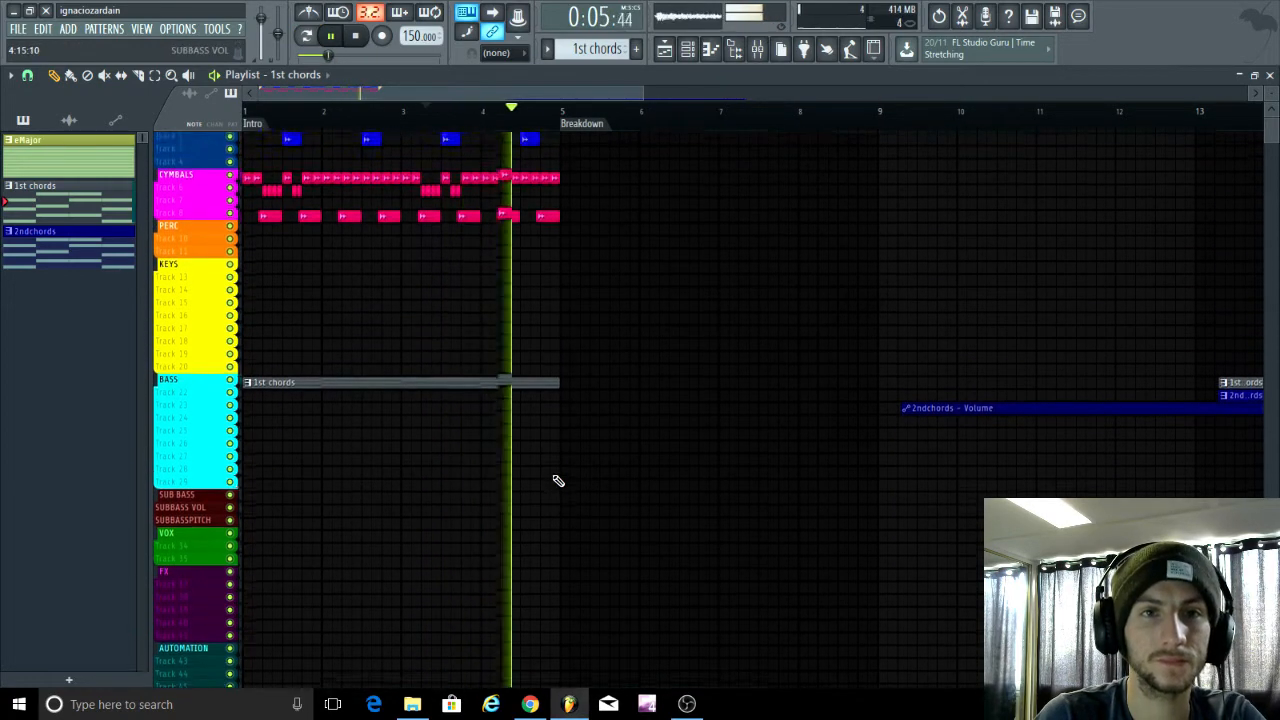
scroll(558, 481, "up", 1)
key("space")
scroll(520, 420, "down", 2)
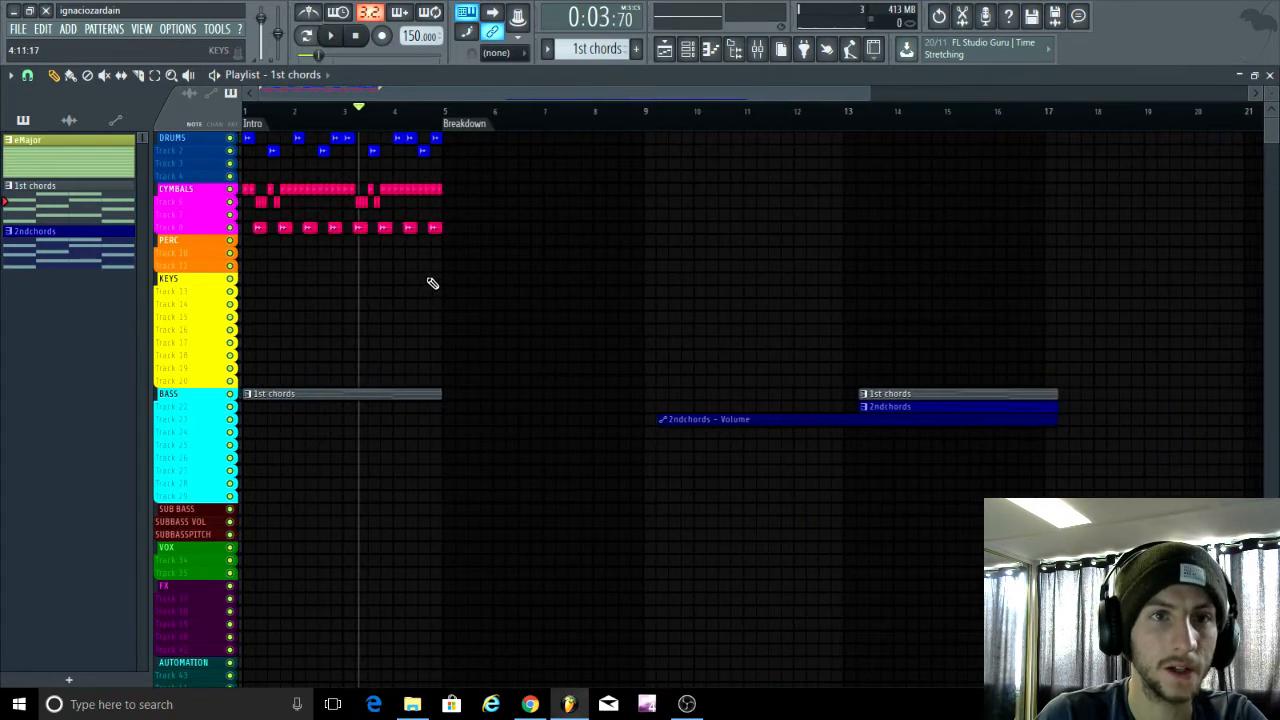
scroll(370, 283, "up", 4)
scroll(540, 290, "down", 2)
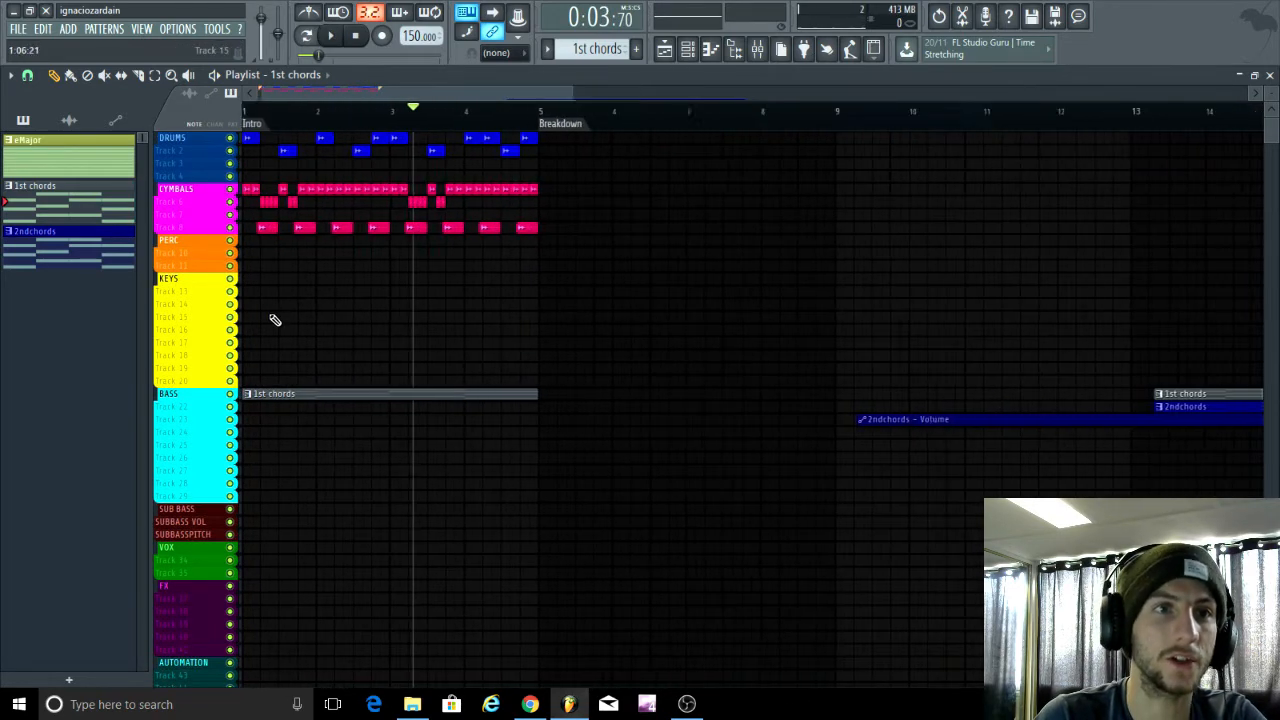
scroll(271, 320, "up", 2)
scroll(411, 337, "down", 2)
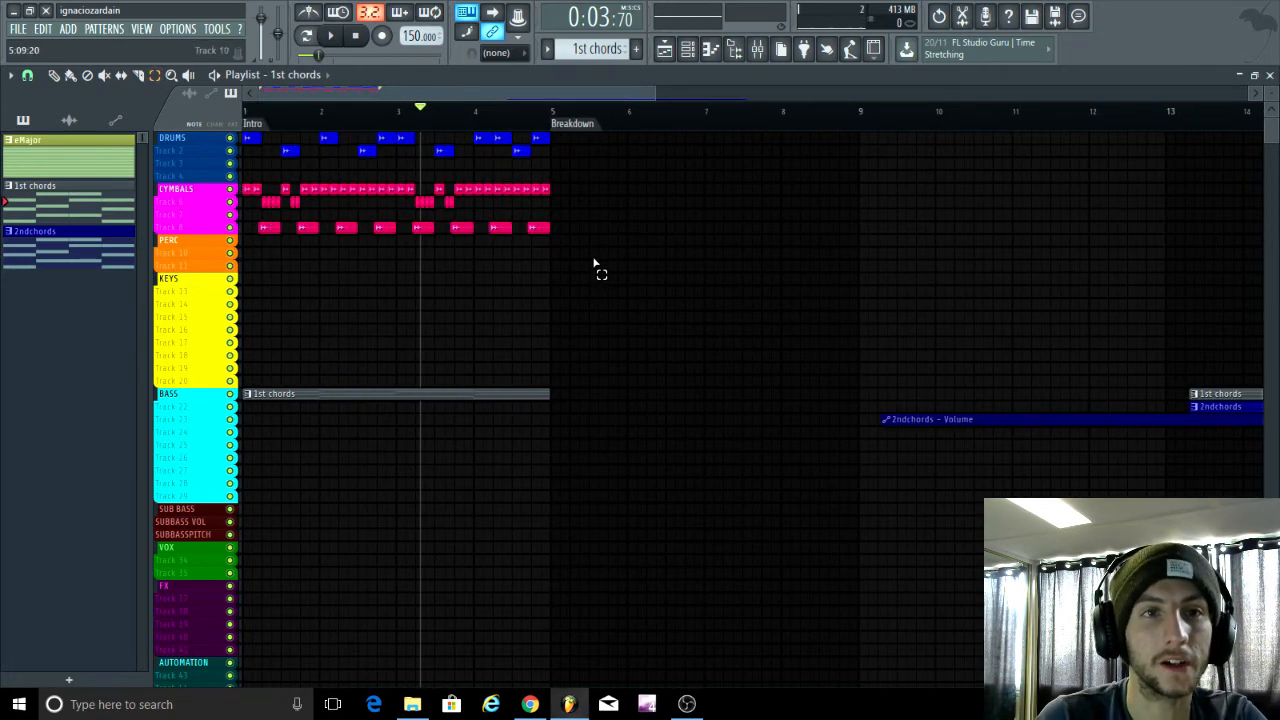
- Duplicate the Intro's drum and cymbal clips into the Breakdown and delete the copied kicks and snares except the first kick
left_click_drag(590, 262, 242, 132)
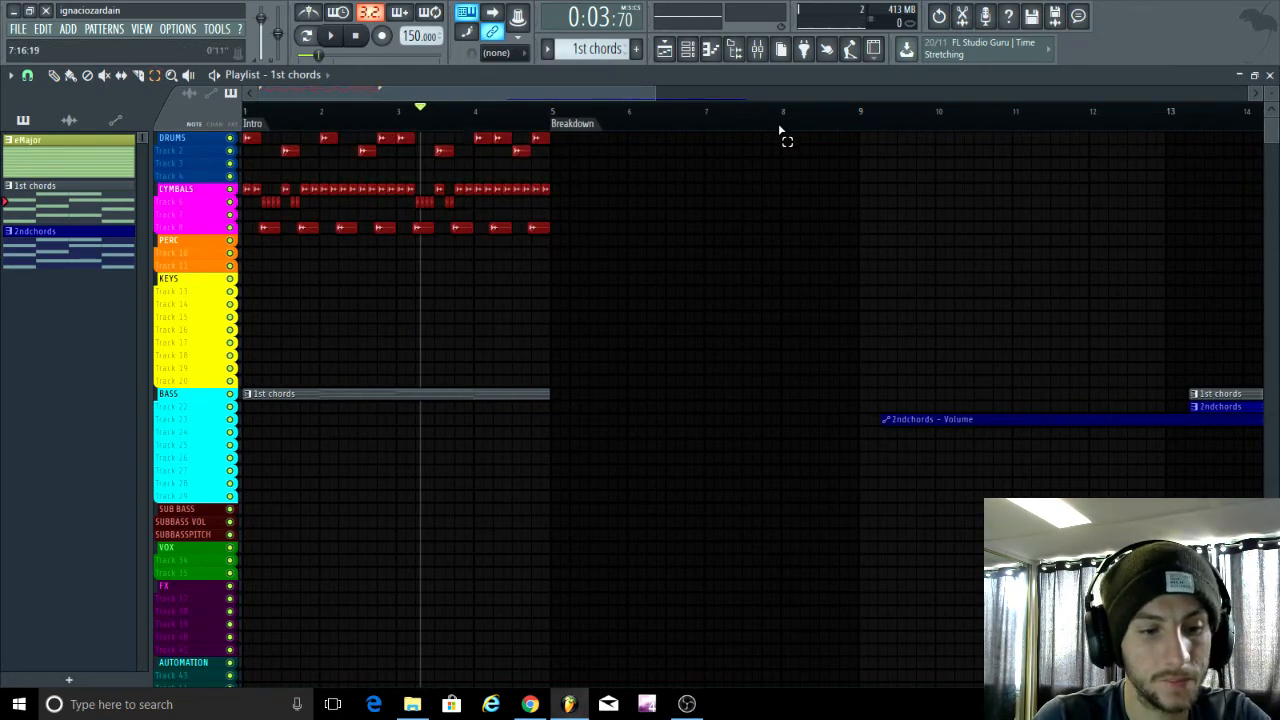
key("ctrl+b")
scroll(577, 250, "up", 1)
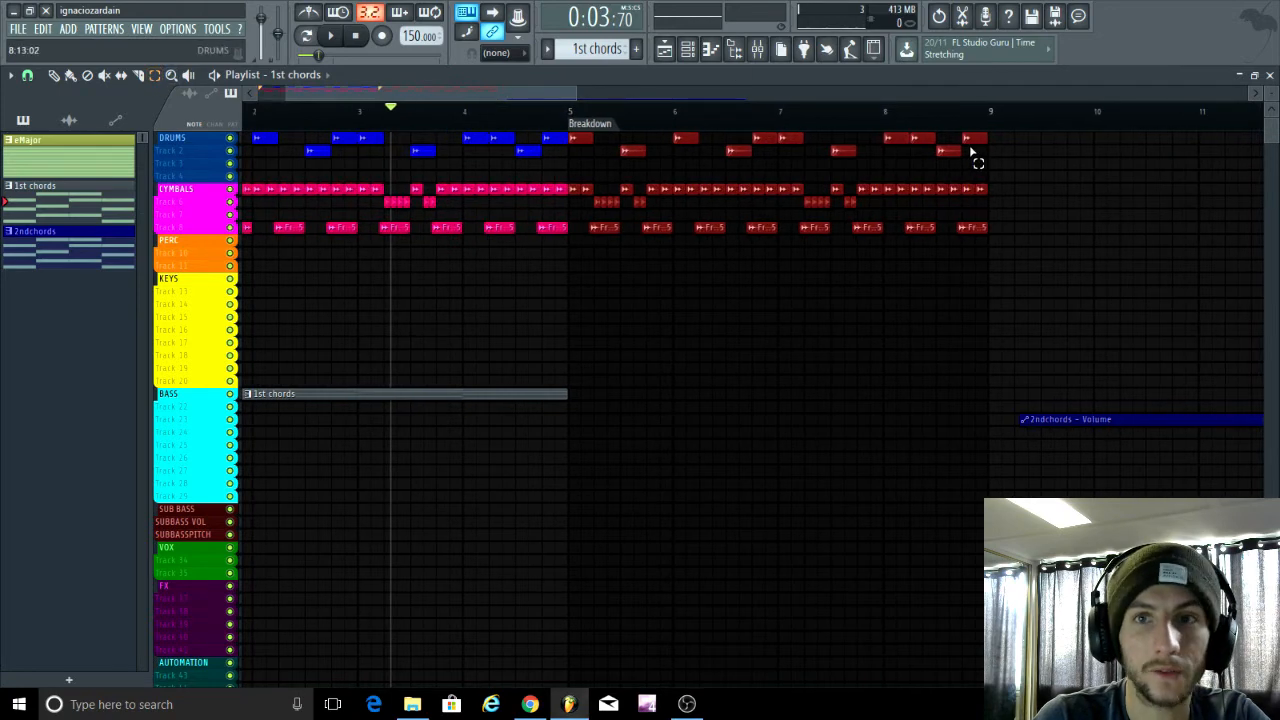
left_click_drag(992, 155, 606, 131)
key("Delete")
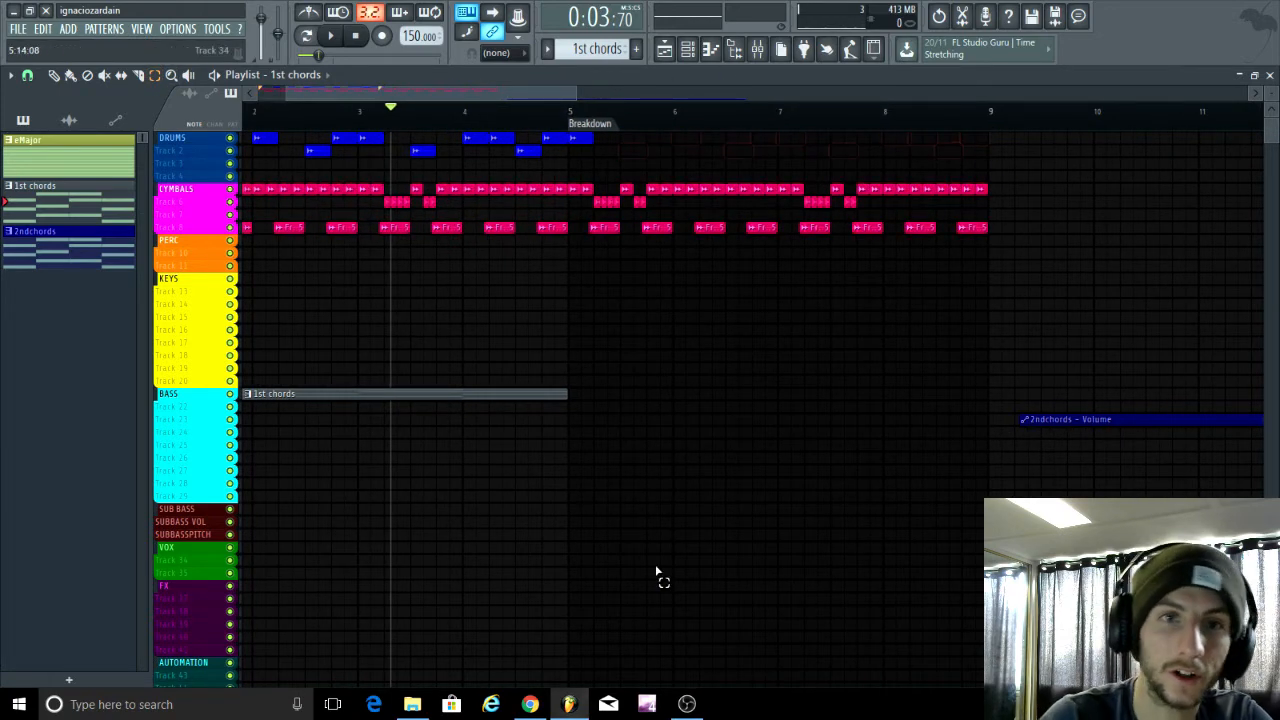
- Place another 1st chords clip on the BASS track at bar 5, directly after the Intro's chord clip
scroll(737, 426, "down", 2)
scroll(433, 420, "up", 3)
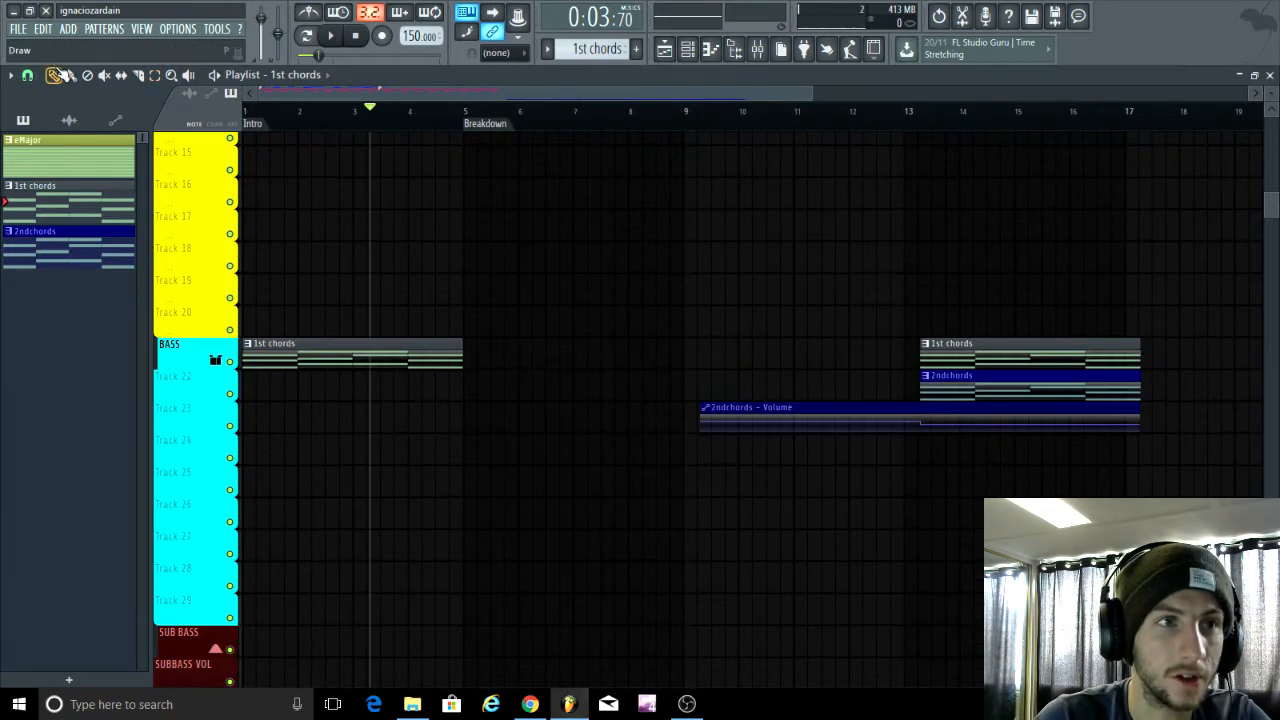
left_click(56, 75)
left_click(472, 355)
scroll(543, 489, "down", 1)
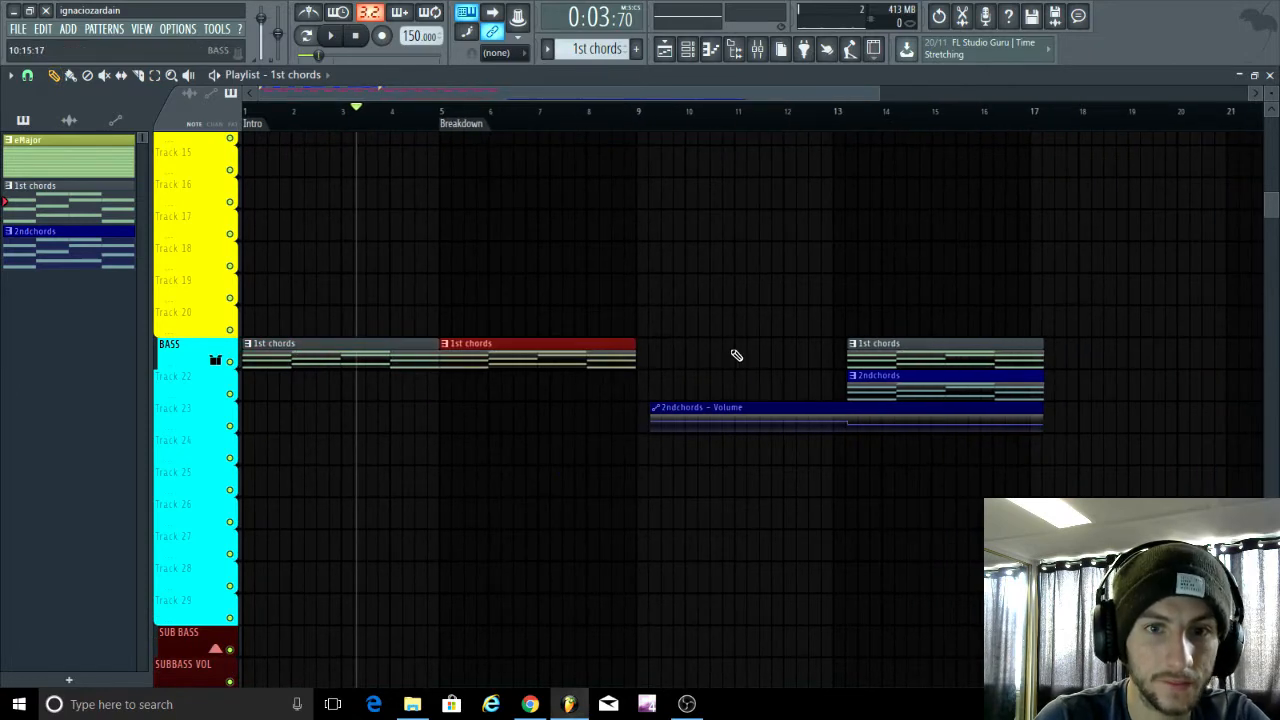
- Delete the old 2ndchords - Volume and bar 13 1st chords clips, and move the 2ndchords clip to bar 5 on Track 22
right_click(748, 420)
right_click(869, 347)
left_click_drag(867, 387, 451, 397)
scroll(451, 397, "up", 5)
left_click_drag(661, 394, 706, 397)
scroll(650, 397, "down", 3)
- Raise the volume of the 2ndchords mixer track to 94% (-1.3 dB) and return to the playlist
left_click(759, 52)
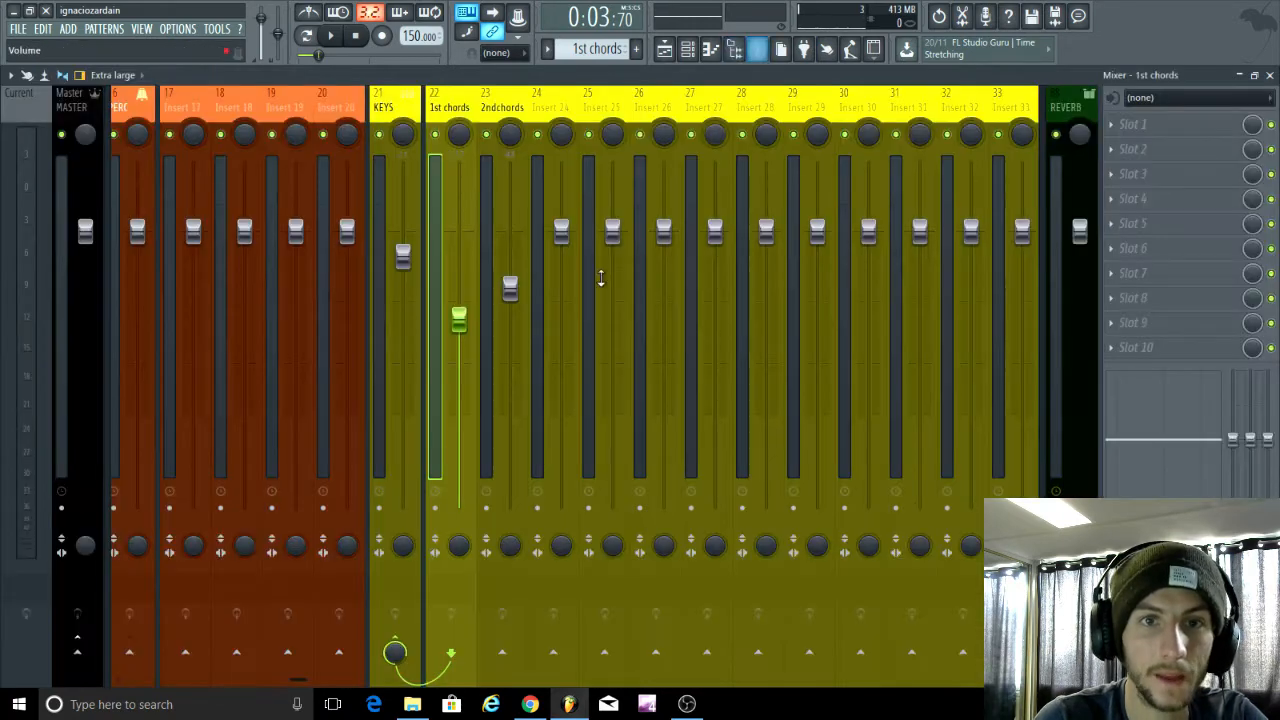
left_click_drag(510, 285, 510, 248)
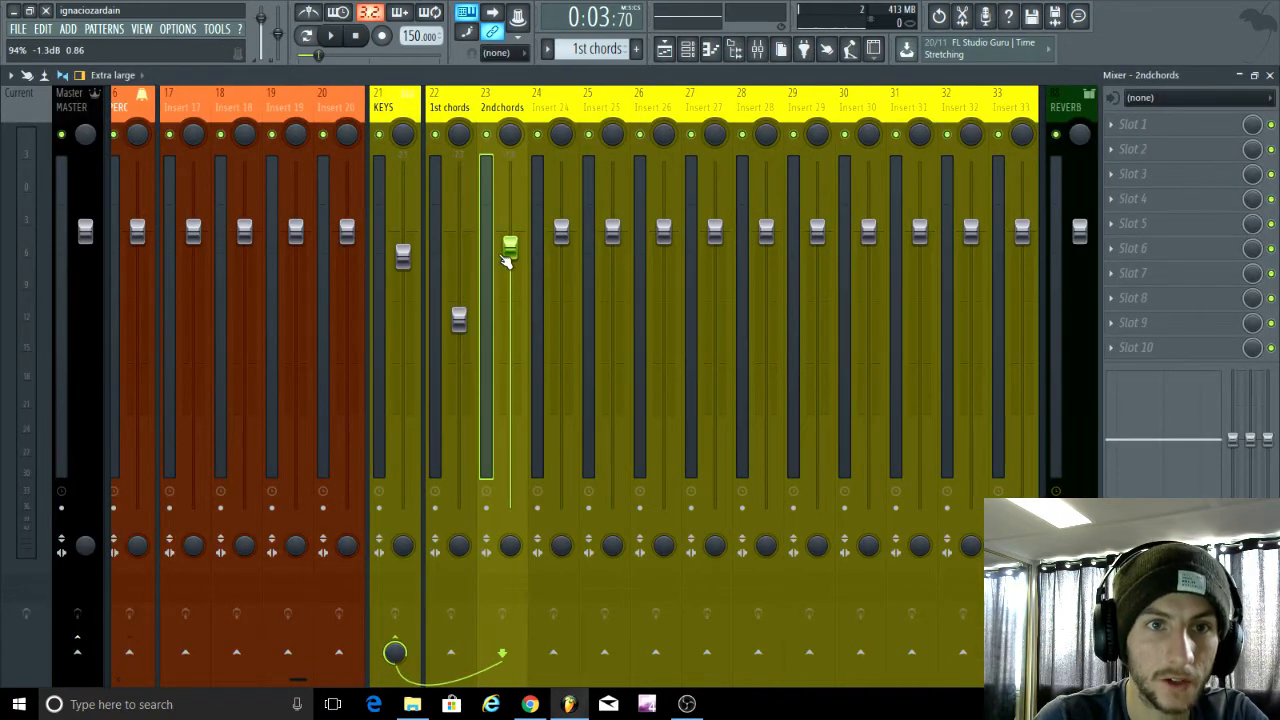
left_click(1270, 75)
- Select the Breakdown from bar 5 to bar 9 across all tracks and play it
scroll(685, 140, "down", 2)
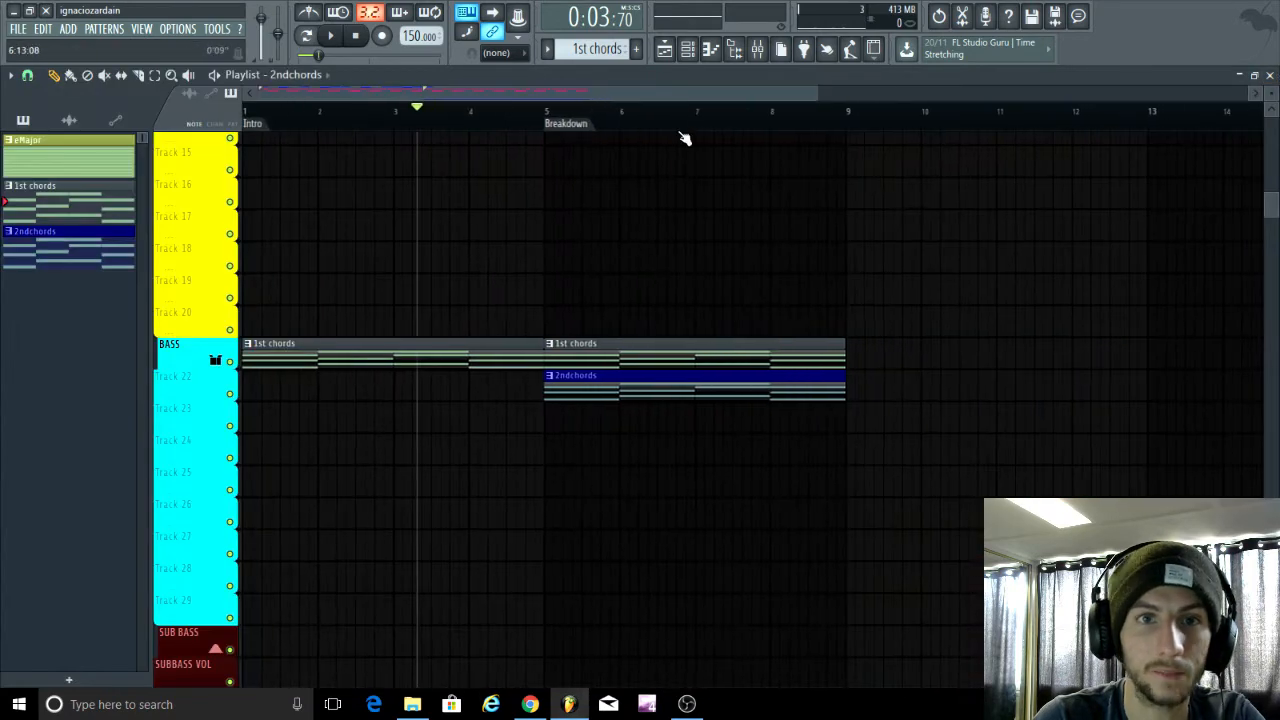
scroll(683, 150, "down", 3)
scroll(685, 166, "up", 2)
scroll(486, 143, "up", 3)
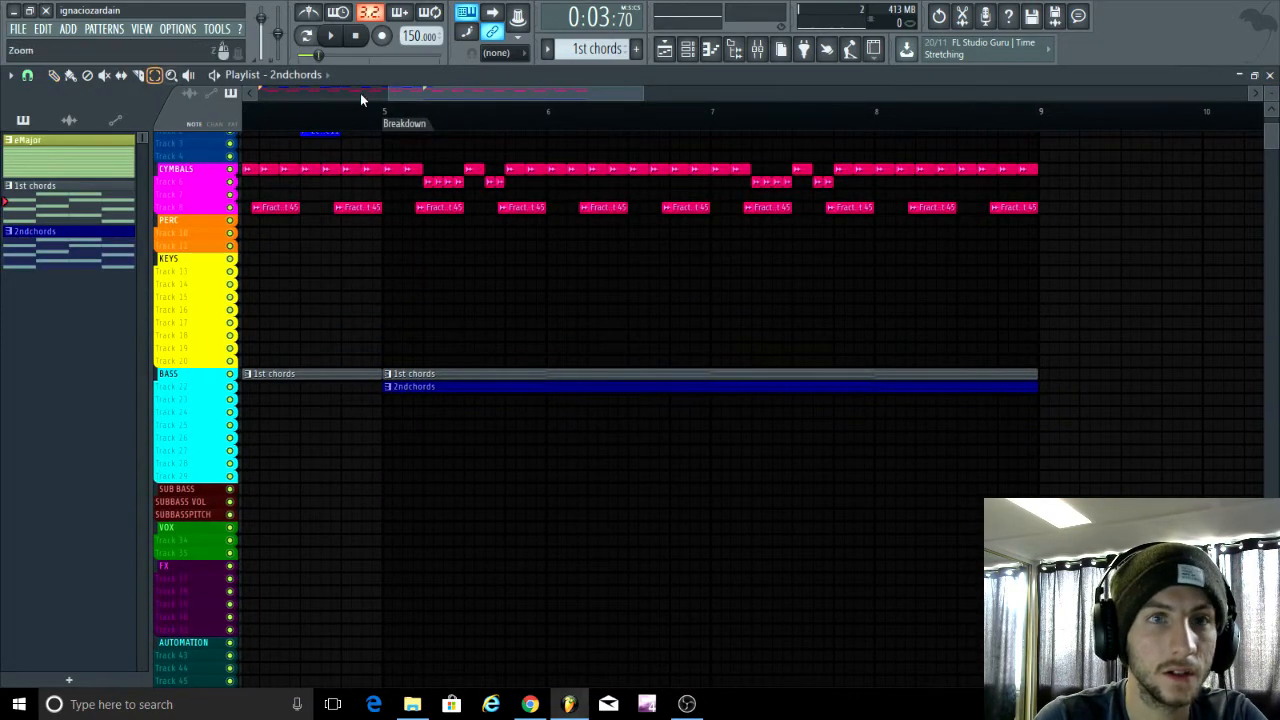
scroll(1020, 156, "up", 1)
left_click_drag(1040, 130, 383, 266)
key("space")
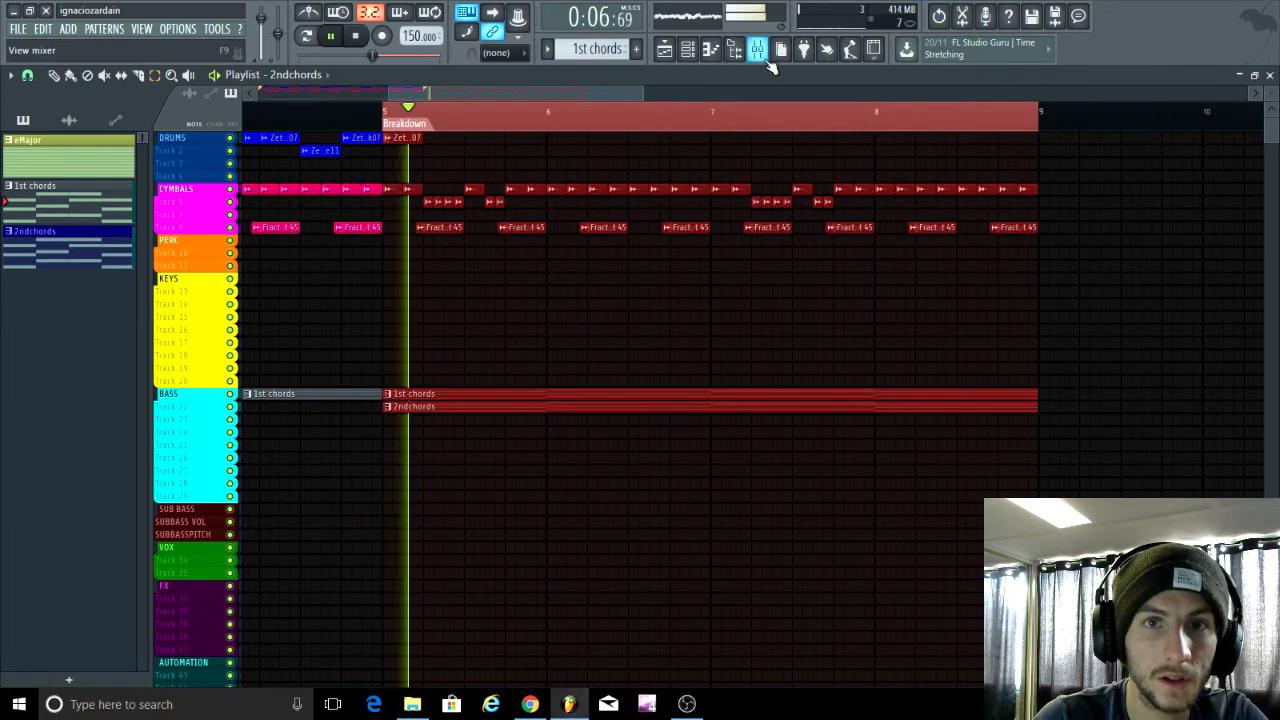
- Lower the 2ndchords mixer track's volume by ear while the Breakdown plays, to about the level of the 1st chords fader
key("F9")
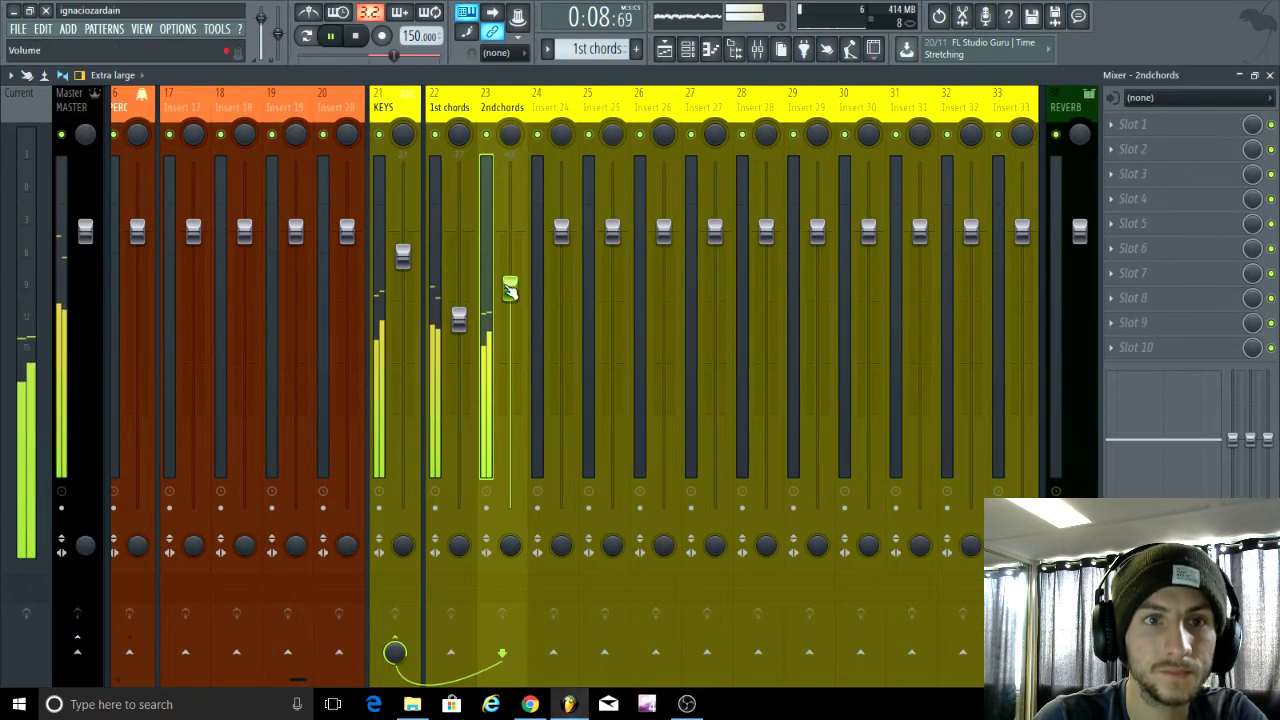
left_click_drag(510, 288, 510, 294)
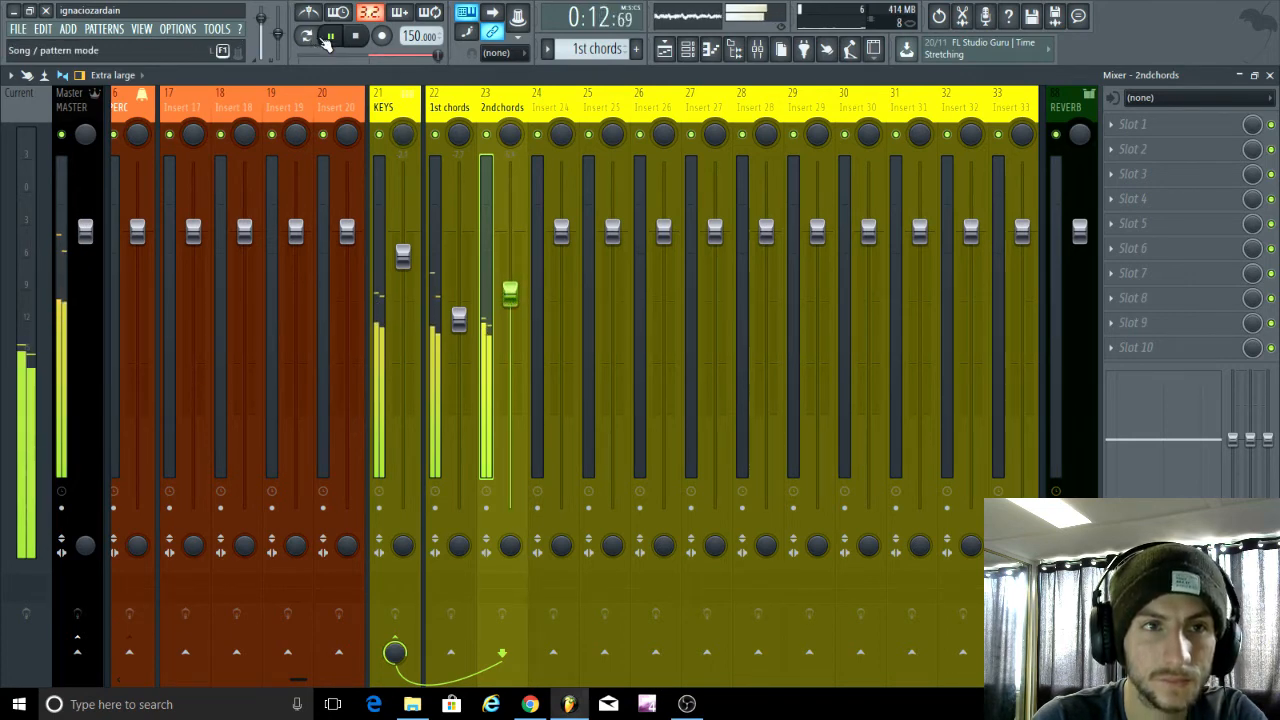
left_click_drag(510, 294, 510, 325)
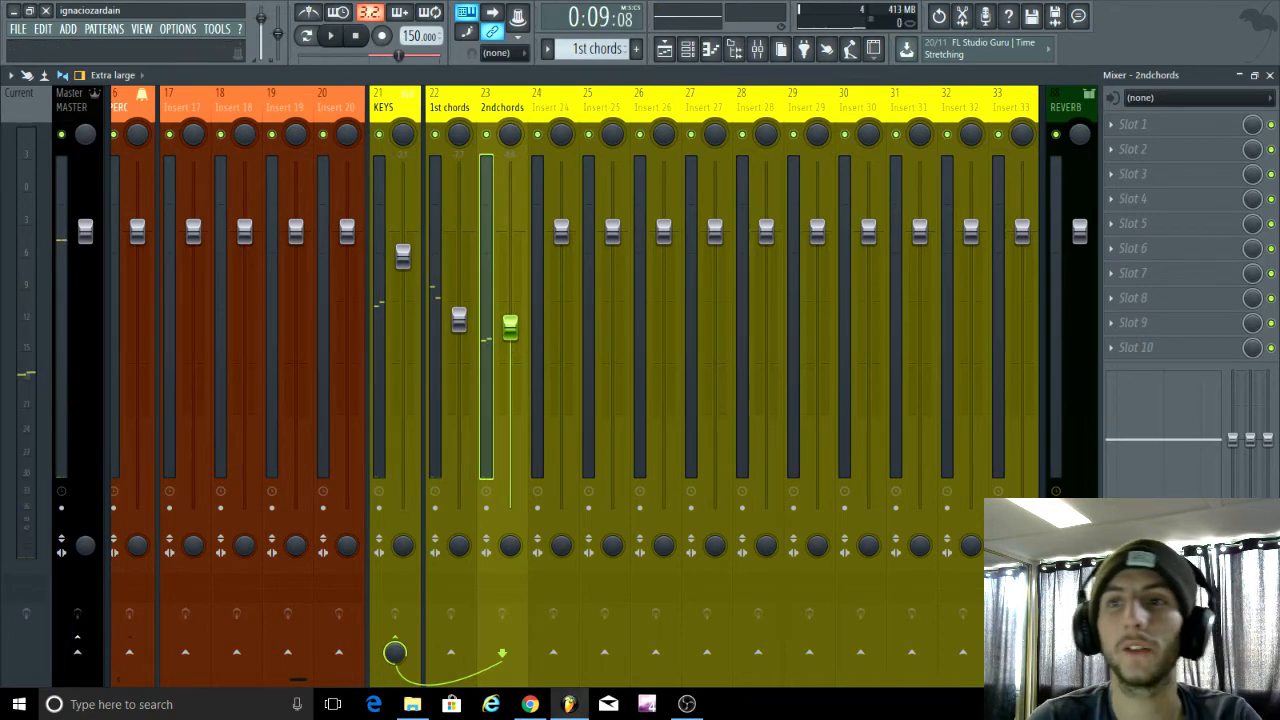
left_click(1269, 75)
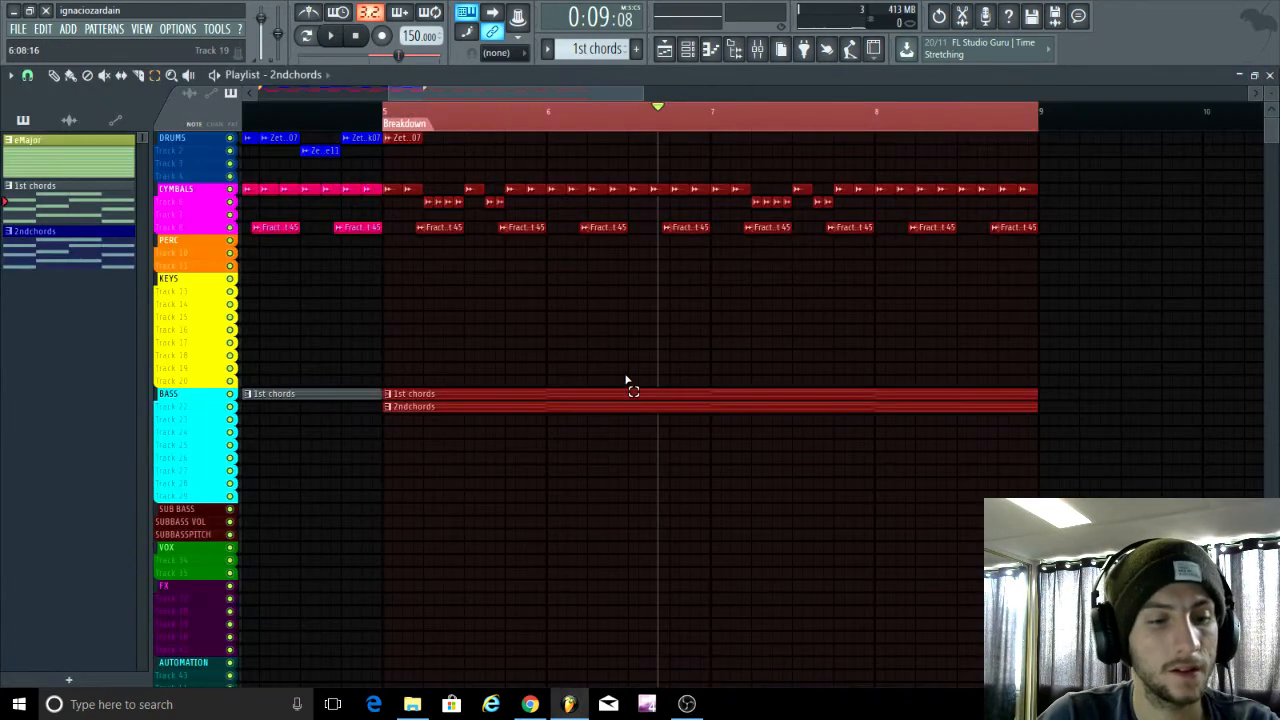
key("alt+F8")
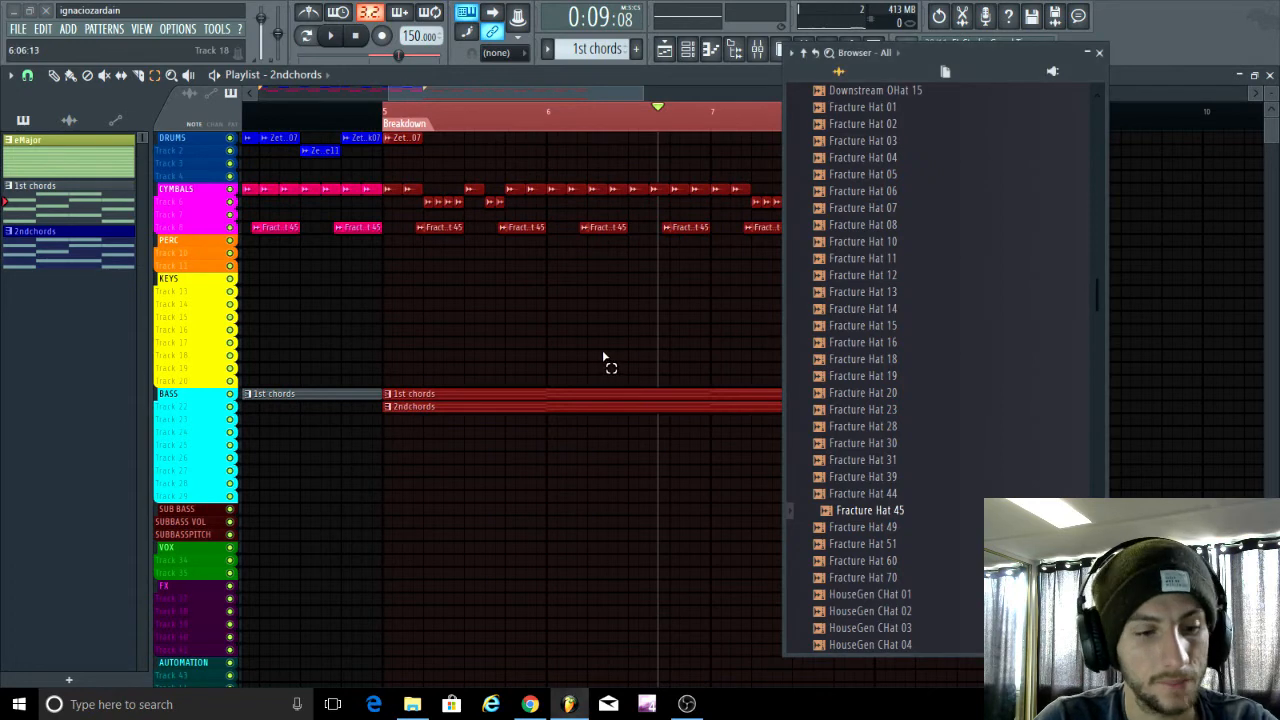
left_click(1099, 52)
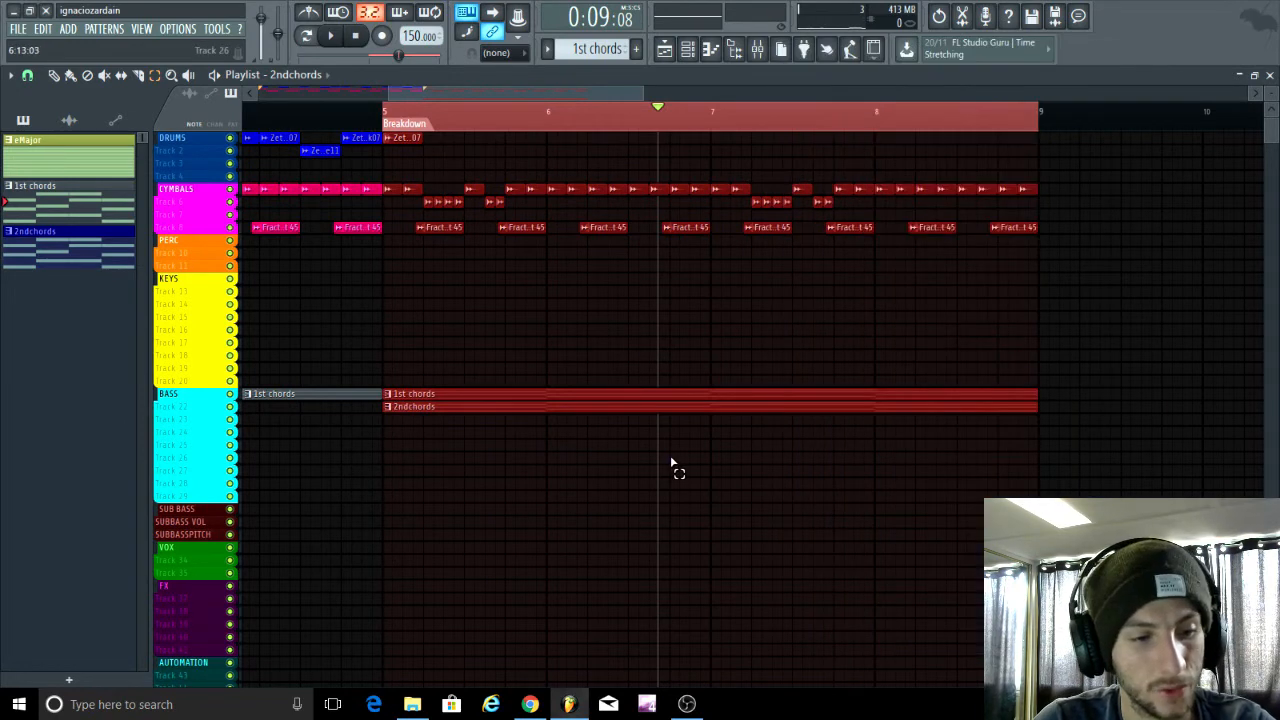
- Clear the Breakdown selection and play the song from around bar 2 to hear the Intro lead into the Breakdown
left_click(708, 385)
scroll(694, 366, "down", 5)
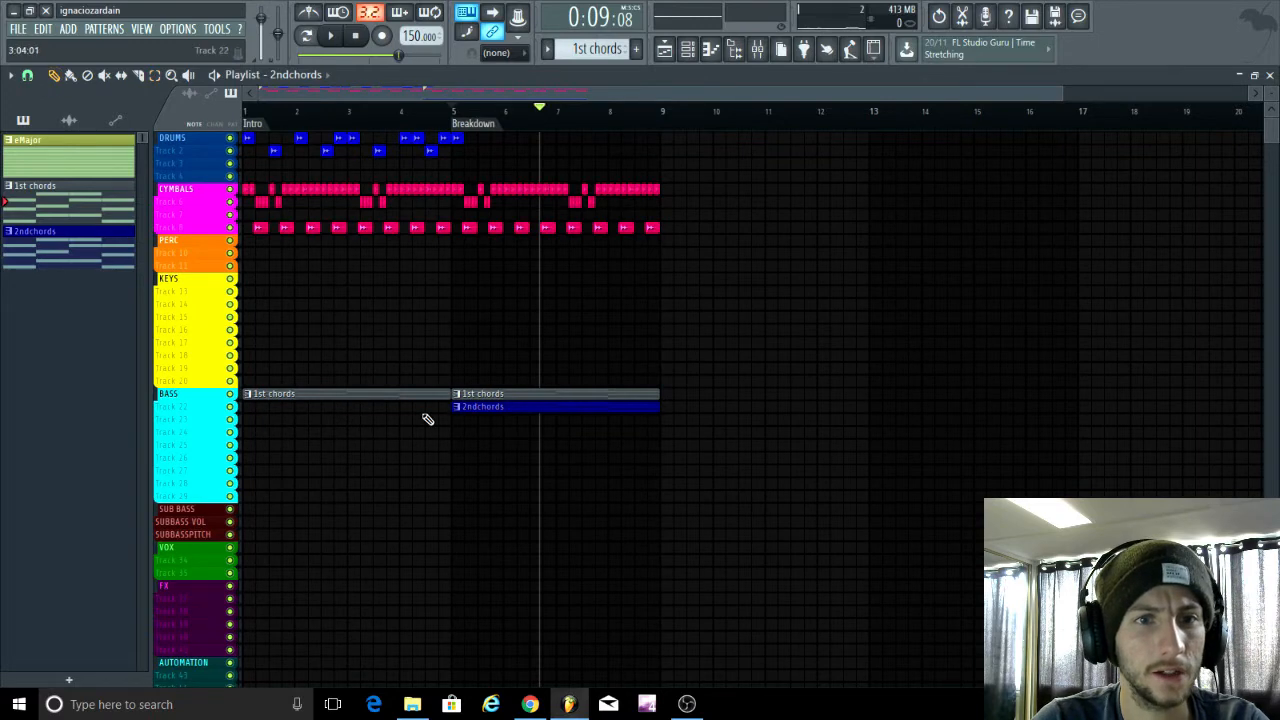
scroll(545, 395, "up", 2)
scroll(410, 224, "down", 2)
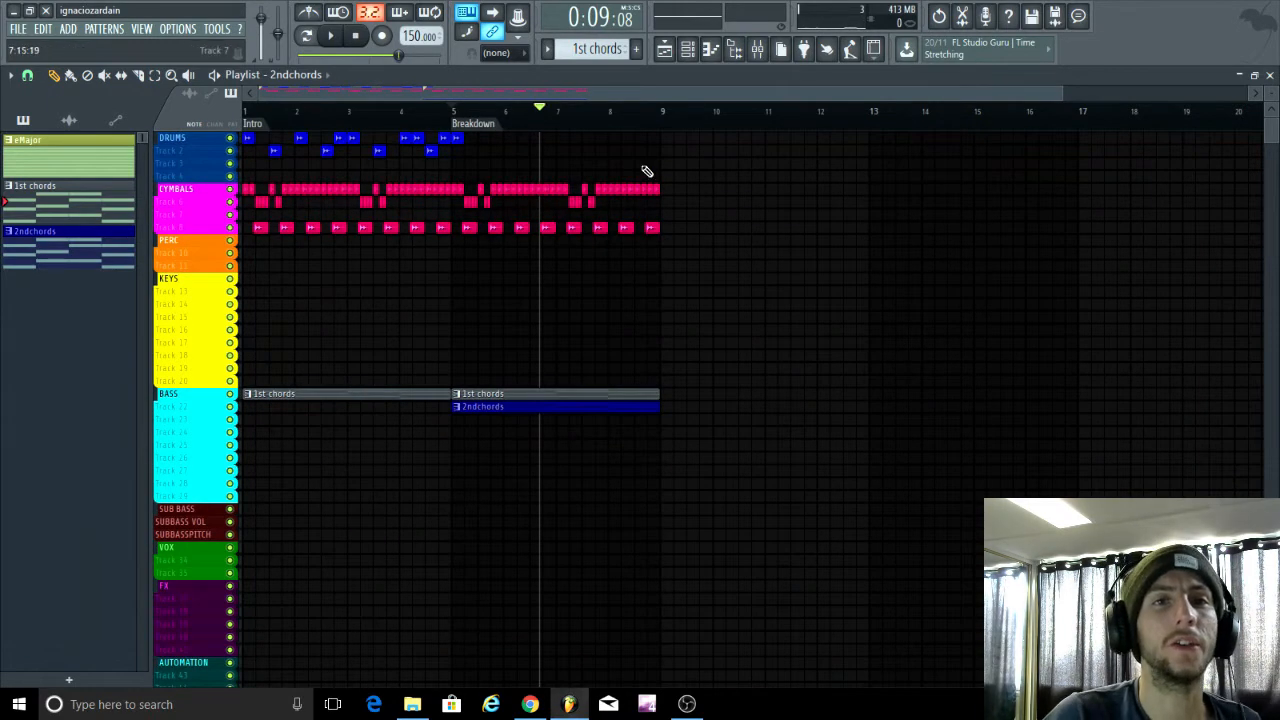
left_click(307, 123)
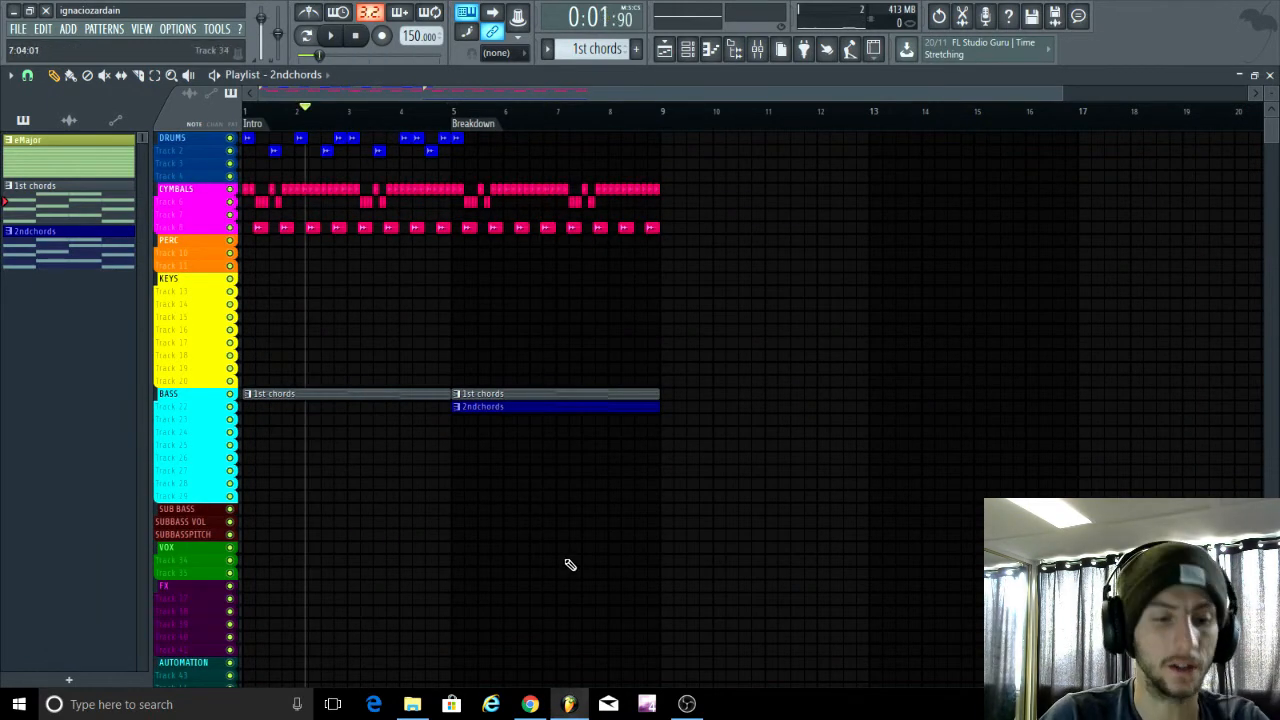
key("space")
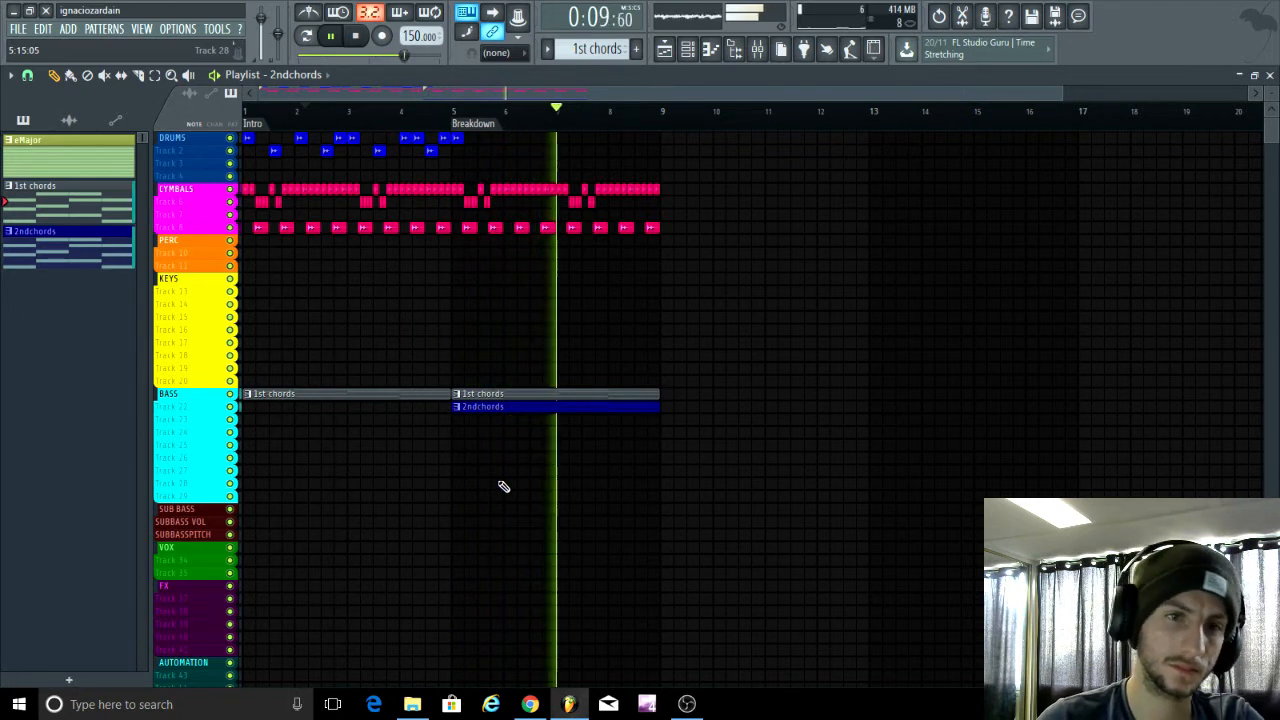
key("space")
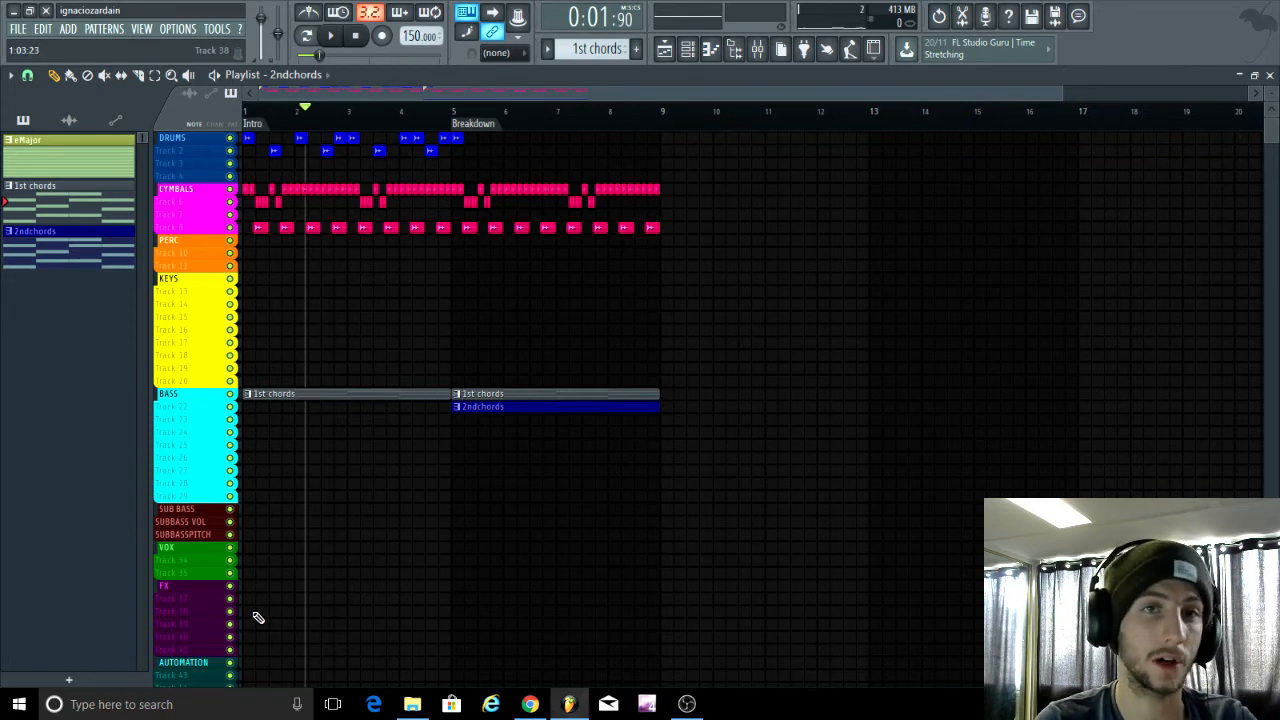
scroll(374, 608, "up", 3)
scroll(494, 557, "up", 3)
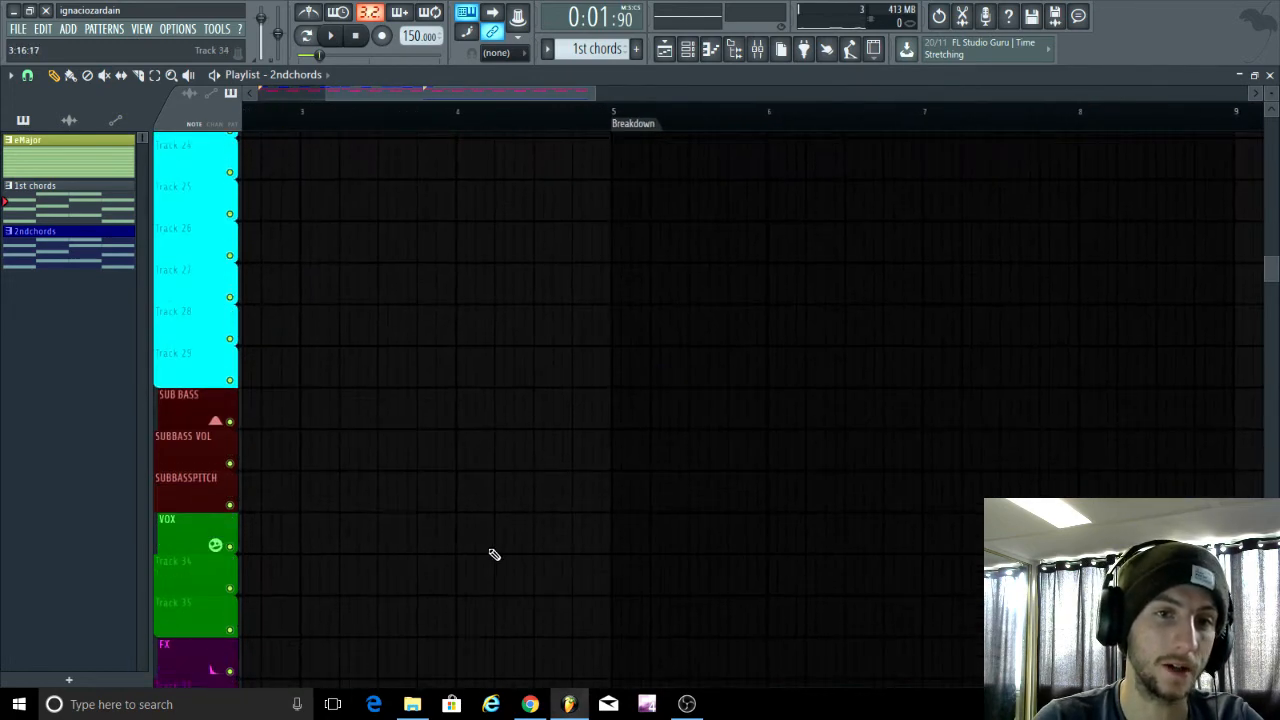
scroll(610, 520, "up", 3)
scroll(560, 530, "down", 1)
scroll(389, 546, "down", 1)
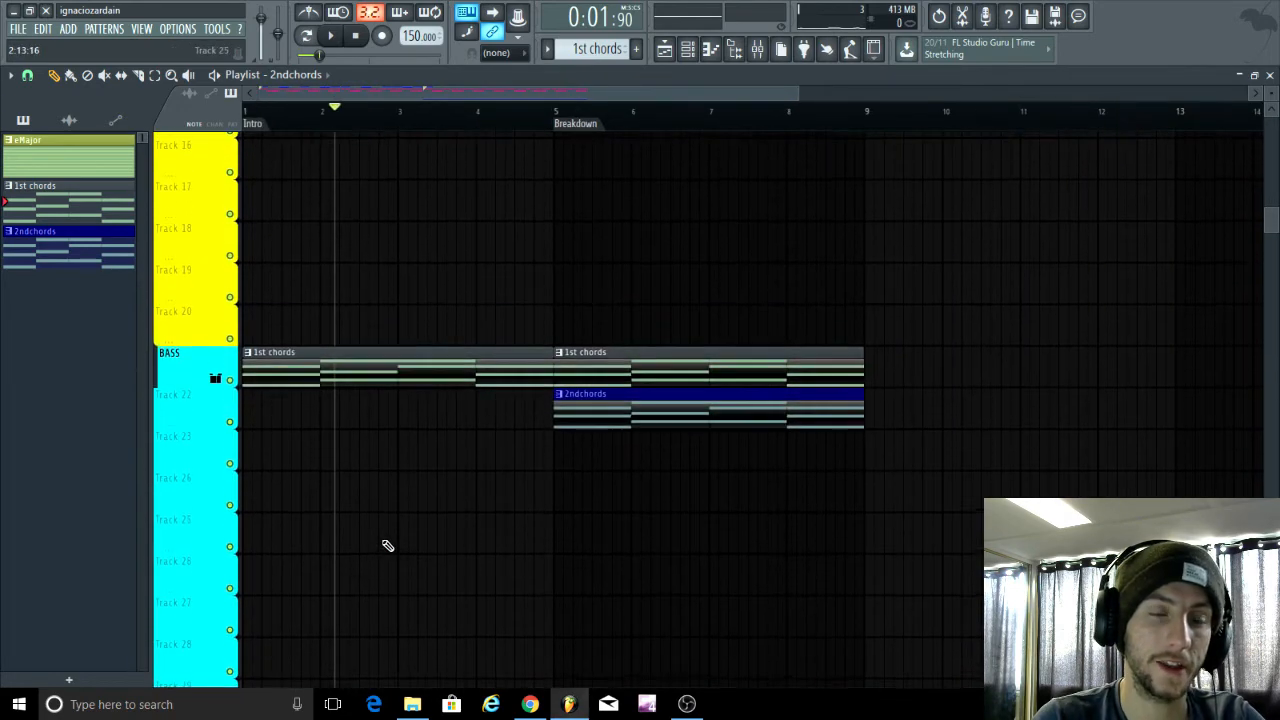
scroll(389, 546, "down", 1)
scroll(380, 547, "down", 1)
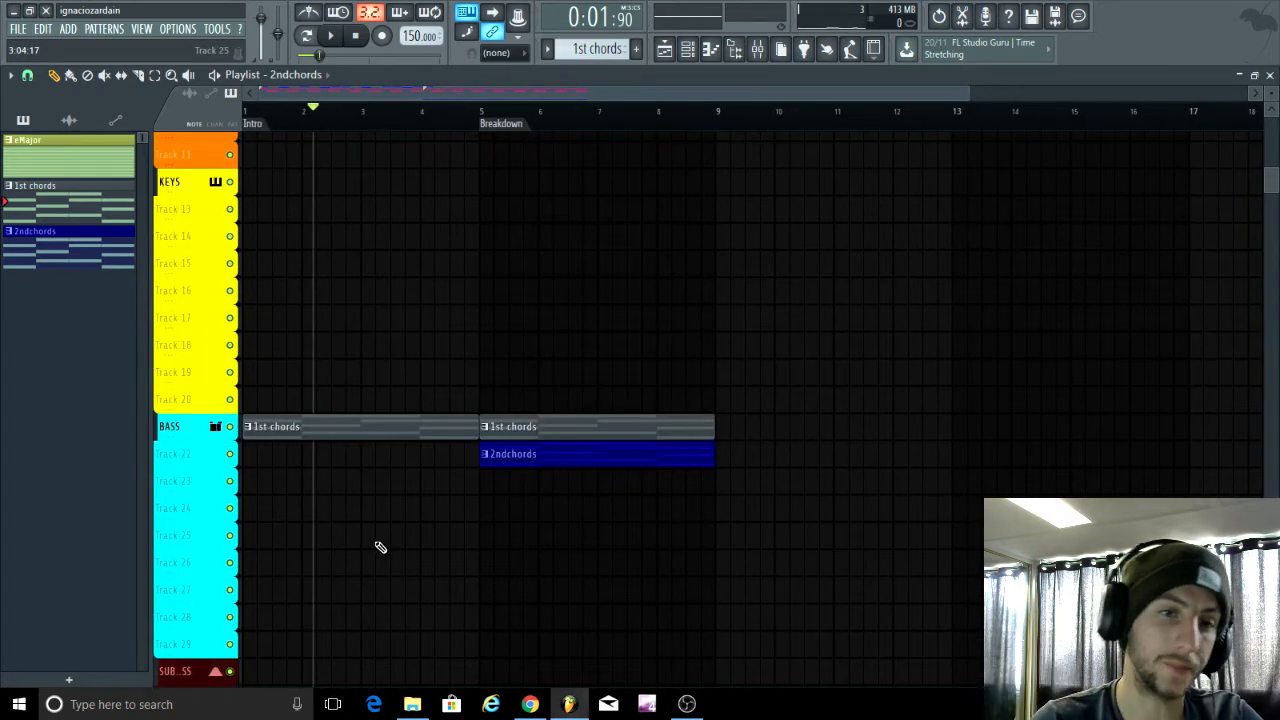
- Duplicate the 2ndchords clip, try the copy at bar 1 beneath the Intro's 1st chords, and delete that copy
left_click(520, 457)
key("ctrl+b")
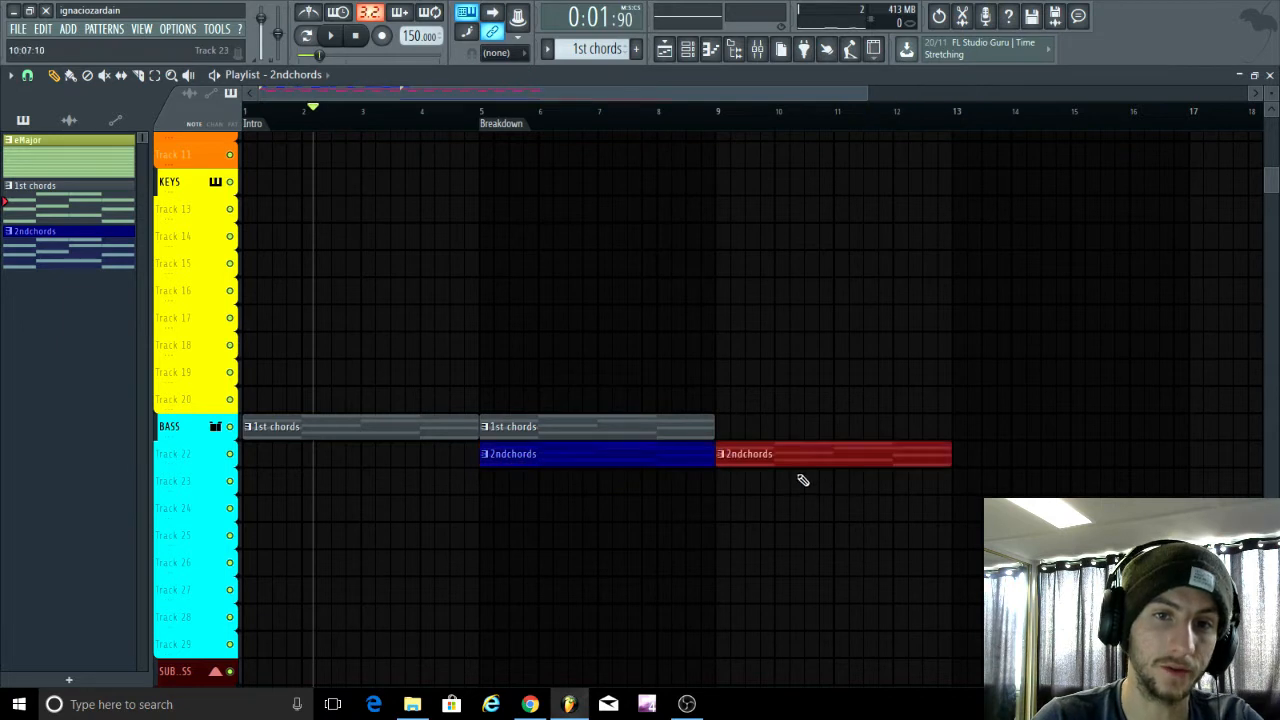
left_click_drag(803, 476, 275, 472)
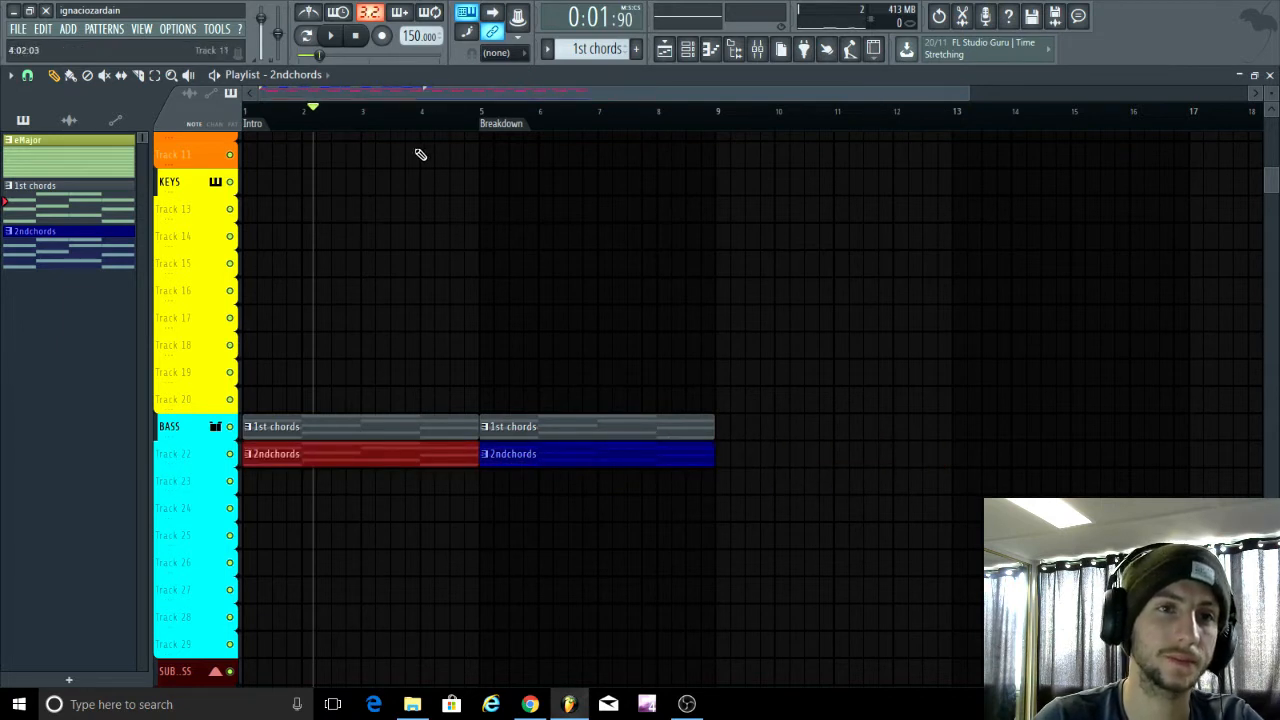
scroll(385, 228, "up", 4)
scroll(362, 390, "down", 3)
right_click(354, 539)
right_click(339, 492)
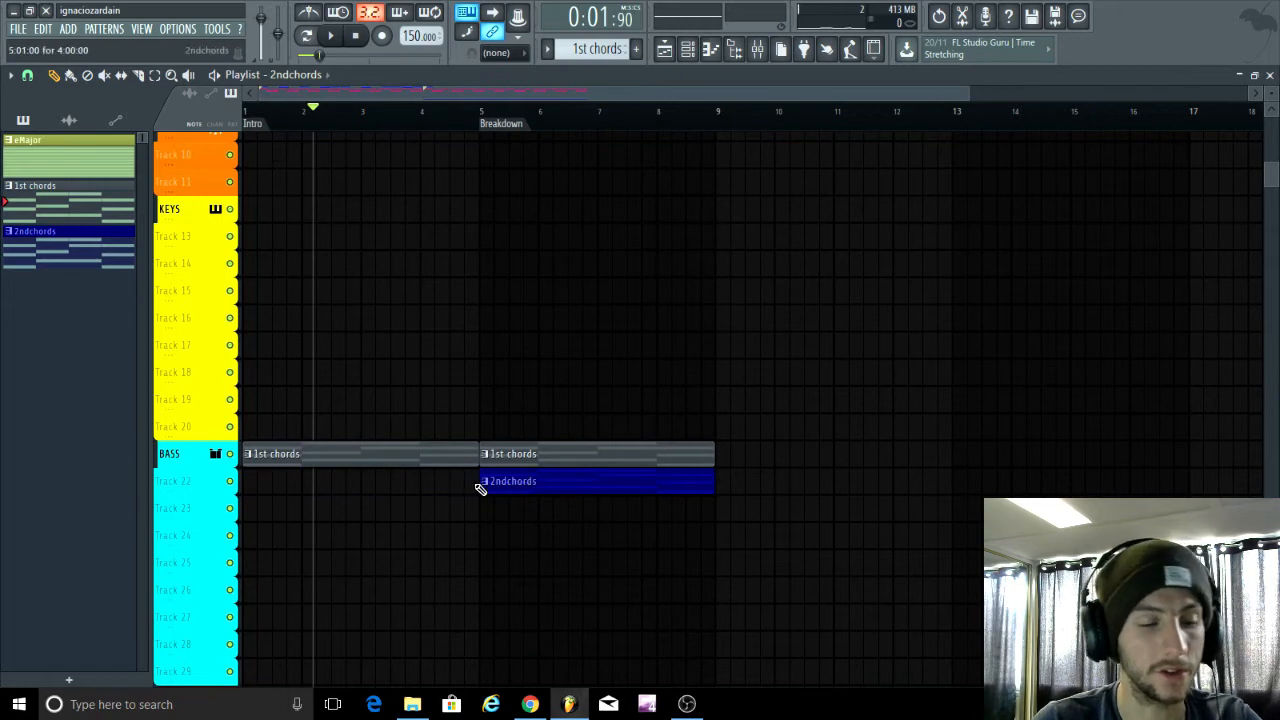
- Open the mixer and bring up the options for the 2ndchords track's volume fader
scroll(470, 487, "down", 2)
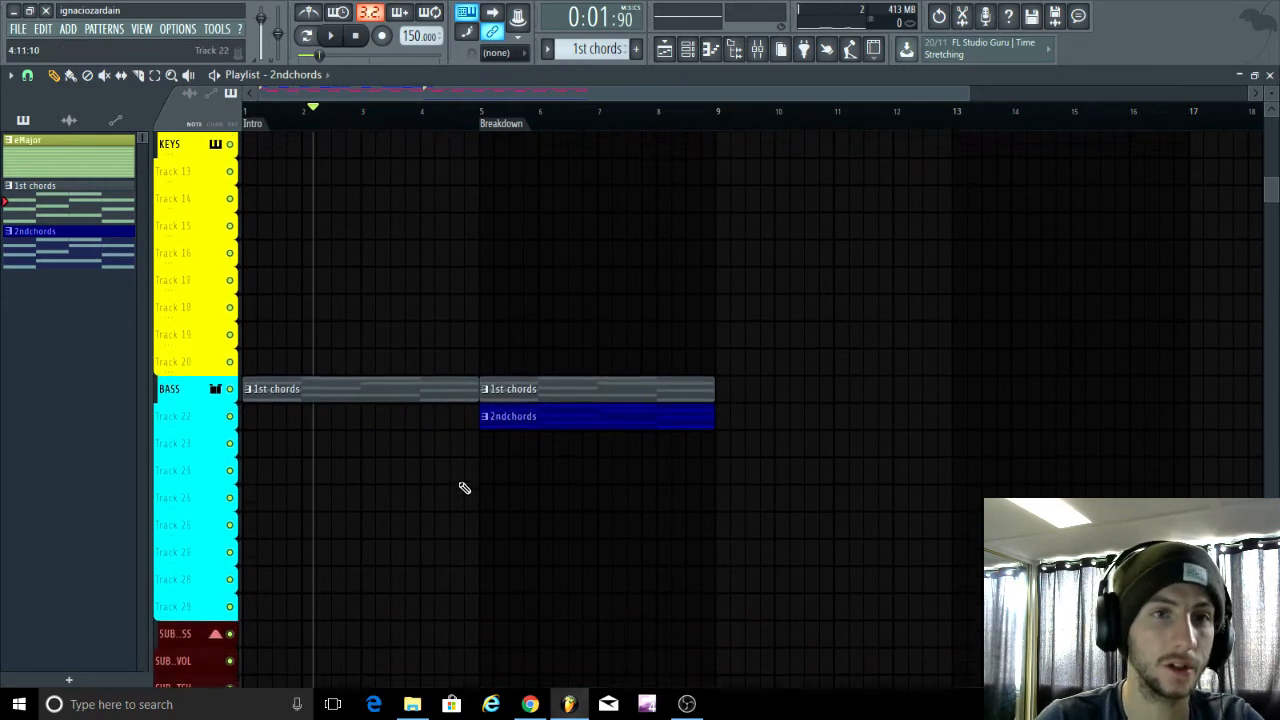
left_click(758, 52)
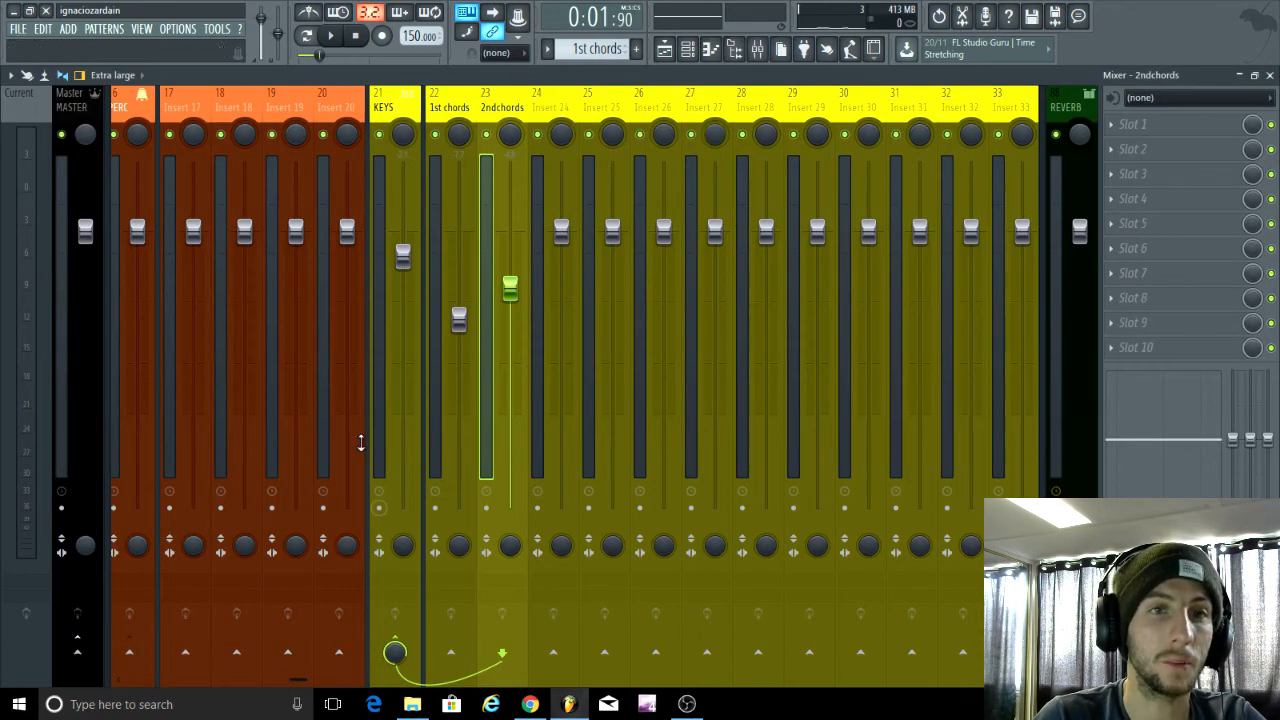
right_click(512, 300)
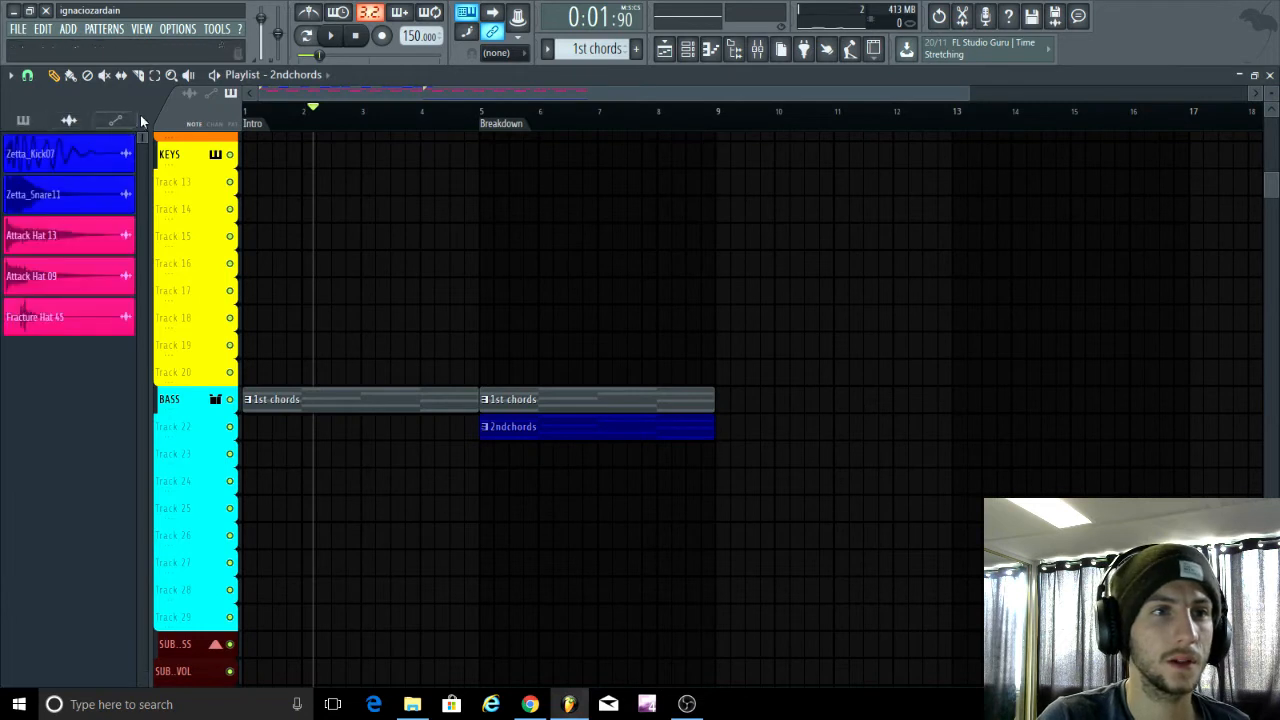
- Place the existing 2ndchords - Volume automation clip on Track 23, starting at bar 1
mouse_move(118, 123)
left_click_drag(35, 145, 237, 391)
scroll(459, 488, "up", 2)
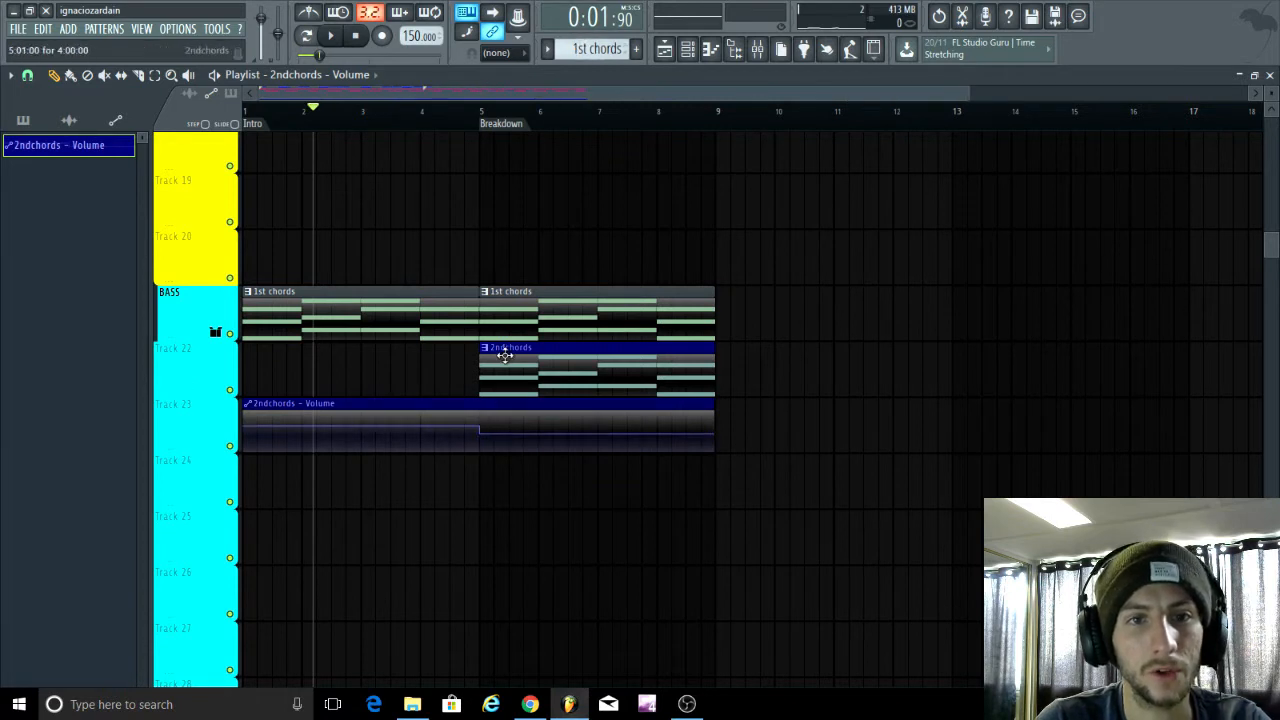
- Open the name and color settings of the 2ndchords - Volume automation clip and keep its existing name
left_click(249, 410)
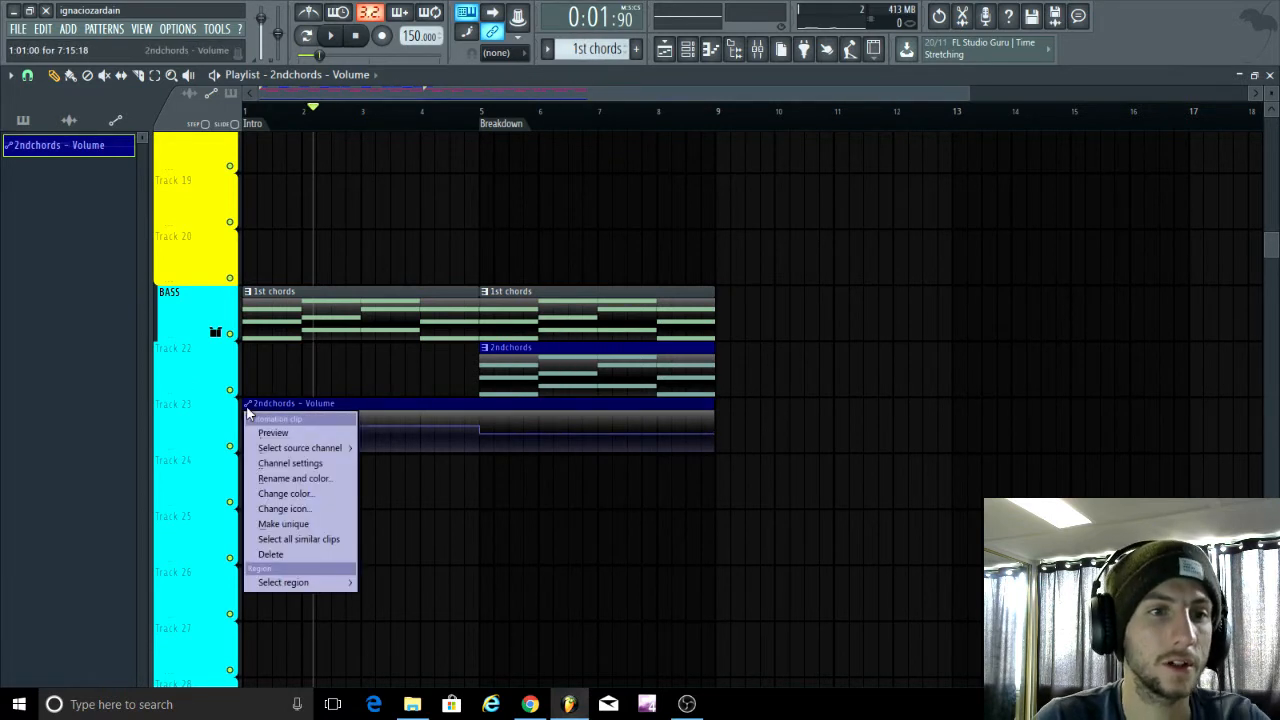
left_click(290, 479)
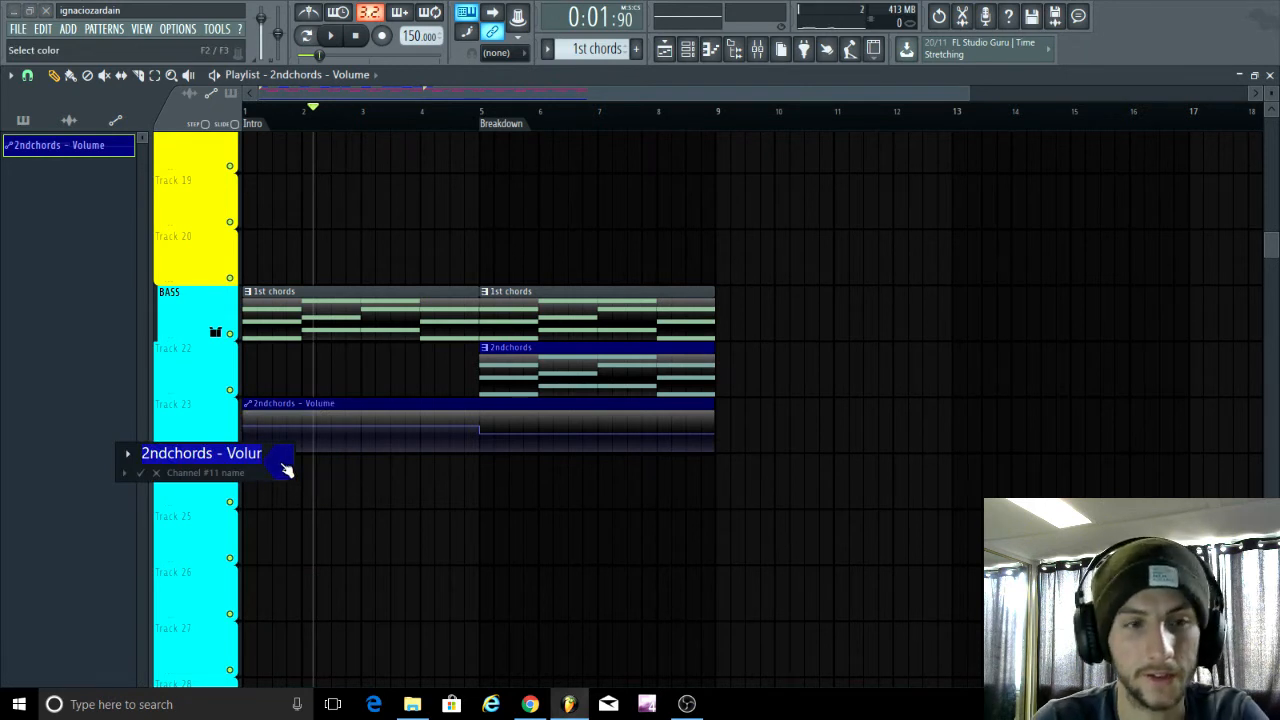
key("Return")
scroll(683, 371, "down", 3)
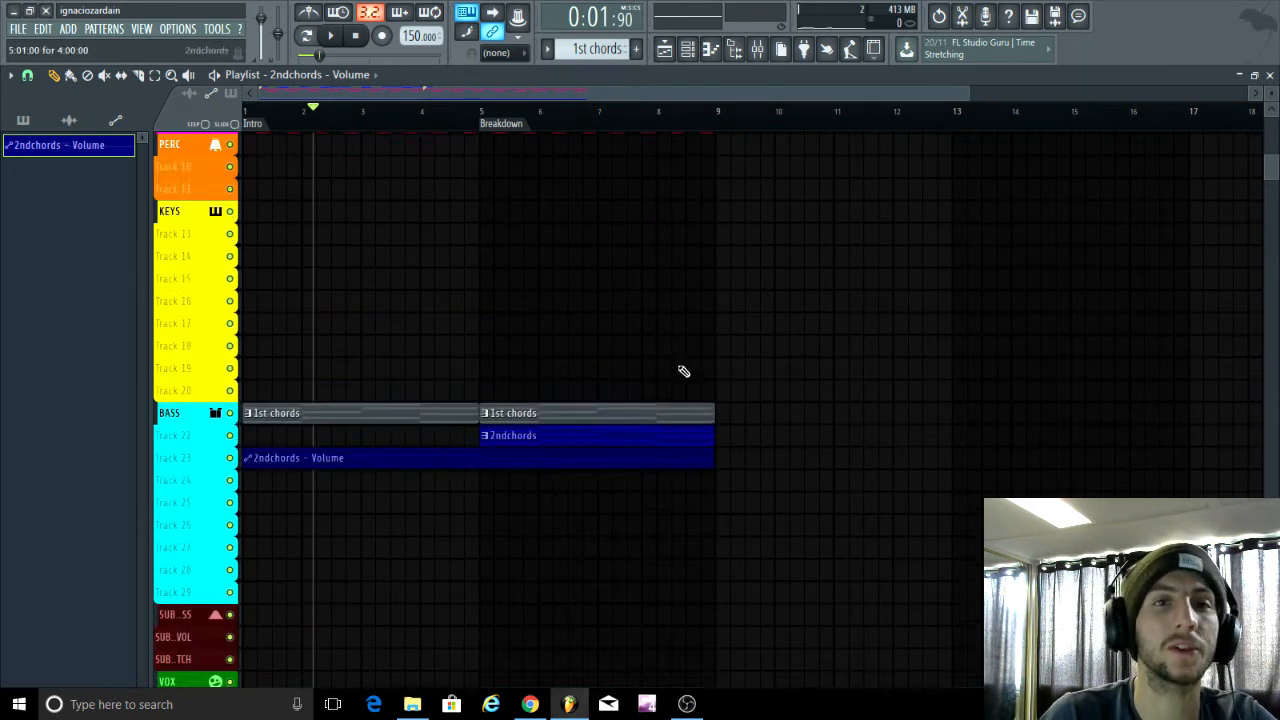
scroll(451, 548, "up", 3)
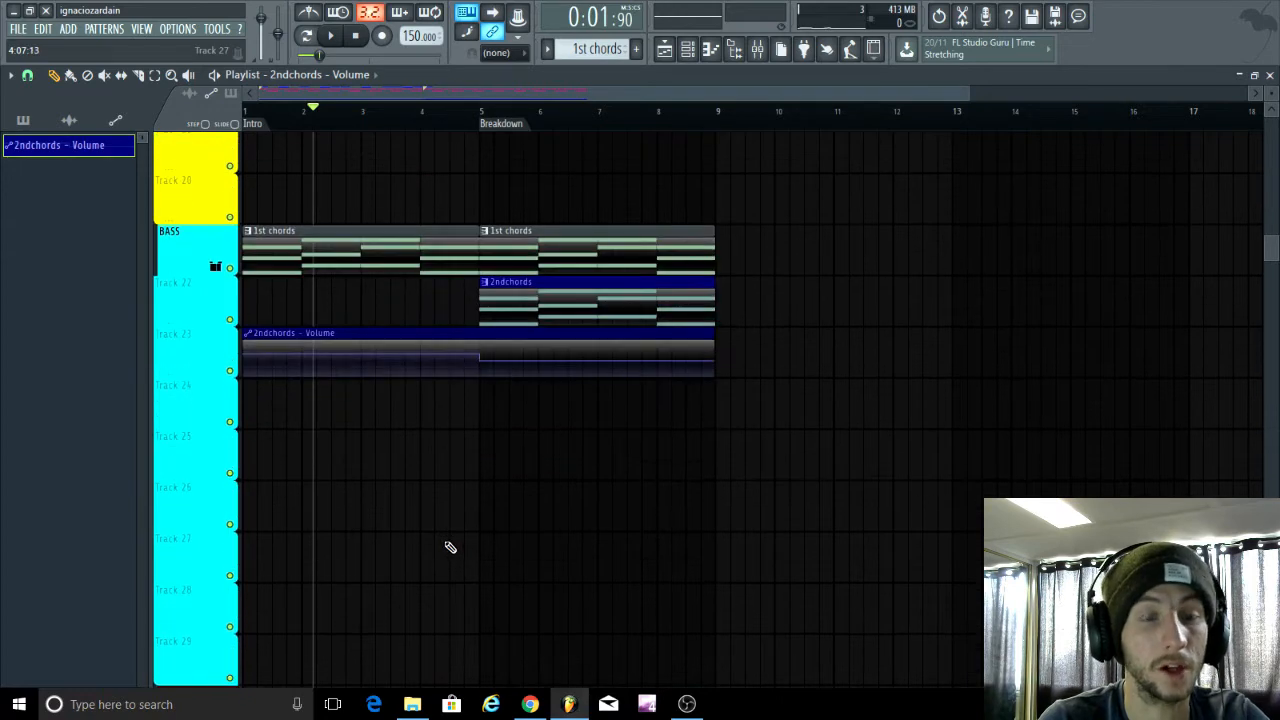
- Delete the lower bar 5 point and the bar 9 end point from the 2ndchords - Volume automation clip
scroll(302, 466, "up", 3)
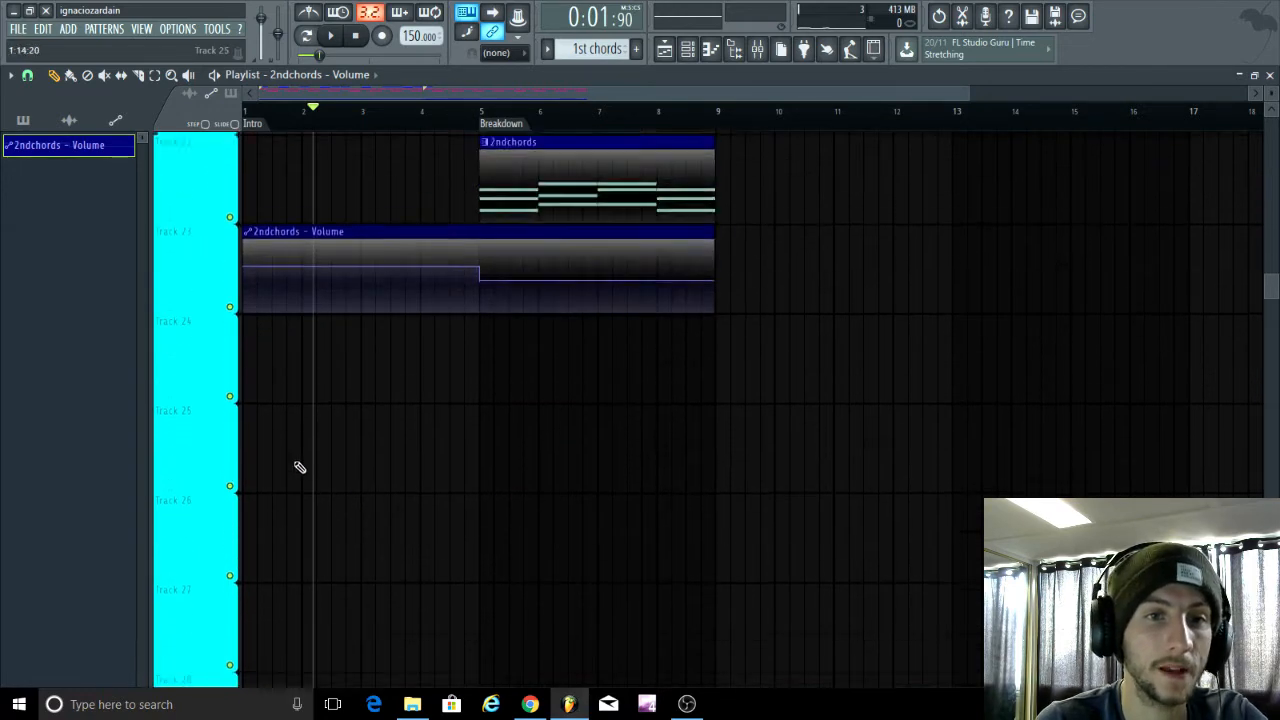
scroll(236, 416, "up", 3)
scroll(834, 318, "down", 2)
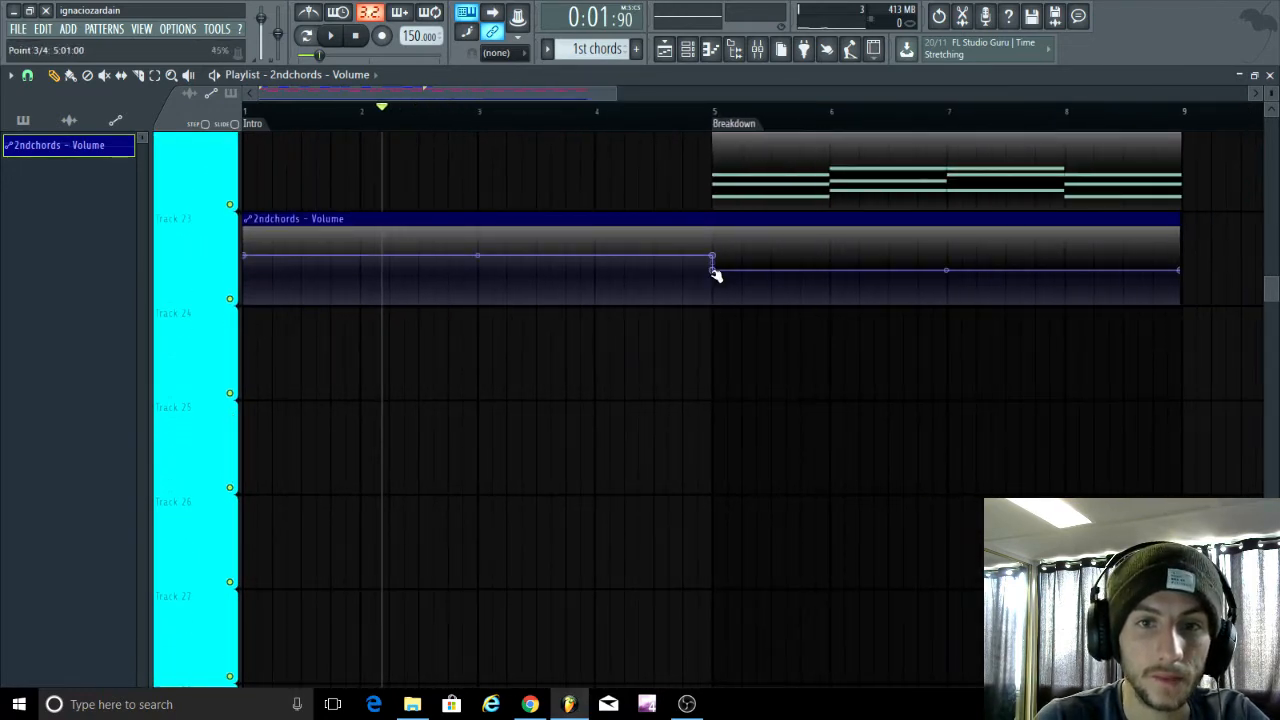
right_click(714, 270)
left_click(740, 294)
right_click(1173, 272)
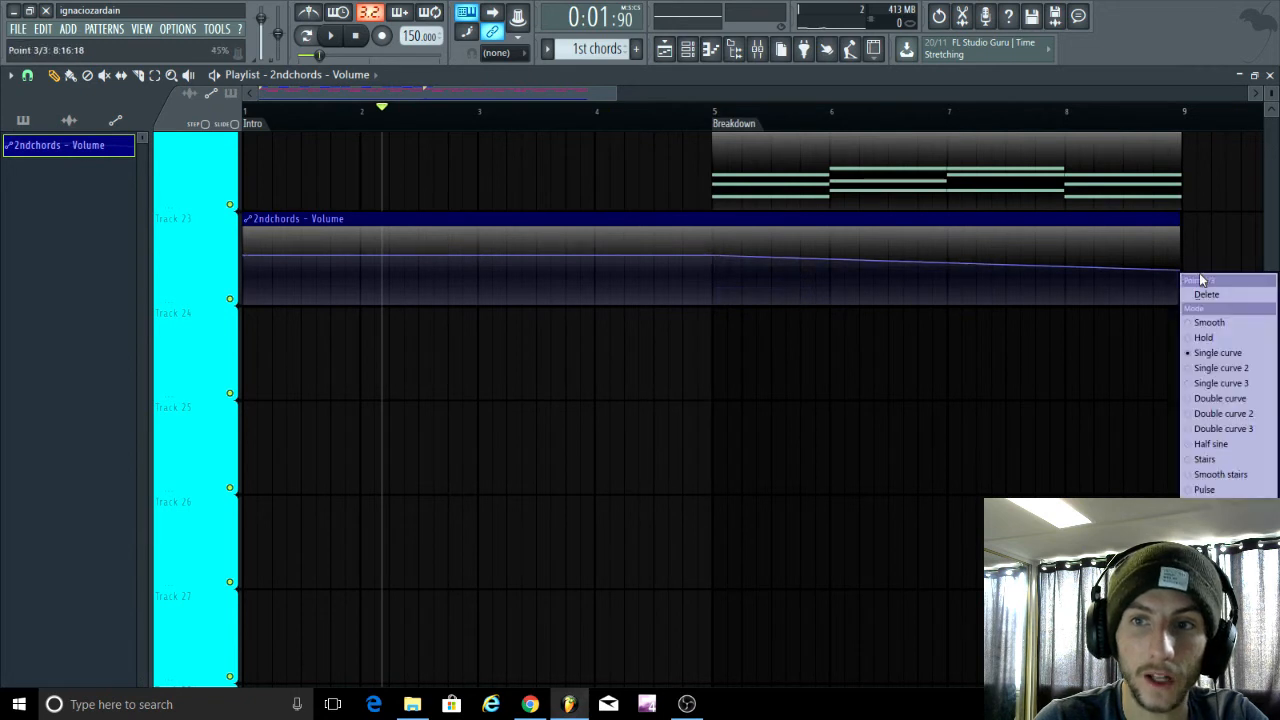
left_click(1192, 290)
scroll(554, 220, "down", 2)
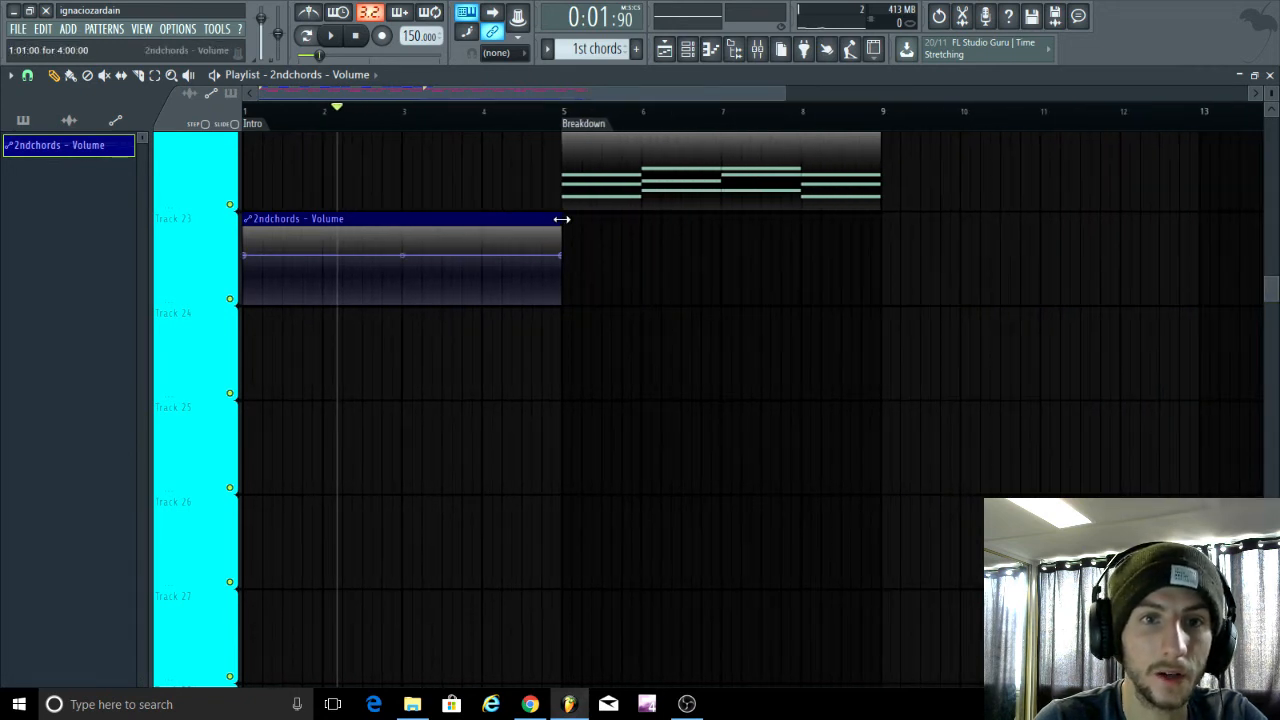
- Move the 2ndchords - Volume clip to the start of the Breakdown at bar 5 and copy its first point's value
left_click_drag(486, 217, 807, 217)
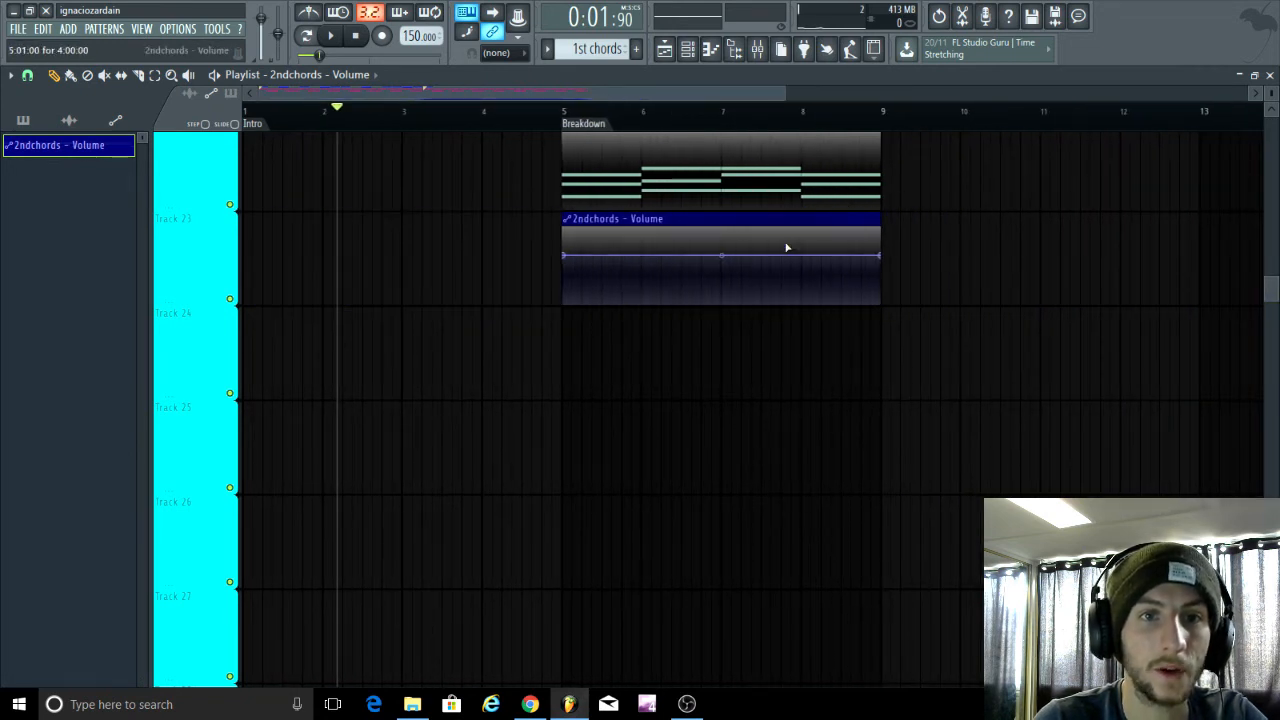
scroll(629, 449, "up", 3)
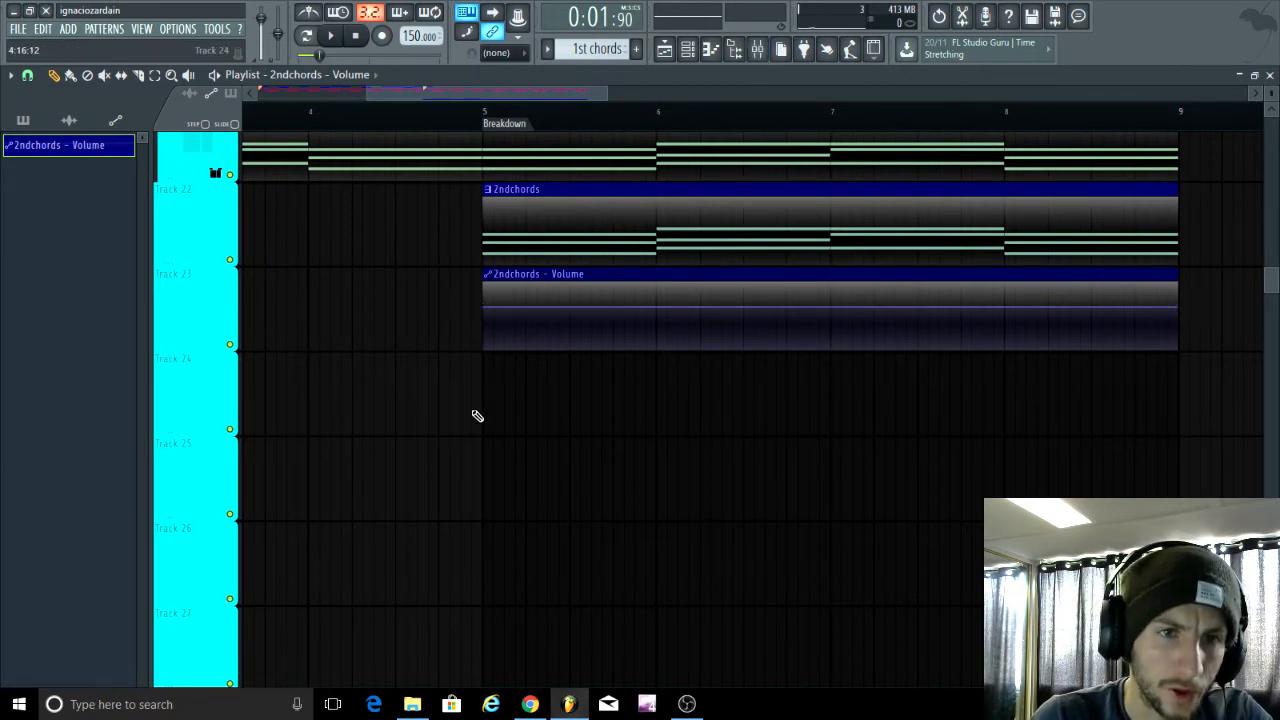
scroll(477, 416, "up", 8)
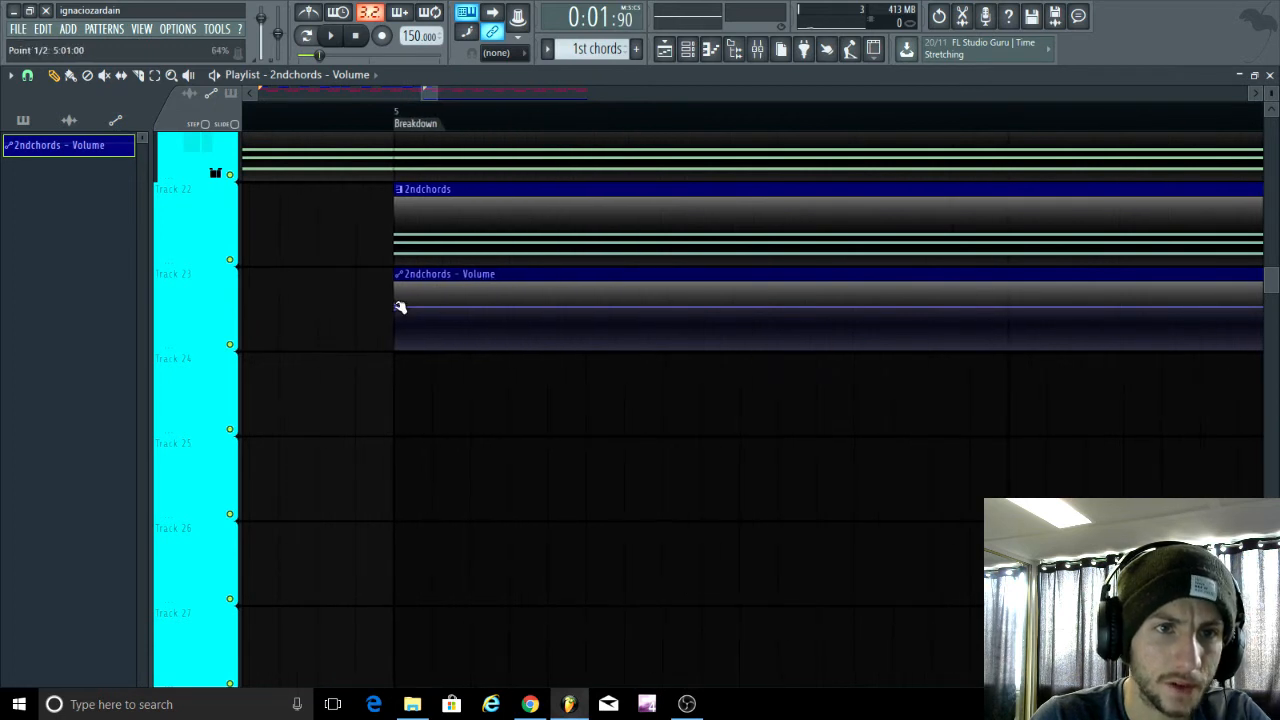
right_click(400, 307)
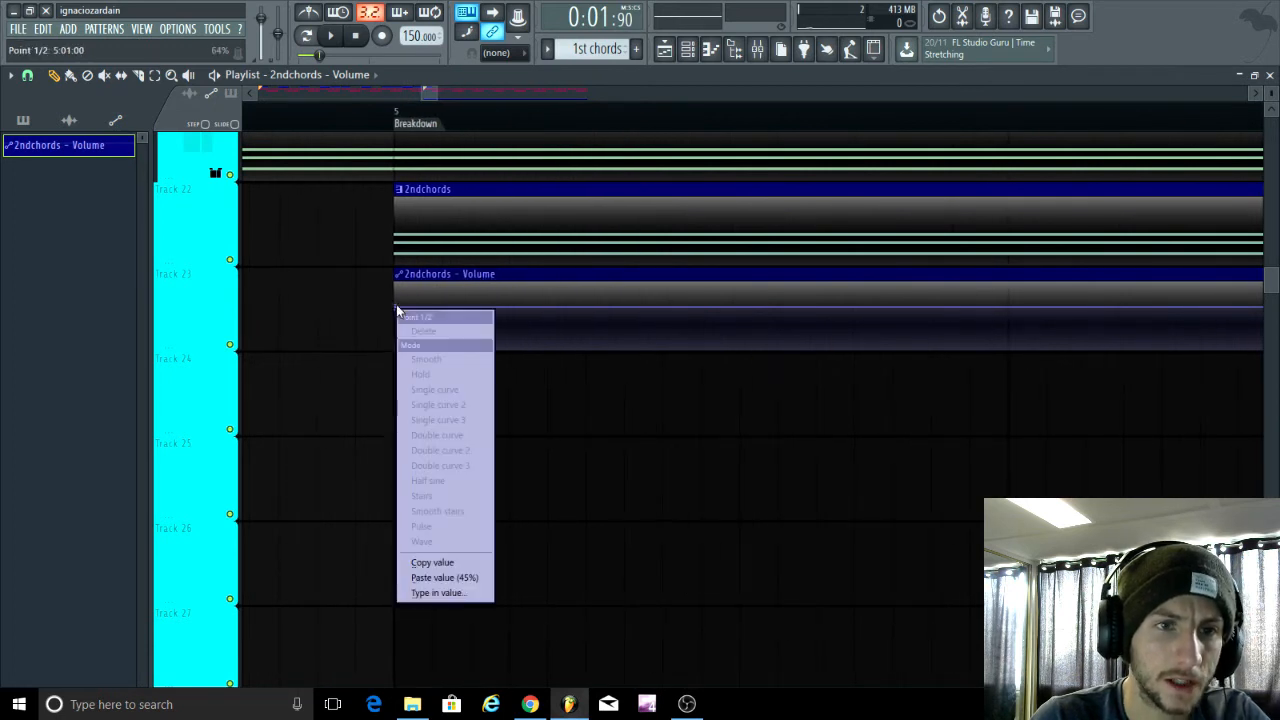
left_click(419, 566)
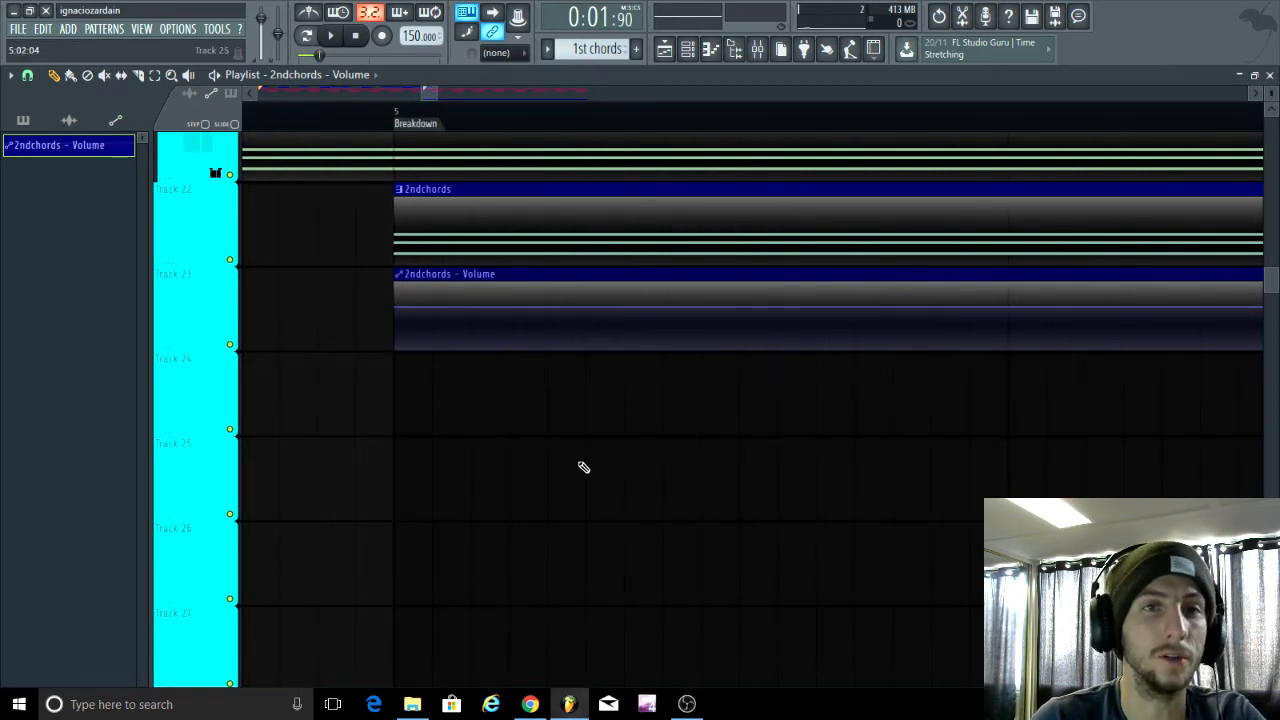
- Move the 2ndchords - Volume clip back to bar 1 on Track 23 and extend its end to bar 11
scroll(600, 395, "down", 5)
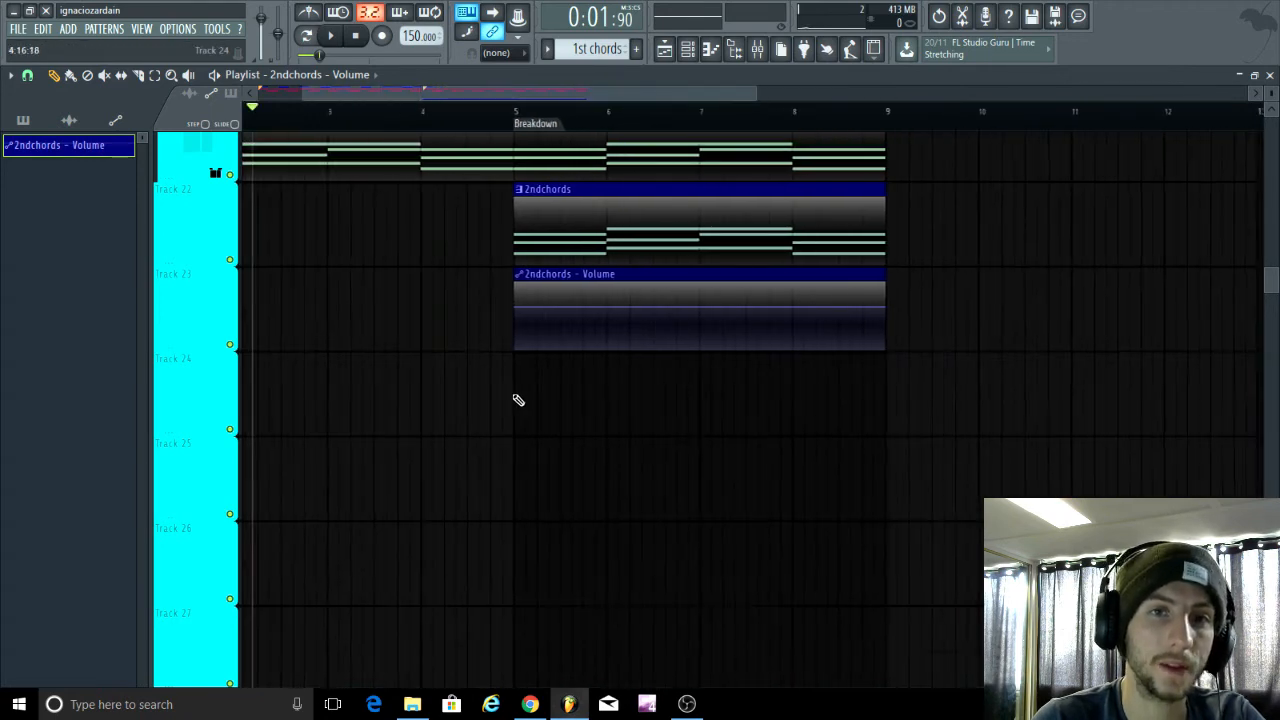
scroll(518, 400, "down", 3)
left_click_drag(560, 500, 478, 487)
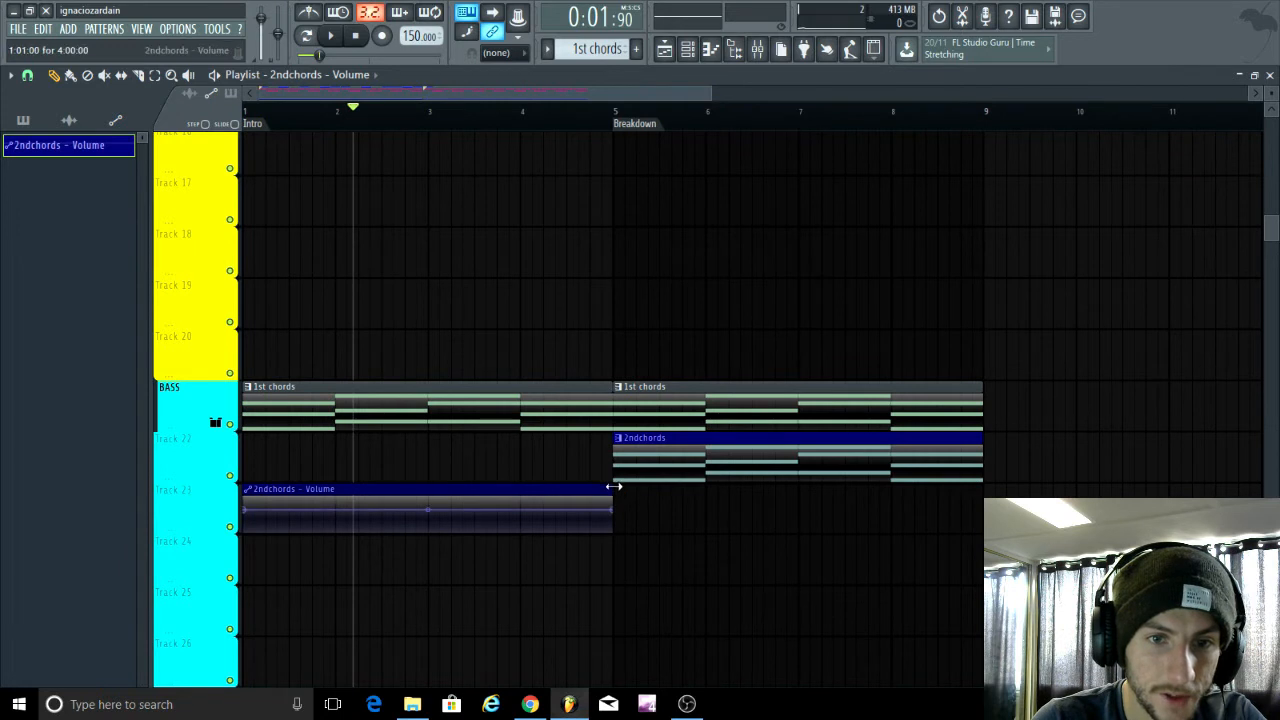
left_click_drag(856, 507, 837, 515)
right_click(862, 520)
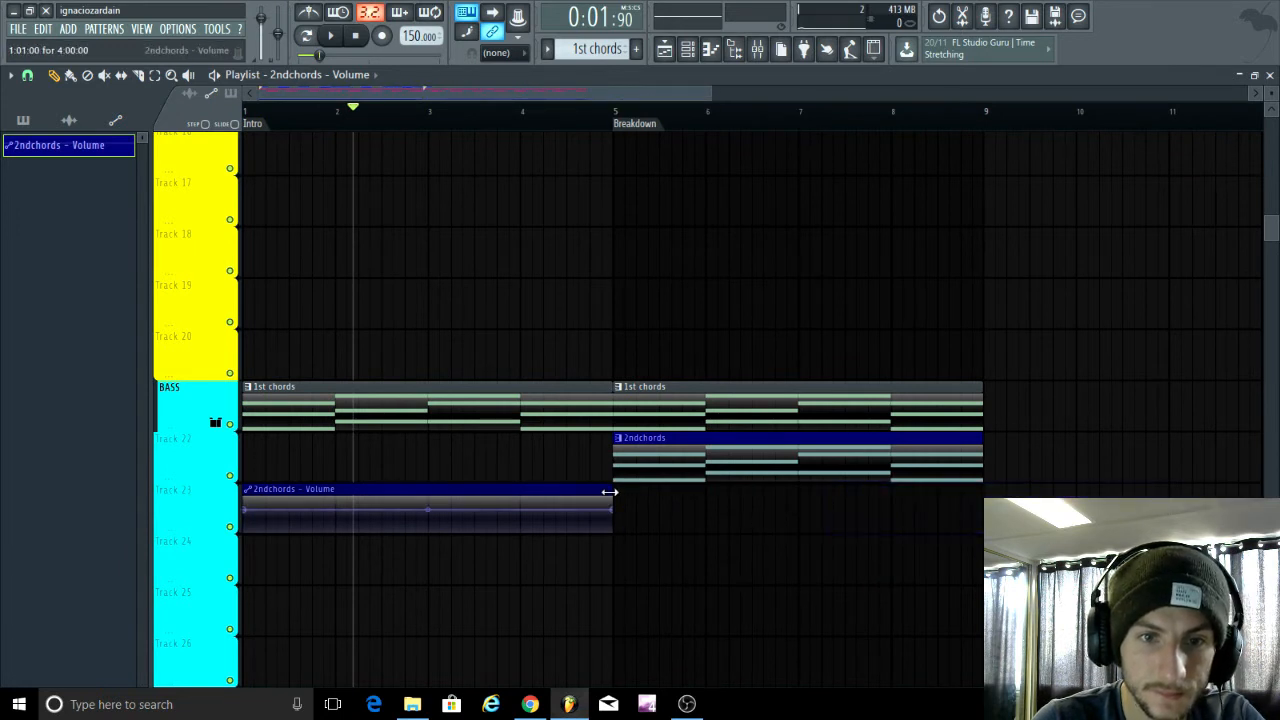
left_click_drag(610, 492, 995, 492)
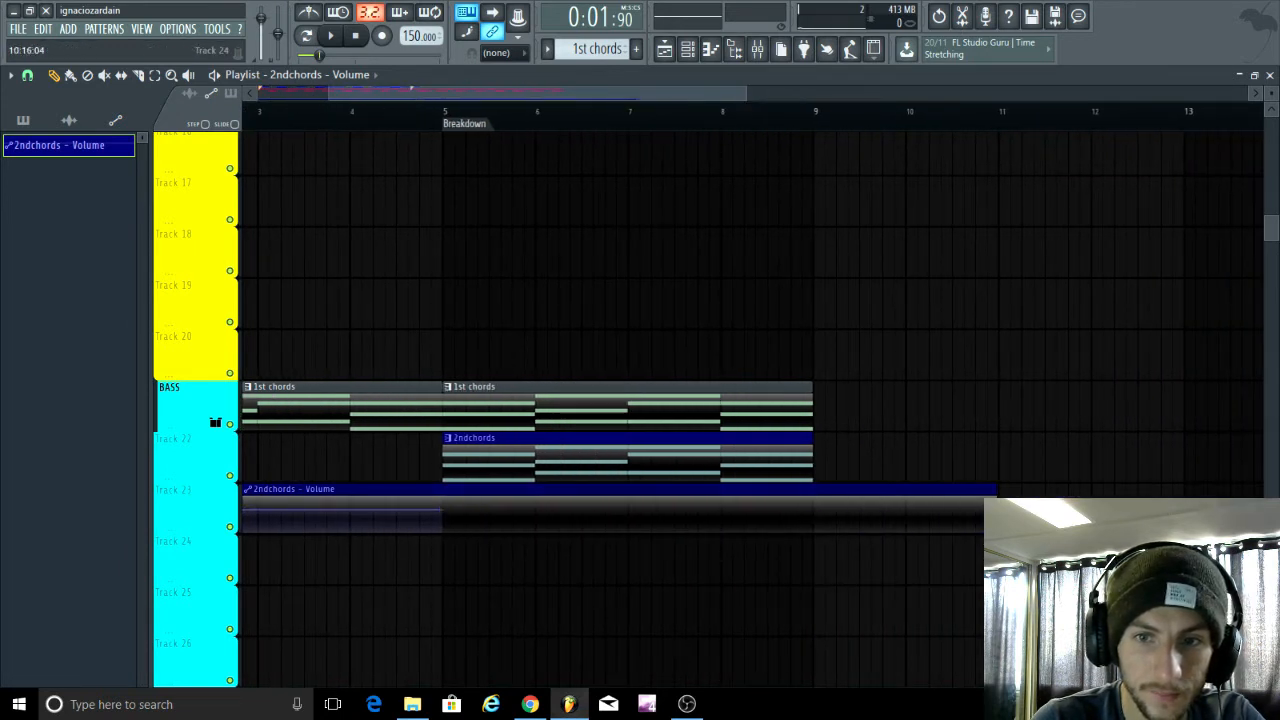
- Add a third automation point at bar 5 of the 2ndchords - Volume clip and lower it to about 1%
scroll(426, 590, "up", 3)
scroll(480, 580, "up", 3)
scroll(508, 568, "down", 5)
scroll(329, 514, "up", 2)
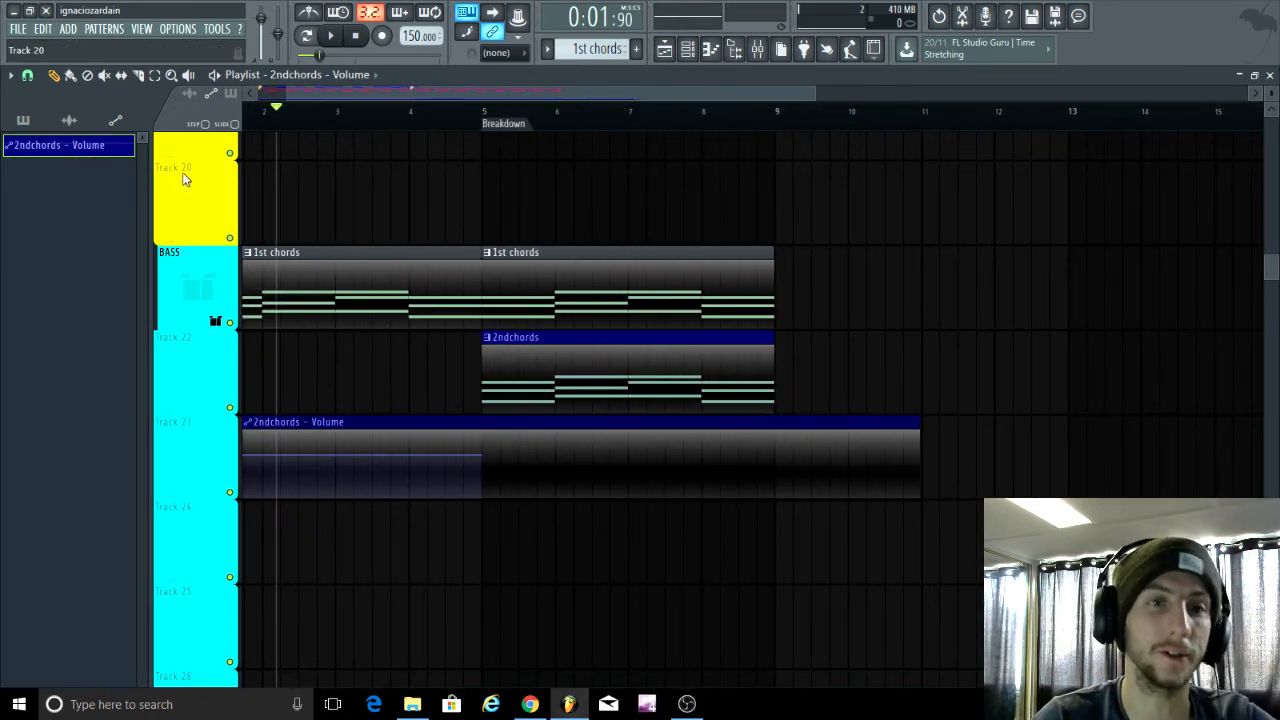
scroll(486, 531, "up", 4)
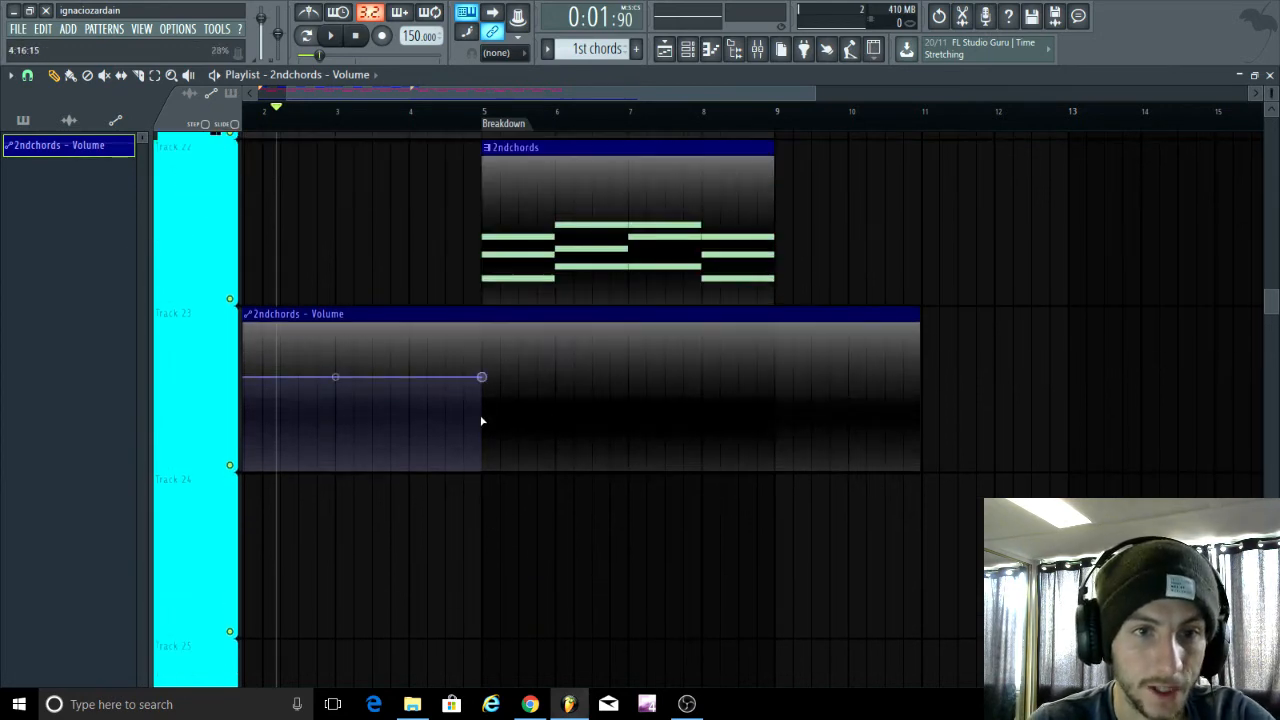
right_click(483, 378)
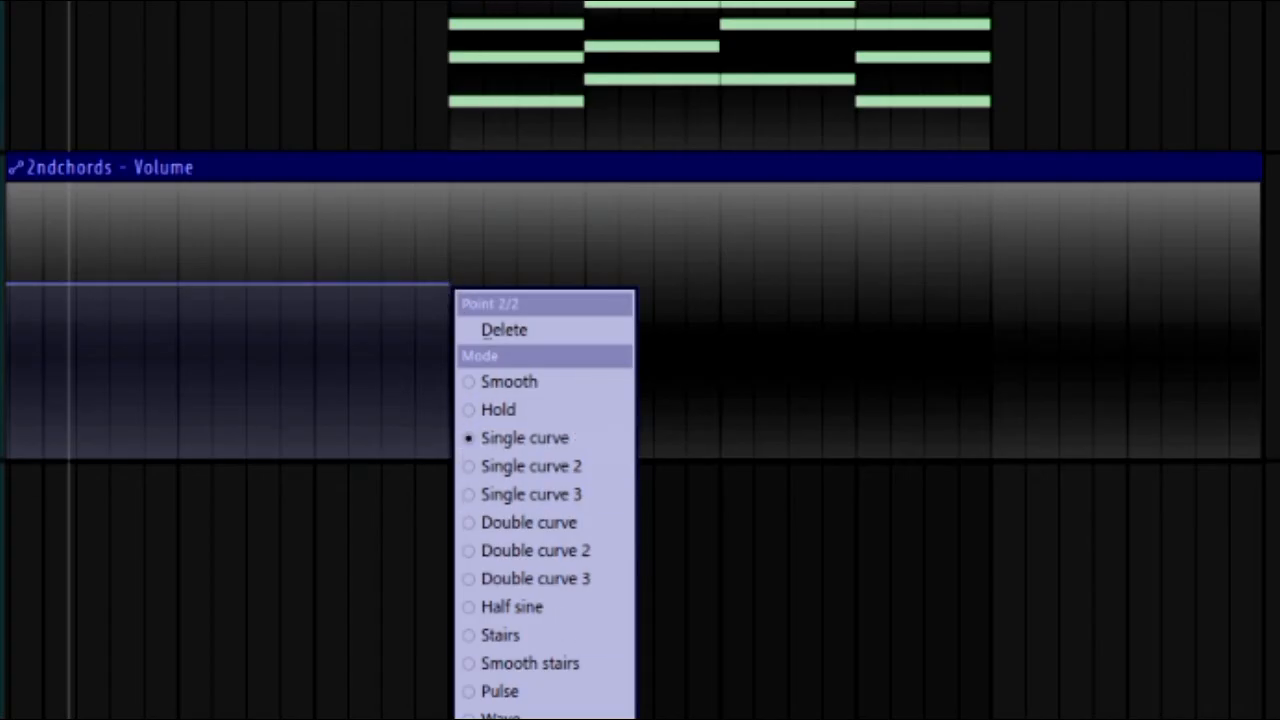
left_click(510, 717)
left_click_drag(471, 318, 449, 336)
scroll(411, 426, "up", 5)
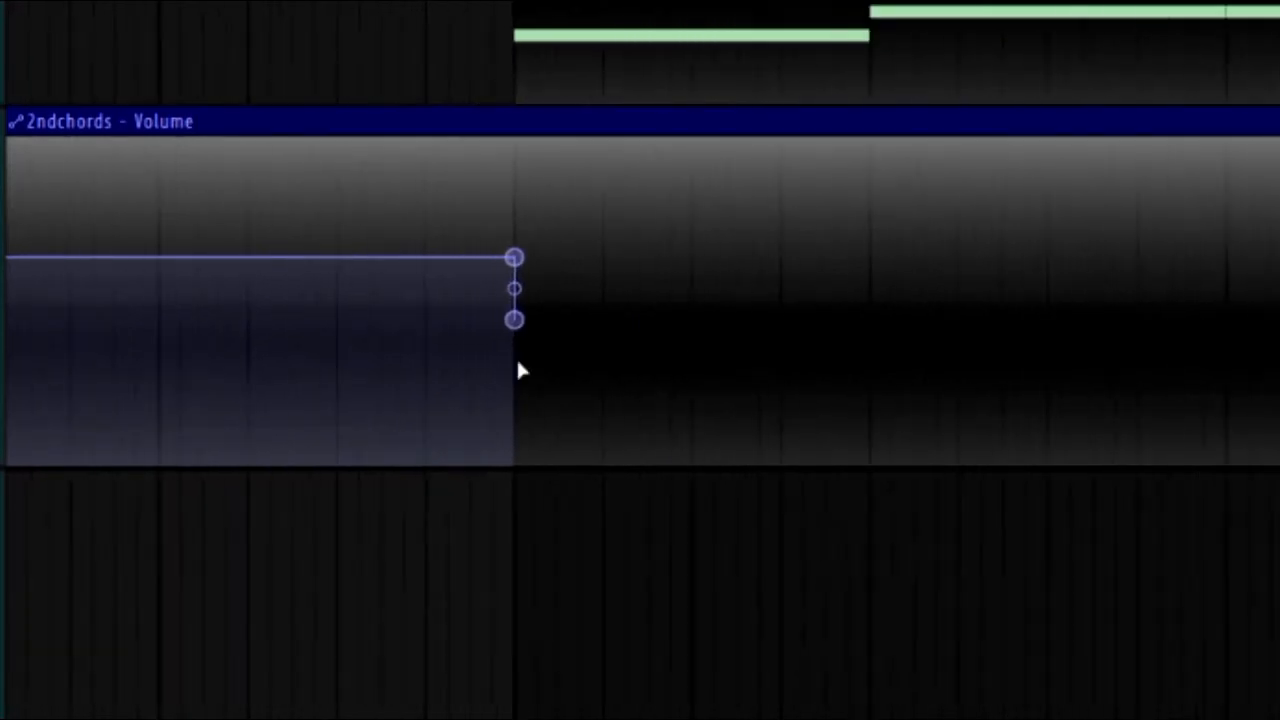
scroll(638, 552, "down", 5)
left_click_drag(561, 321, 560, 447)
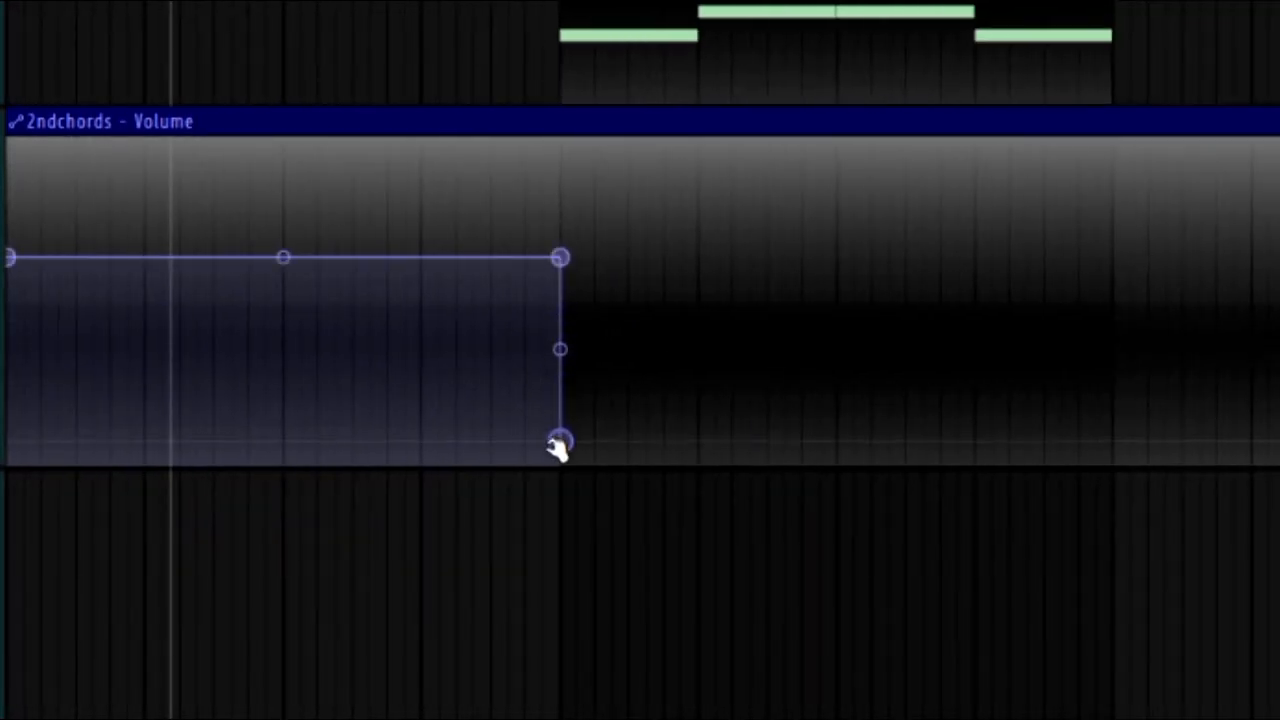
- Play the song from just before bar 4 into the Breakdown to hear the volume drop, and stop playback
scroll(411, 494, "down", 3)
scroll(296, 500, "down", 2)
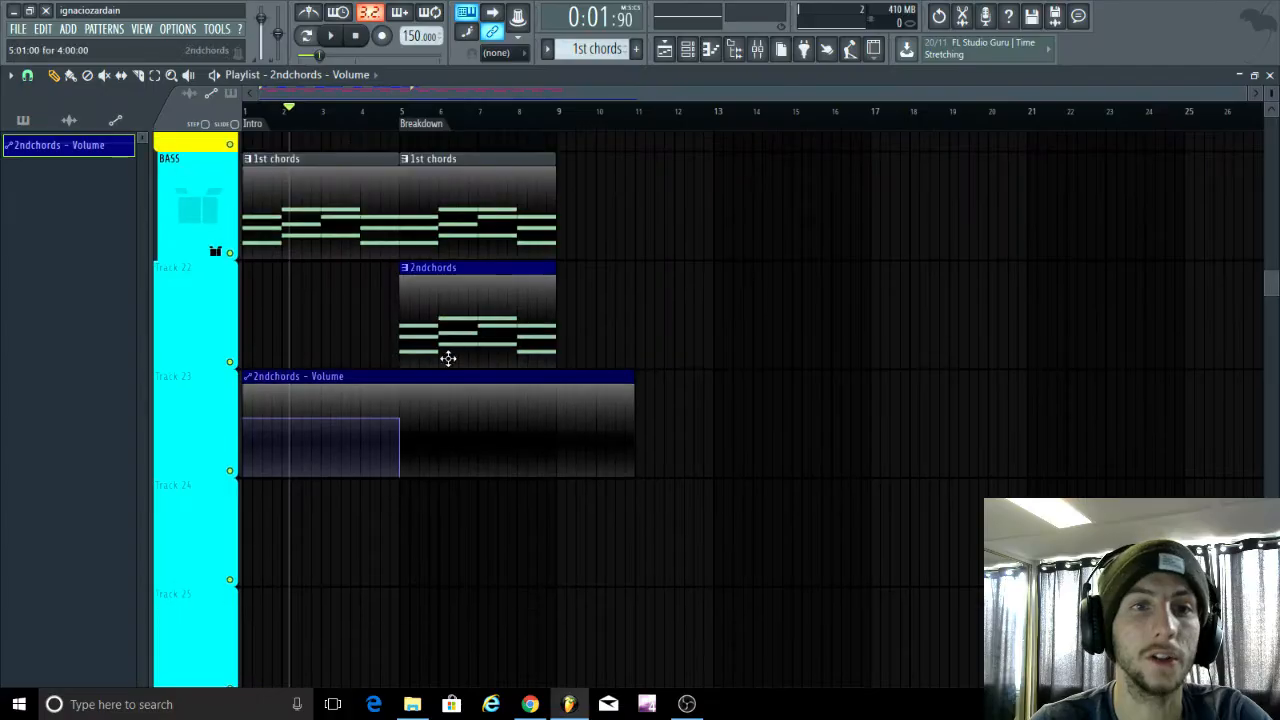
left_click(357, 108)
scroll(410, 587, "up", 2)
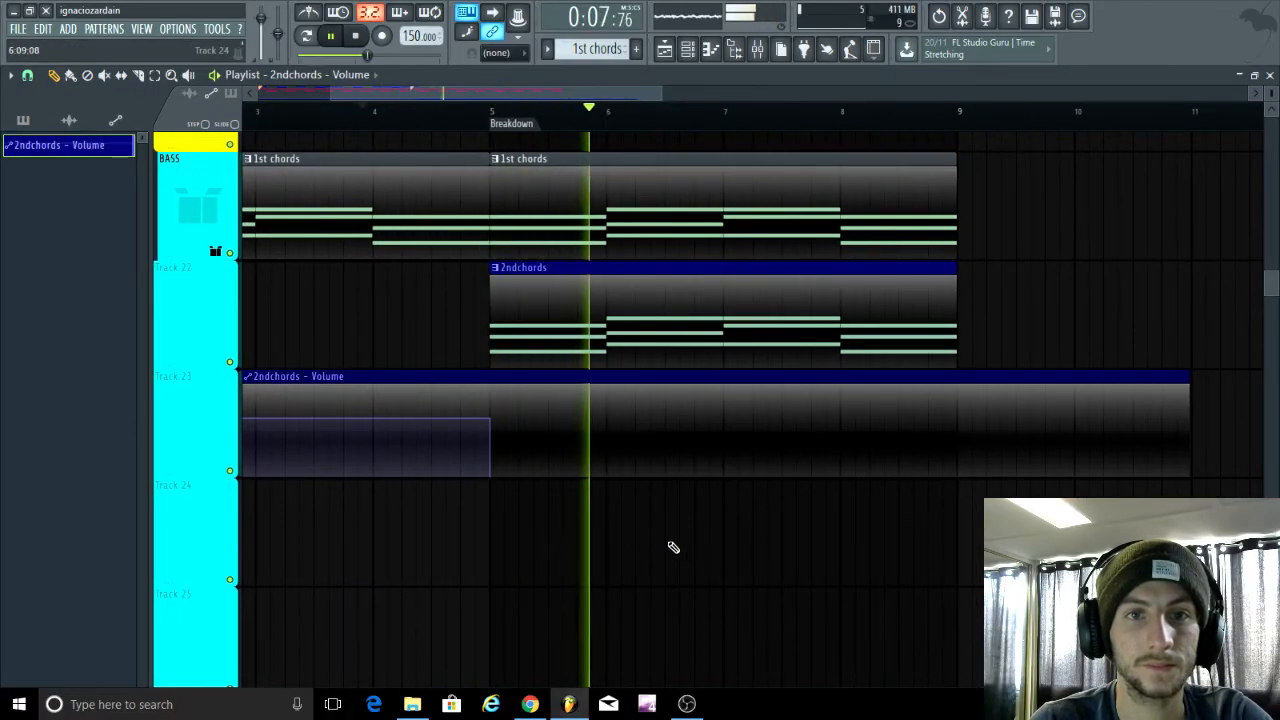
key("space")
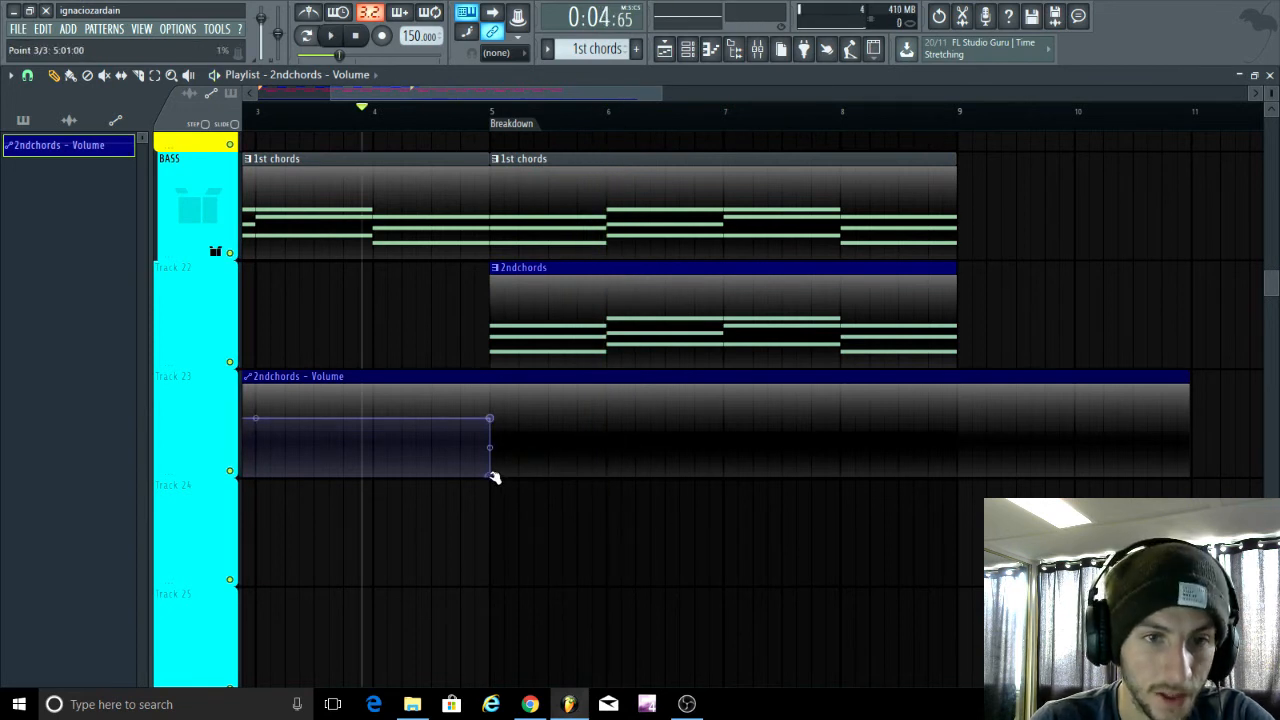
- Raise the lower bar 5 automation point to 34%, auditioning the transition into the Breakdown
left_click_drag(494, 478, 491, 447)
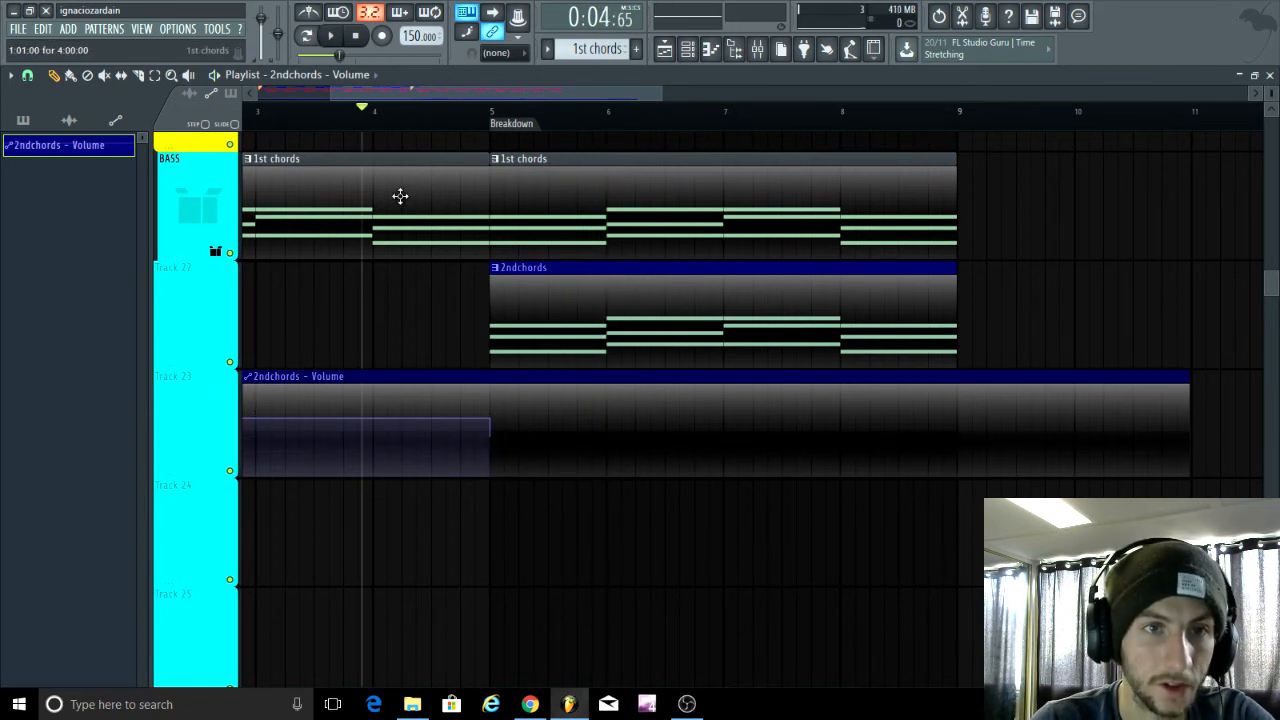
key("space")
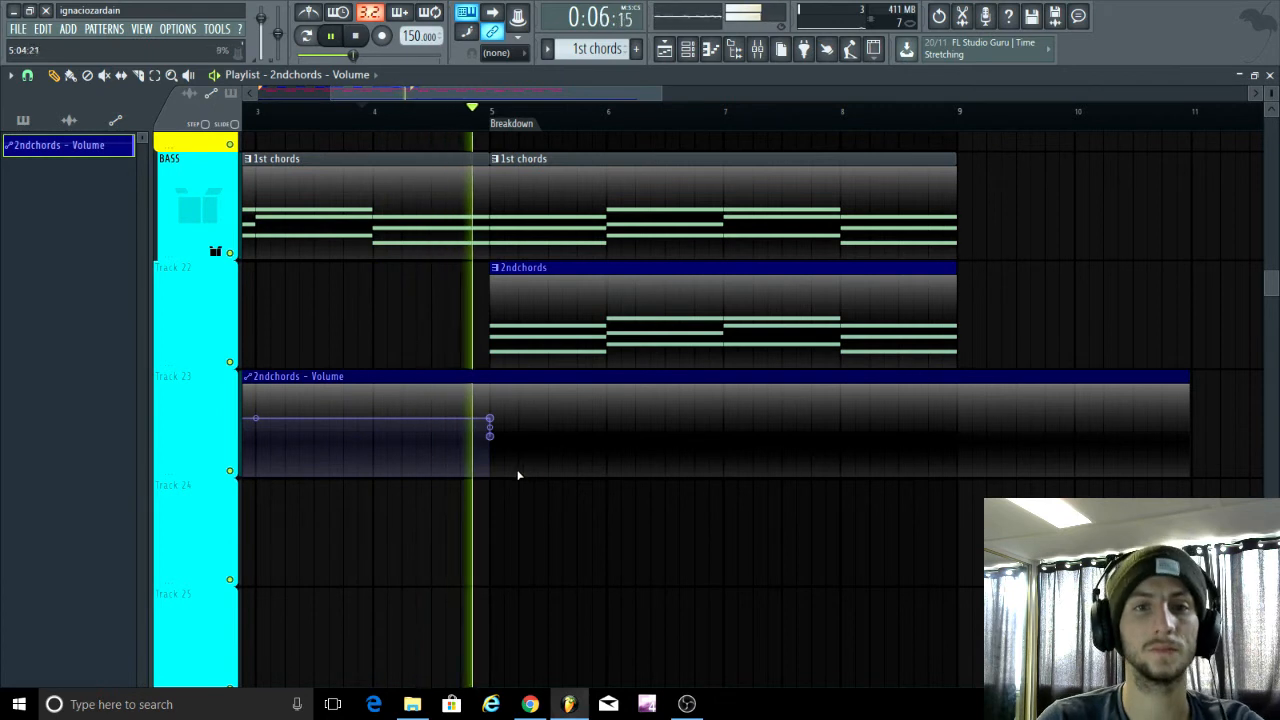
key("space")
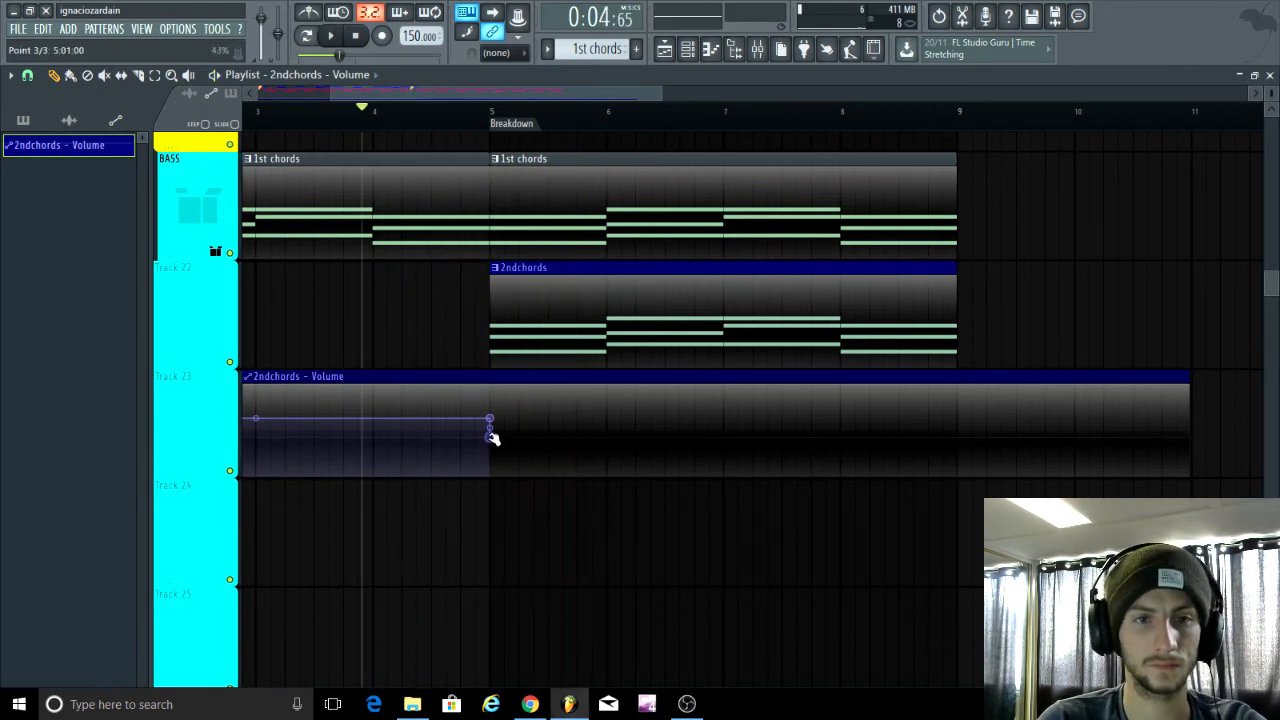
key("space")
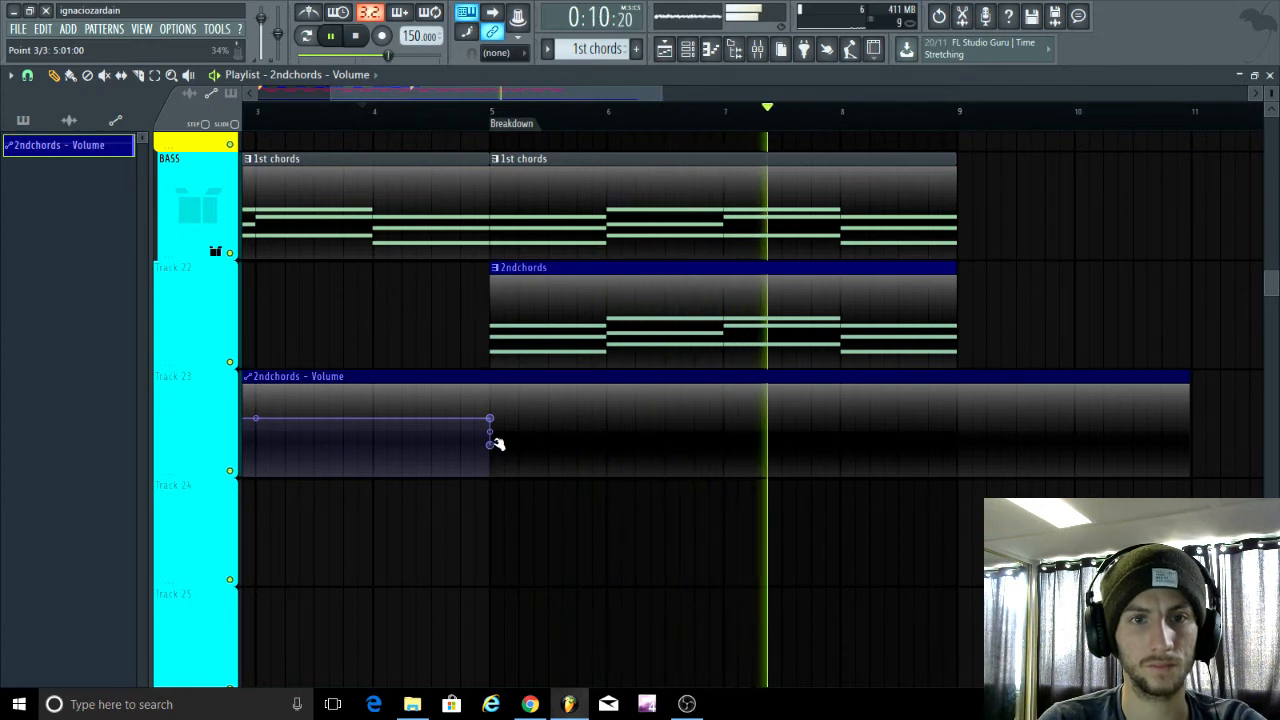
key("space")
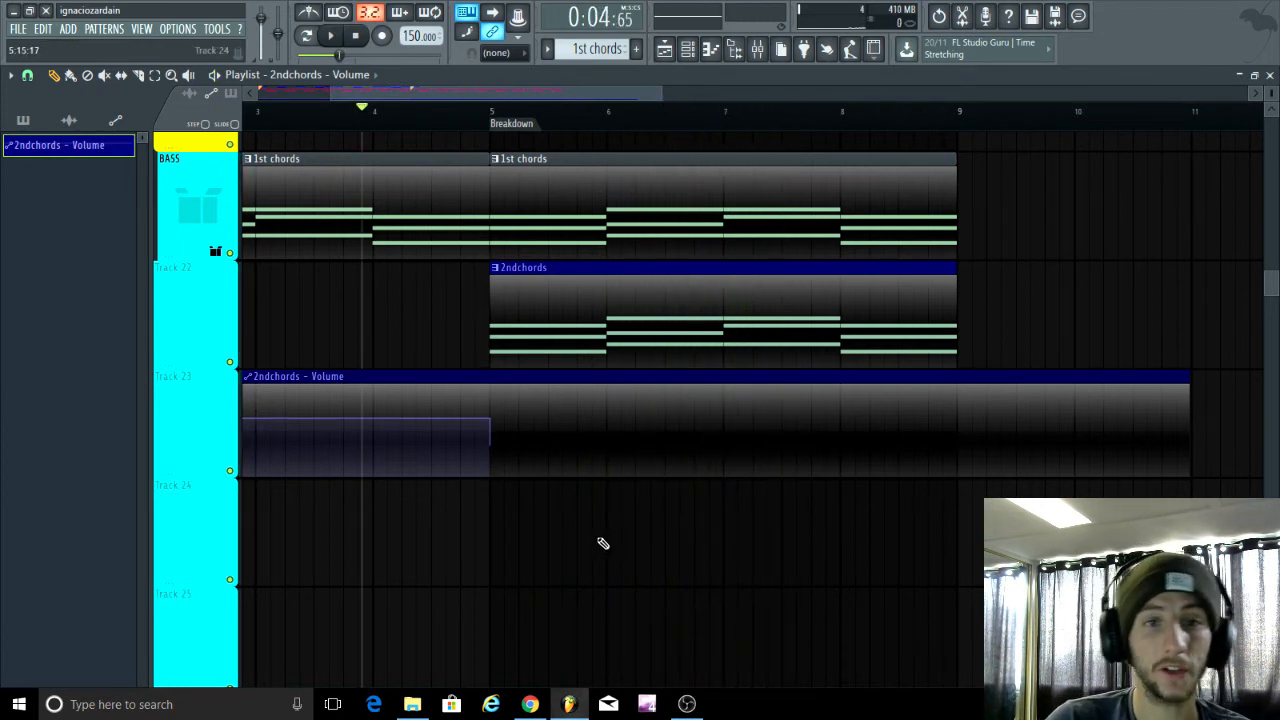
- Copy the lower bar 5 point's value and paste it, 34%, onto a new automation point at bar 9
scroll(574, 523, "up", 3)
scroll(474, 523, "down", 2)
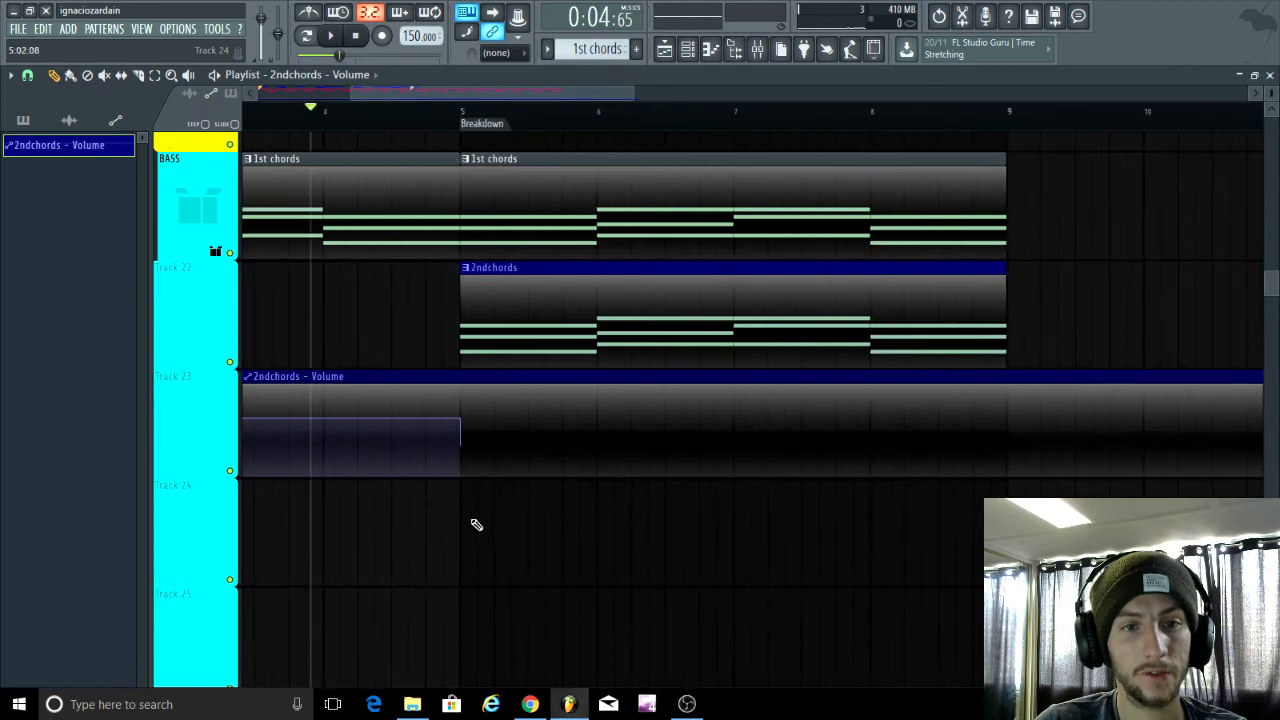
scroll(511, 503, "up", 4)
right_click(506, 445)
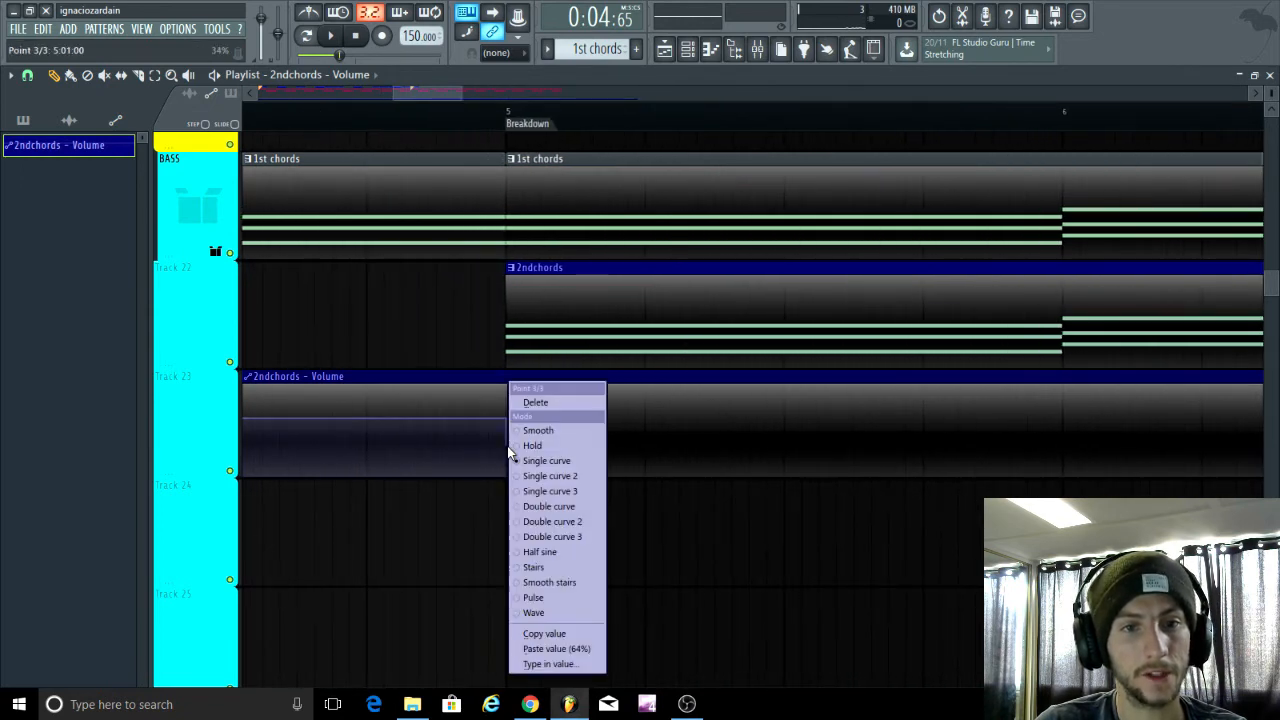
left_click(575, 637)
scroll(343, 560, "down", 5)
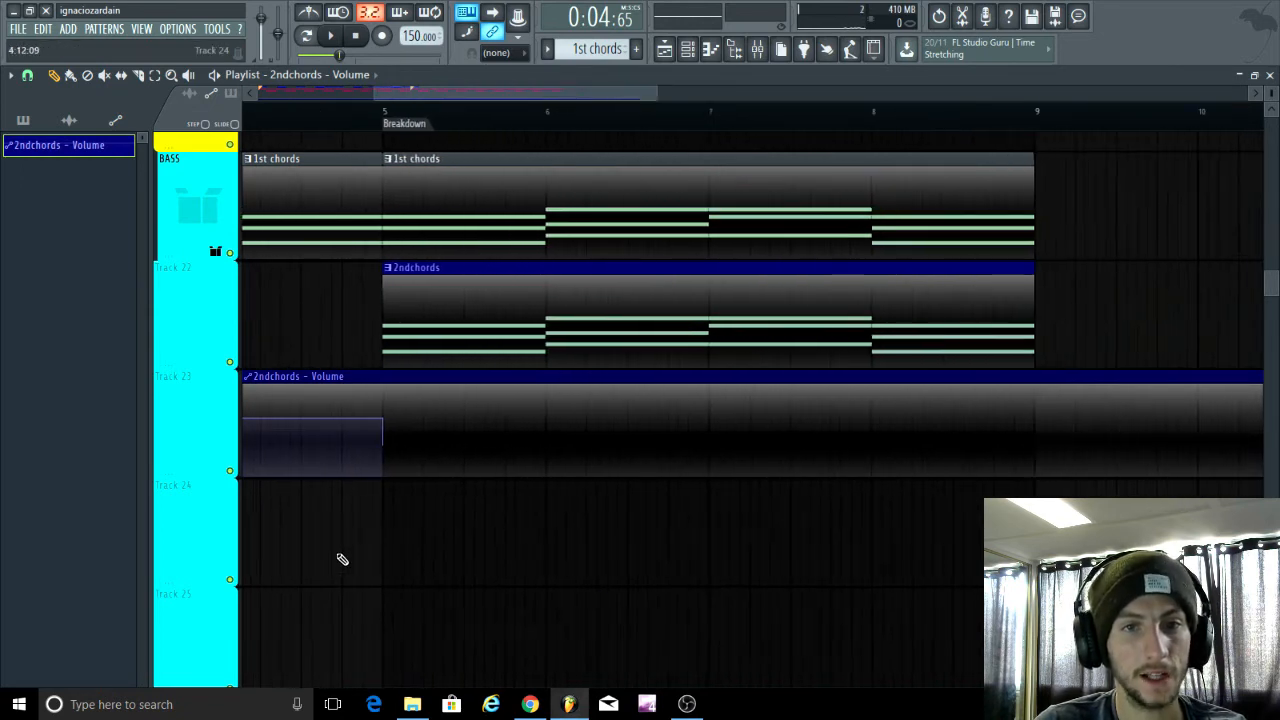
scroll(640, 460, "up", 4)
scroll(563, 463, "up", 1)
right_click(523, 432)
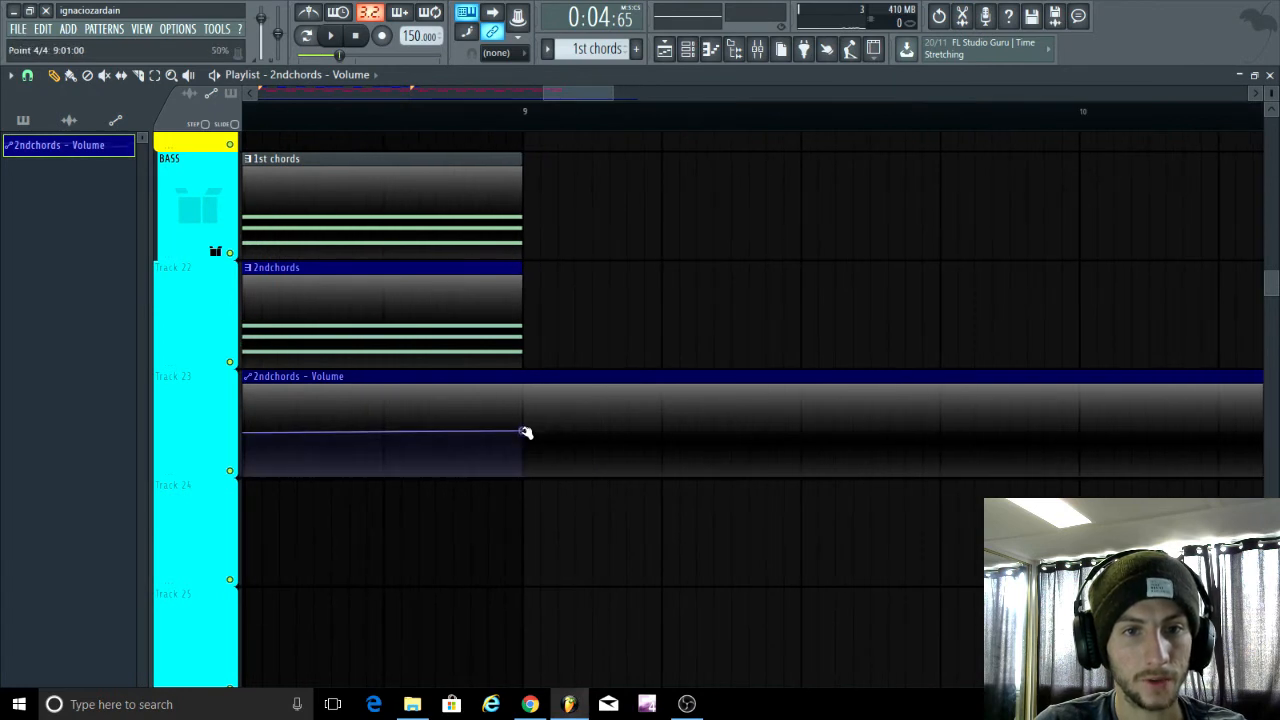
right_click(523, 432)
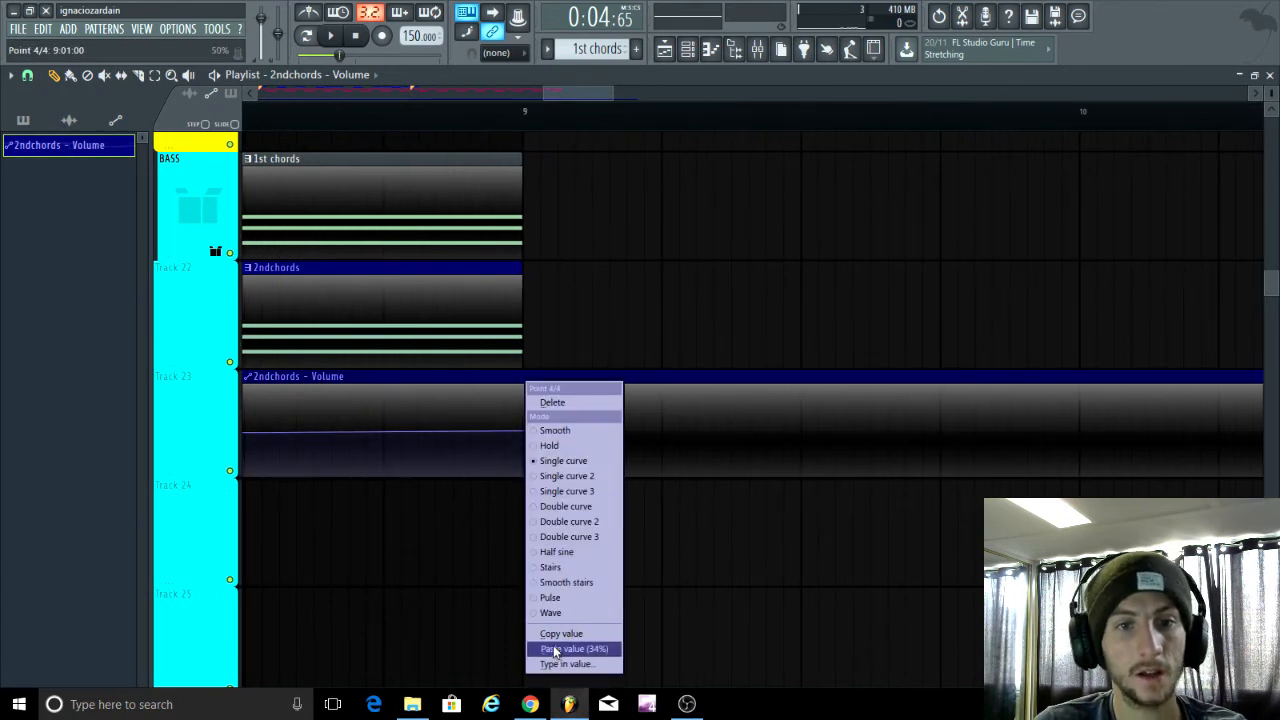
left_click(553, 646)
- Add a second automation point at bar 9 and paste onto it the 64% value copied from the upper bar 5 point
scroll(580, 520, "up", 2)
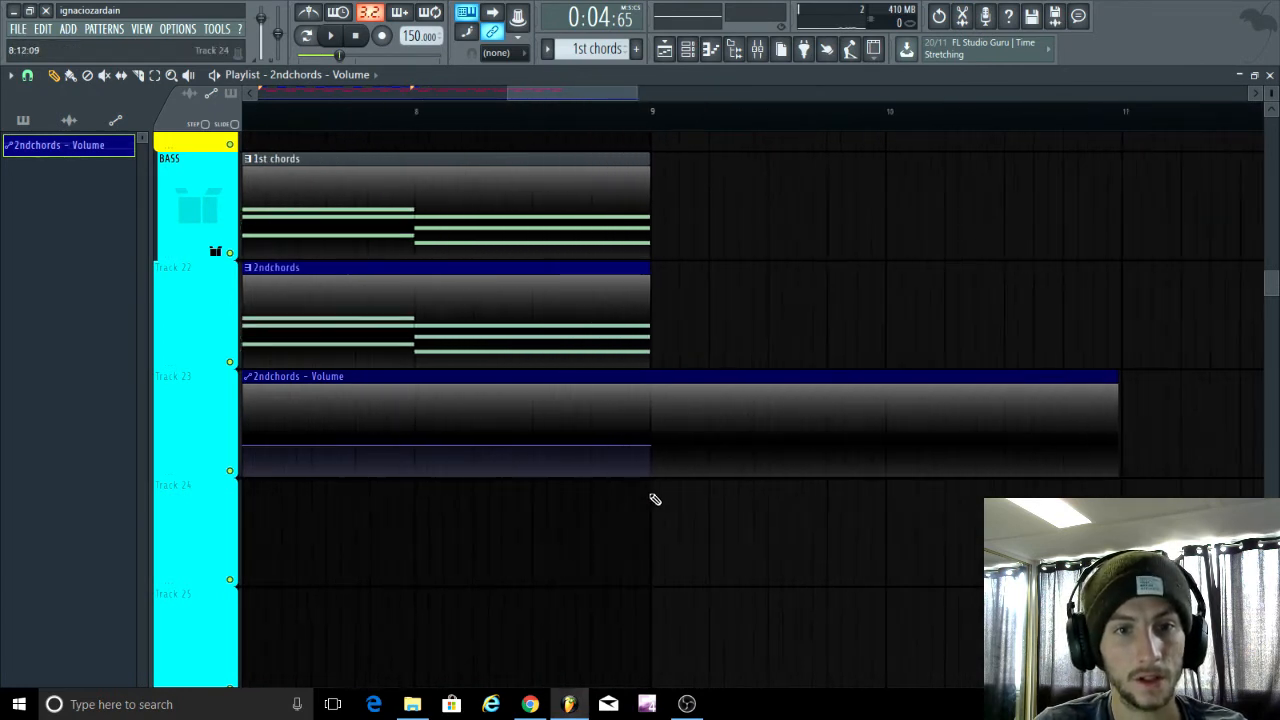
right_click(645, 417)
left_click_drag(645, 417, 620, 403)
scroll(738, 417, "down", 5)
right_click(415, 418)
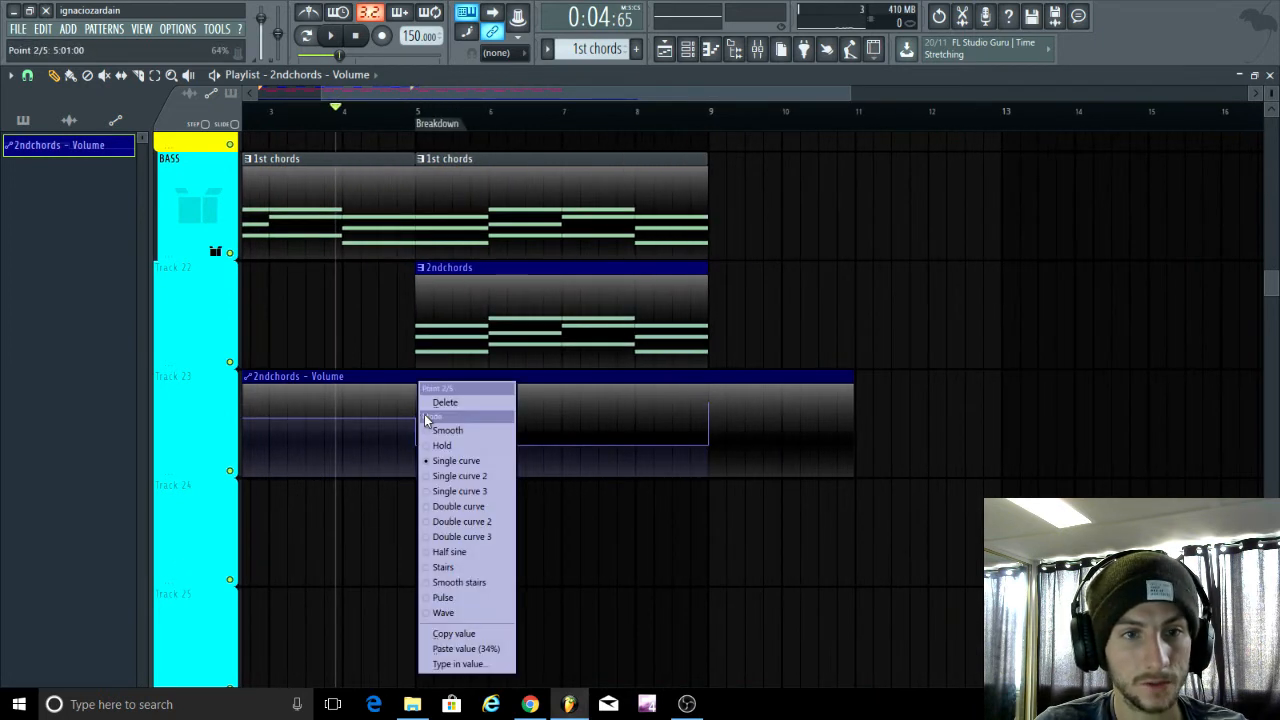
left_click(462, 633)
scroll(763, 473, "up", 3)
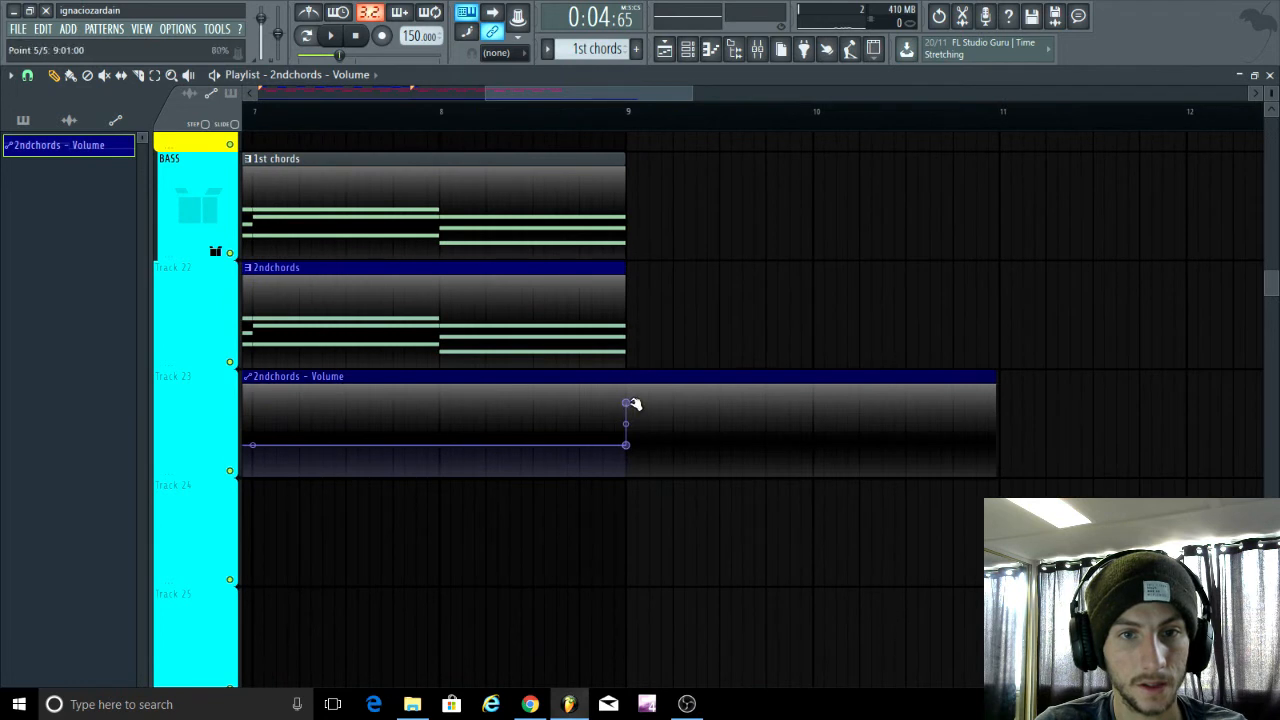
right_click(630, 403)
left_click(676, 648)
scroll(651, 597, "down", 3)
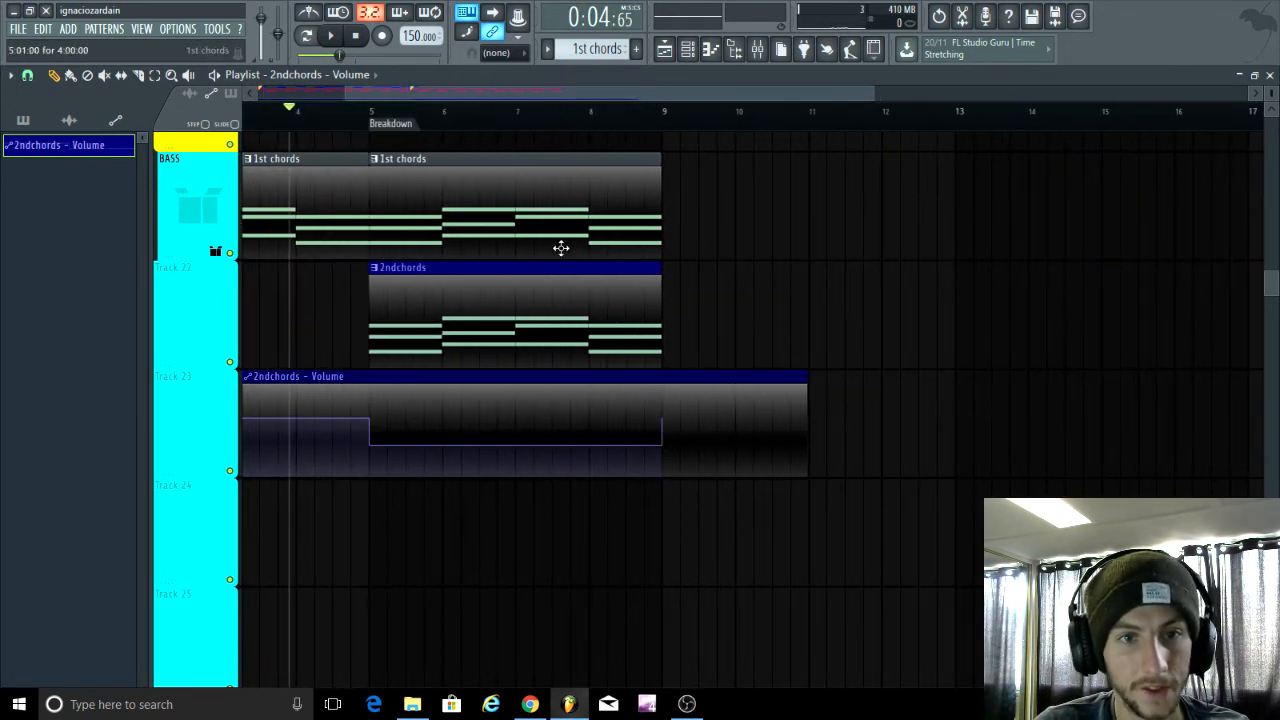
- Play the full arrangement from just after bar 3 into the Breakdown to hear the automated volume change, and stop playback
scroll(590, 360, "up", 3)
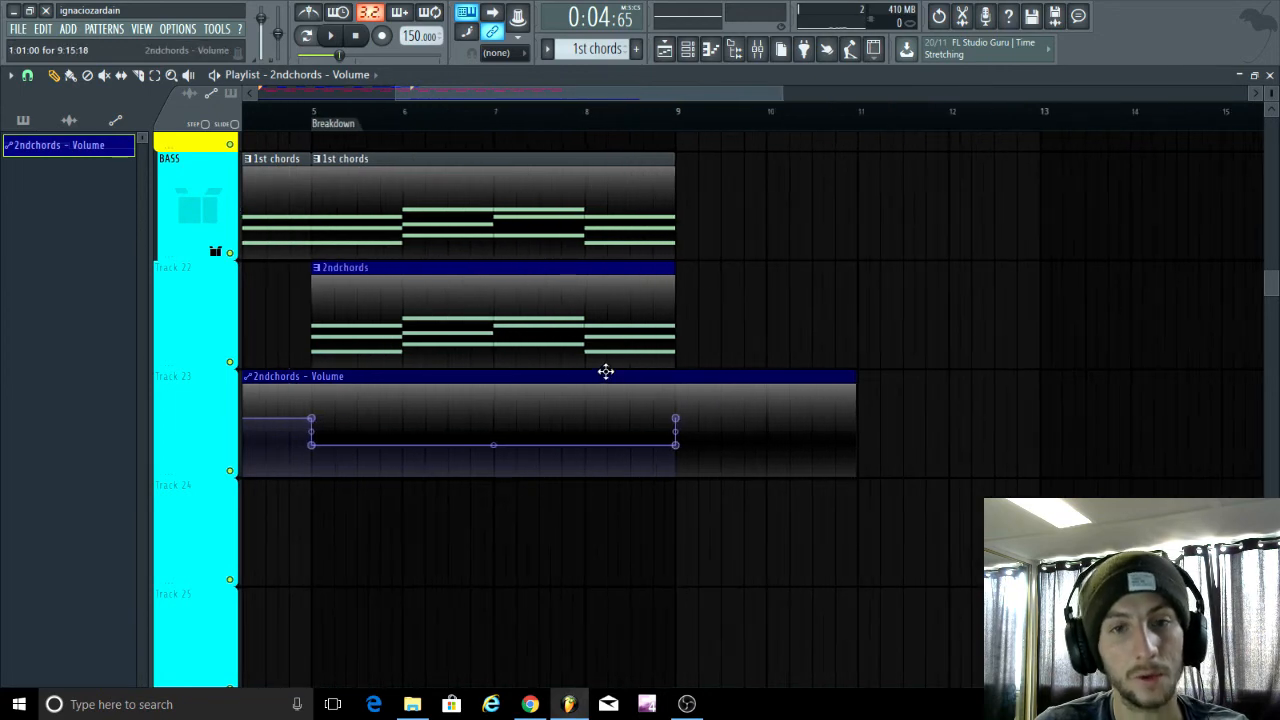
scroll(860, 487, "down", 3)
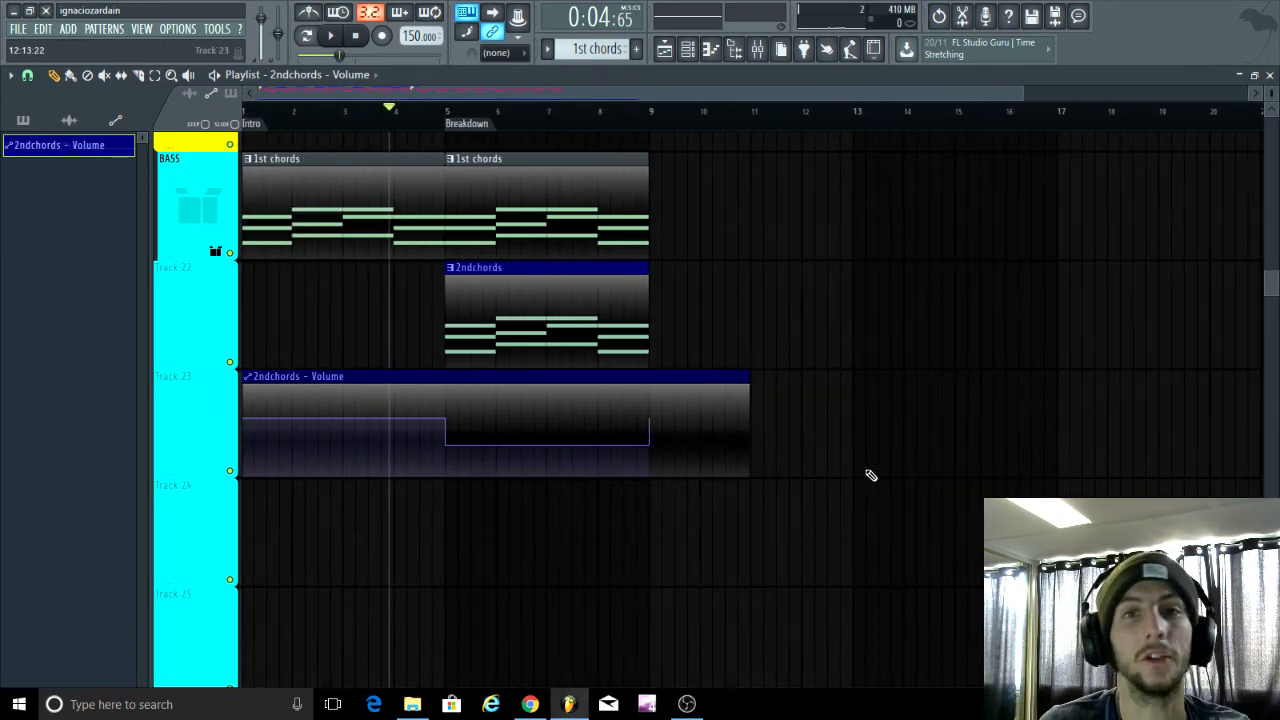
scroll(837, 486, "down", 3)
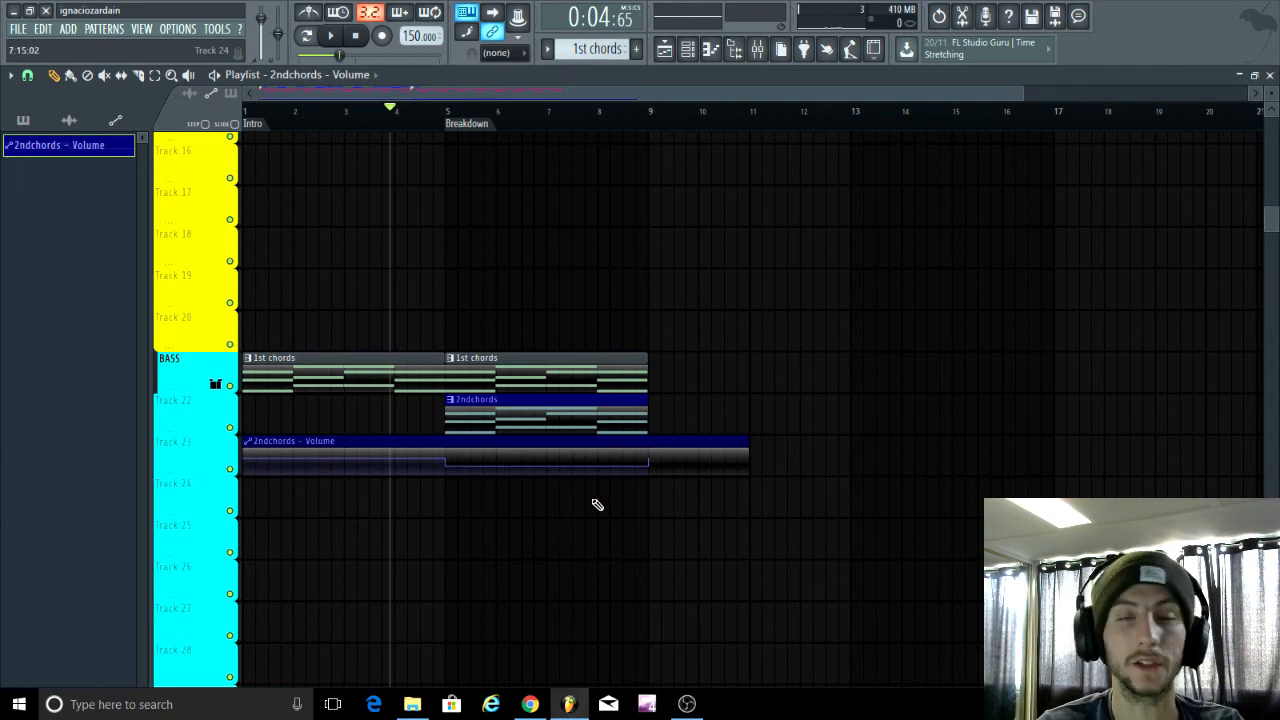
scroll(598, 517, "down", 3)
scroll(508, 588, "up", 3)
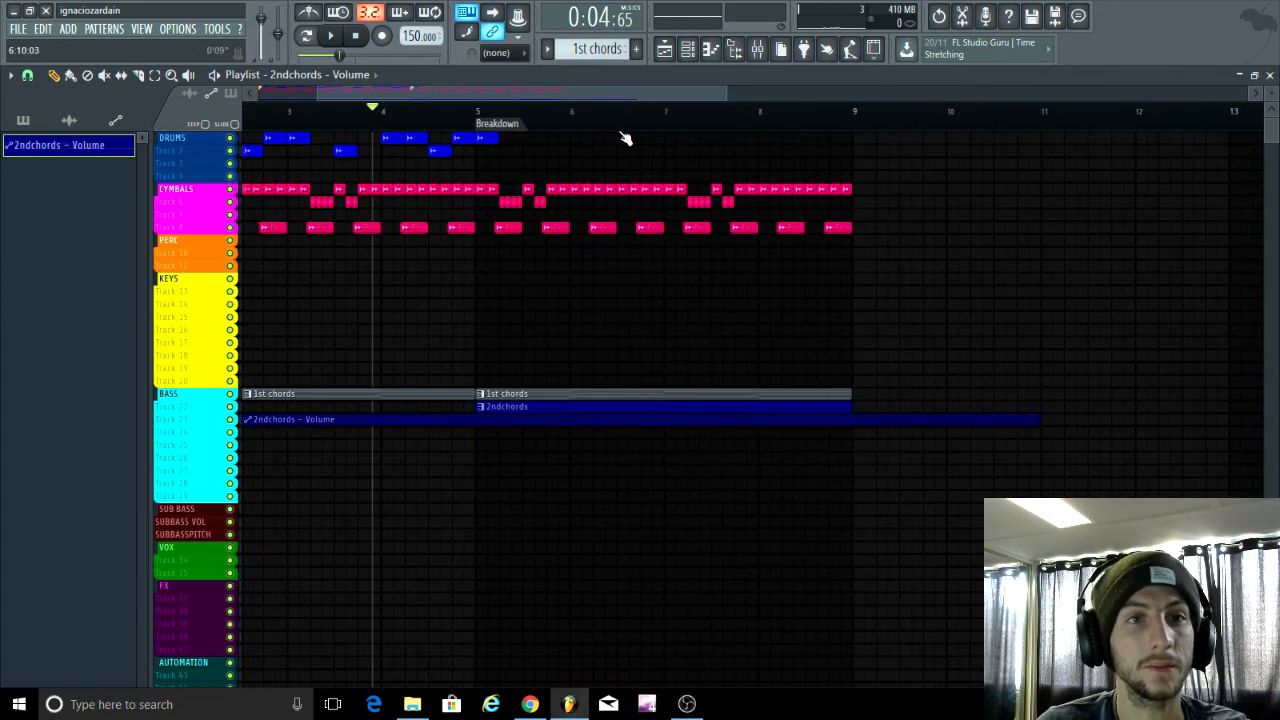
left_click(301, 113)
key("space")
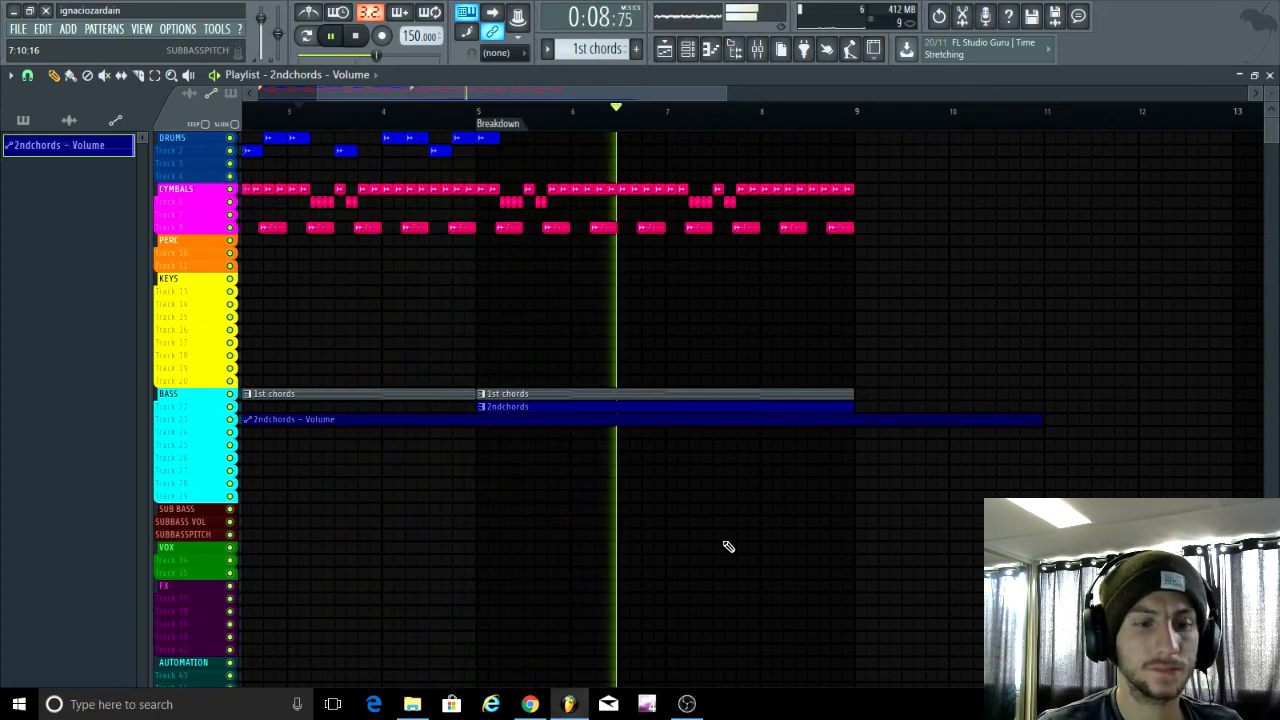
key("space")
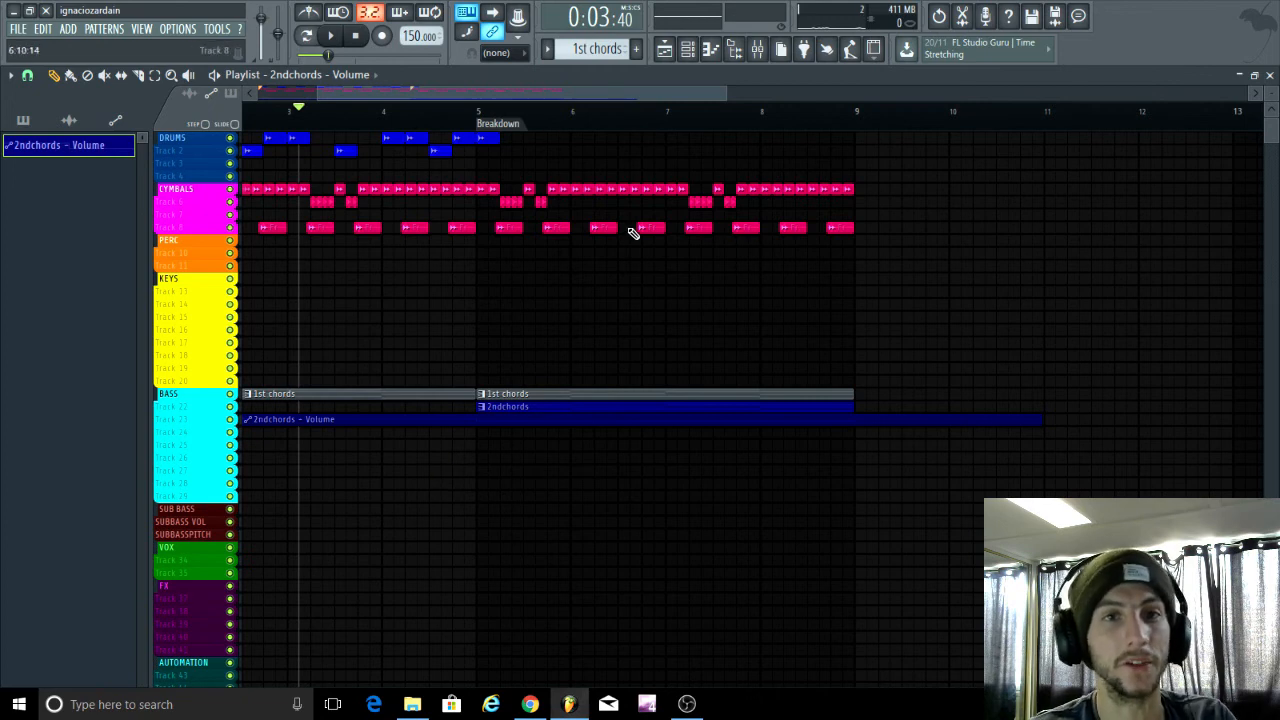
- Return the song position to the start of the Intro in the playlist
scroll(717, 393, "down", 5, "ctrl")
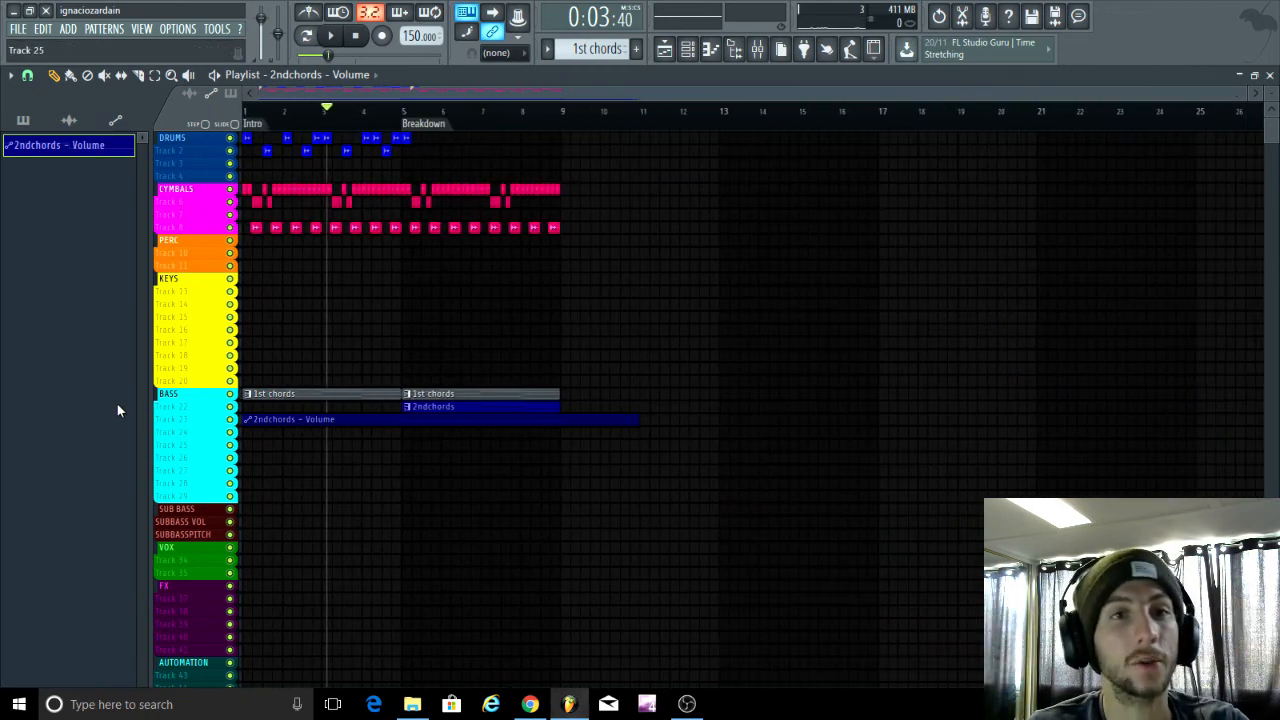
scroll(270, 290, "up", 4, "ctrl")
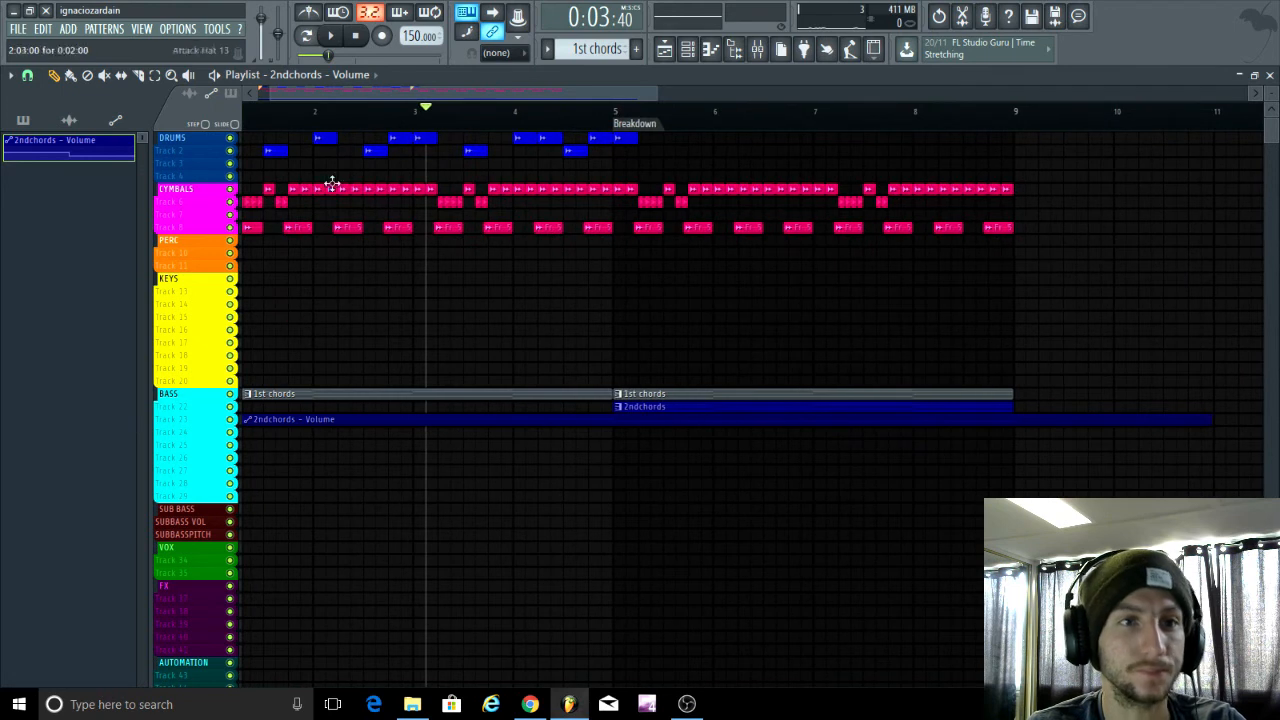
scroll(536, 298, "up", 1, "ctrl")
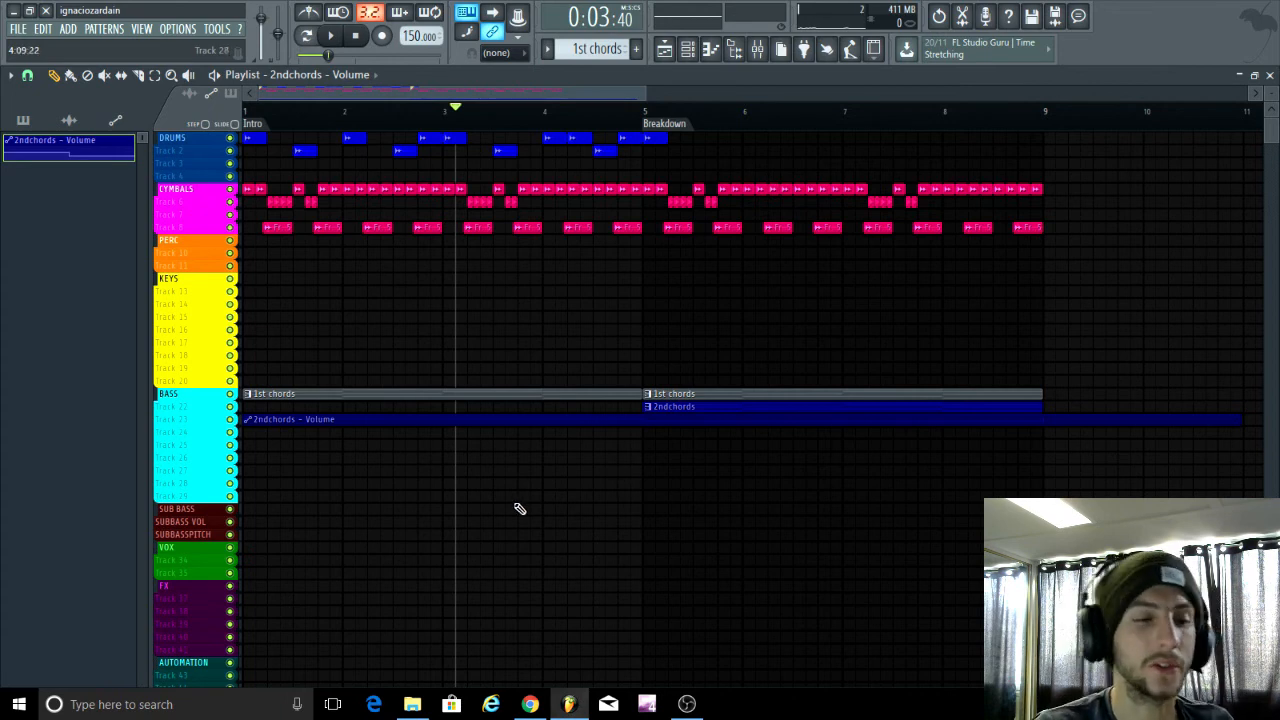
scroll(508, 603, "down", 3)
scroll(443, 526, "up", 4)
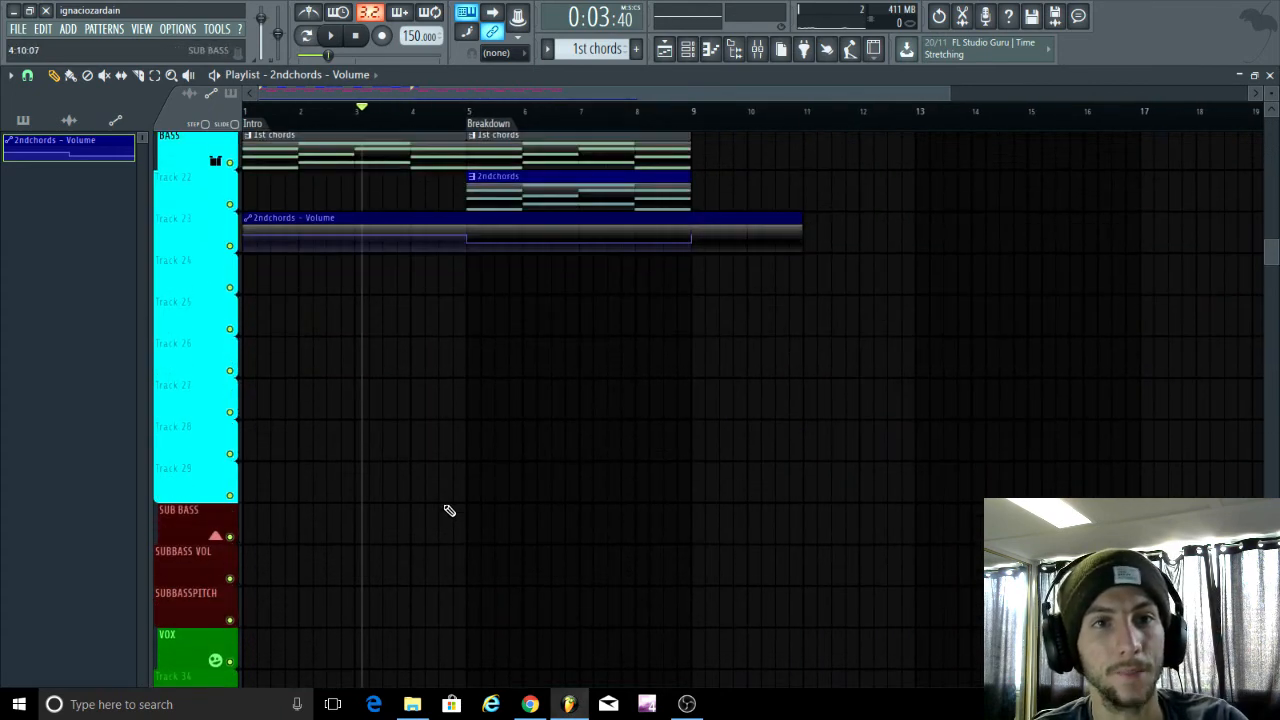
scroll(449, 511, "down", 4)
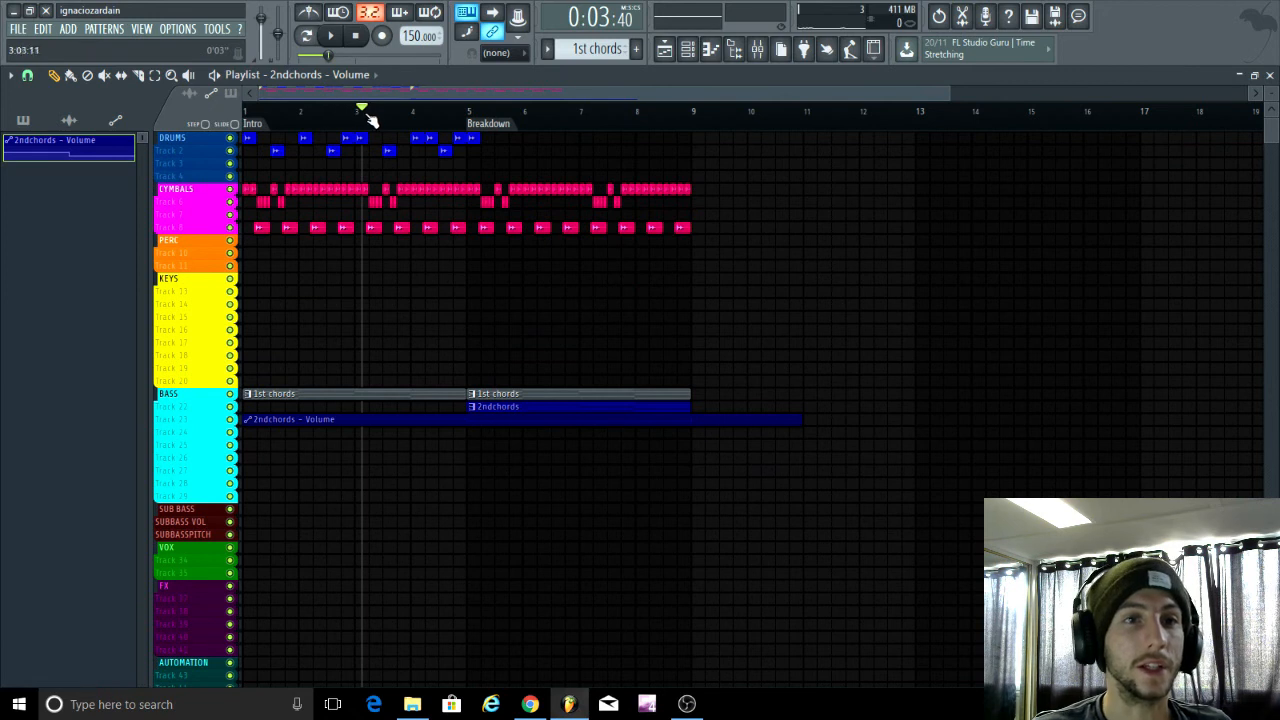
mouse_move(368, 116)
left_mouse_down()
mouse_move(263, 121)
mouse_move(179, 144)
left_mouse_up()
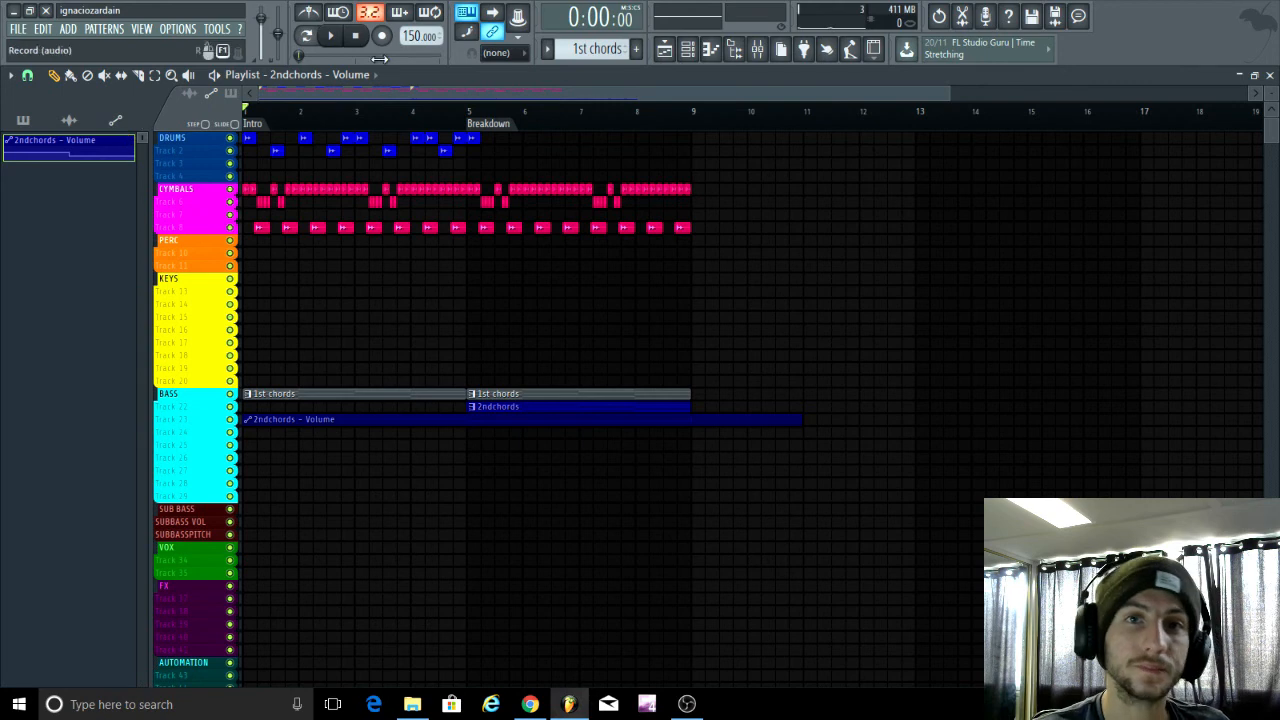
- Show the mixer's track levels from the chords back to the drums and cymbals, and switch to the OBS window
left_click(758, 52)
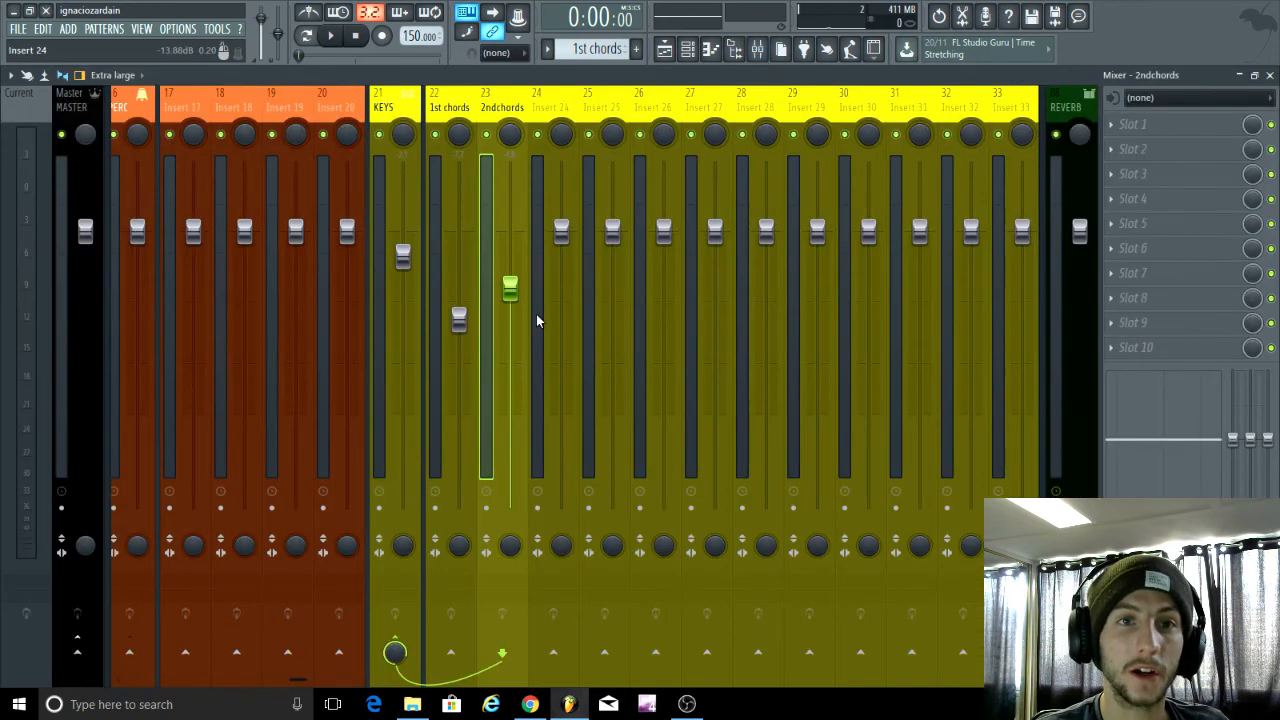
left_click_drag(300, 681, 43, 618)
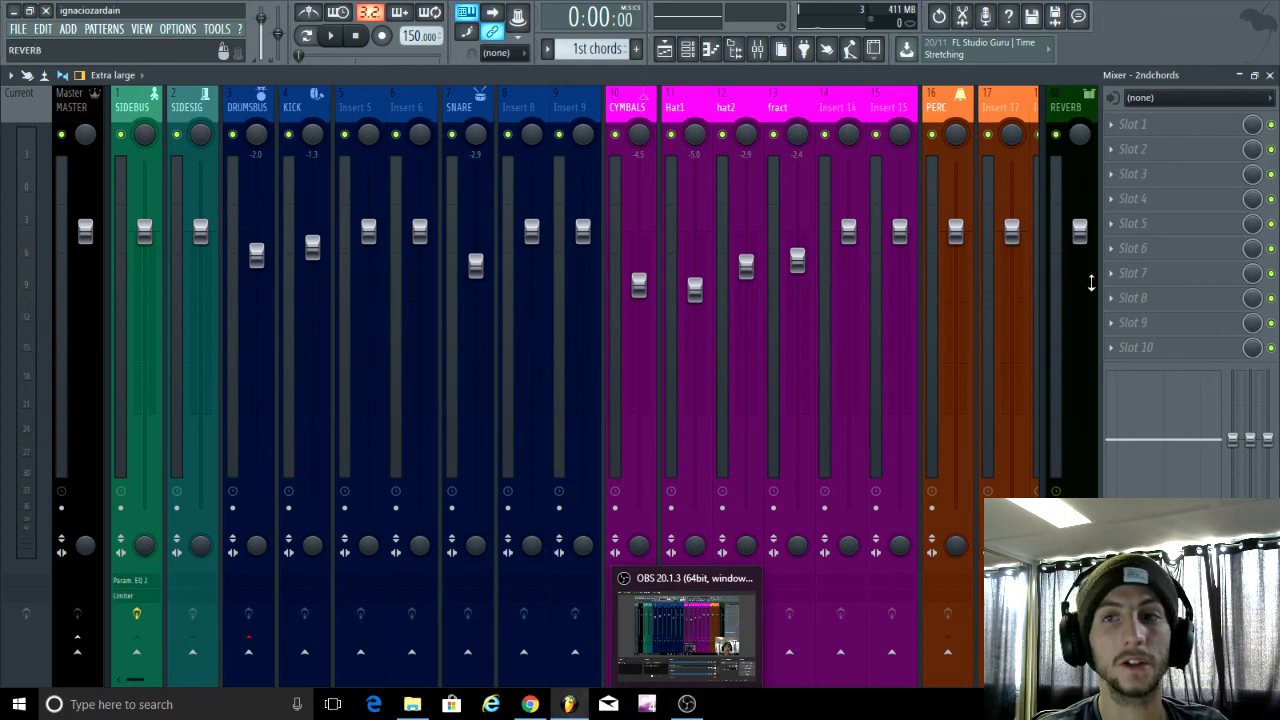
left_click(686, 704)
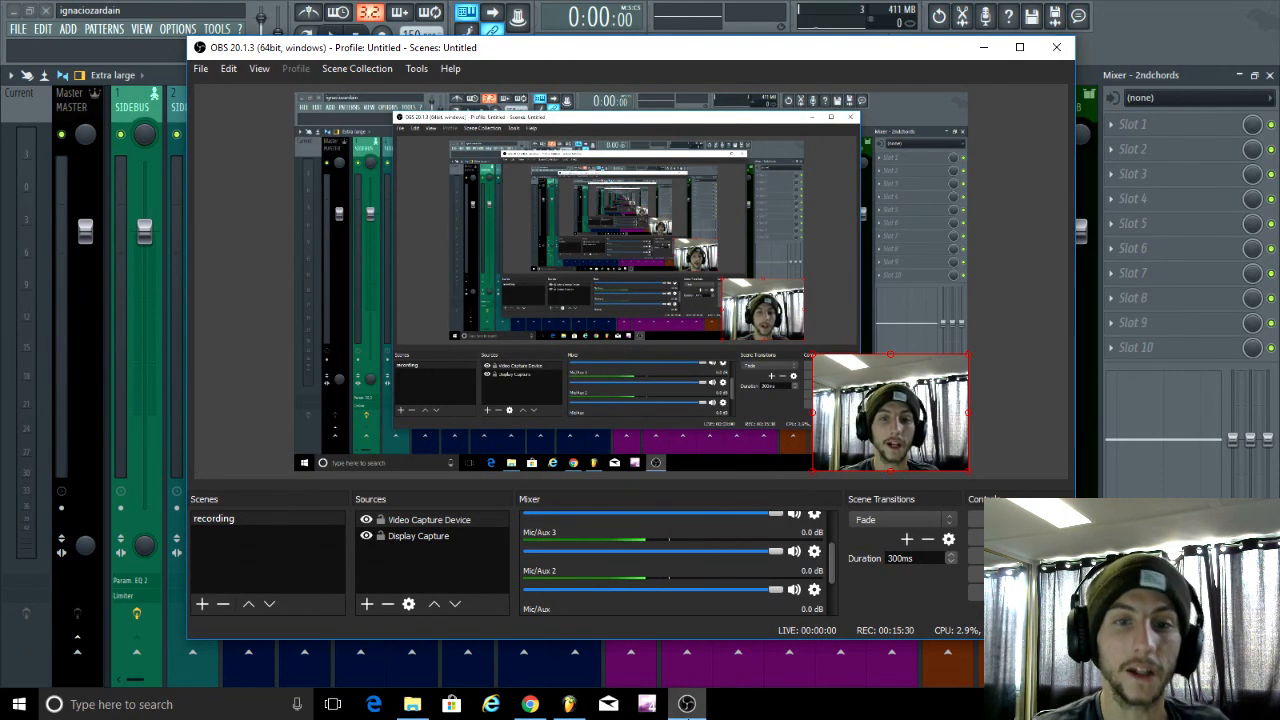